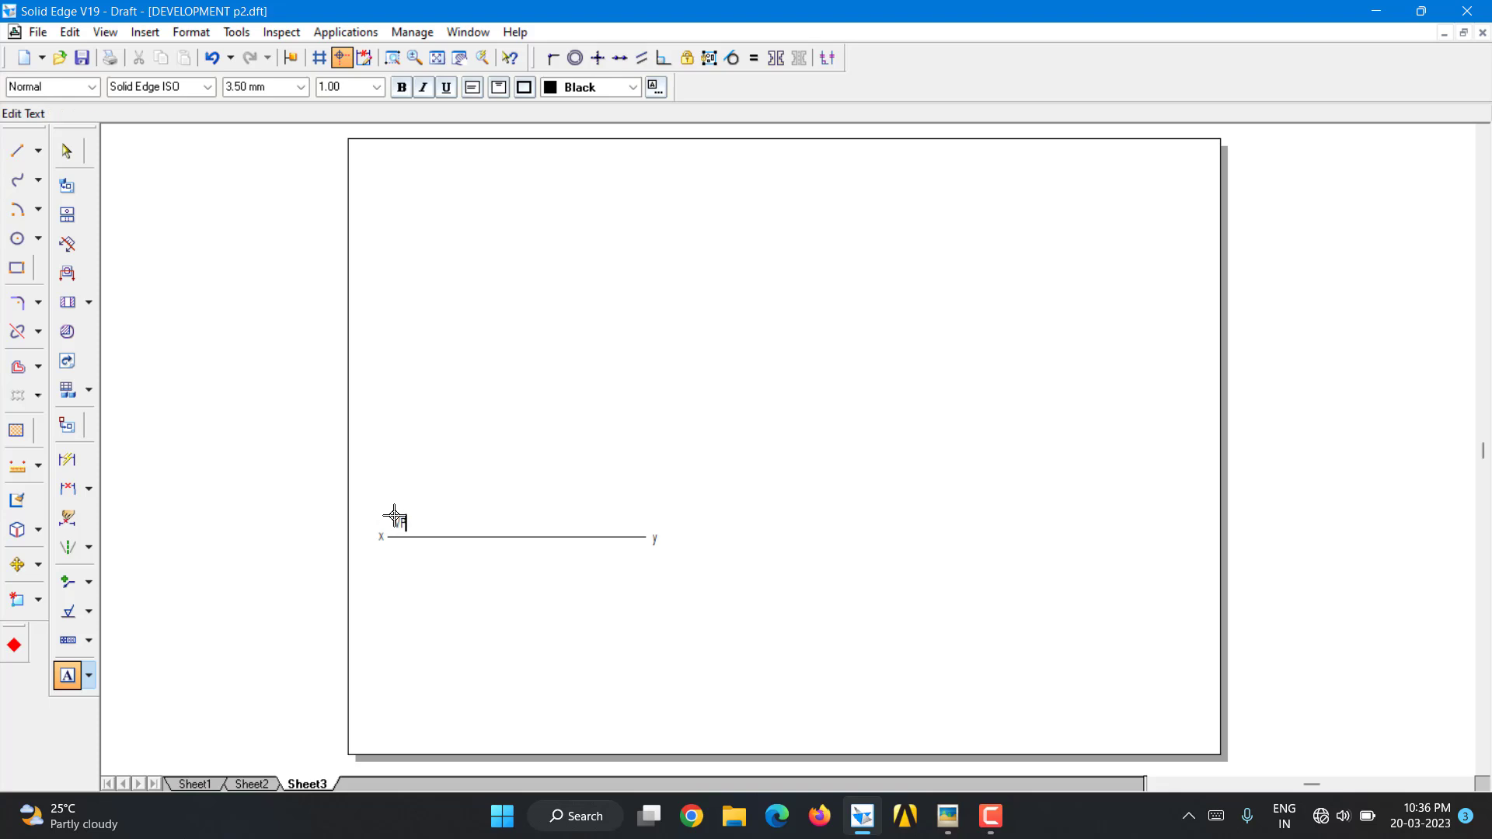
# Add the text label HP just below the xy line near its x end
pyautogui.click(396, 552)
pyautogui.write('HP')
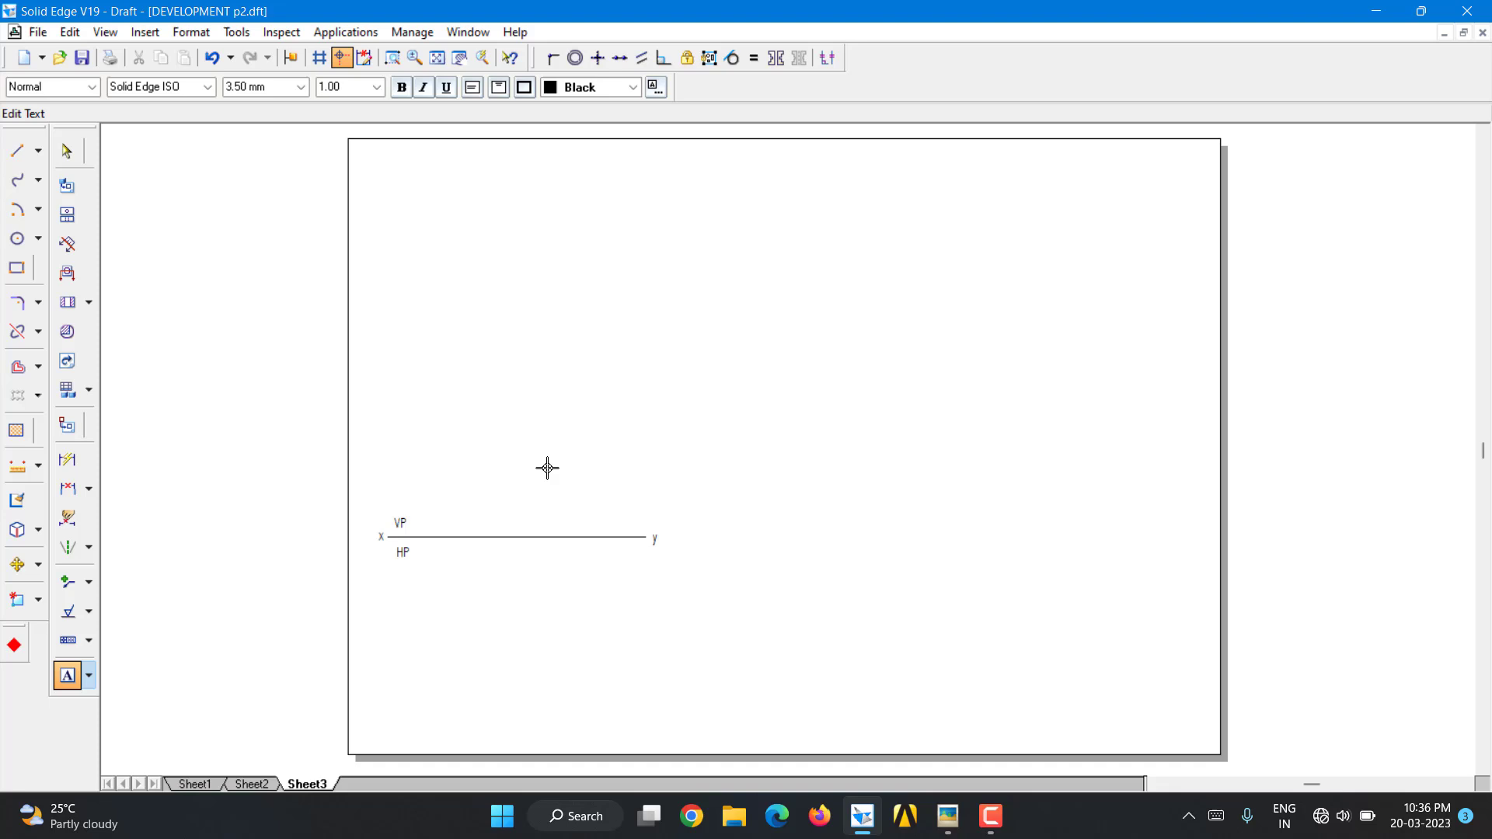
# Draw a 30 mm by 30 mm square rotated 45 degrees, centred below the xy line as the top view
pyautogui.click(19, 268)
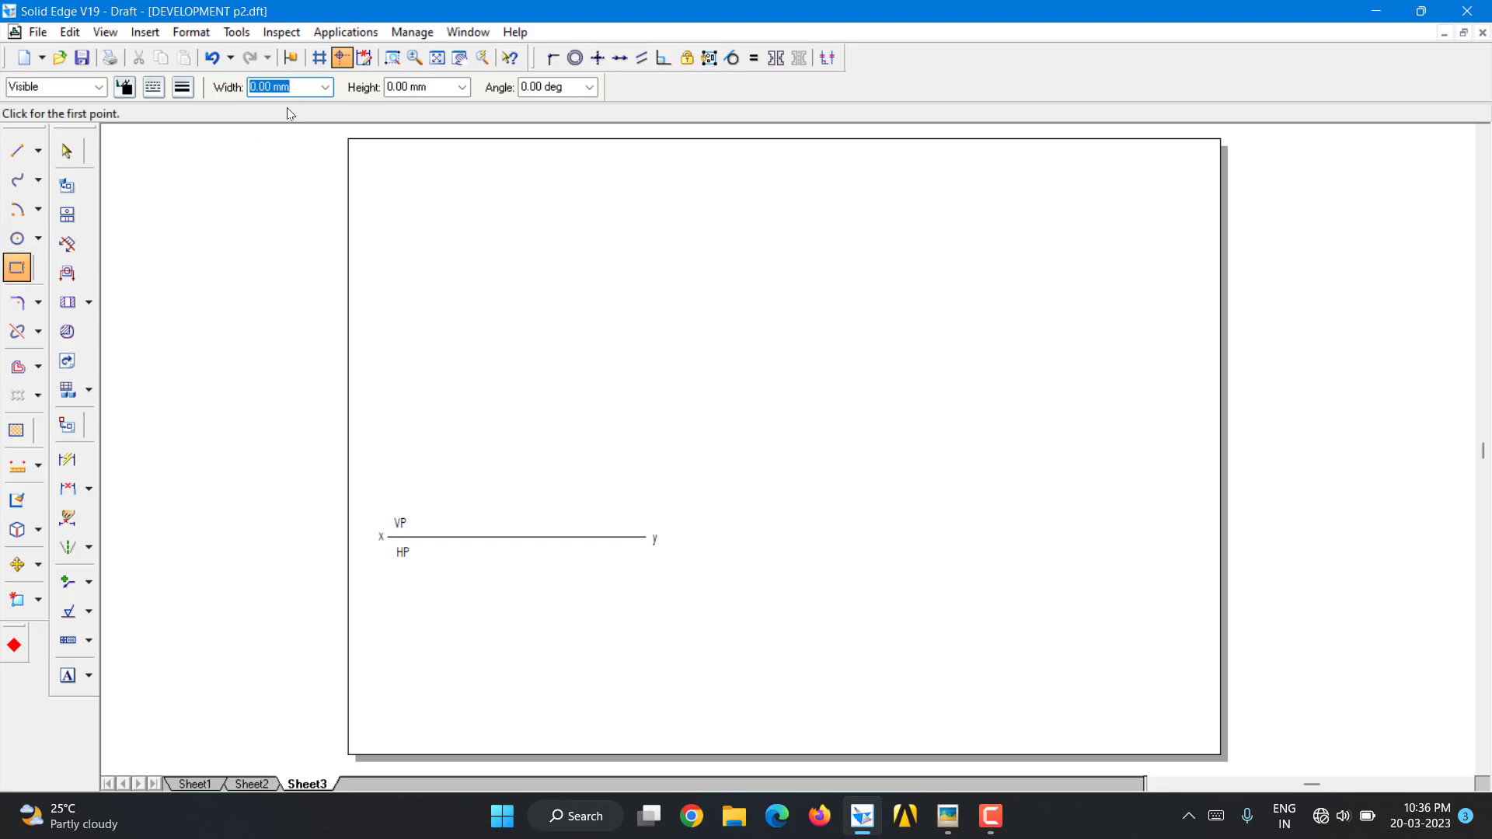
pyautogui.press('Tab')
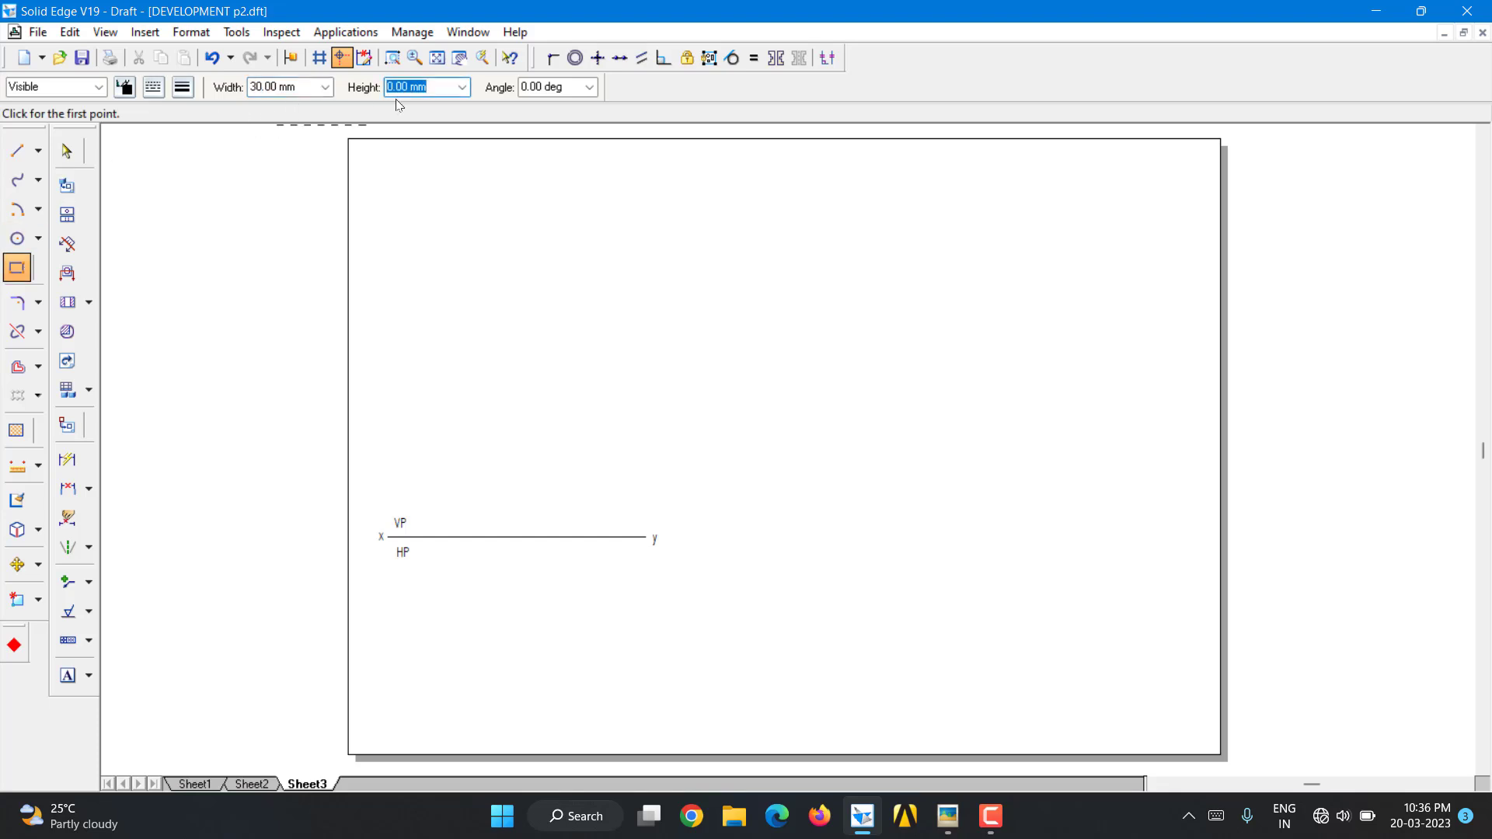
pyautogui.write('30')
pyautogui.press('Tab')
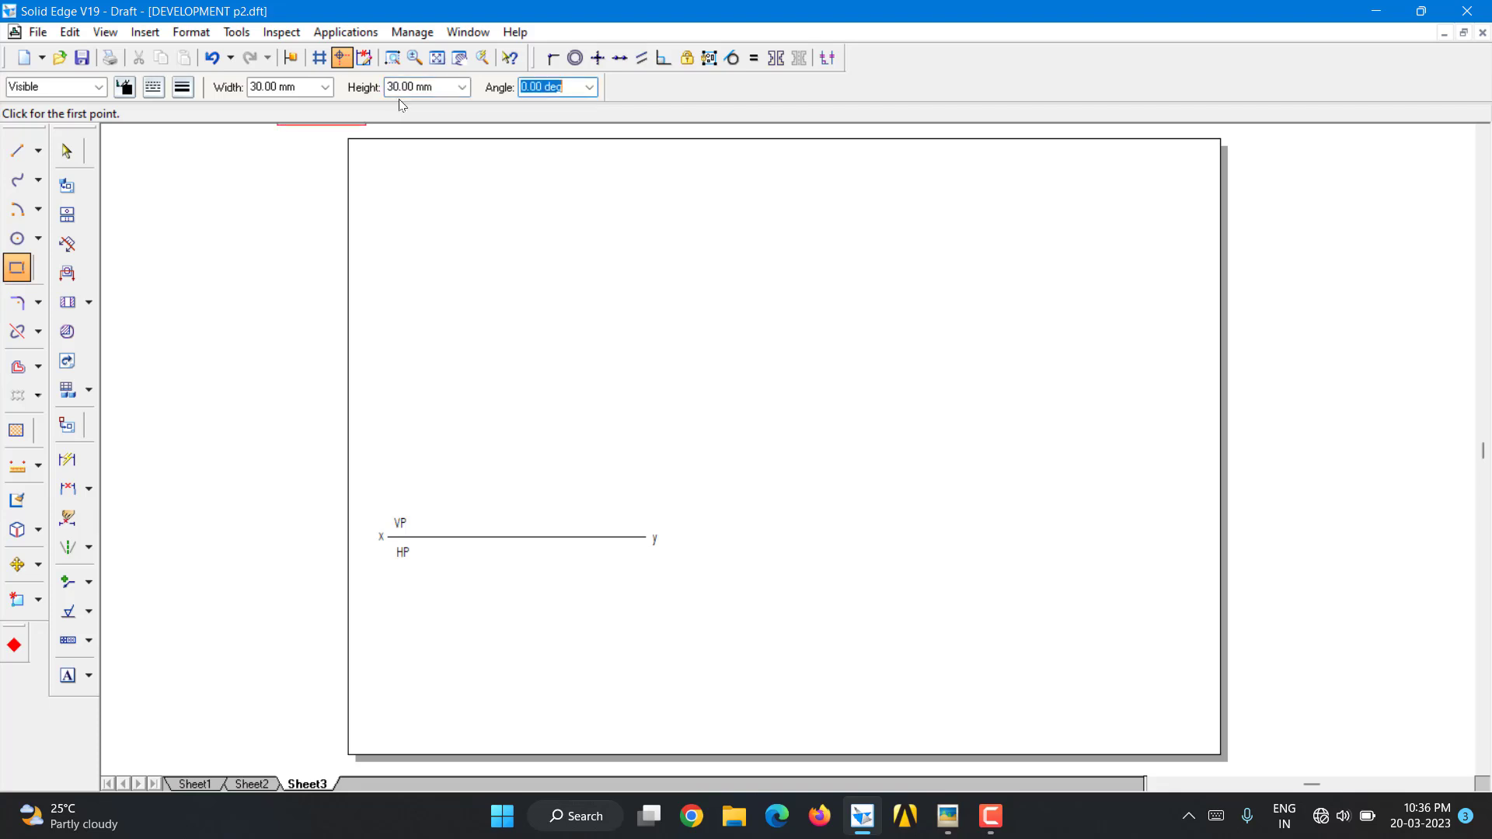
pyautogui.write('45')
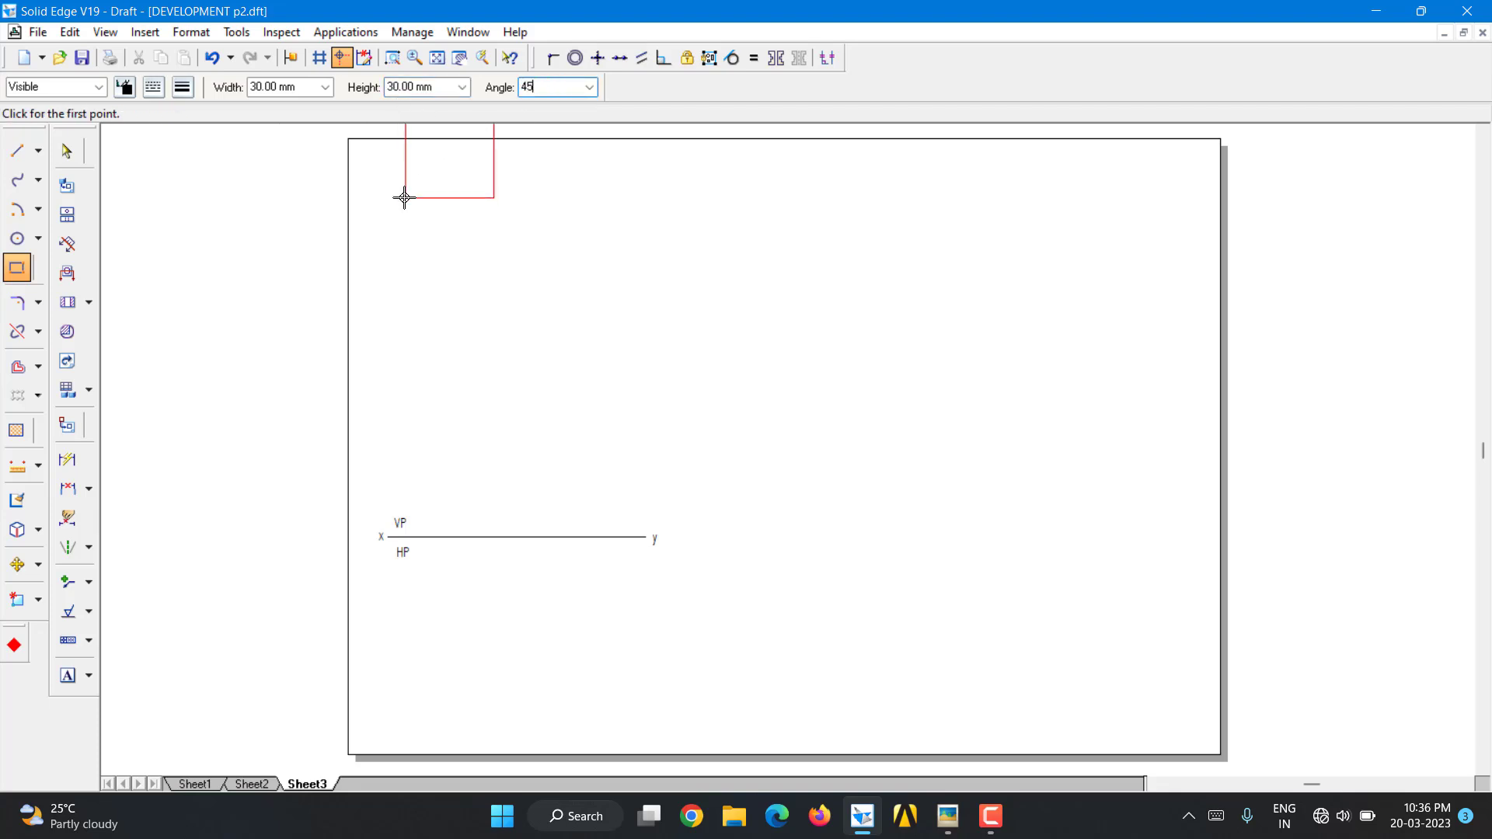
pyautogui.press('Tab')
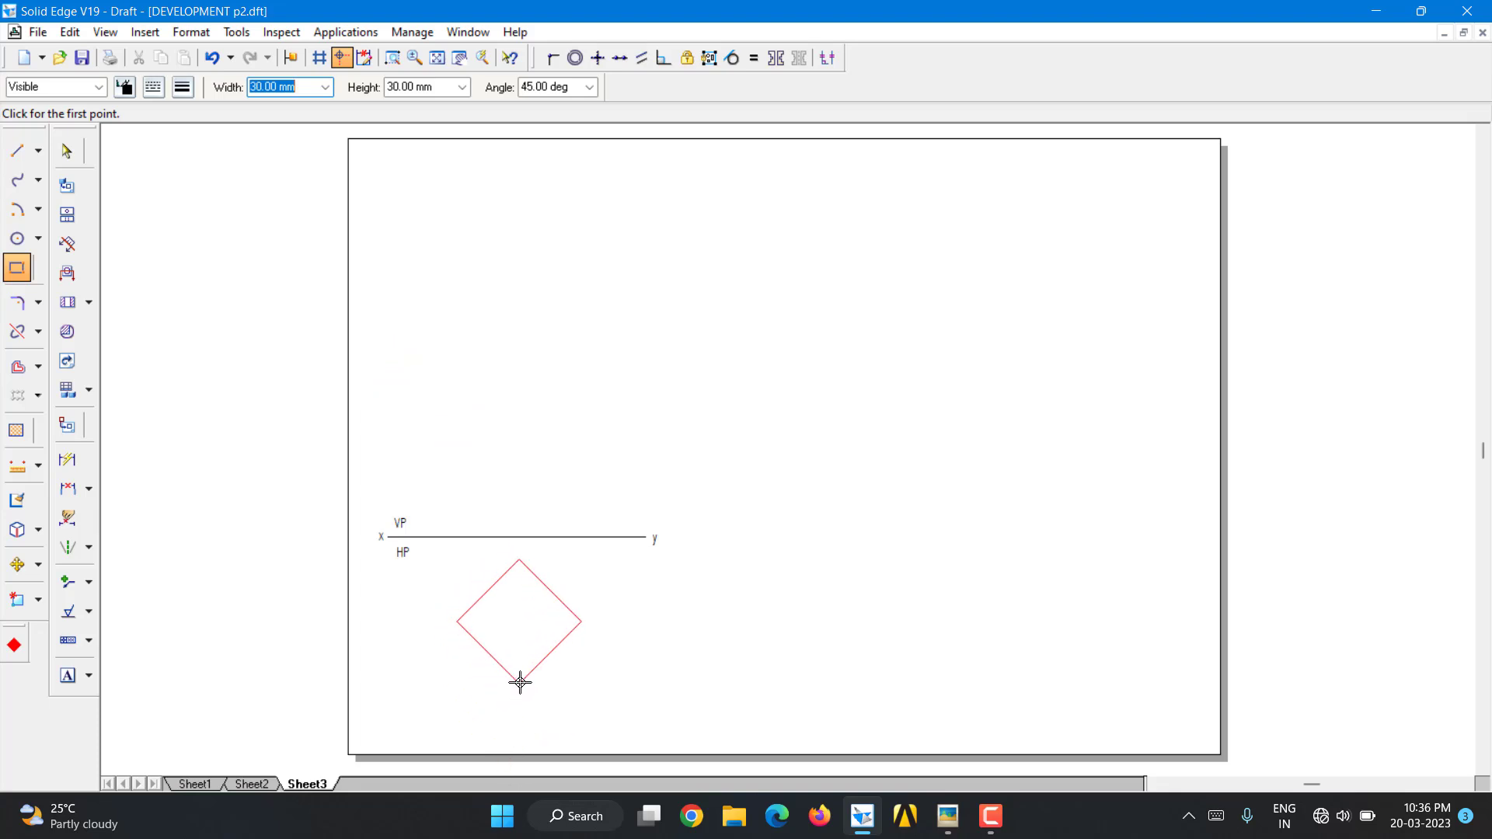
pyautogui.click(523, 683)
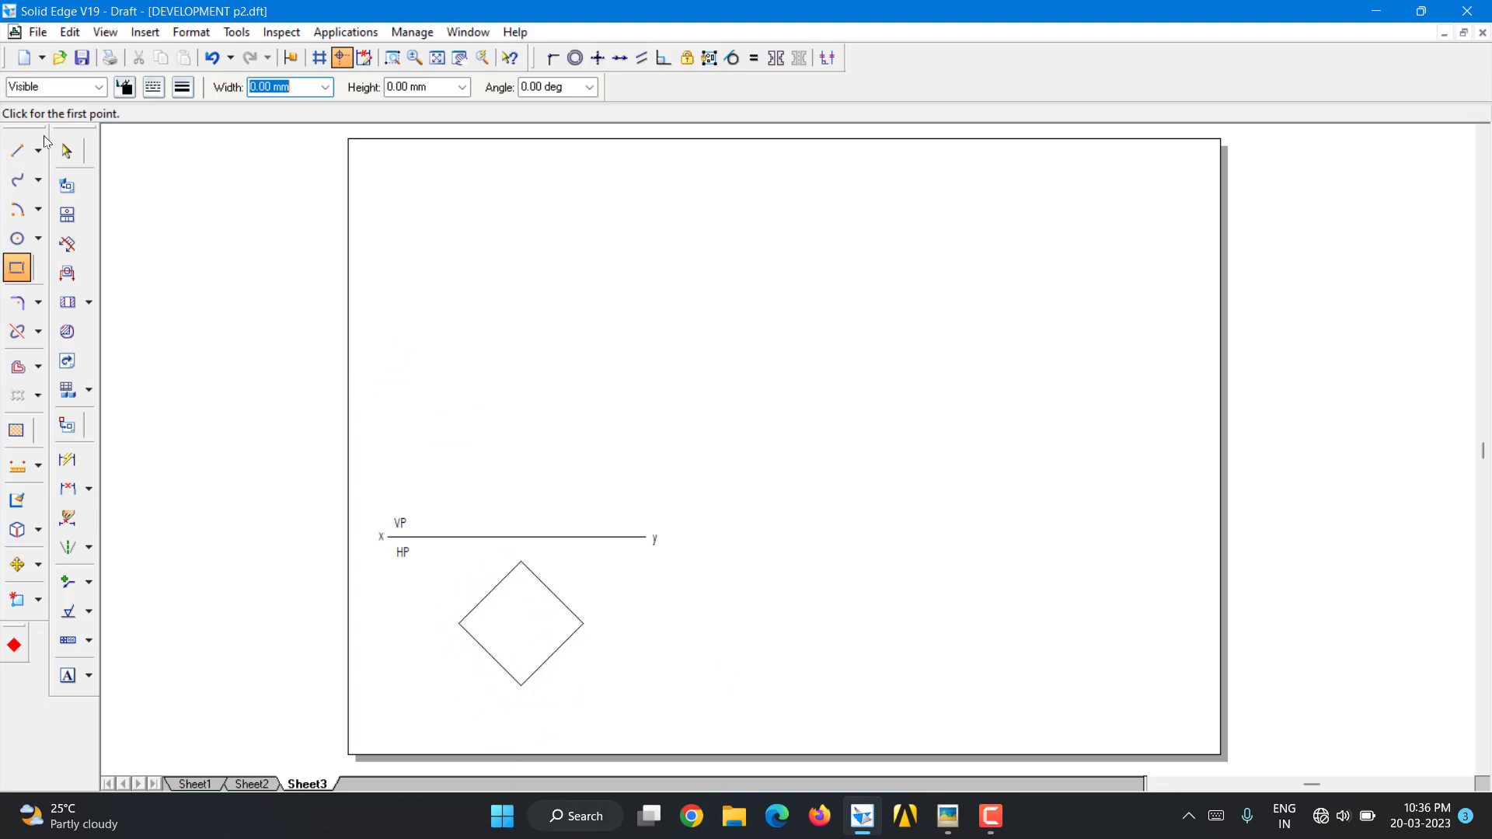
# Set the line width of all four sides of the square to 0.50 mm
pyautogui.click(66, 150)
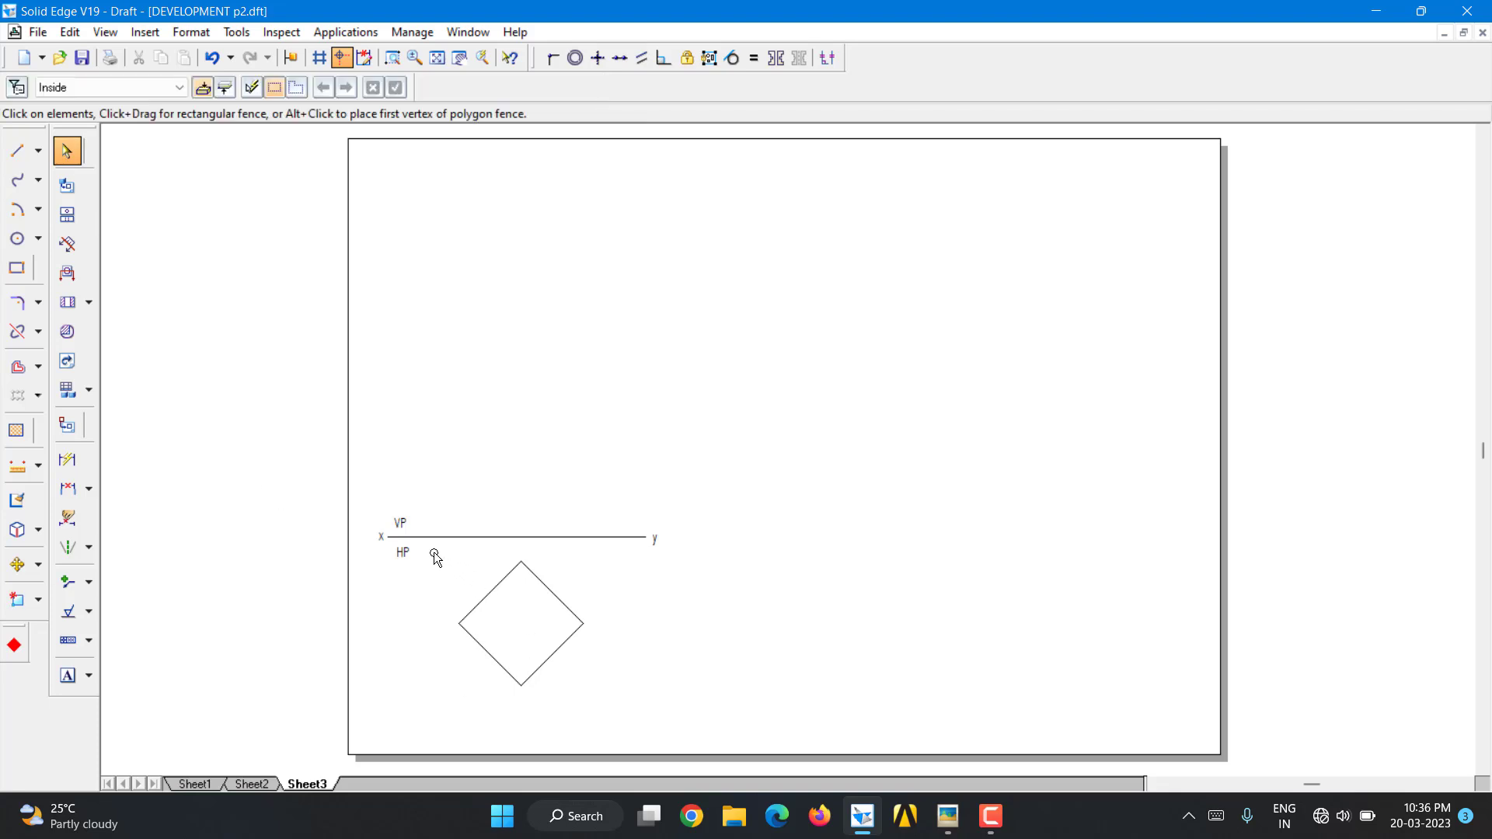
pyautogui.moveTo(430, 544); pyautogui.dragTo(622, 718)
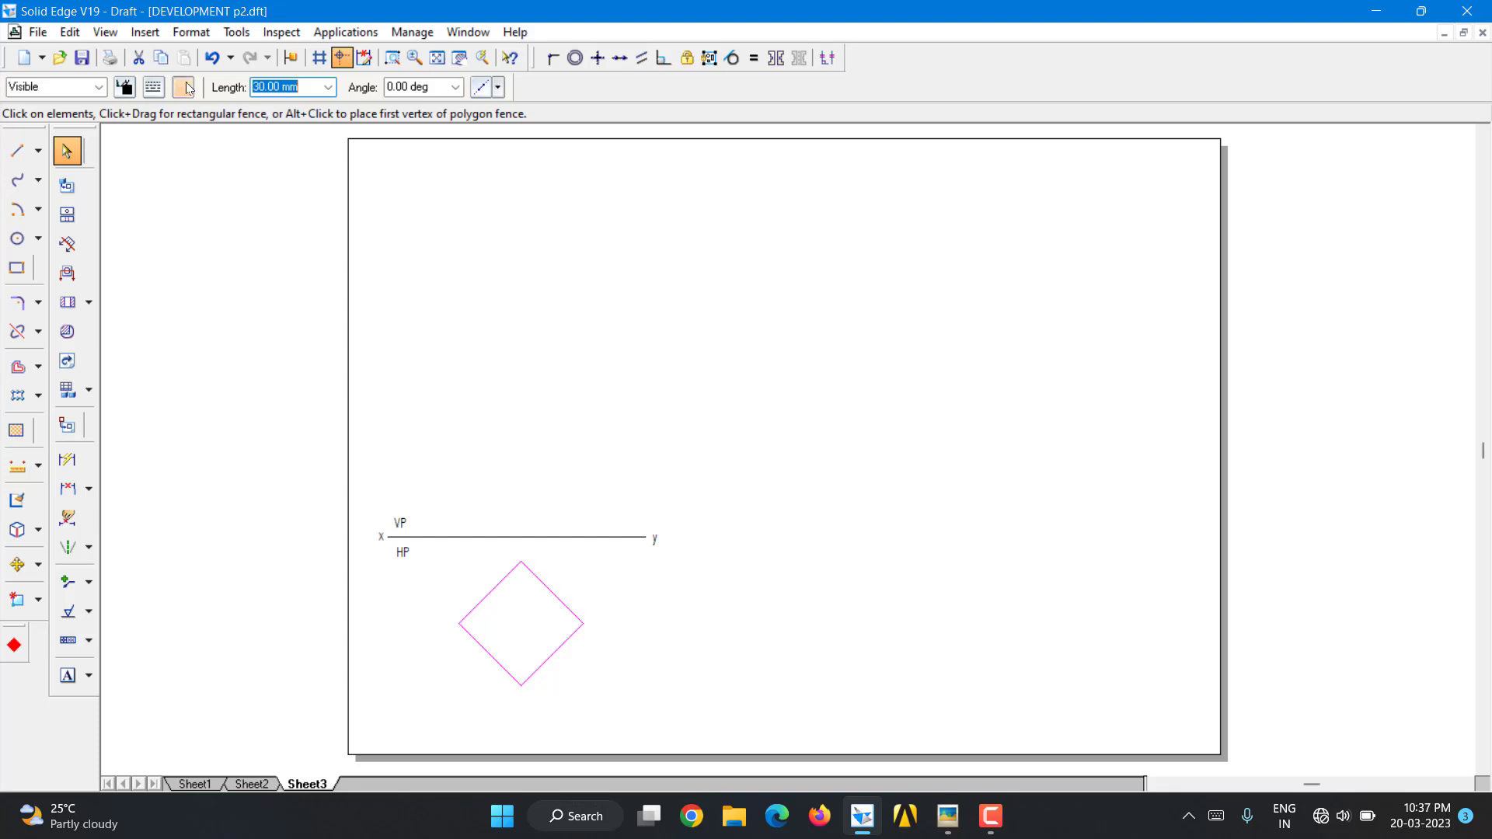
pyautogui.click(154, 87)
pyautogui.click(210, 155)
pyautogui.click(182, 87)
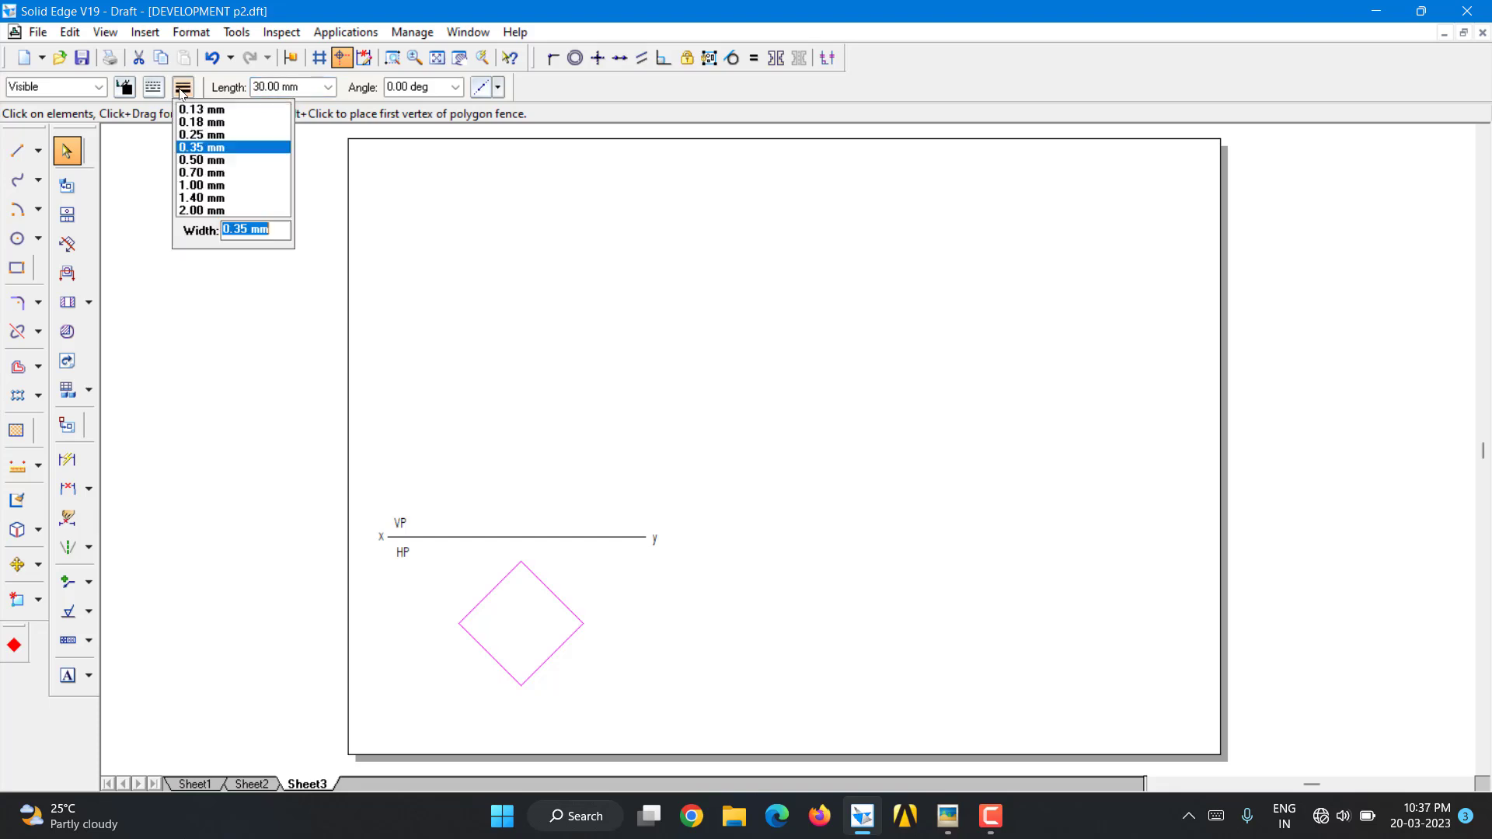
pyautogui.click(200, 160)
pyautogui.click(310, 244)
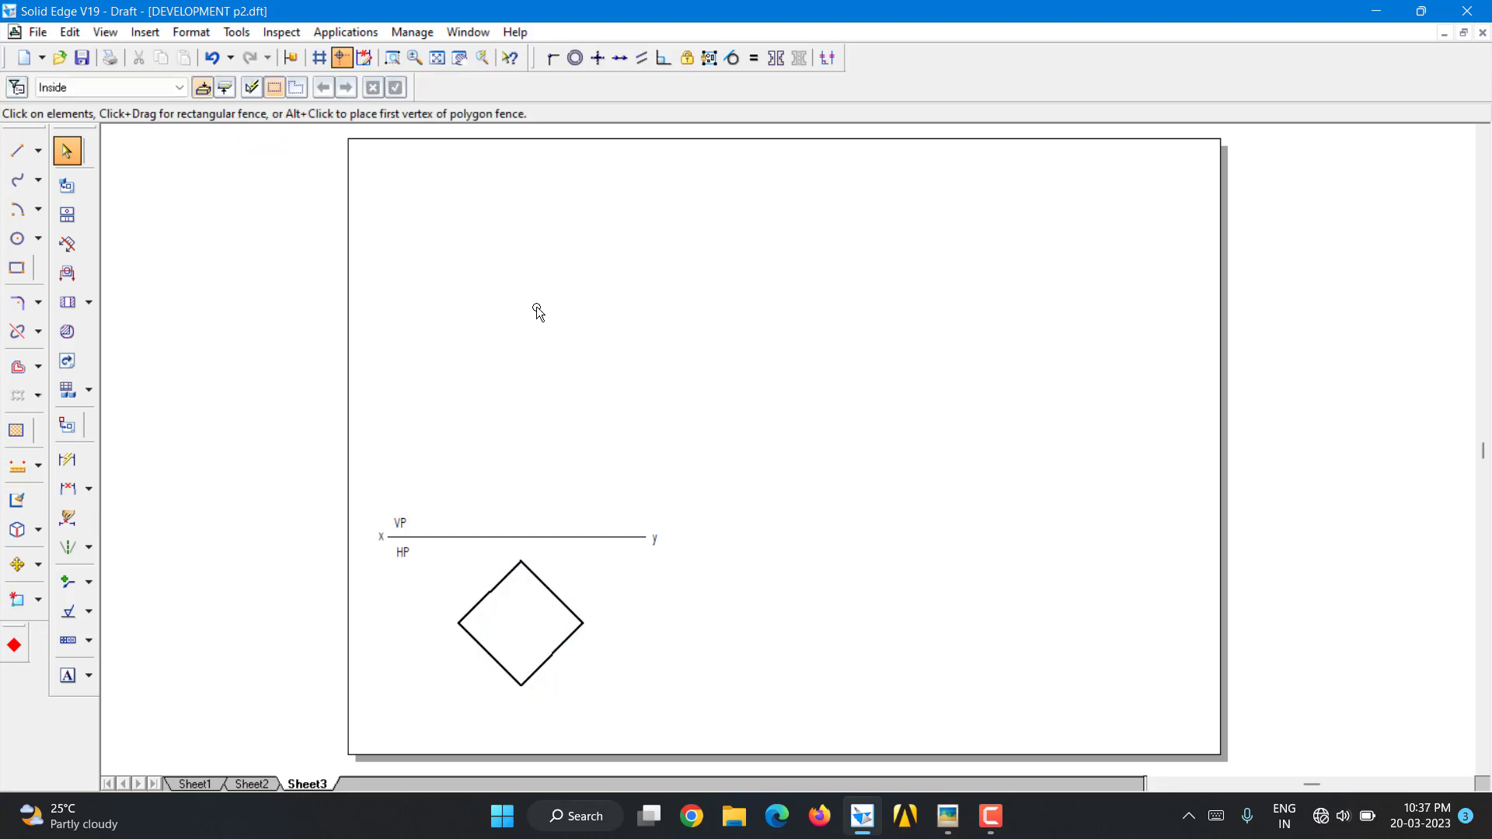
# Label the square's corners a, b, c and d counter-clockwise, starting from the left corner
pyautogui.click(17, 150)
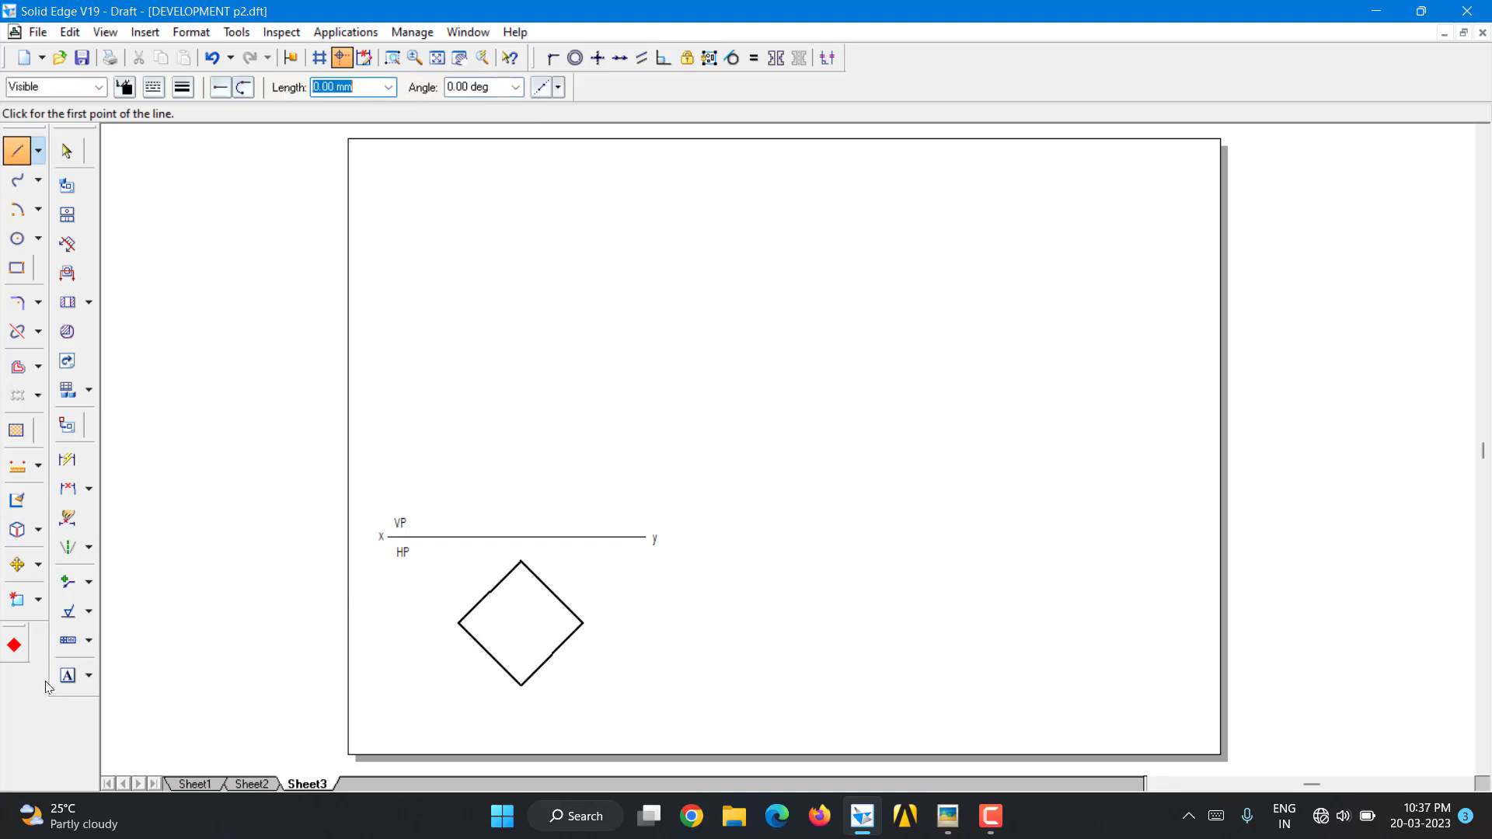
pyautogui.click(68, 675)
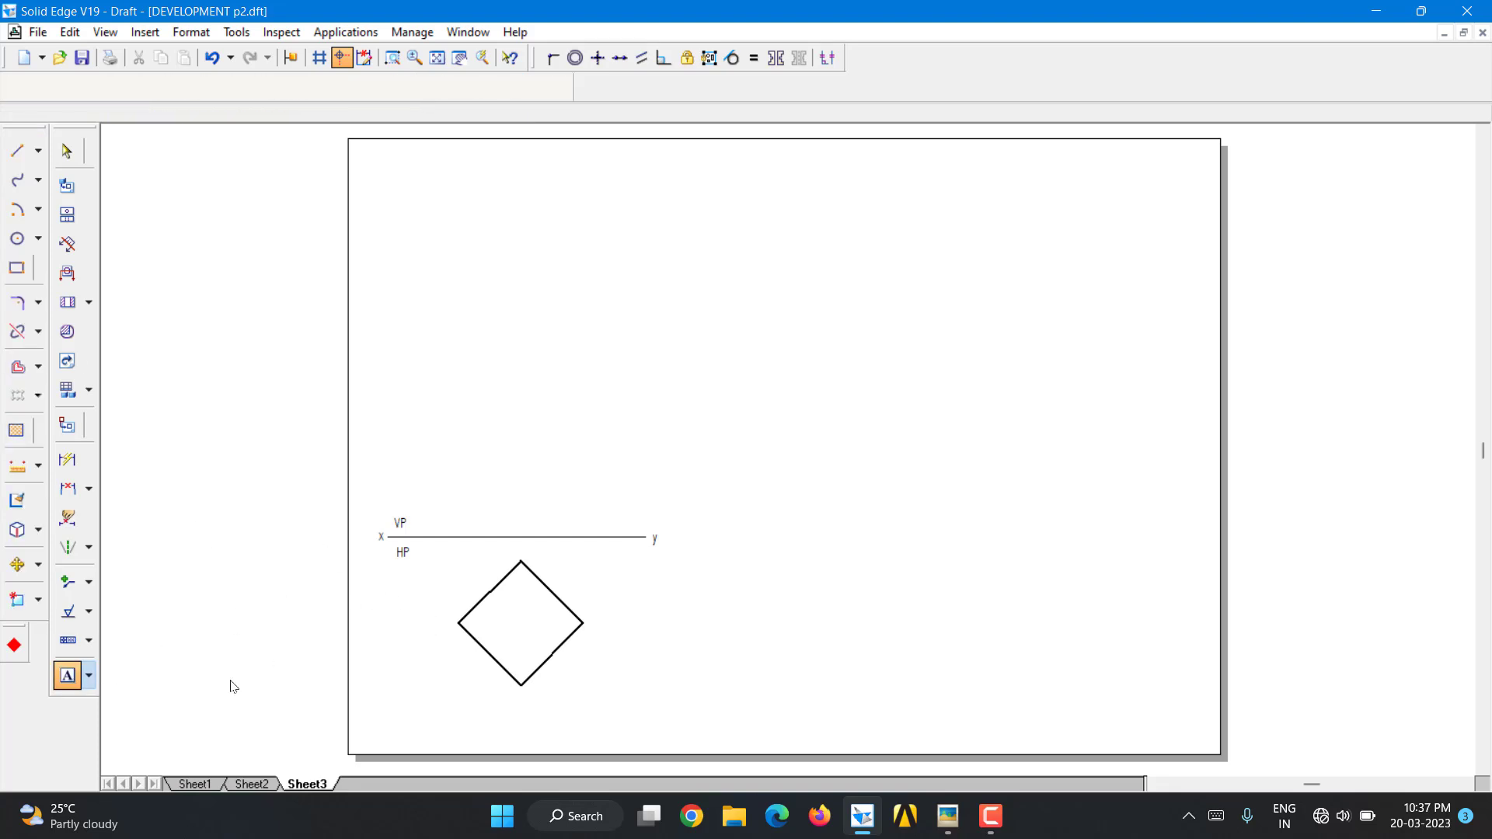
pyautogui.click(439, 611)
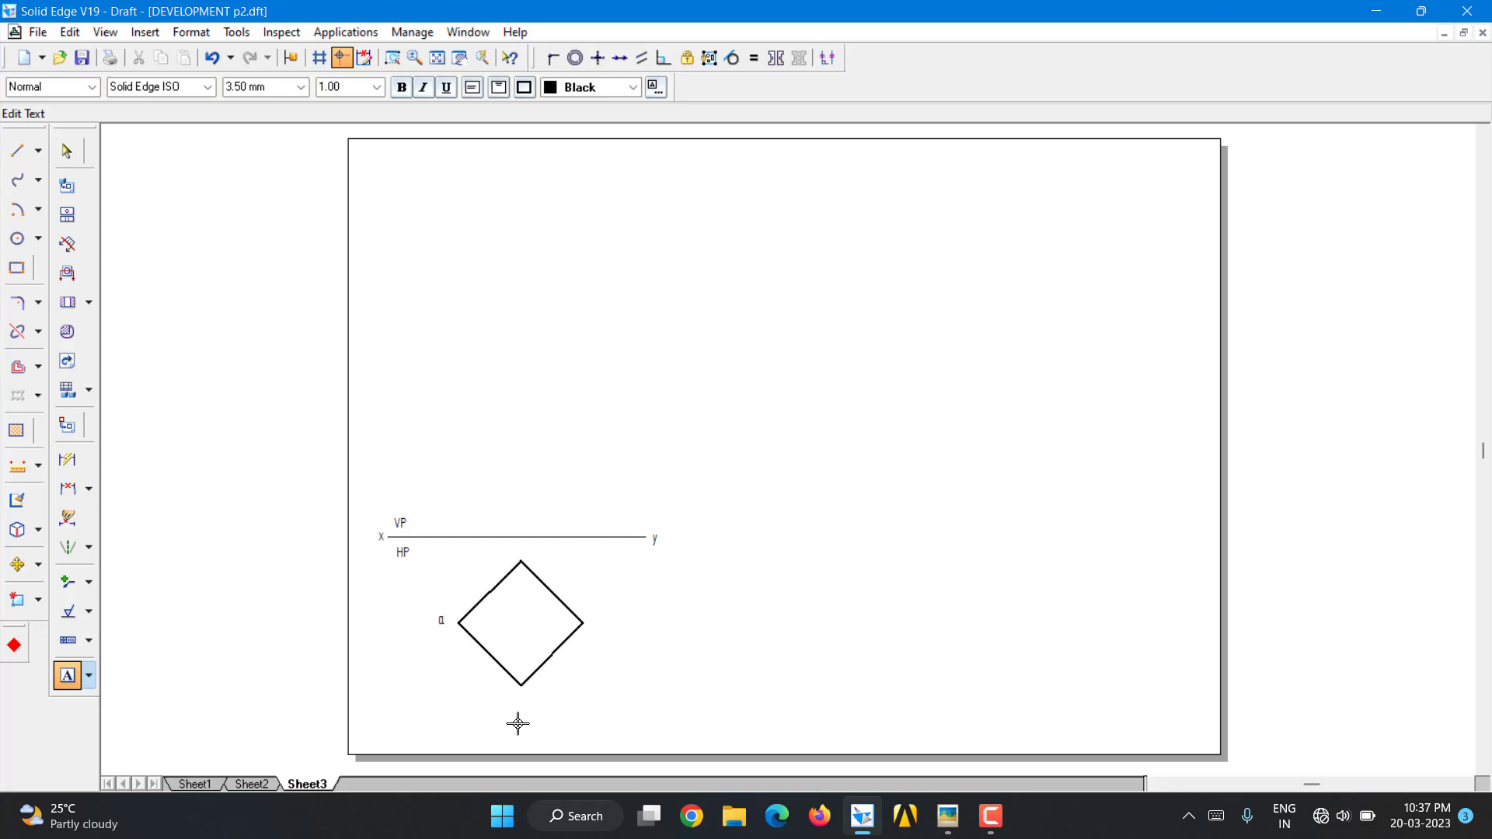
pyautogui.click(660, 702)
pyautogui.write('b')
pyautogui.click(596, 619)
pyautogui.write('c')
pyautogui.click(536, 542)
pyautogui.write('d')
# Dimension the length of side bc, placing the dimension outside the square
pyautogui.click(67, 460)
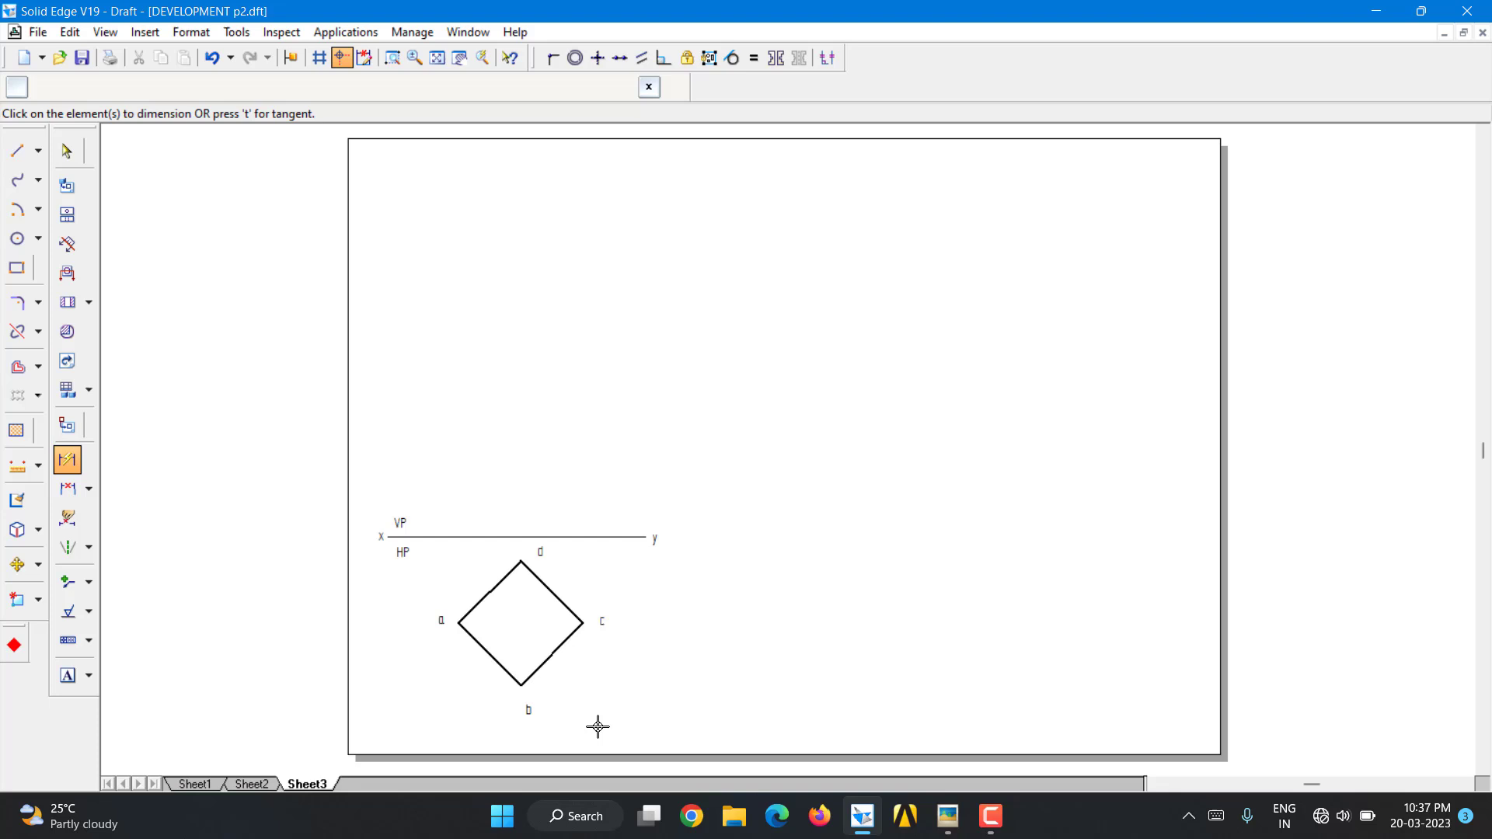
pyautogui.click(543, 662)
pyautogui.click(566, 676)
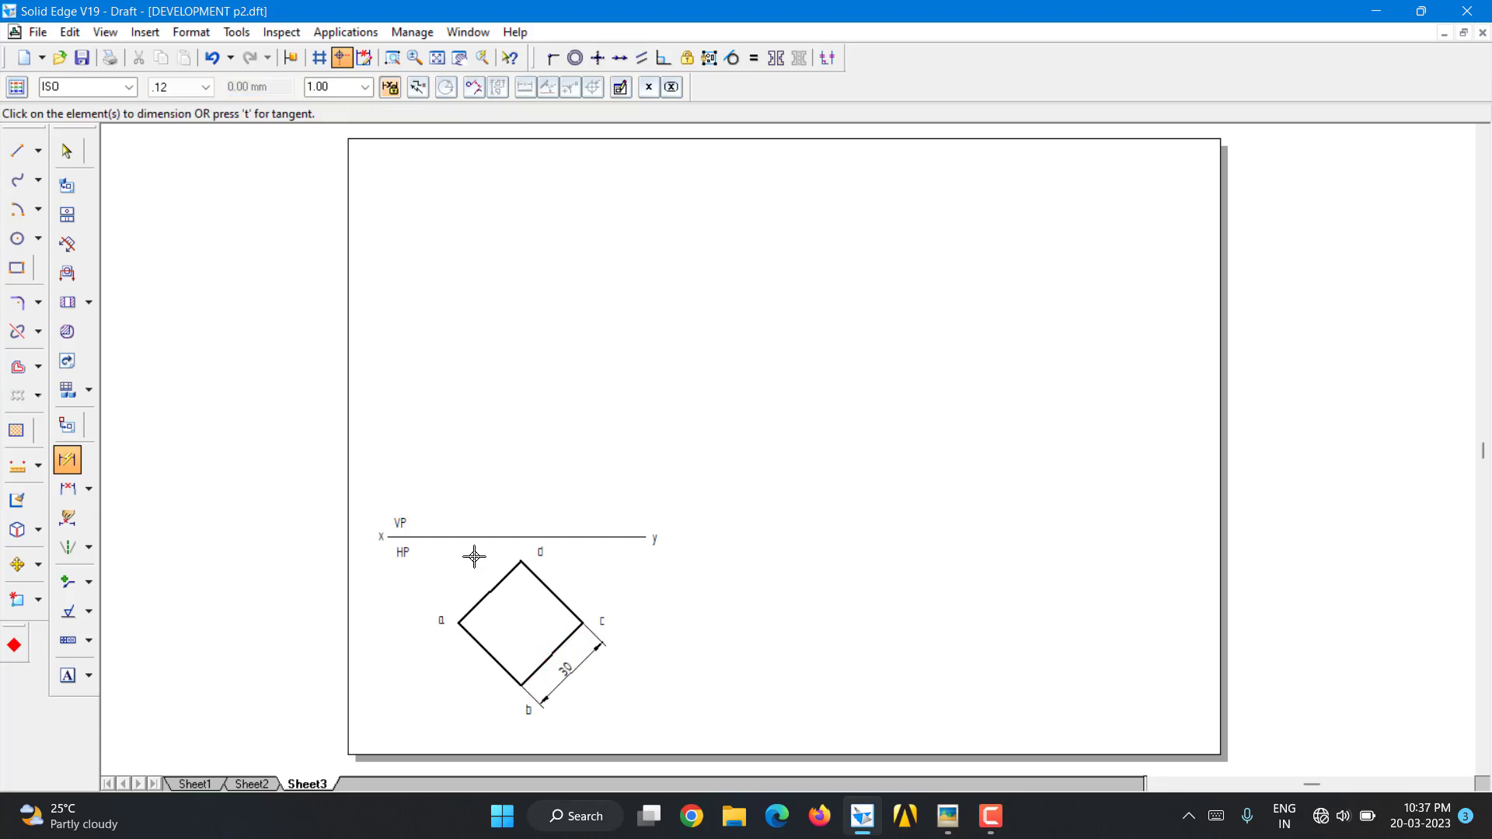
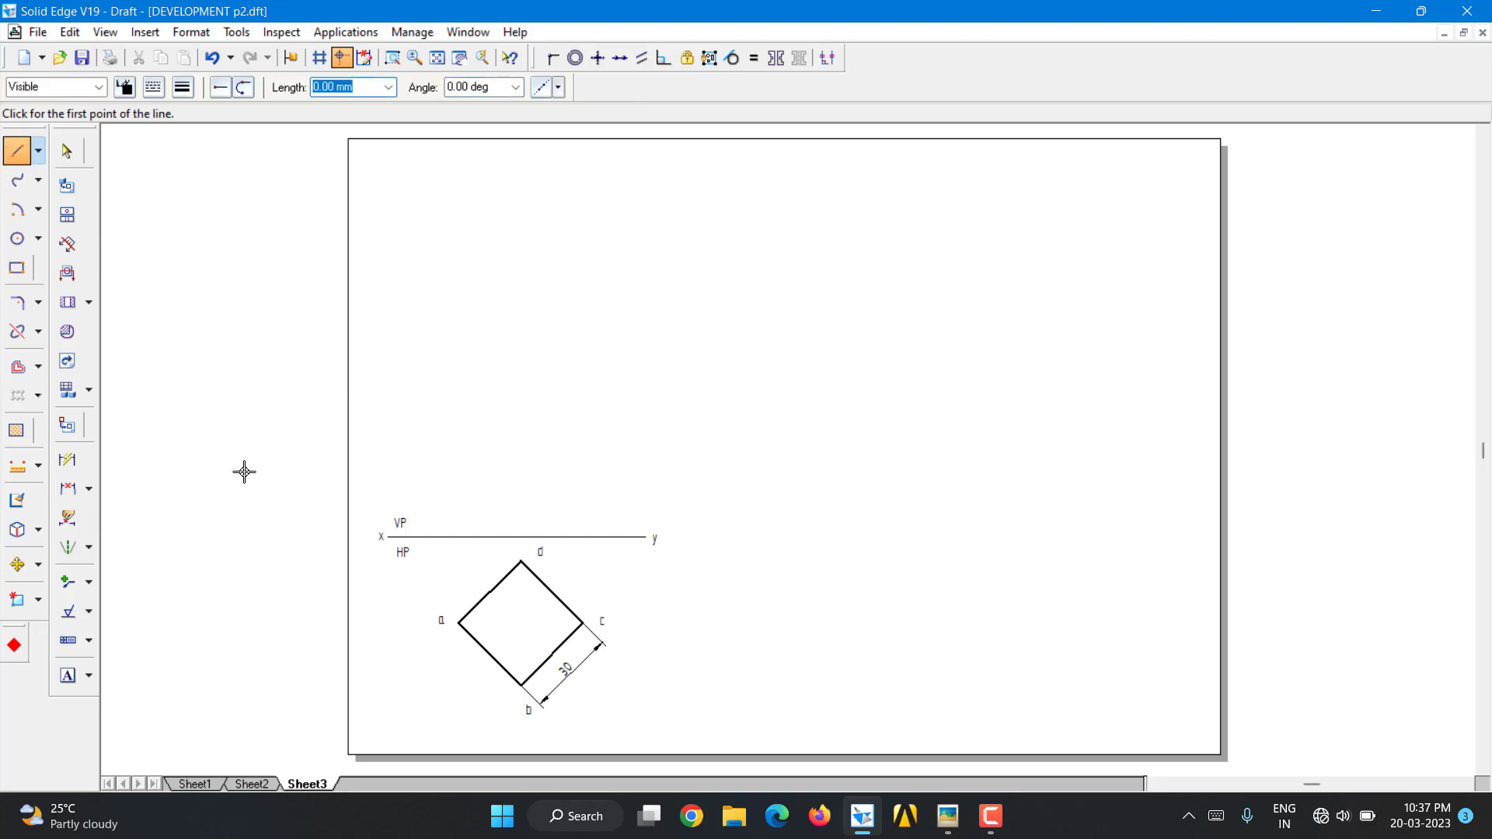
# Draw a thin vertical projector from corner a up to the xy line
pyautogui.click(459, 623)
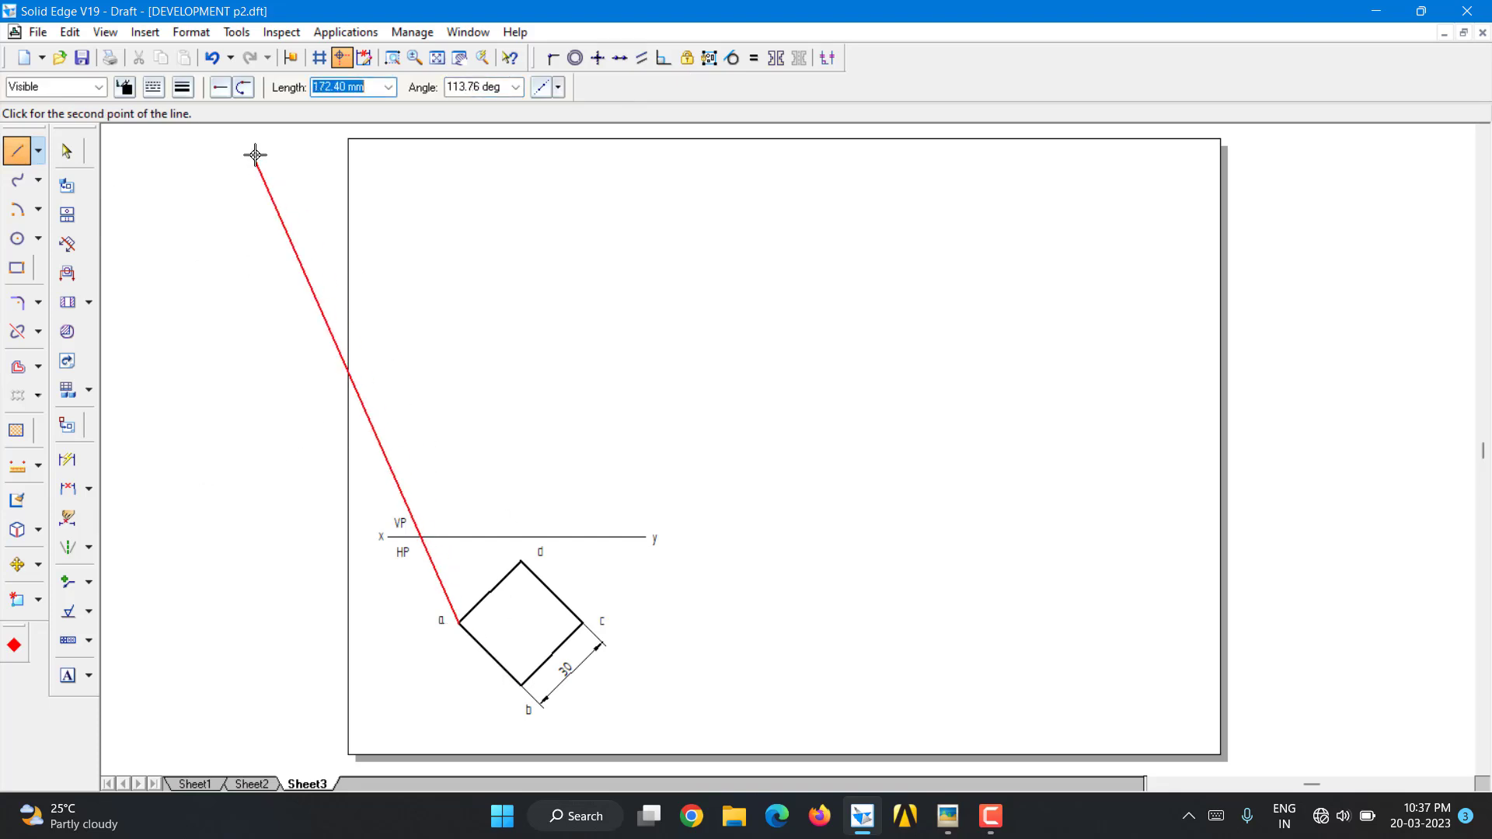
pyautogui.click(182, 87)
pyautogui.click(206, 113)
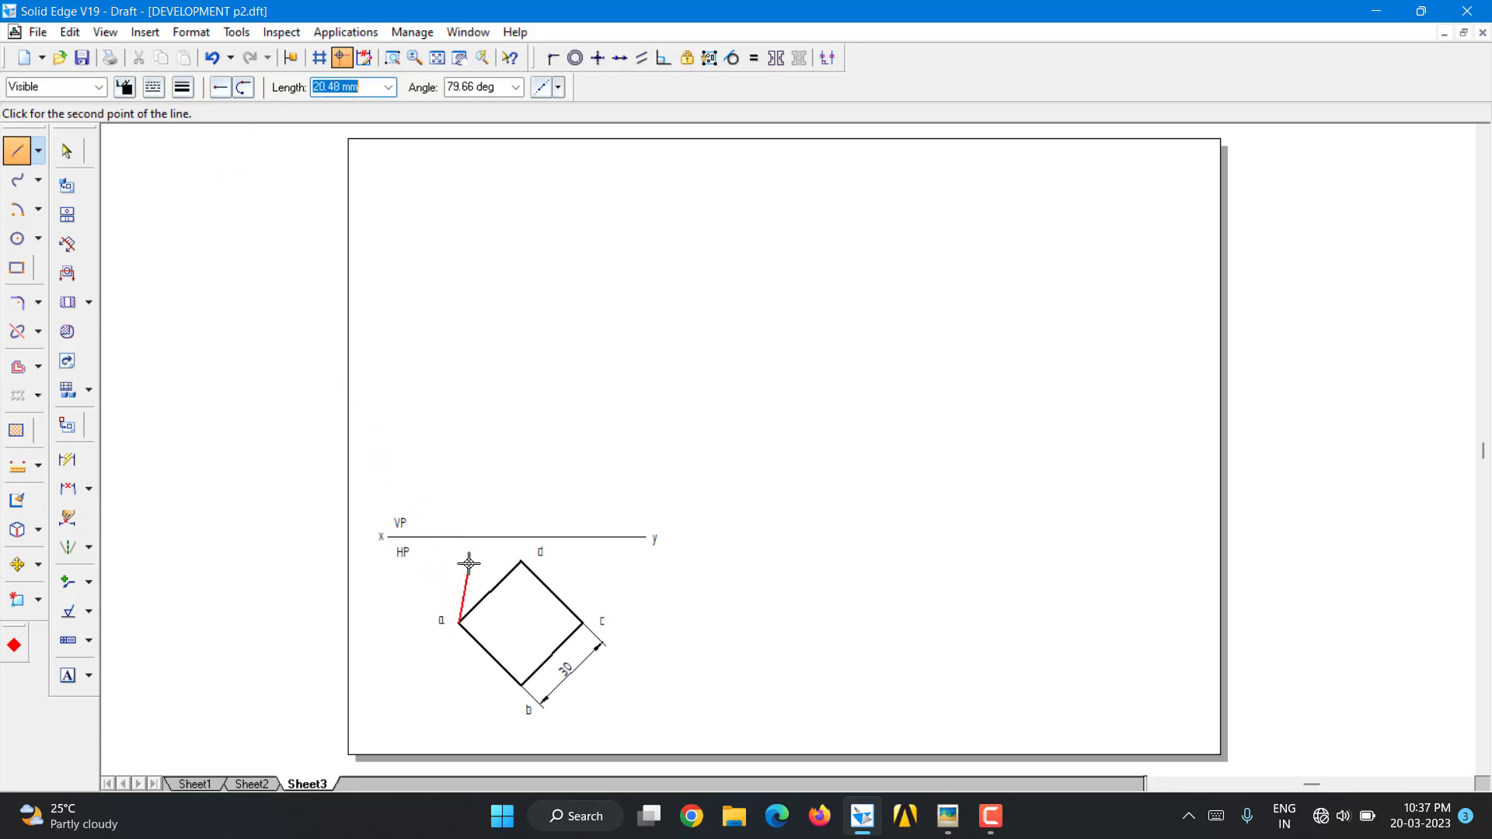
pyautogui.click(459, 536)
pyautogui.rightClick(448, 429)
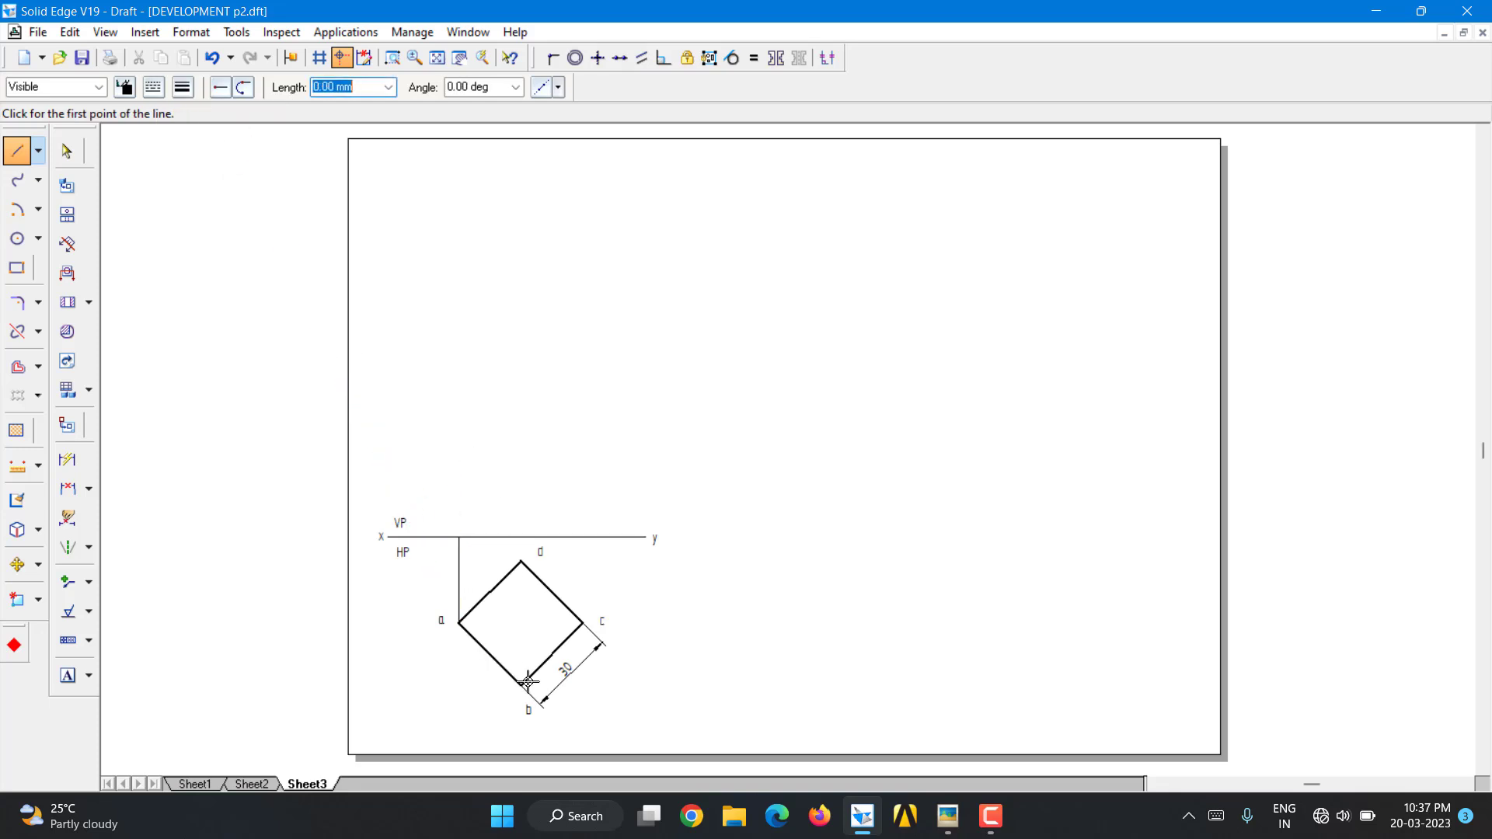
# Draw thin vertical projectors from corner b through d and from corner c, both extending past the xy line
pyautogui.click(522, 683)
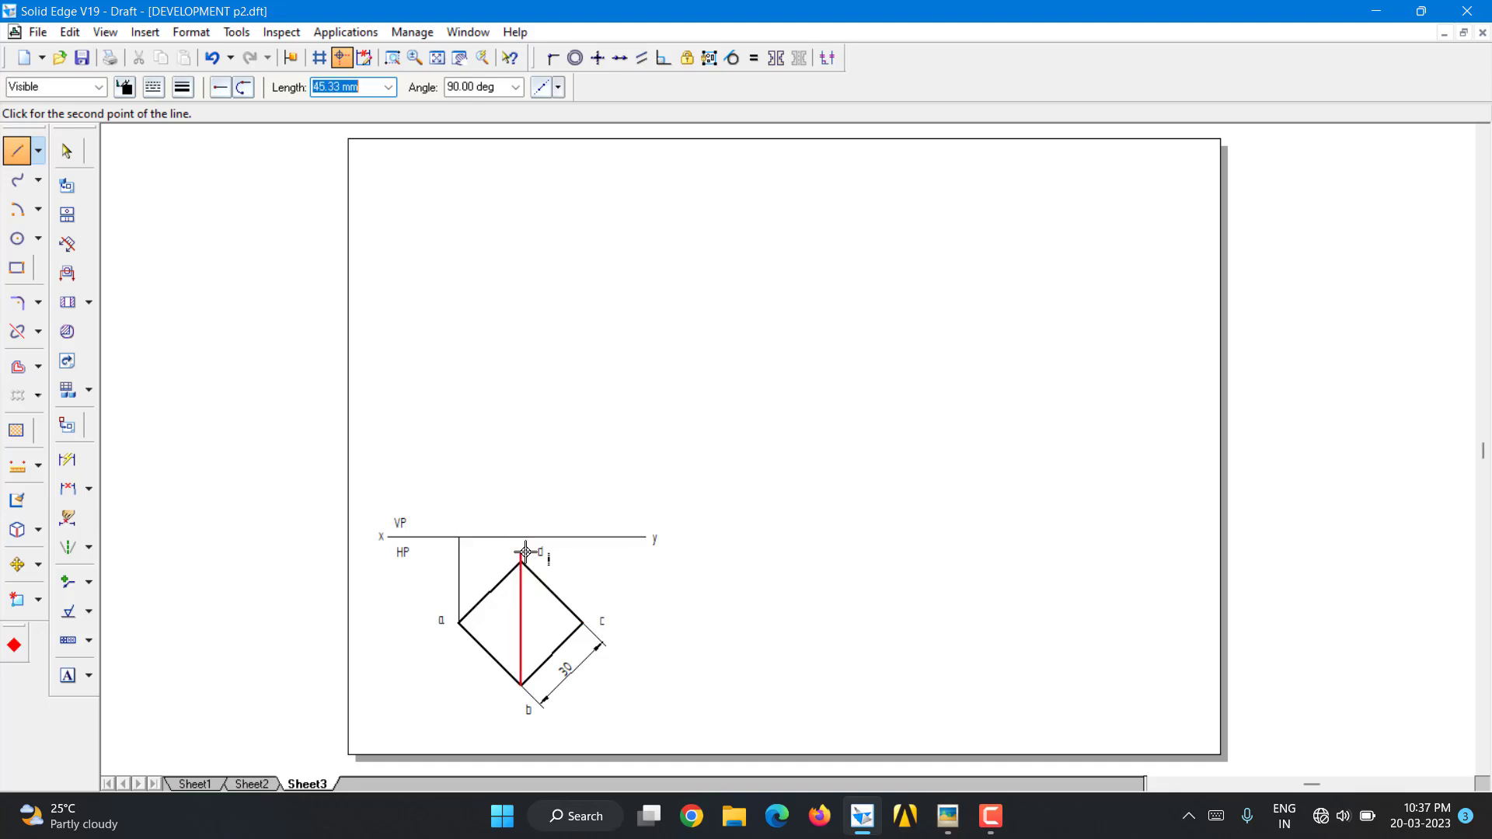
pyautogui.click(523, 562)
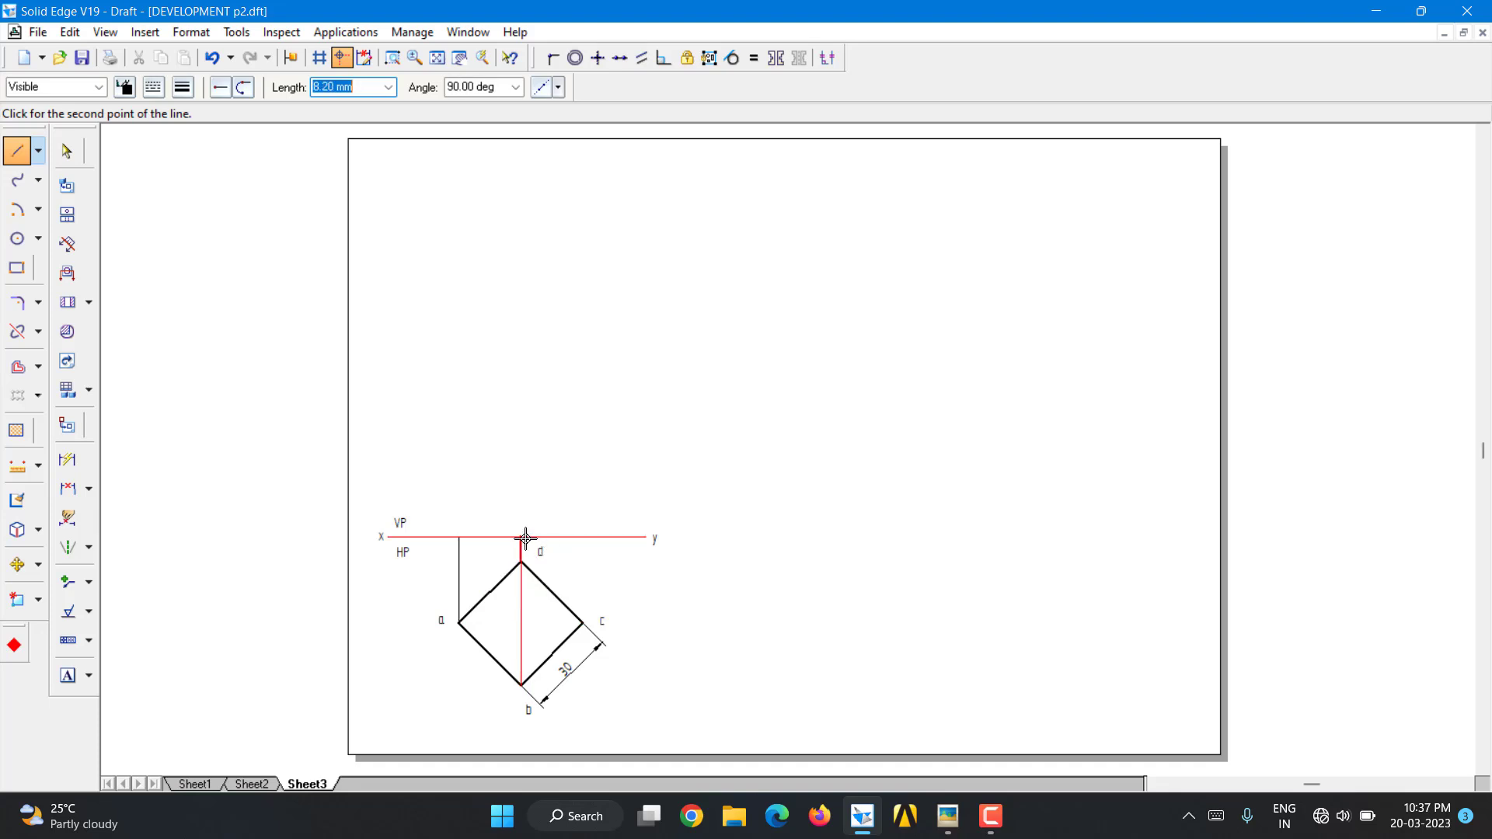
pyautogui.click(521, 492)
pyautogui.rightClick(520, 492)
pyautogui.click(584, 620)
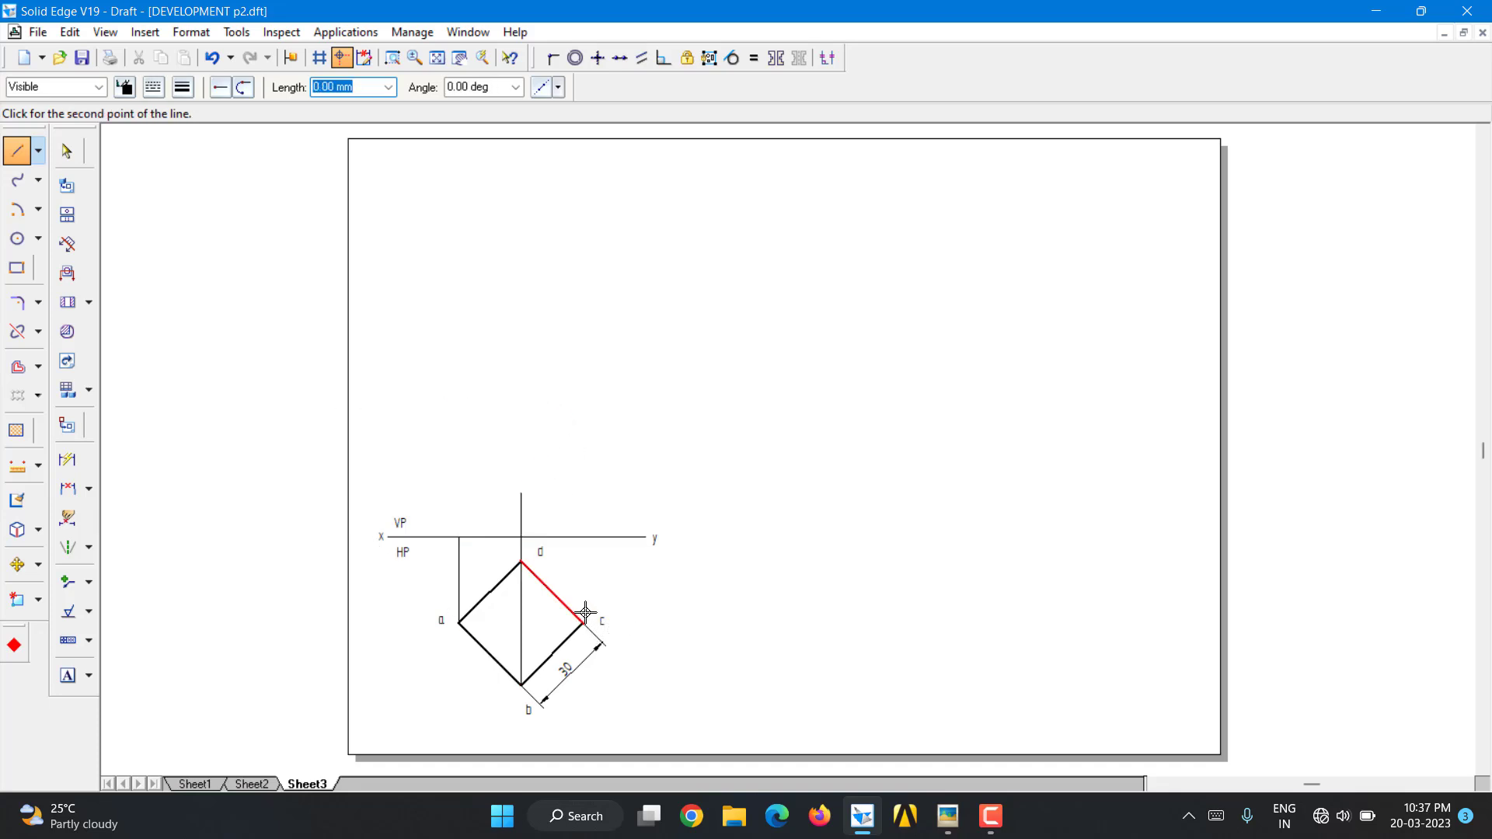
pyautogui.click(584, 474)
pyautogui.rightClick(576, 442)
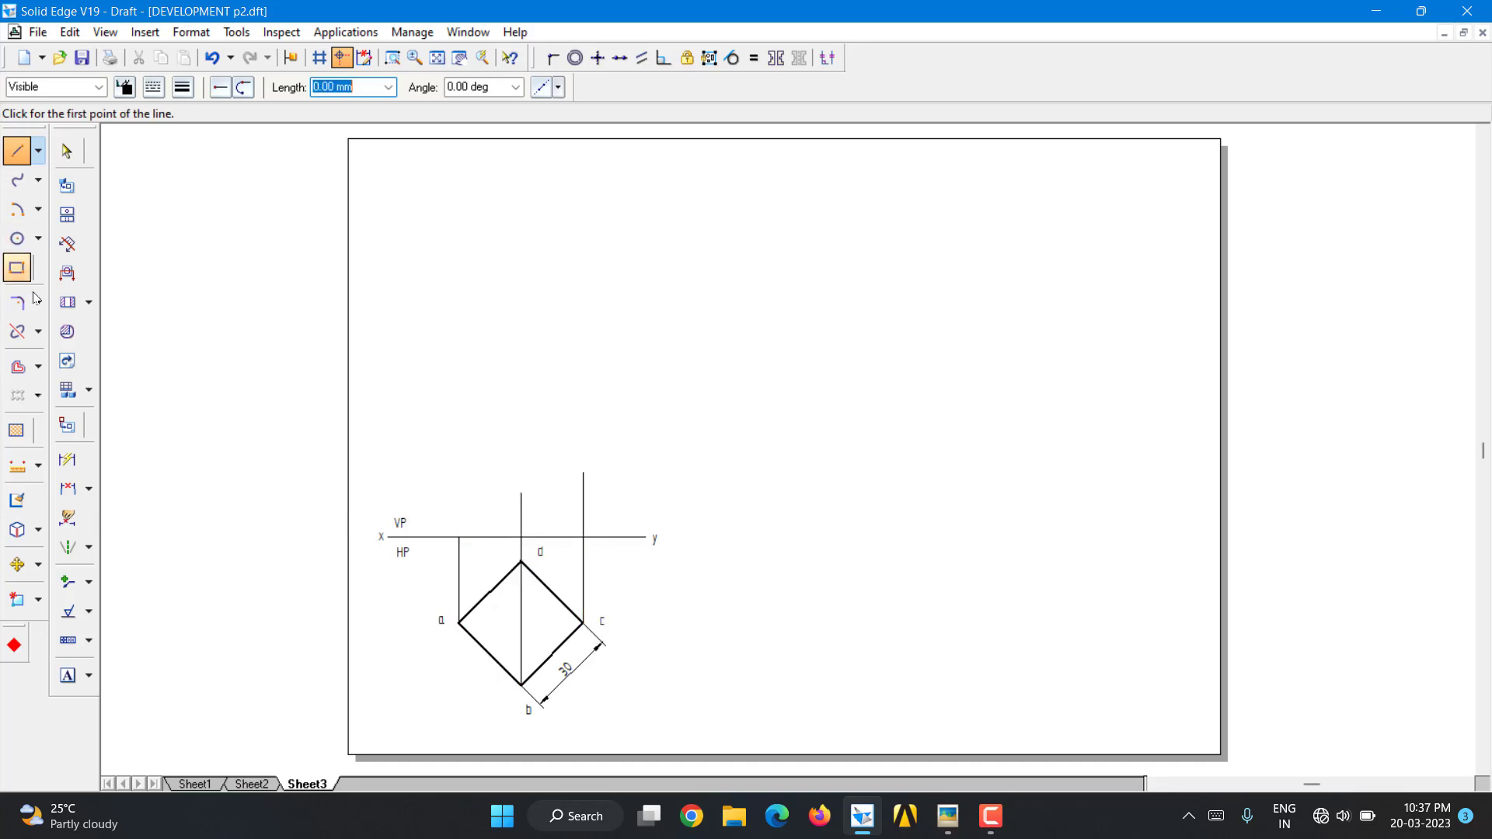
# Trim off the parts of the two projectors that extend above the xy line
pyautogui.click(38, 332)
pyautogui.click(85, 330)
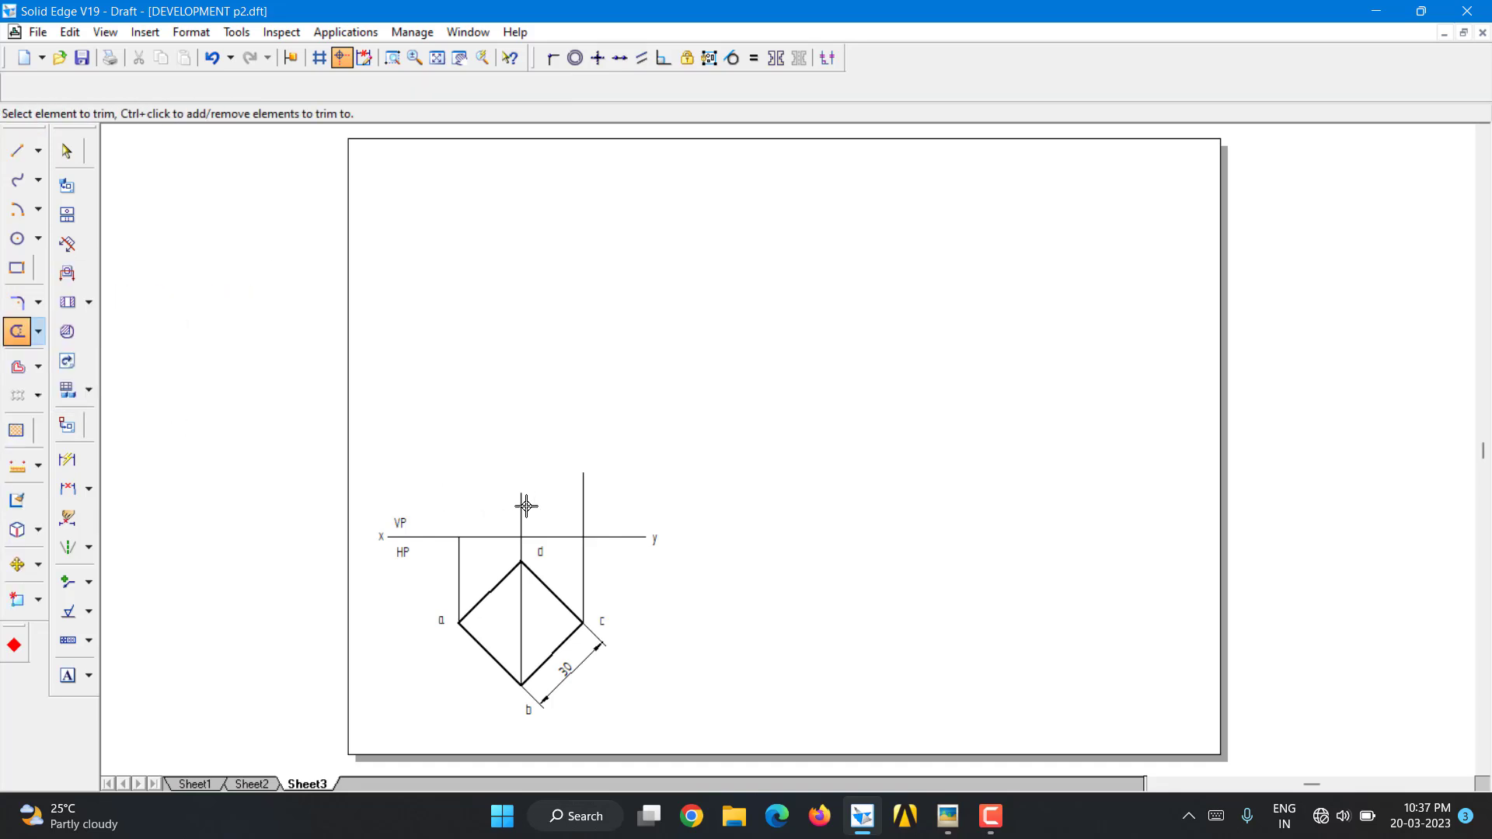
pyautogui.click(578, 512)
# Draw the front view's base along the xy line with 0.50 mm width, joining the tops of the three projectors
pyautogui.click(17, 150)
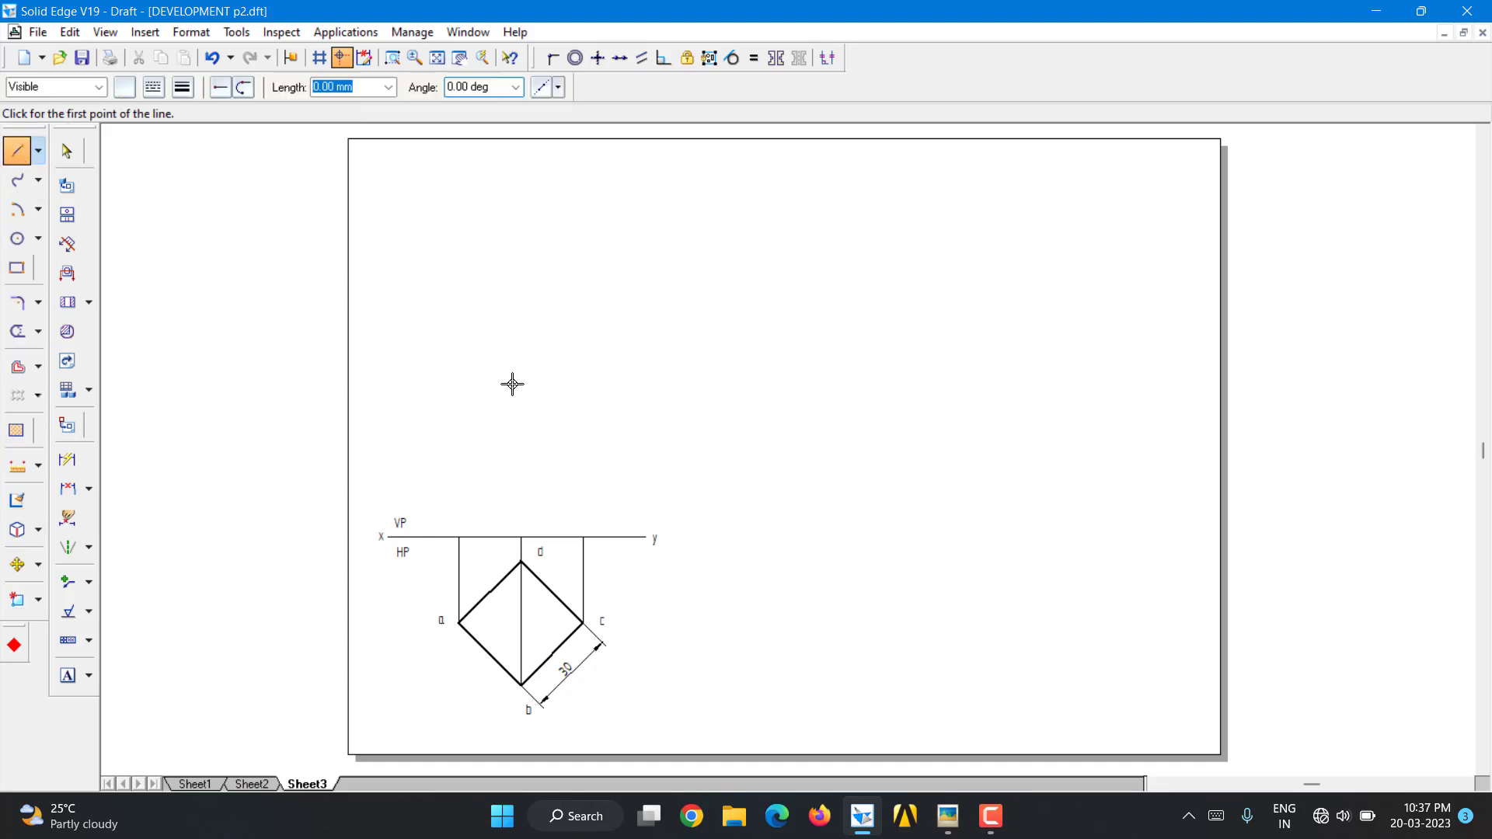
pyautogui.click(185, 88)
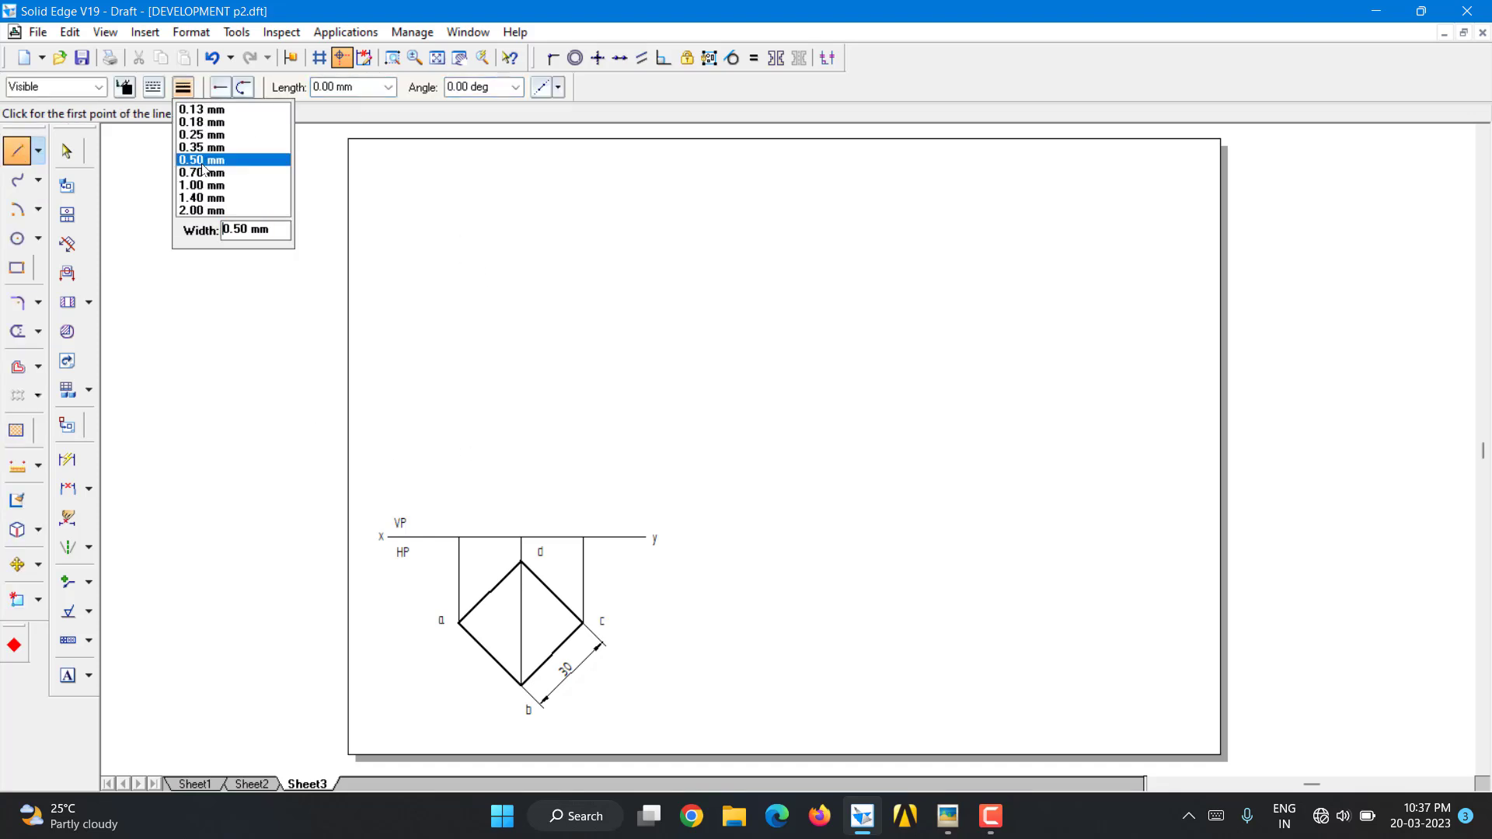
pyautogui.click(204, 159)
pyautogui.click(458, 536)
pyautogui.click(521, 536)
pyautogui.click(585, 537)
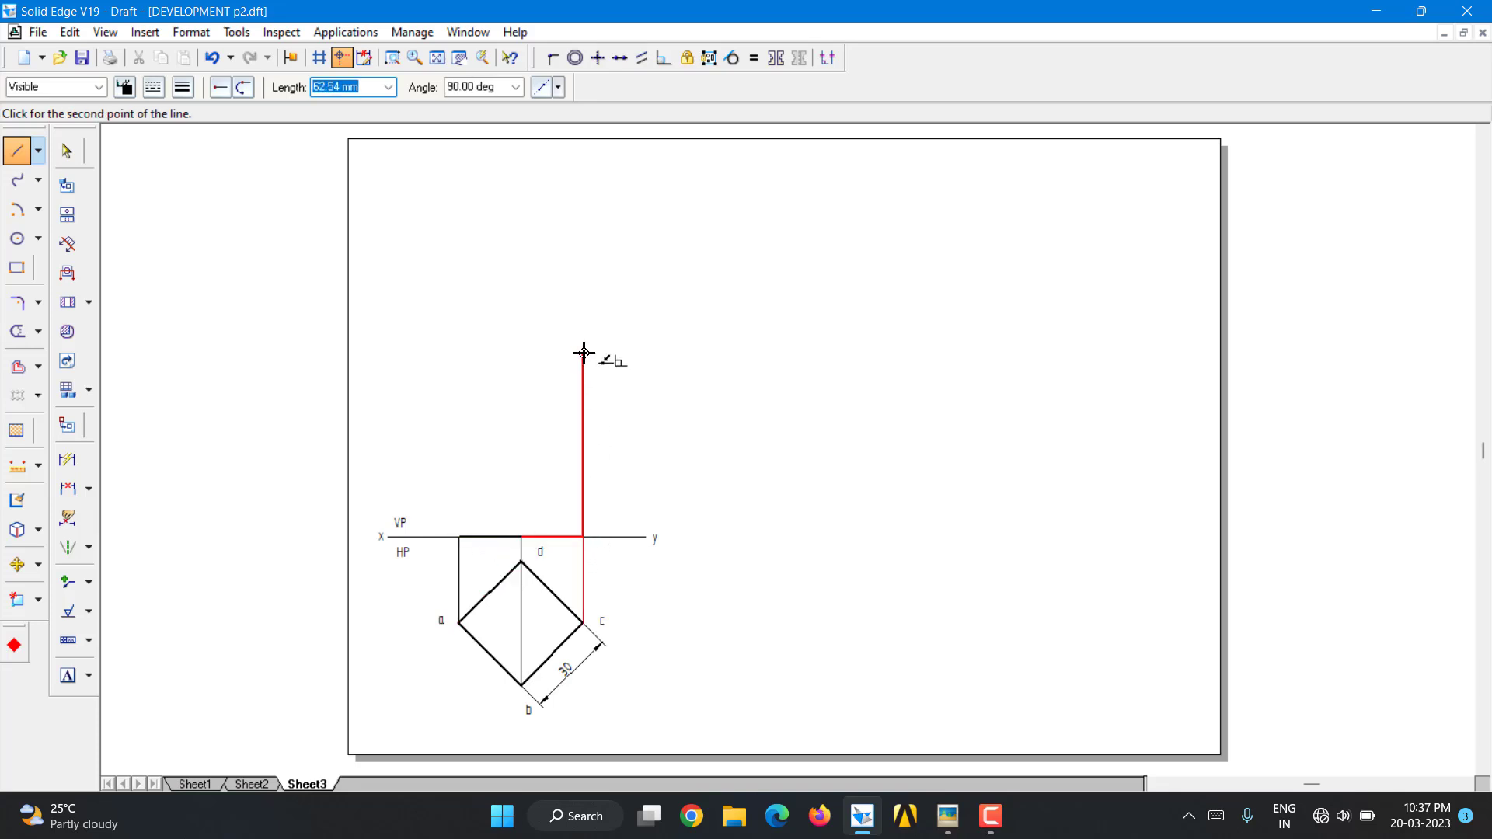
# Draw the prism's right vertical edge upward from the base end above c, 60 mm long at 90 degrees
pyautogui.write('60')
pyautogui.press('Tab')
pyautogui.write('90')
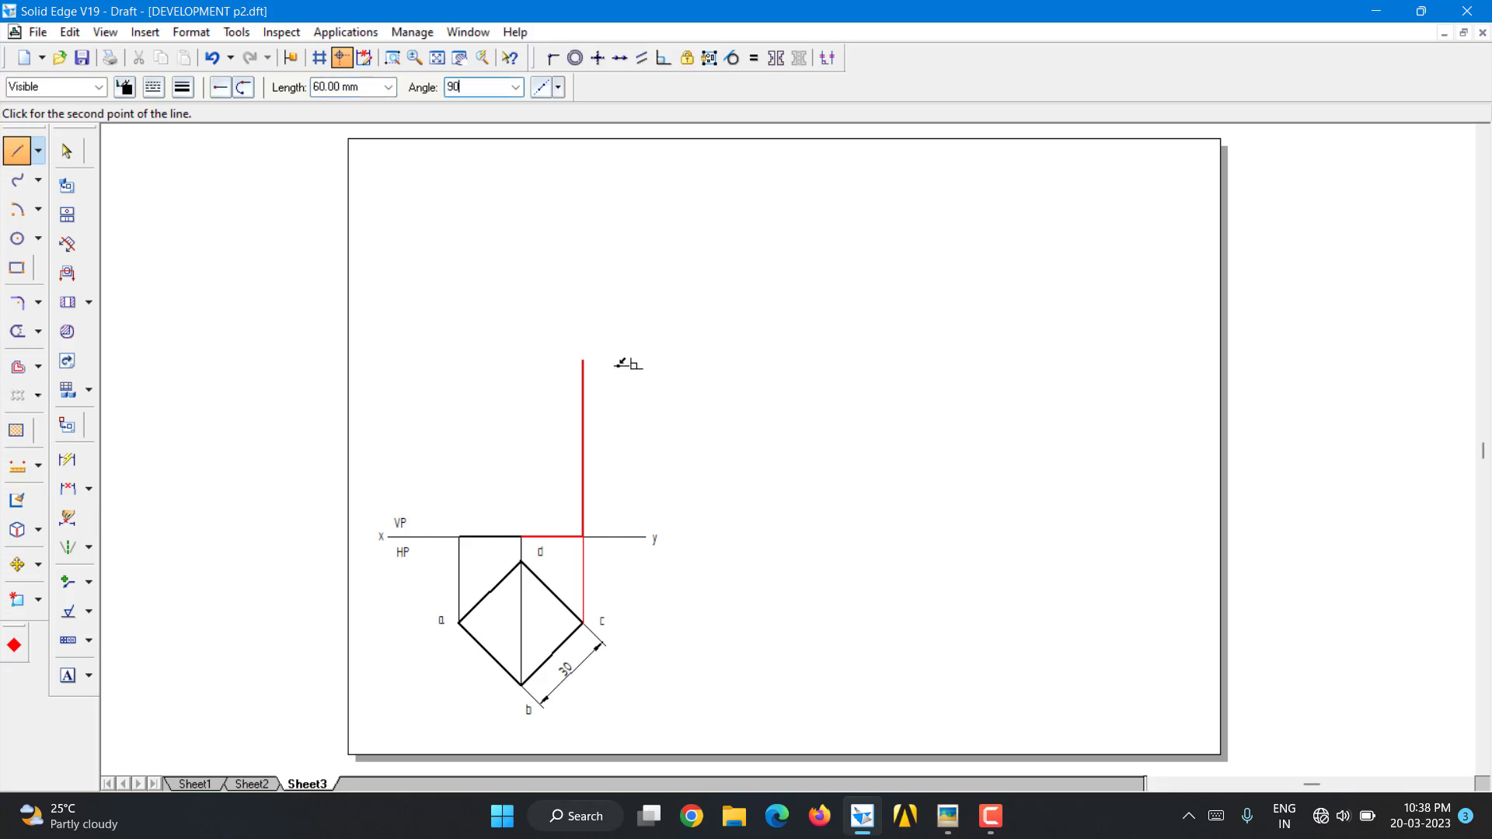
pyautogui.press('Return')
pyautogui.press('Escape')
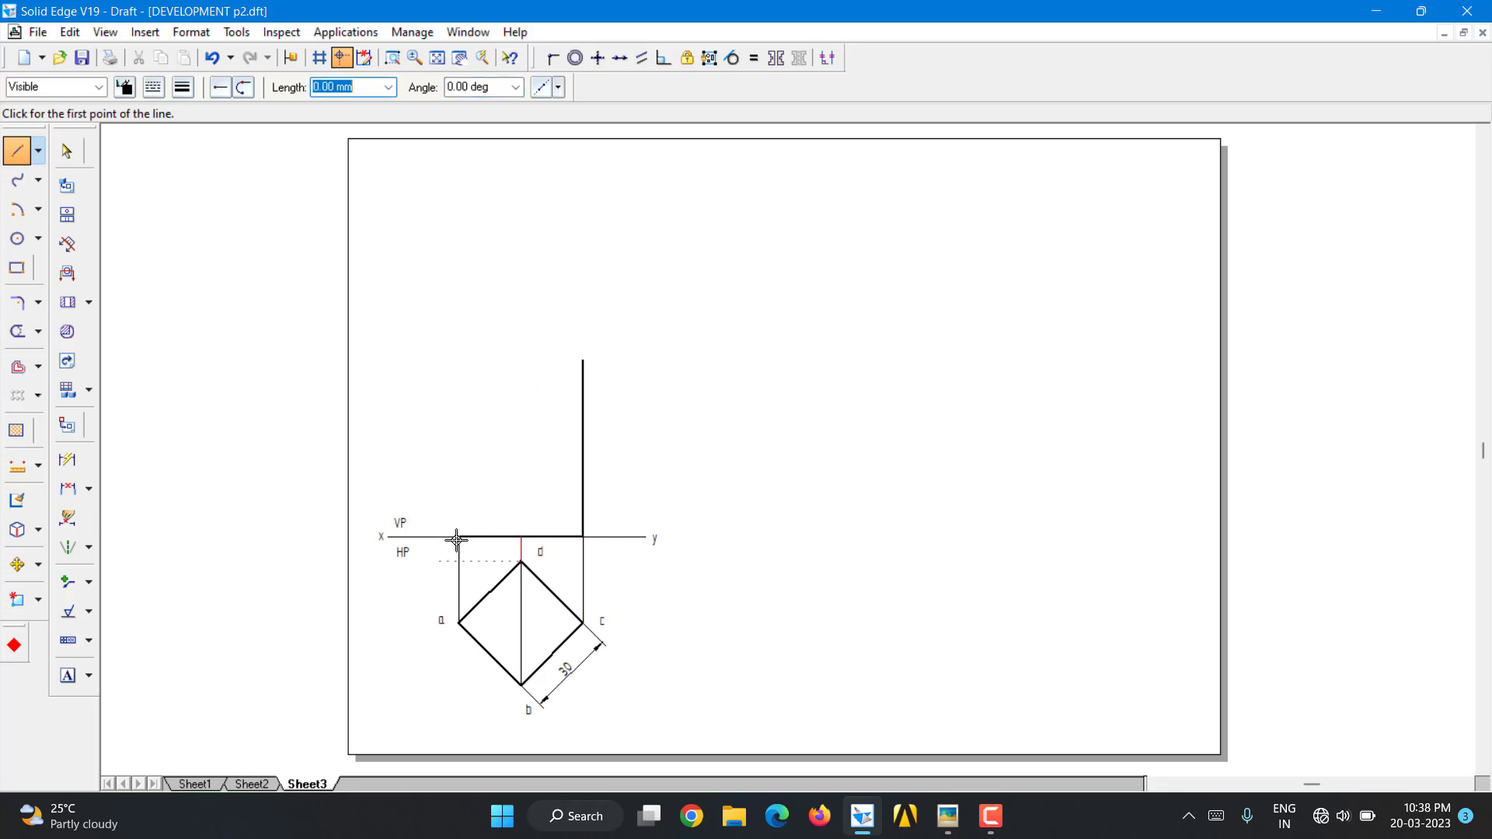
# Draw the prism's left vertical edge upward from the base end above a, 60 mm long
pyautogui.click(460, 536)
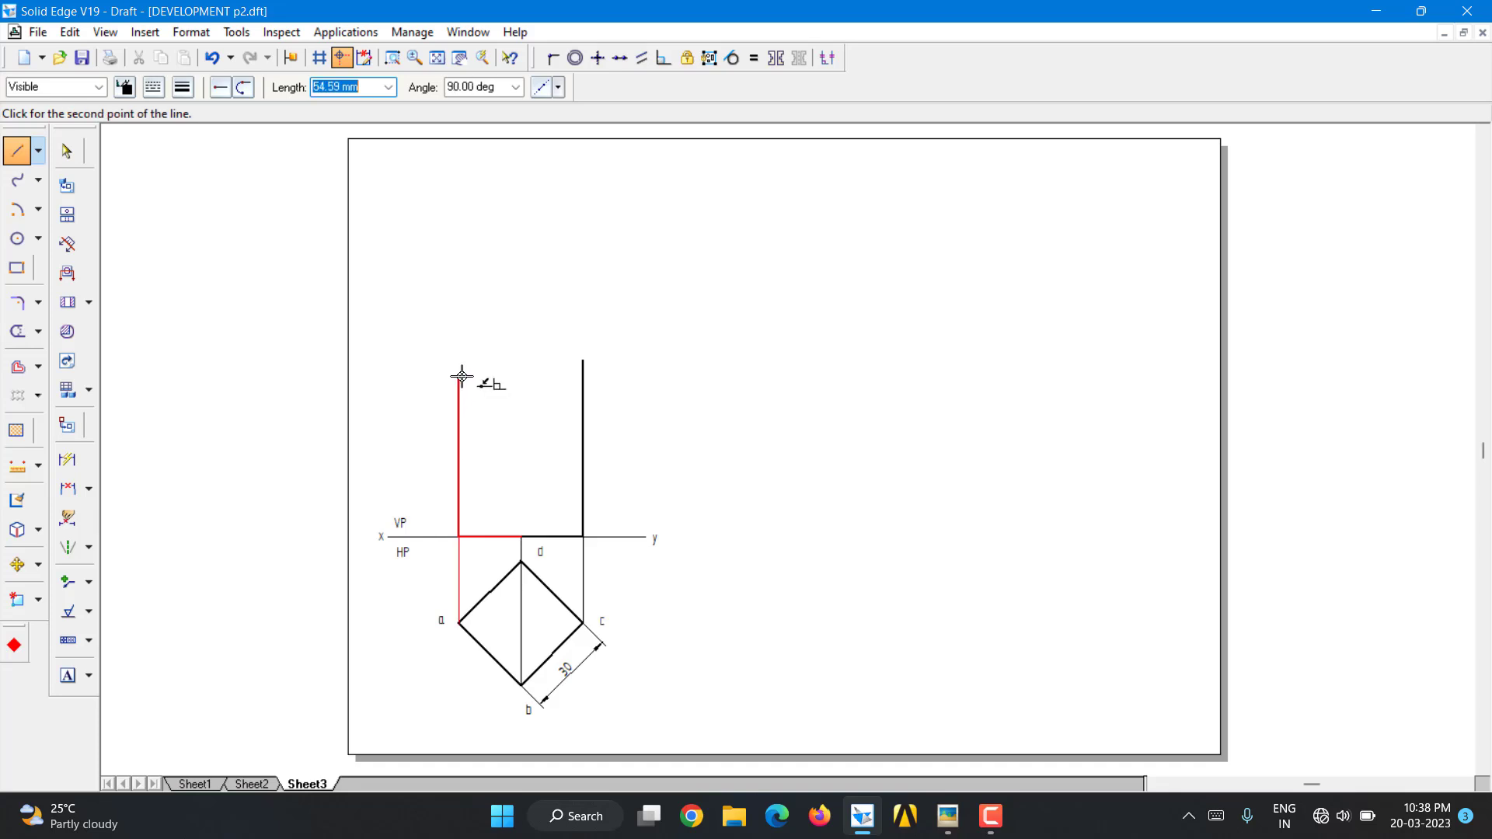
pyautogui.write('60')
pyautogui.press('Tab')
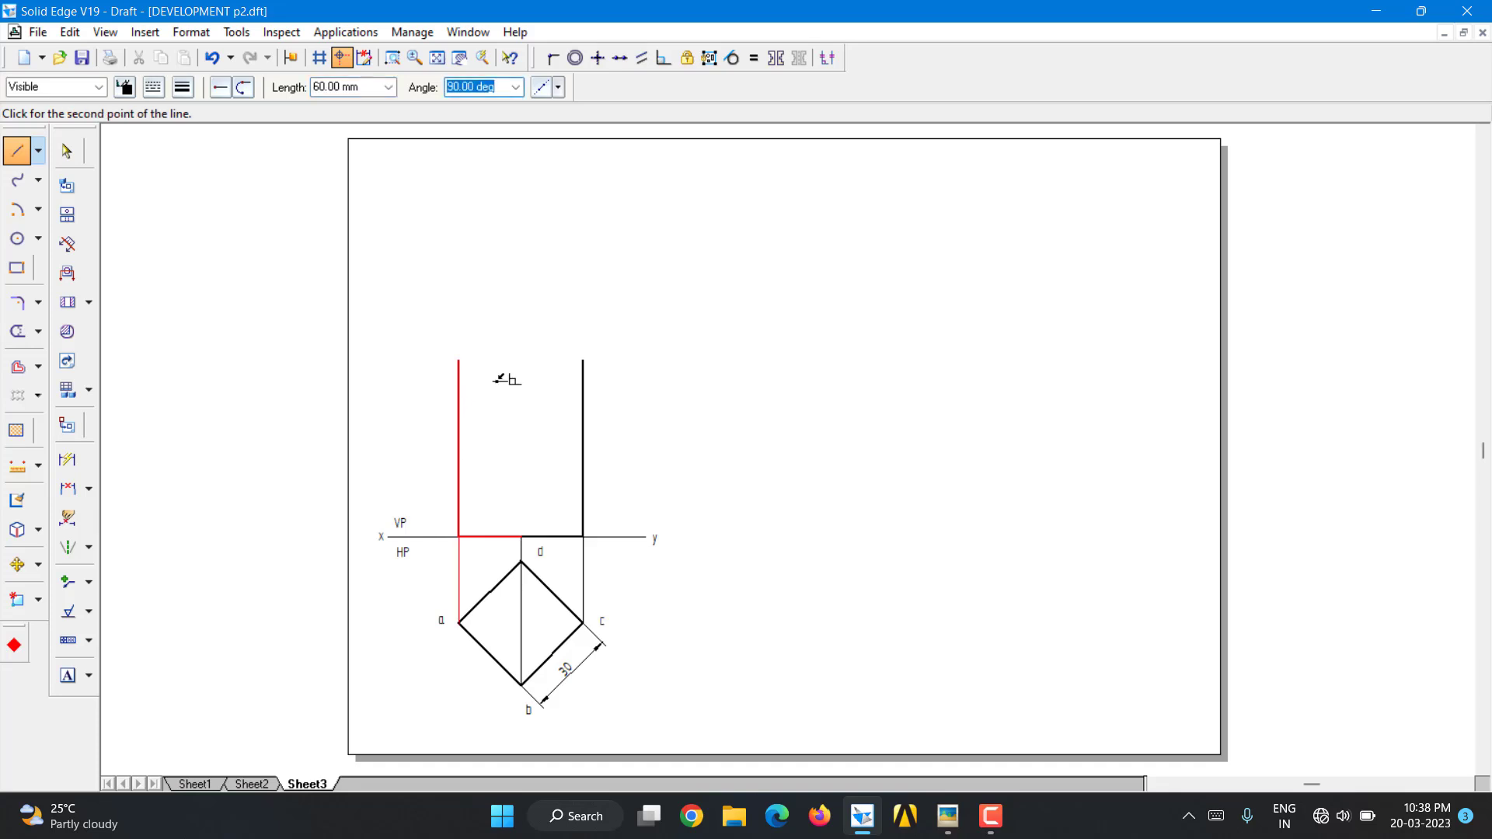
pyautogui.press('Return')
pyautogui.rightClick(510, 405)
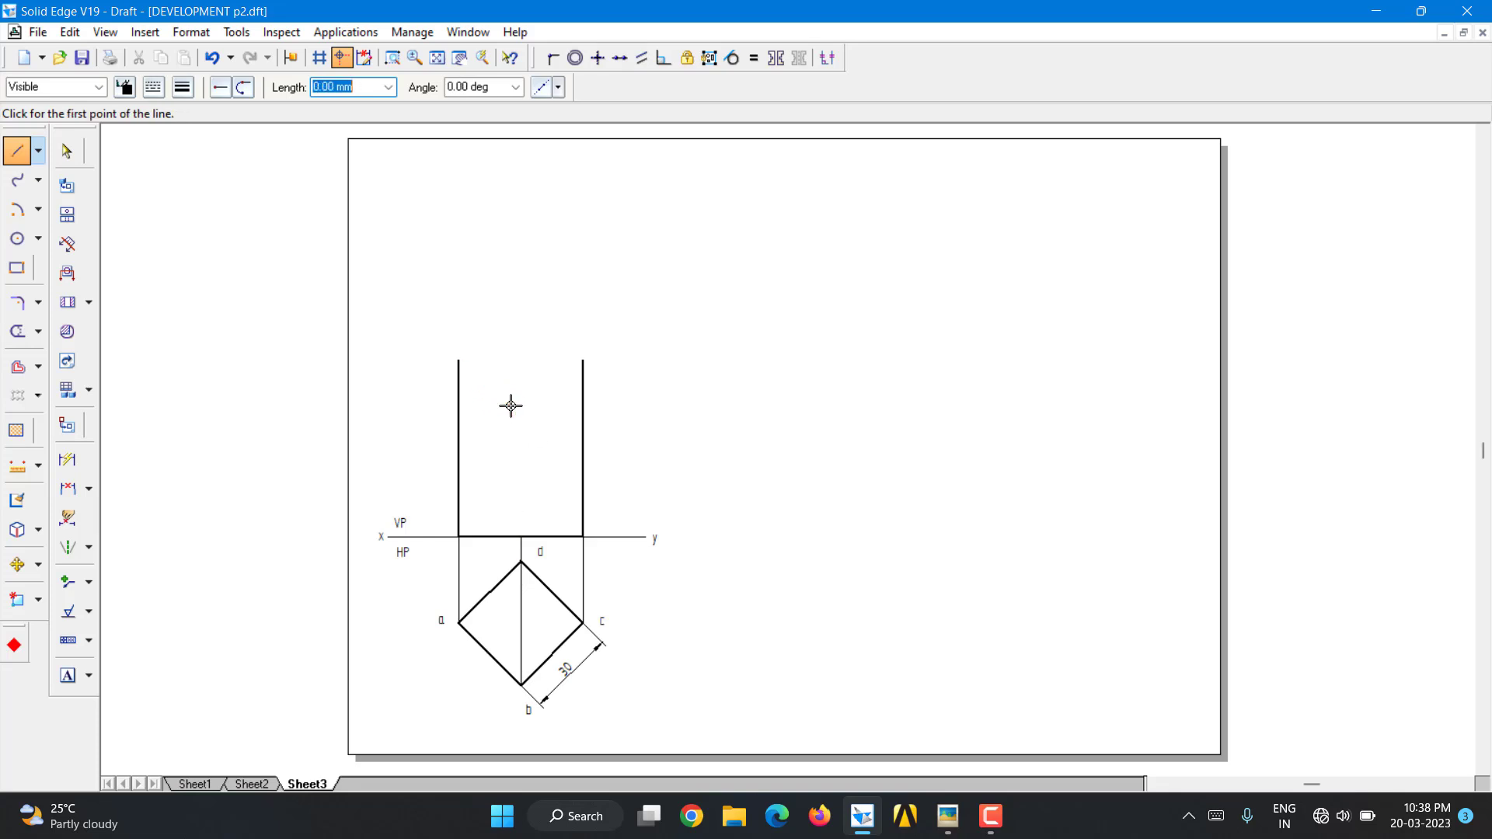
# Draw the prism's middle vertical edge upward from the base point above d, 60 mm long
pyautogui.click(520, 535)
pyautogui.write('60')
pyautogui.press('Tab')
pyautogui.press('Return')
pyautogui.rightClick(527, 401)
# Close the front view with a horizontal top edge joining the upper ends of the three vertical edges
pyautogui.click(464, 360)
pyautogui.click(520, 361)
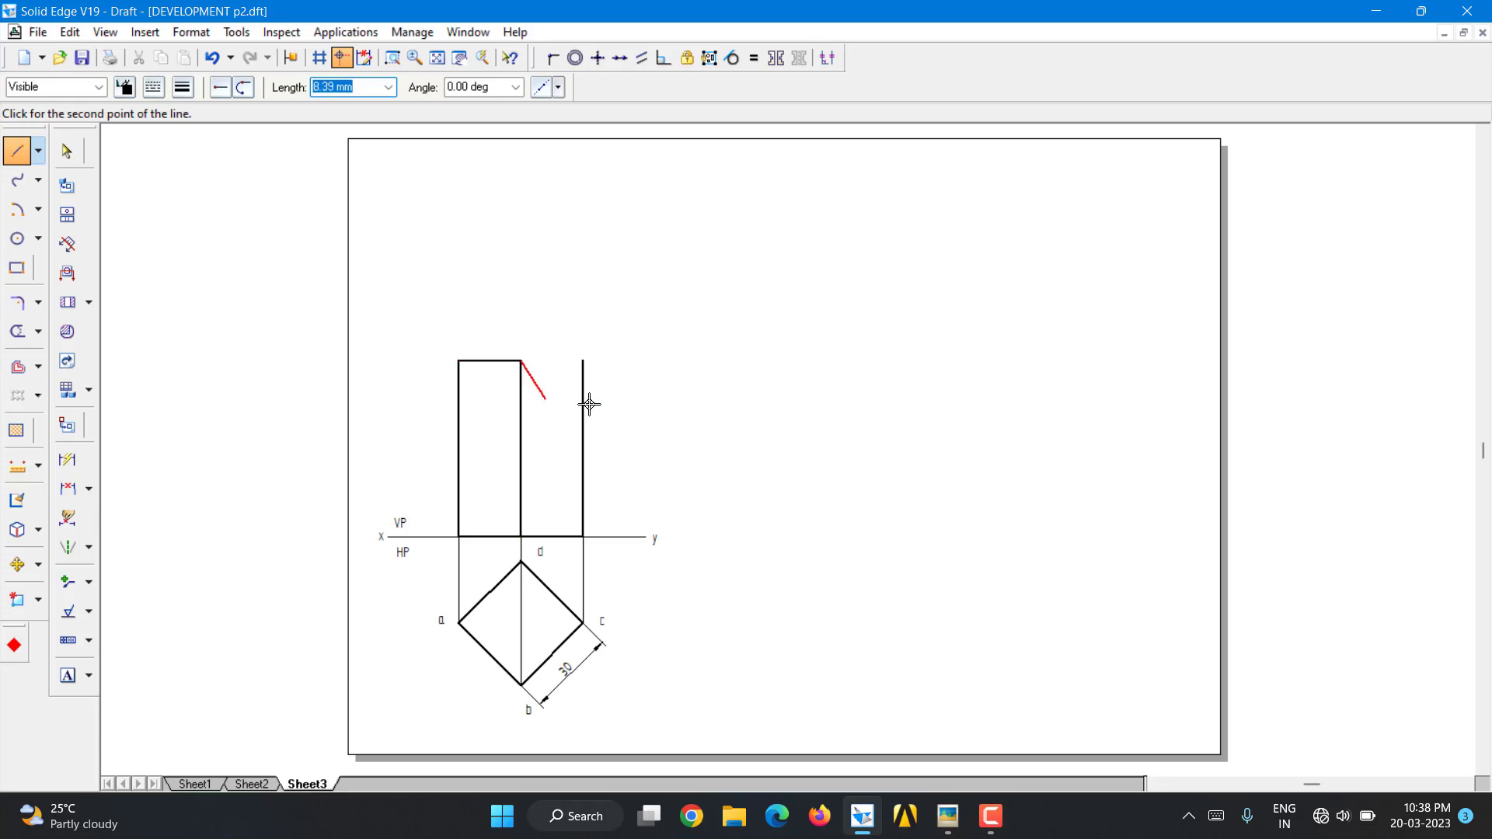
pyautogui.click(583, 360)
pyautogui.rightClick(647, 314)
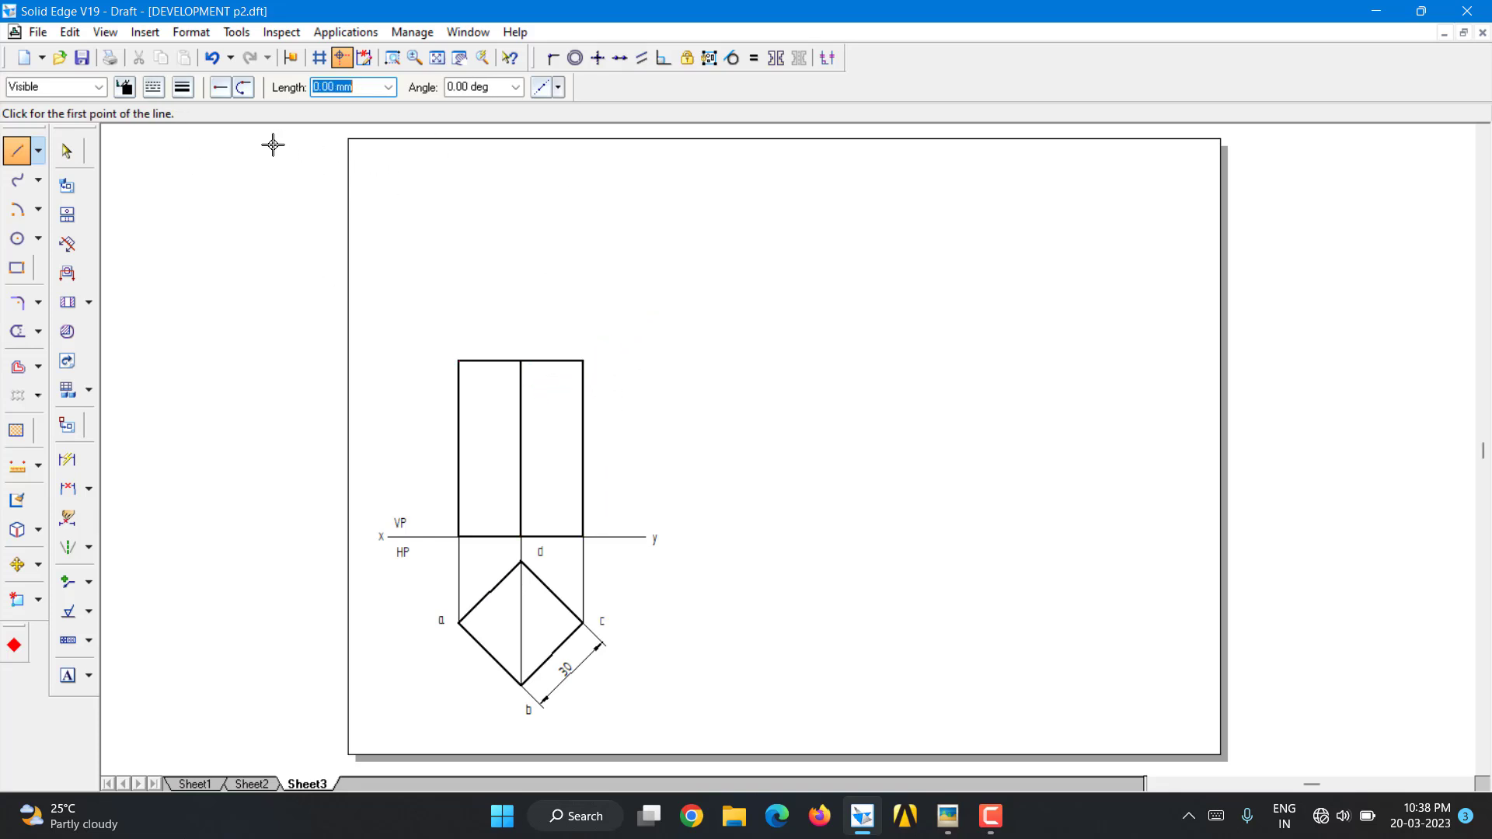
# Set the line width of all the front view's prism edges to 0.13 mm
pyautogui.click(67, 151)
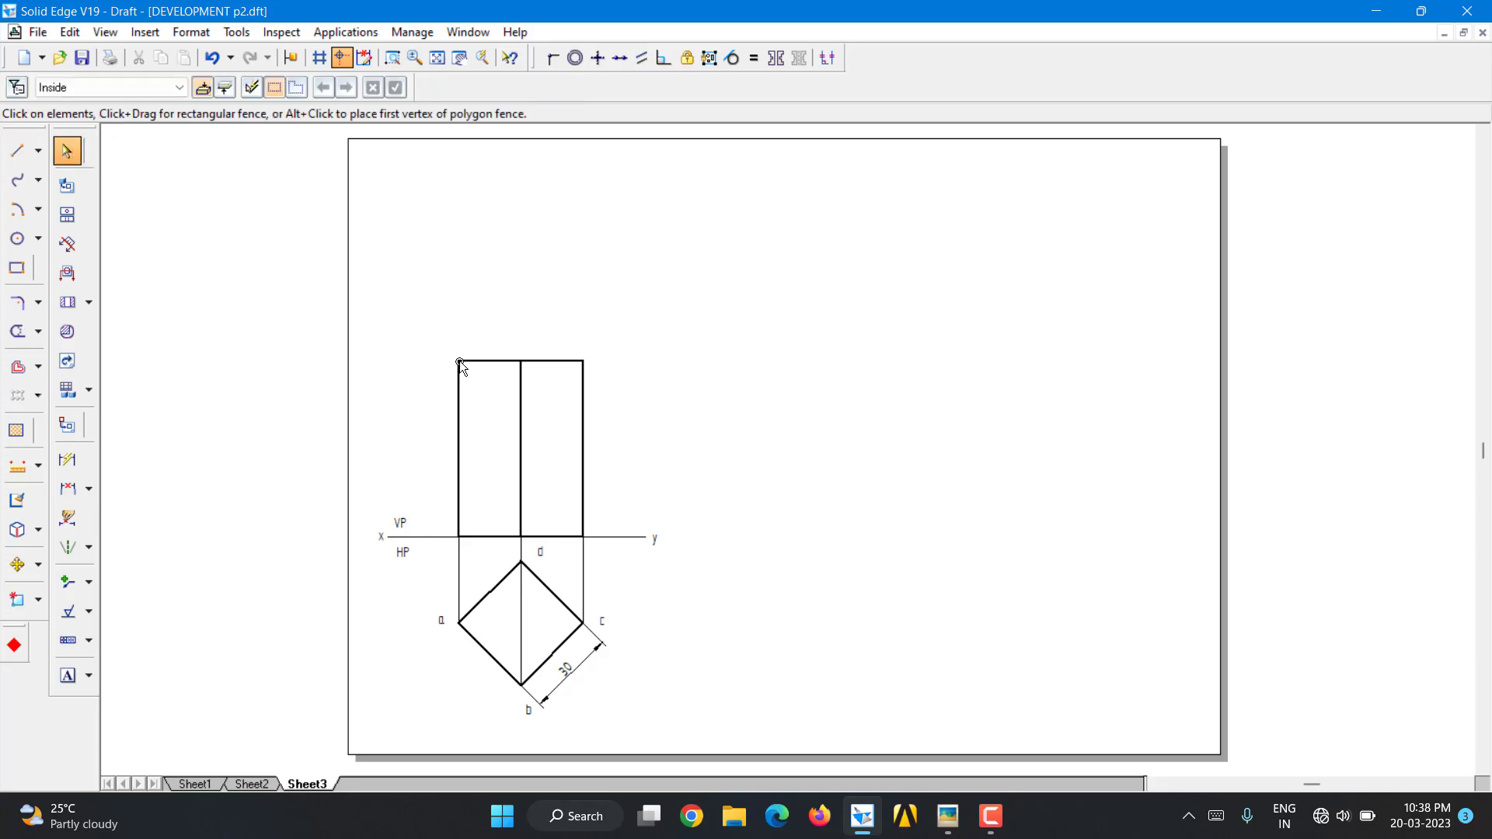
pyautogui.click(614, 544)
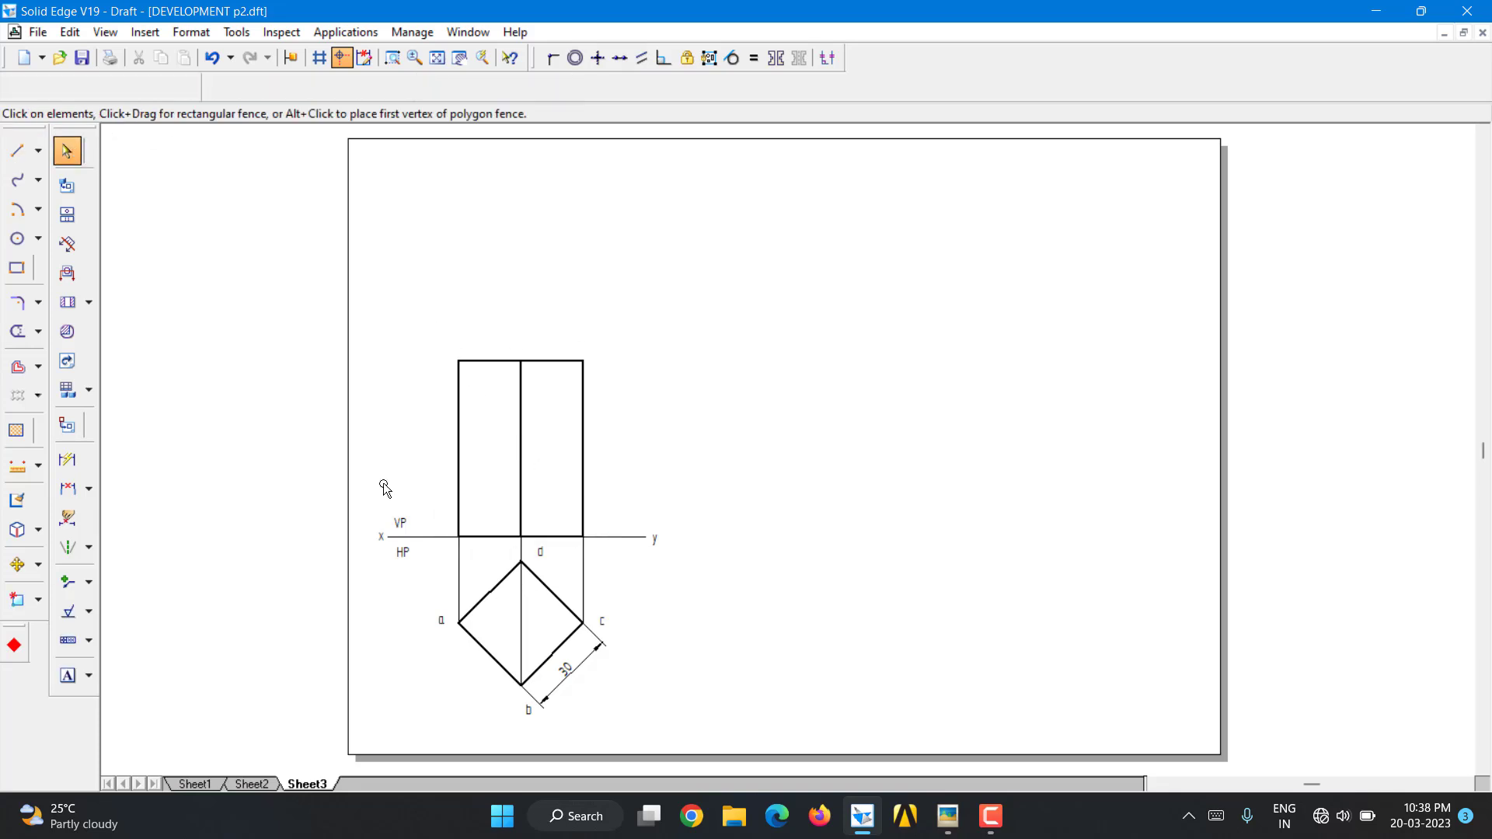
pyautogui.click(184, 85)
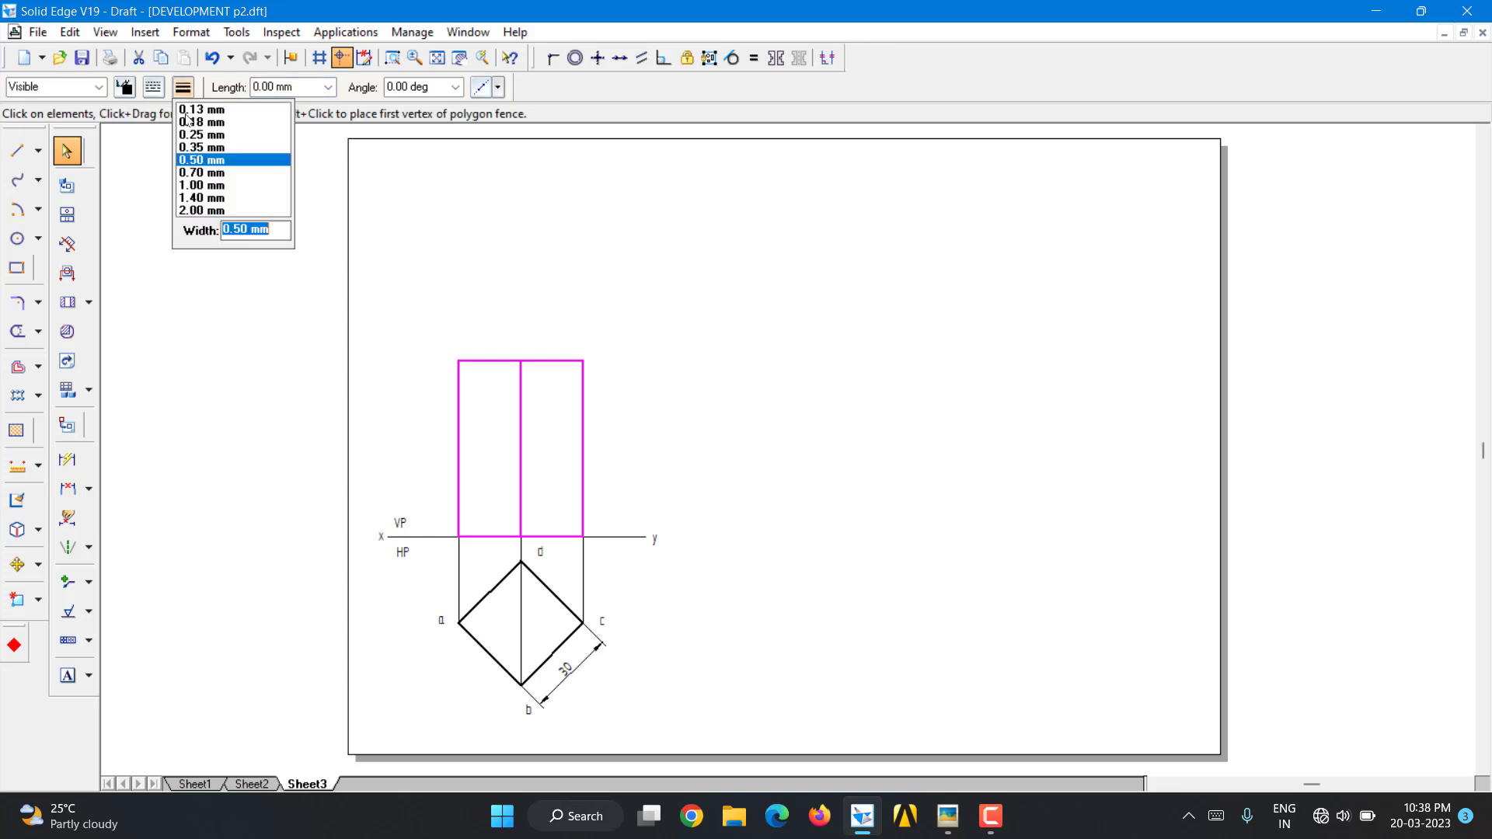
pyautogui.click(198, 109)
pyautogui.click(498, 196)
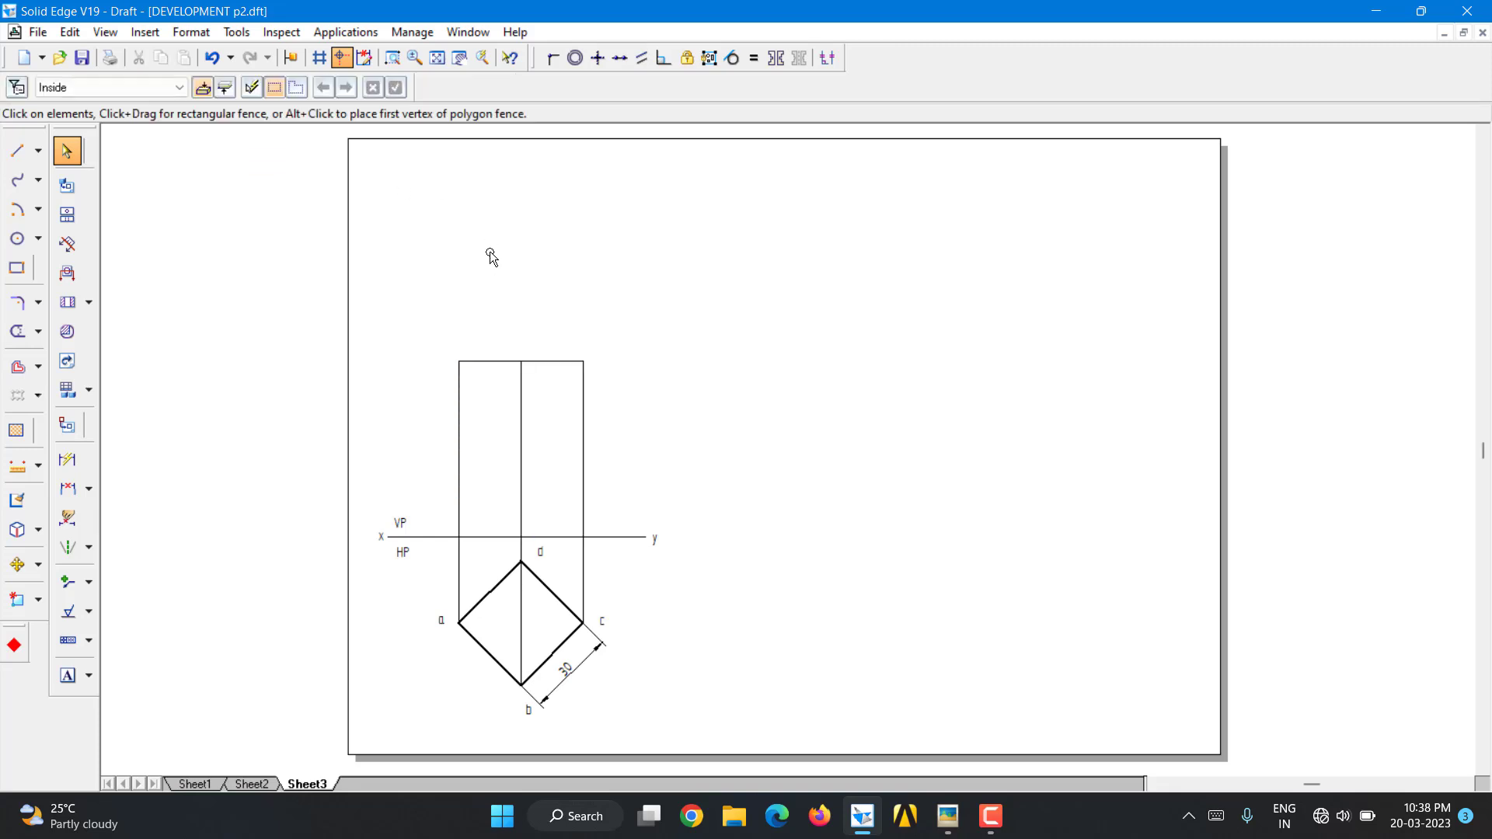
# Dimension the prism's height in the front view, placing the dimension outside the edge above a
pyautogui.click(67, 459)
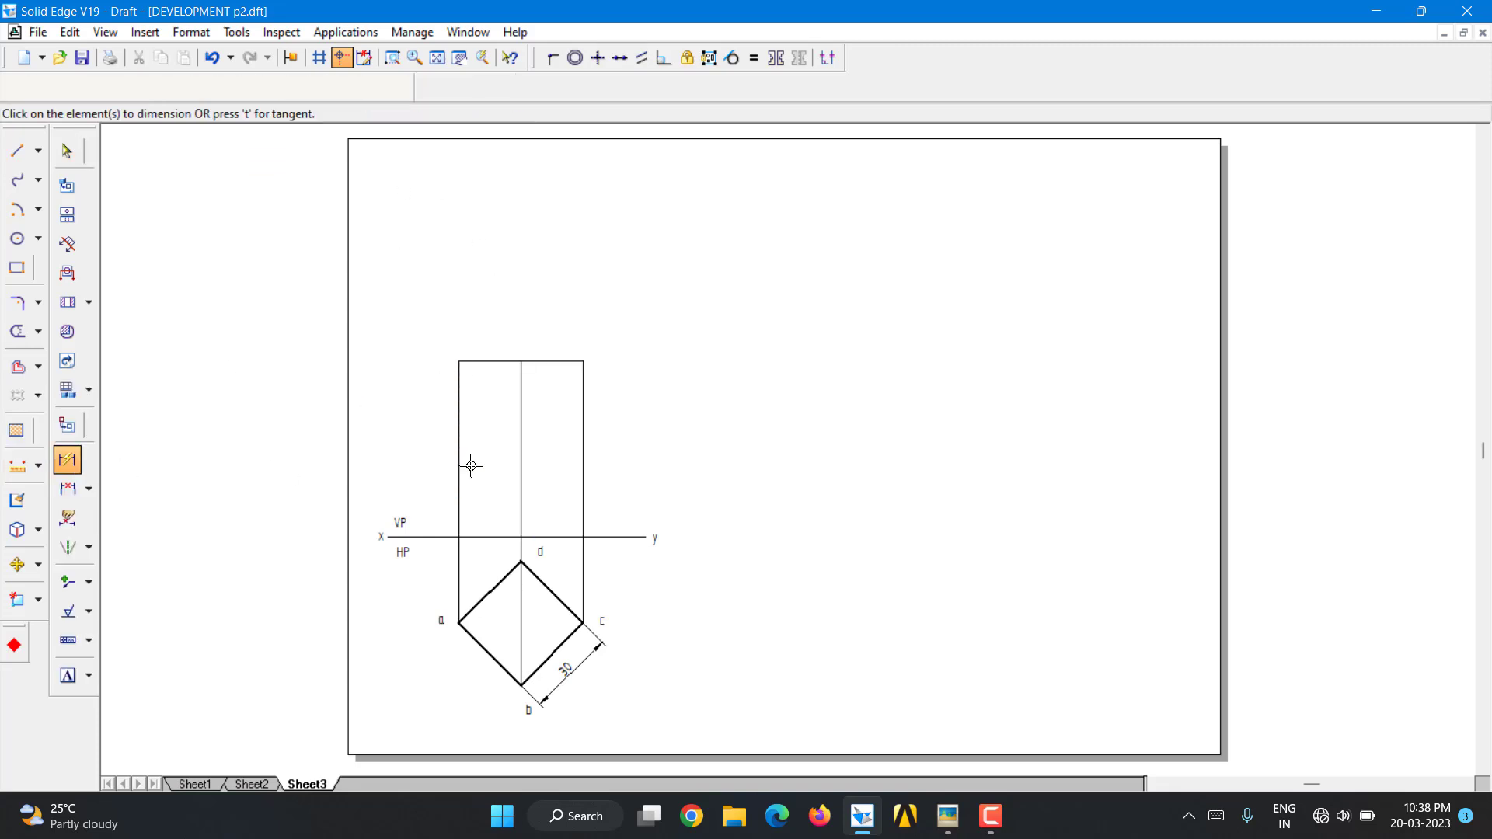
pyautogui.click(523, 472)
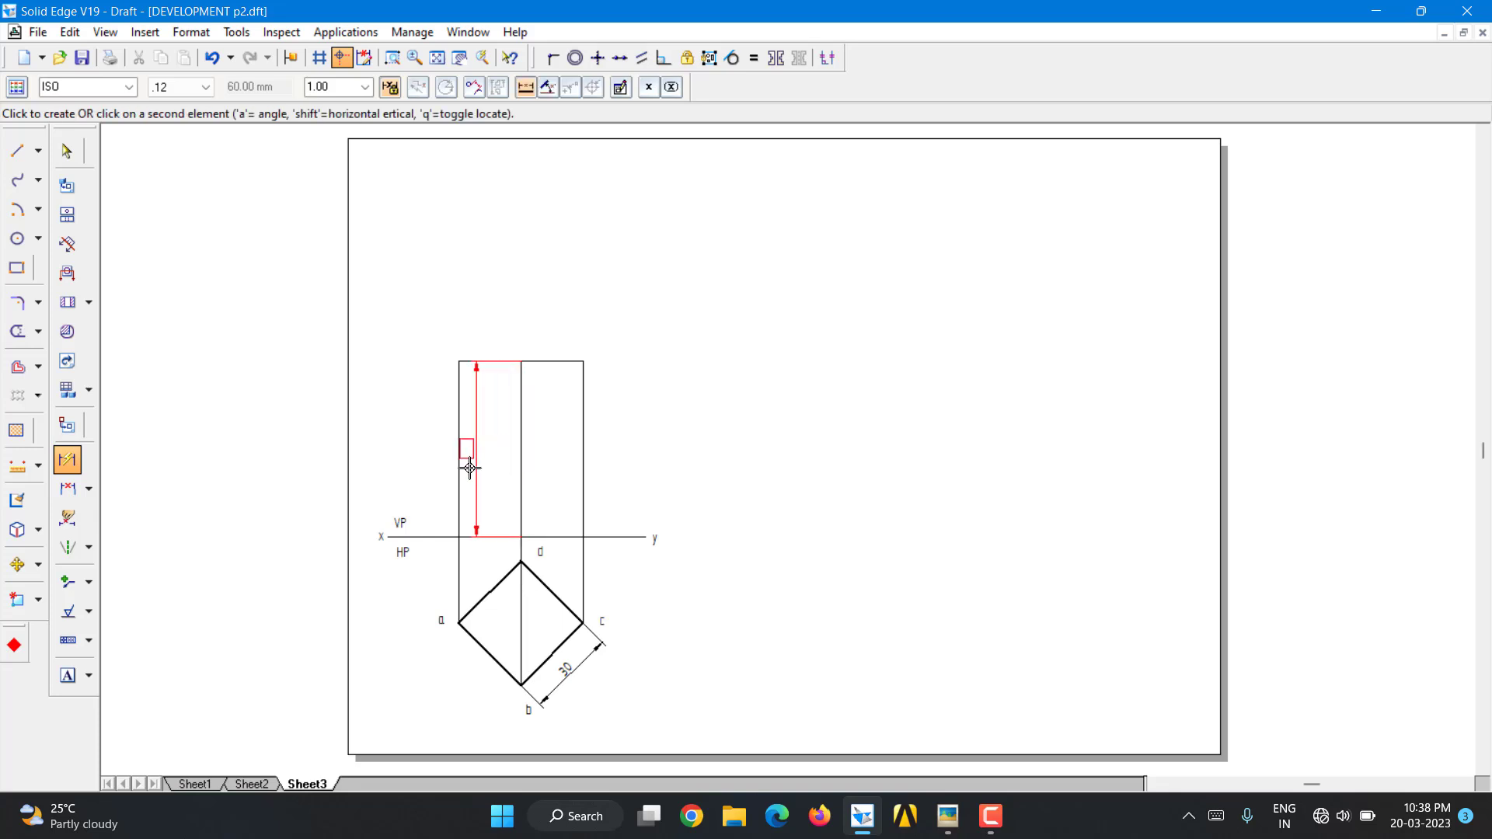
pyautogui.click(427, 466)
# Add an angular dimension between the xy line and side ad of the square in the top view
pyautogui.click(88, 488)
pyautogui.click(166, 509)
pyautogui.click(476, 603)
pyautogui.click(476, 537)
pyautogui.click(484, 562)
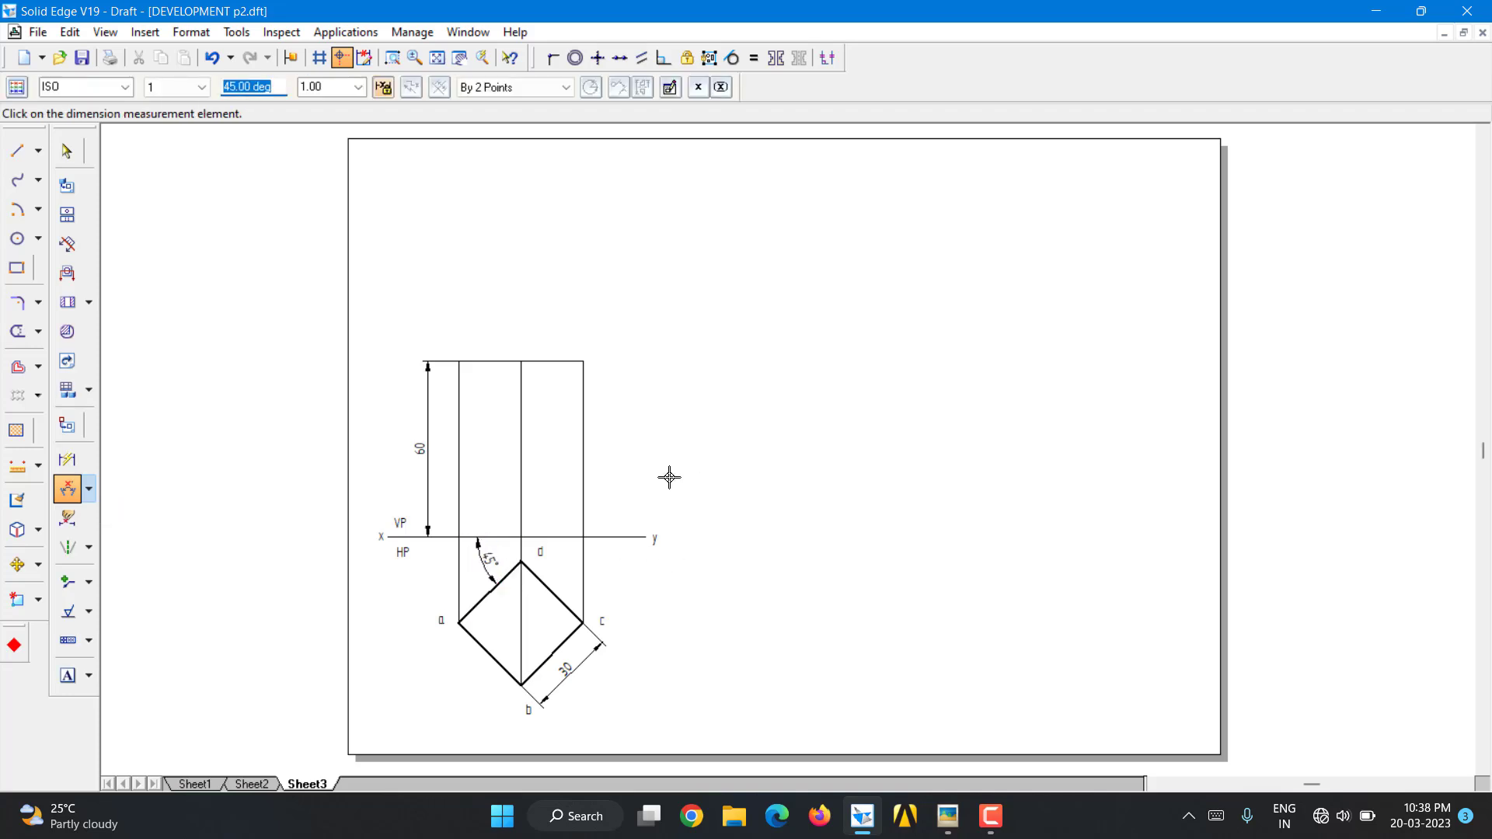
pyautogui.press('Escape')
# Label the upper ends of the front view's vertical edges a', b'(d') and c'
pyautogui.click(68, 675)
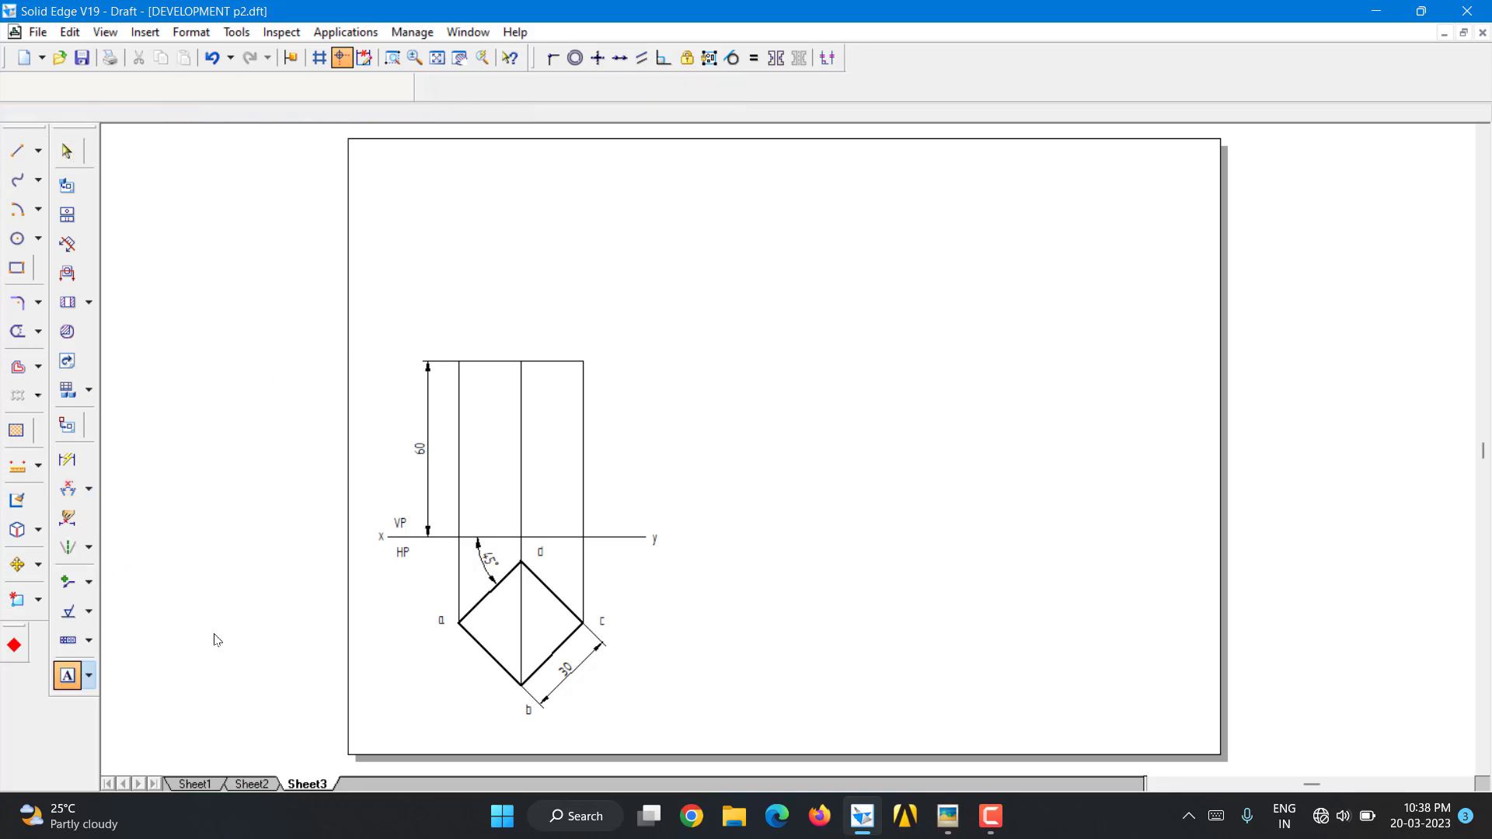
pyautogui.click(451, 339)
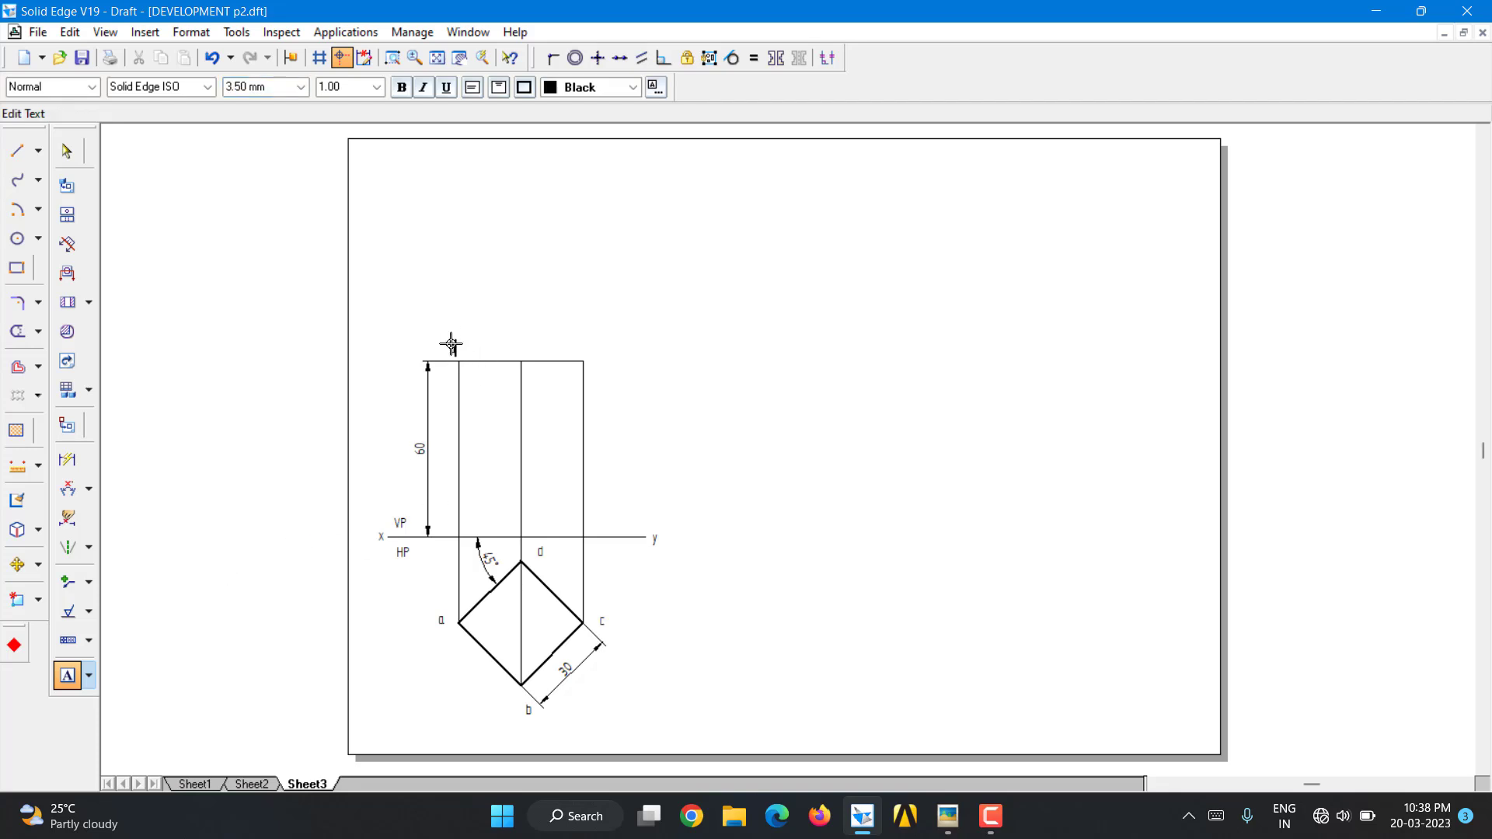
pyautogui.write("a'")
pyautogui.write("')")
# Draw a horizontal line about 57 mm long across the upper part of the front view, with 0.13 mm line width
pyautogui.click(17, 150)
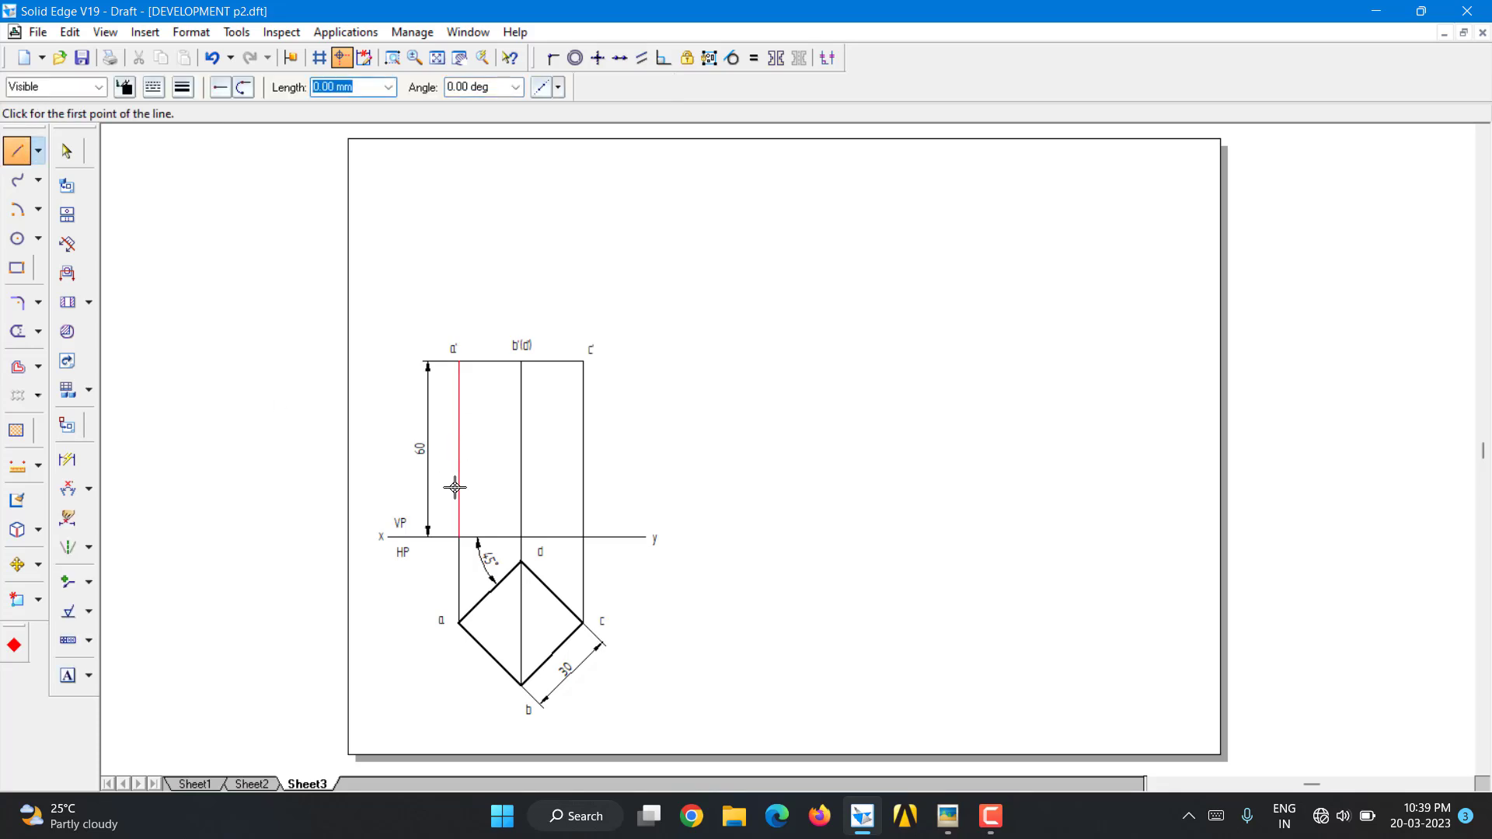
pyautogui.click(437, 401)
pyautogui.click(597, 401)
pyautogui.click(68, 157)
pyautogui.click(546, 402)
pyautogui.click(182, 86)
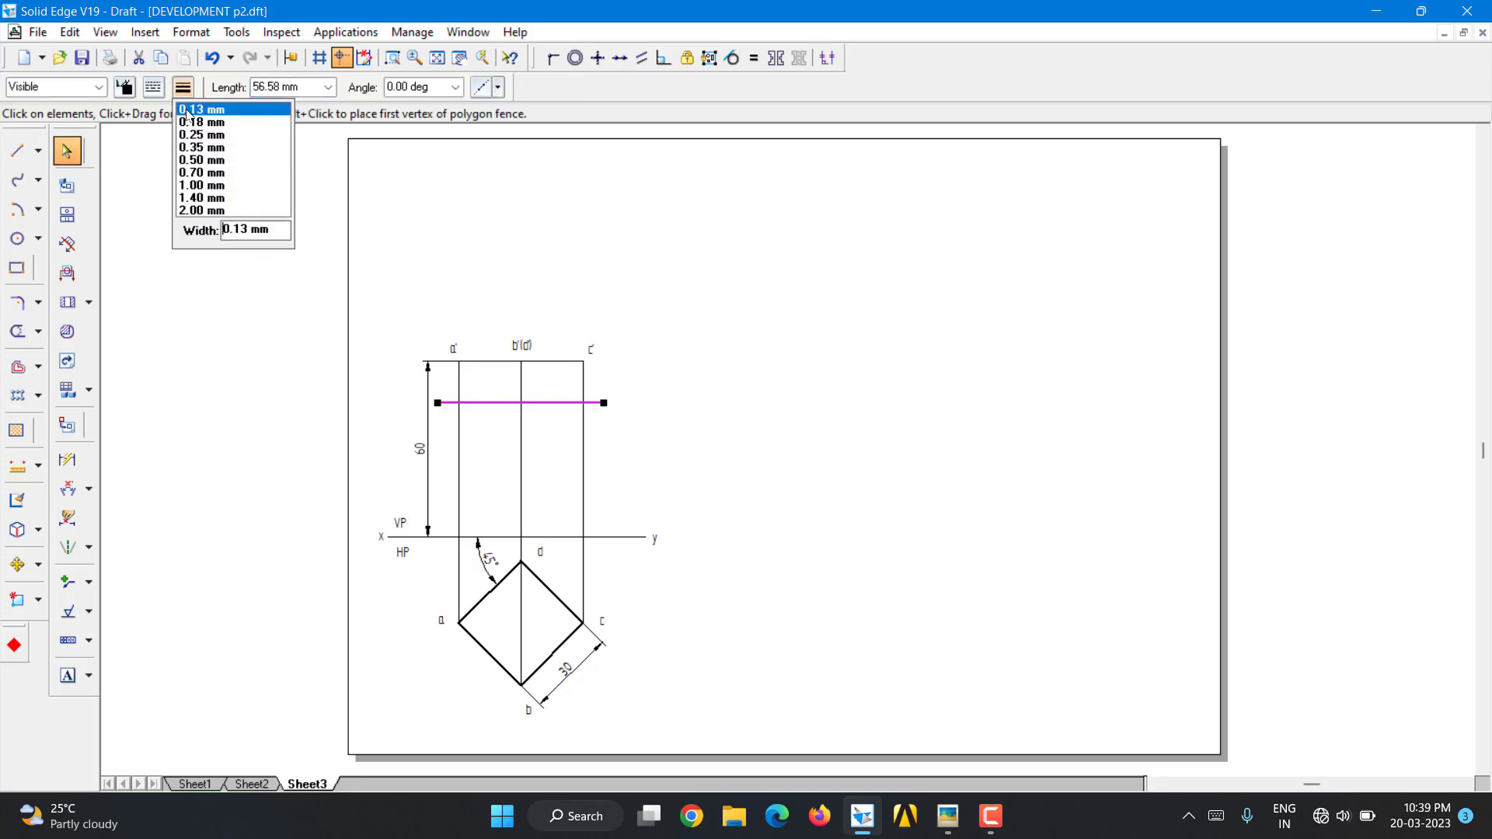
pyautogui.click(383, 253)
# Dimension the horizontal line's distance above the xy line and set it to 45 mm
pyautogui.click(66, 459)
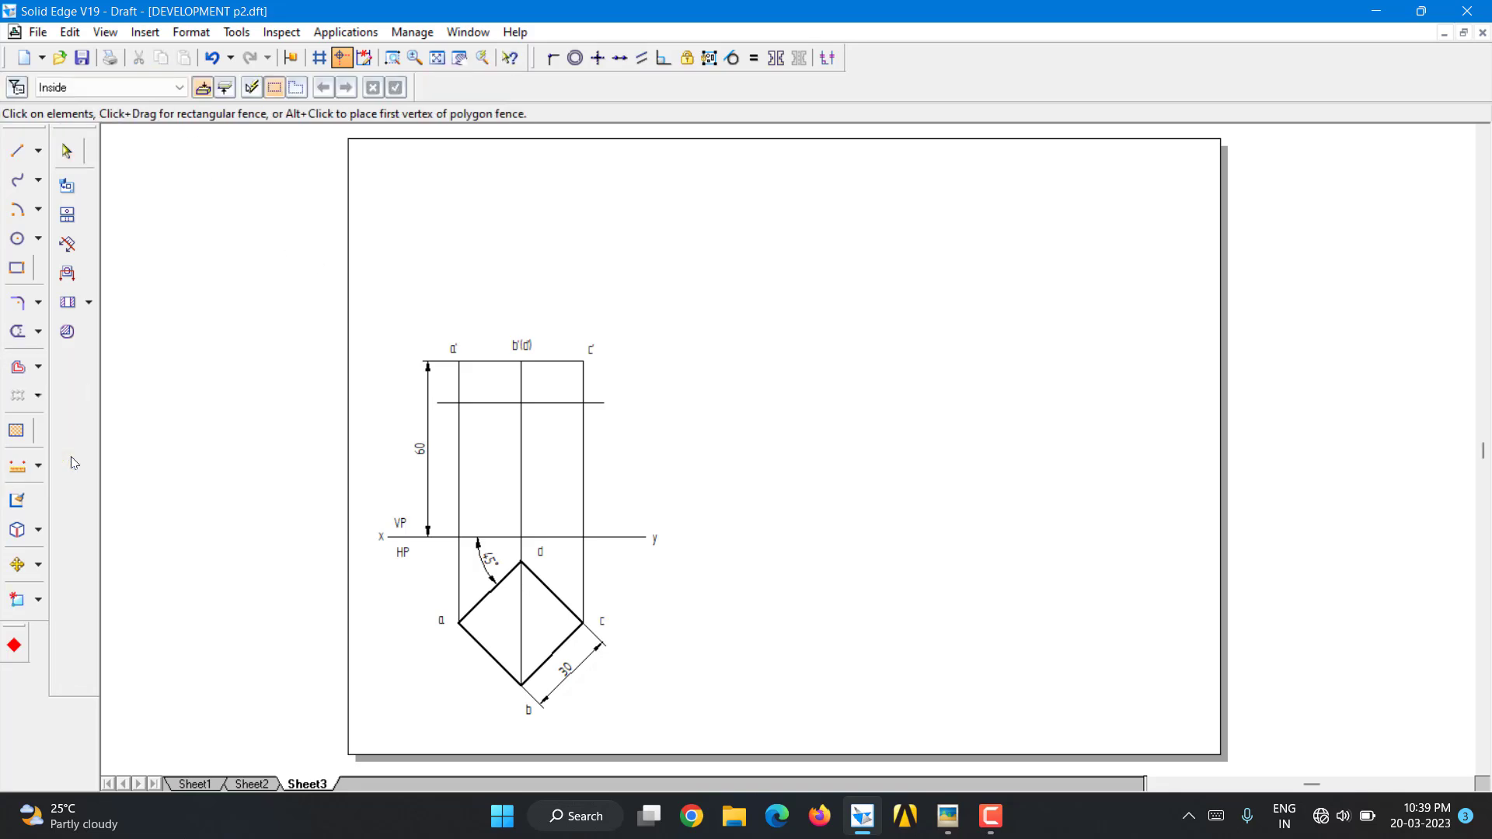
pyautogui.click(89, 488)
pyautogui.click(117, 490)
pyautogui.click(561, 403)
pyautogui.click(607, 536)
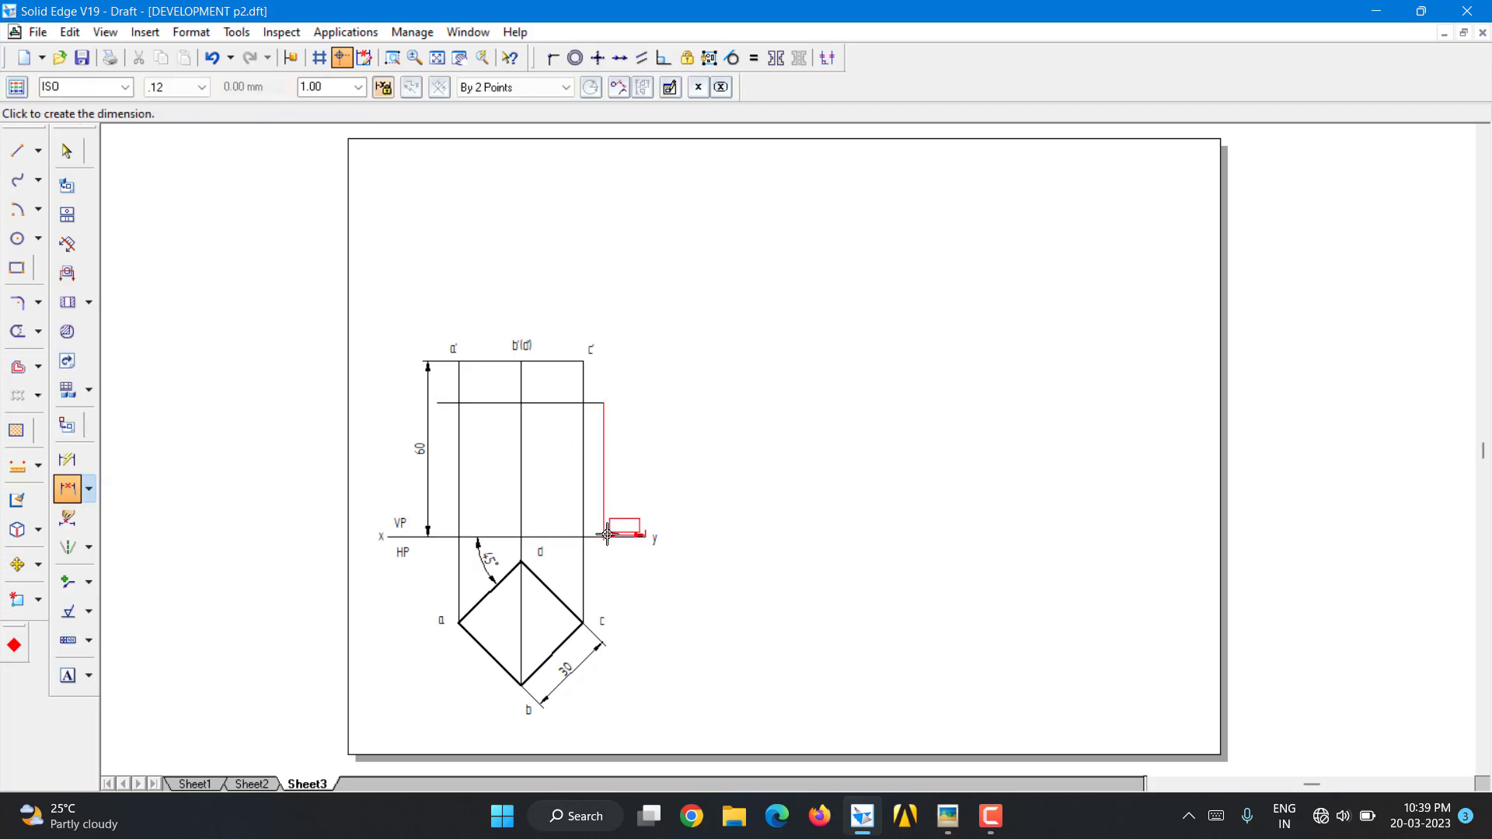
pyautogui.click(611, 477)
pyautogui.write('45')
pyautogui.press('Return')
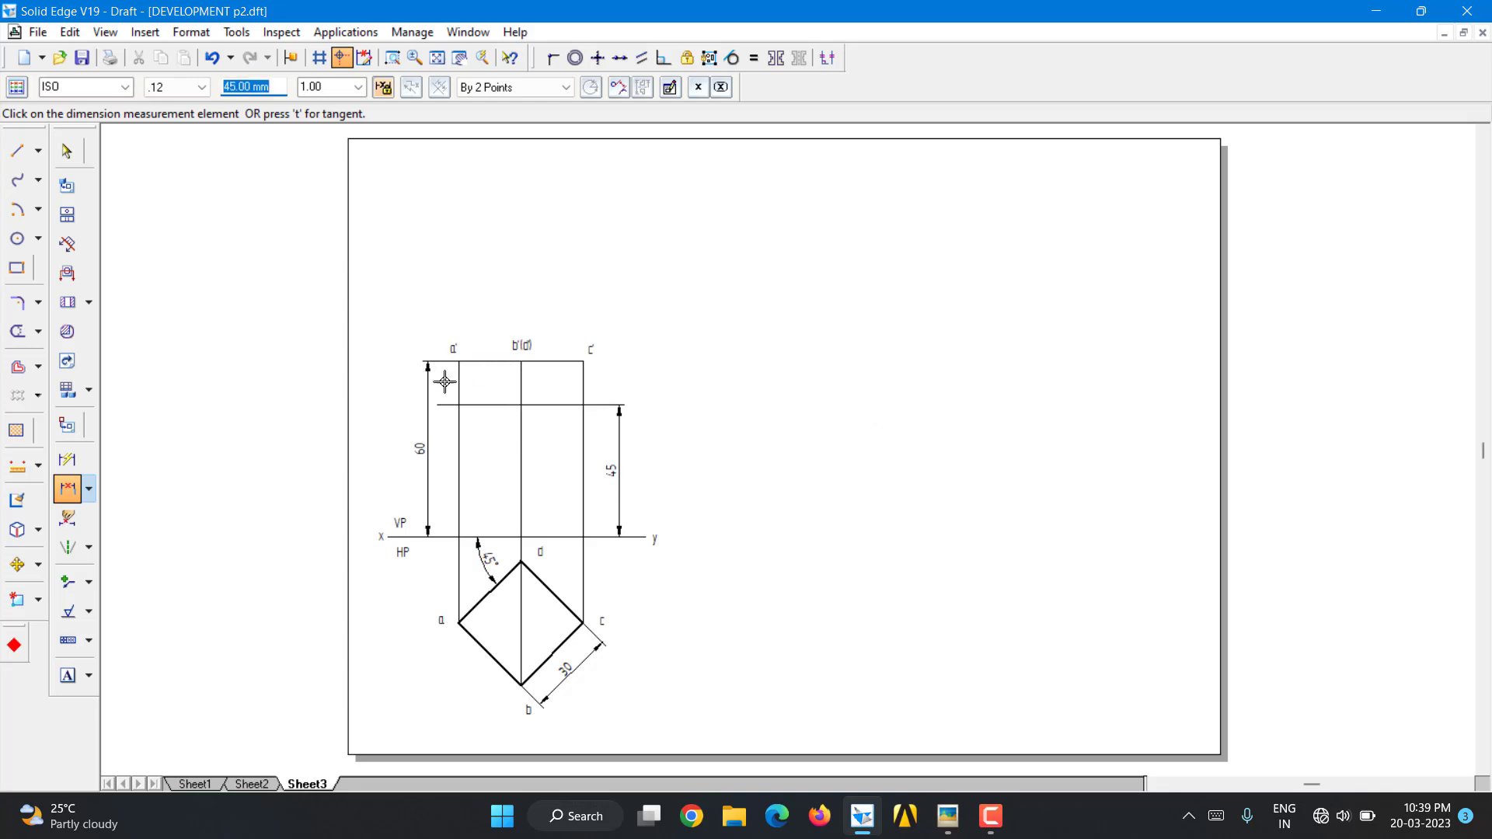
pyautogui.click(67, 151)
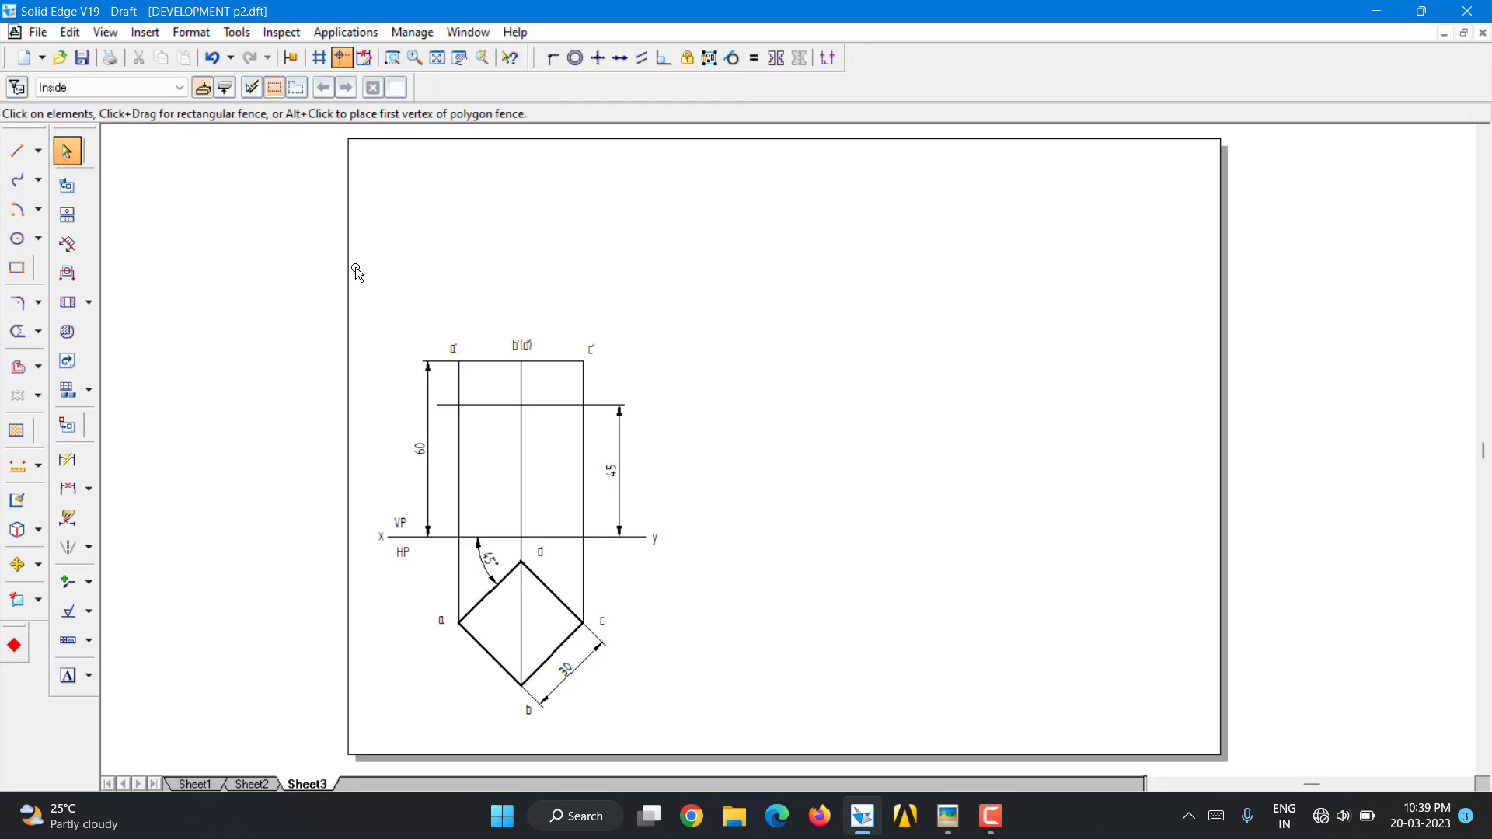
# Draw the cutting line at 60 degrees through the middle edge's intersection with the horizontal line, from the top edge down to the edge below a'
pyautogui.click(21, 159)
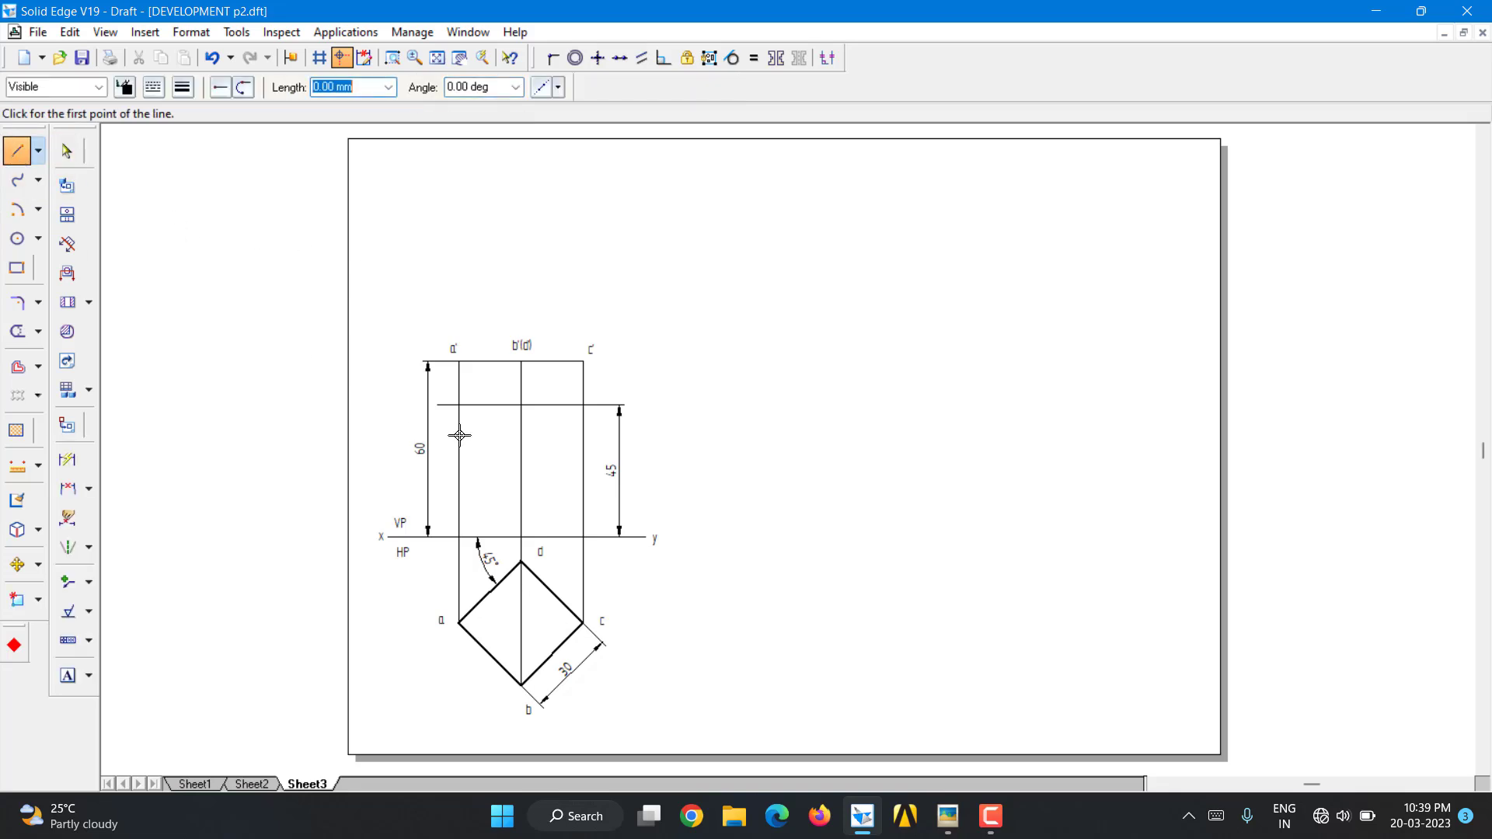
pyautogui.click(522, 401)
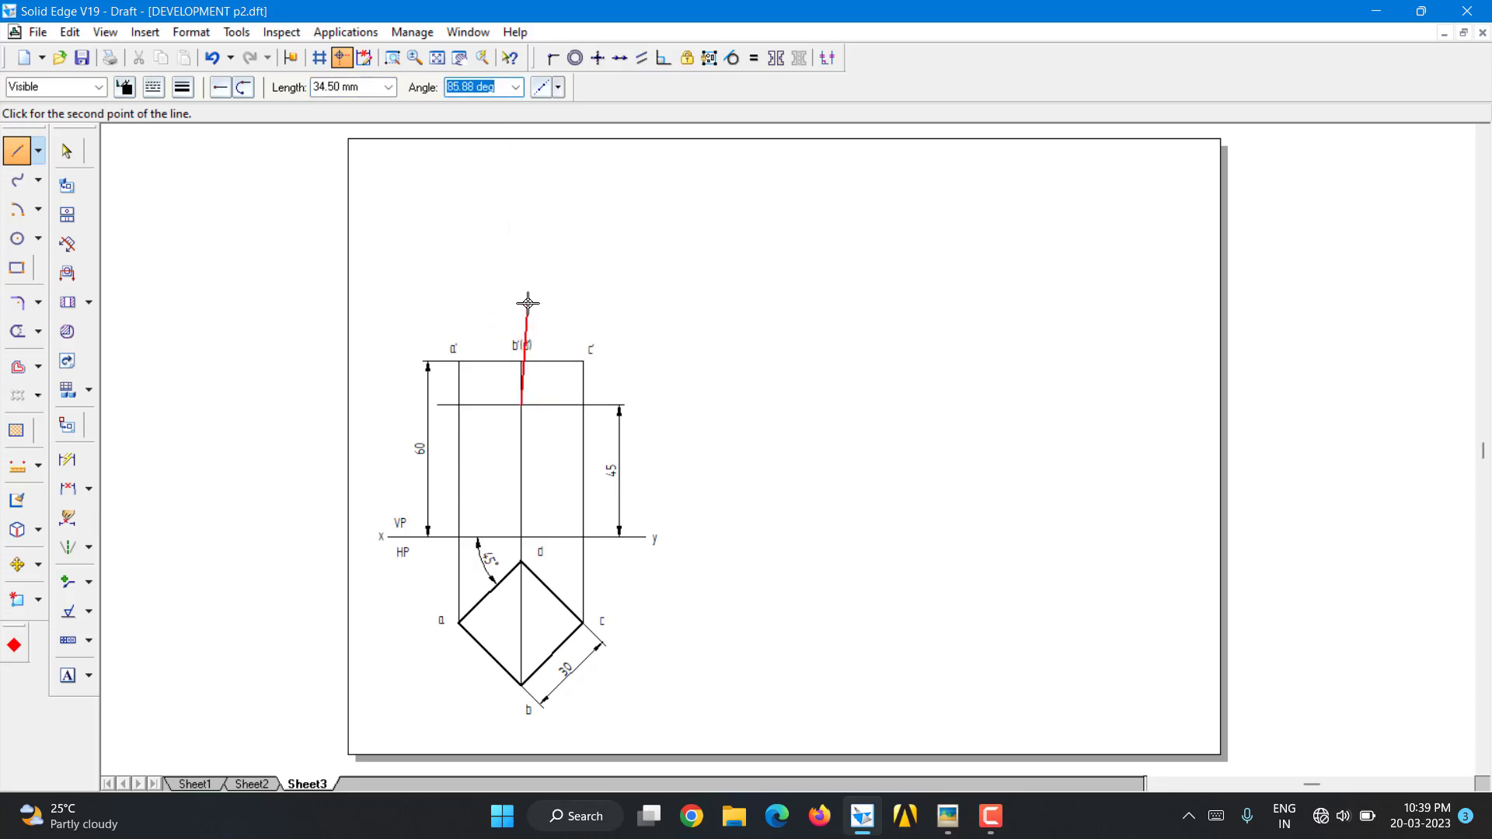
pyautogui.write('60')
pyautogui.press('Tab')
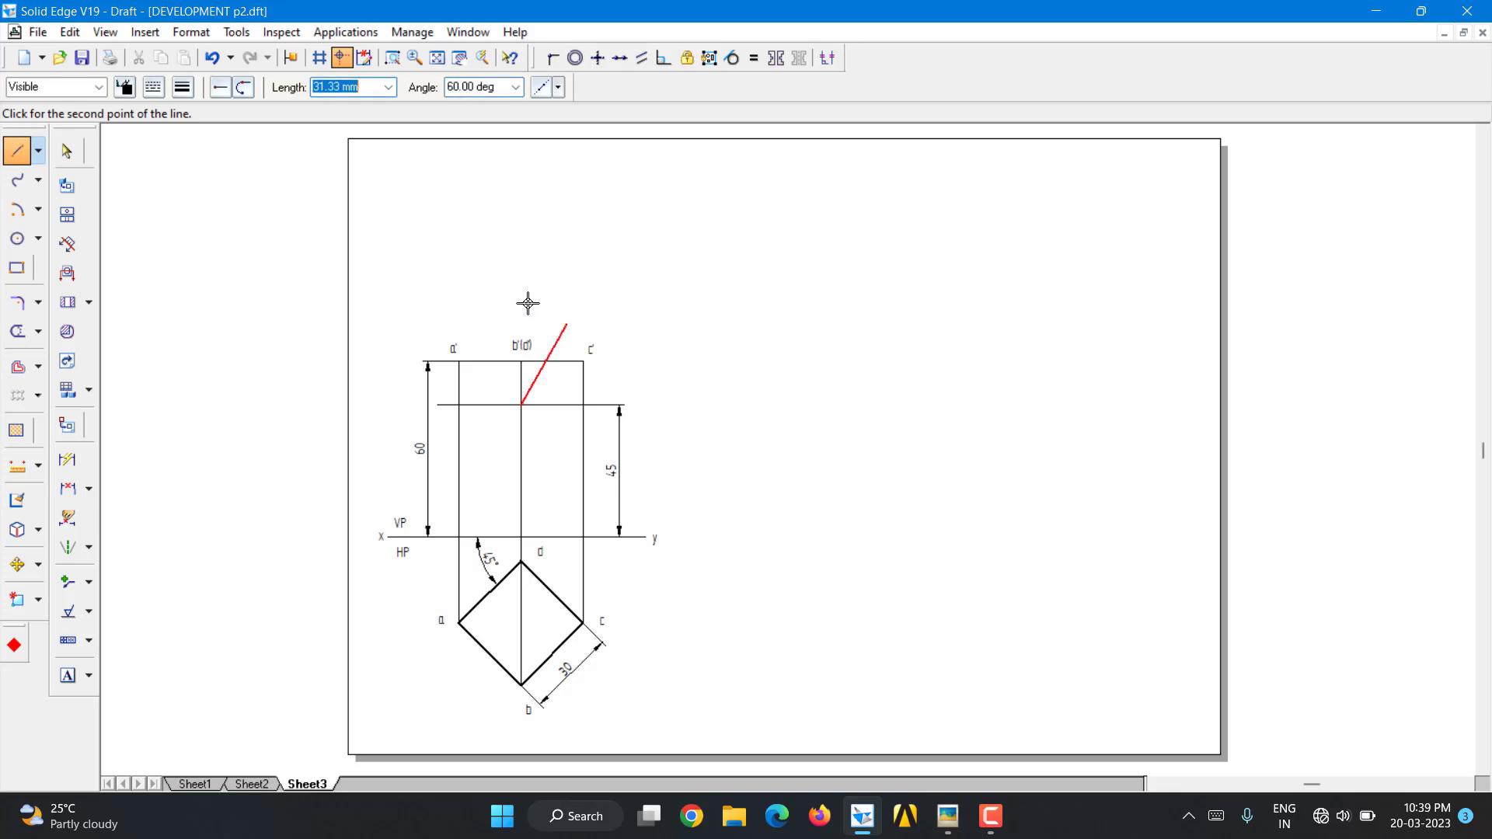
pyautogui.click(558, 356)
pyautogui.click(498, 441)
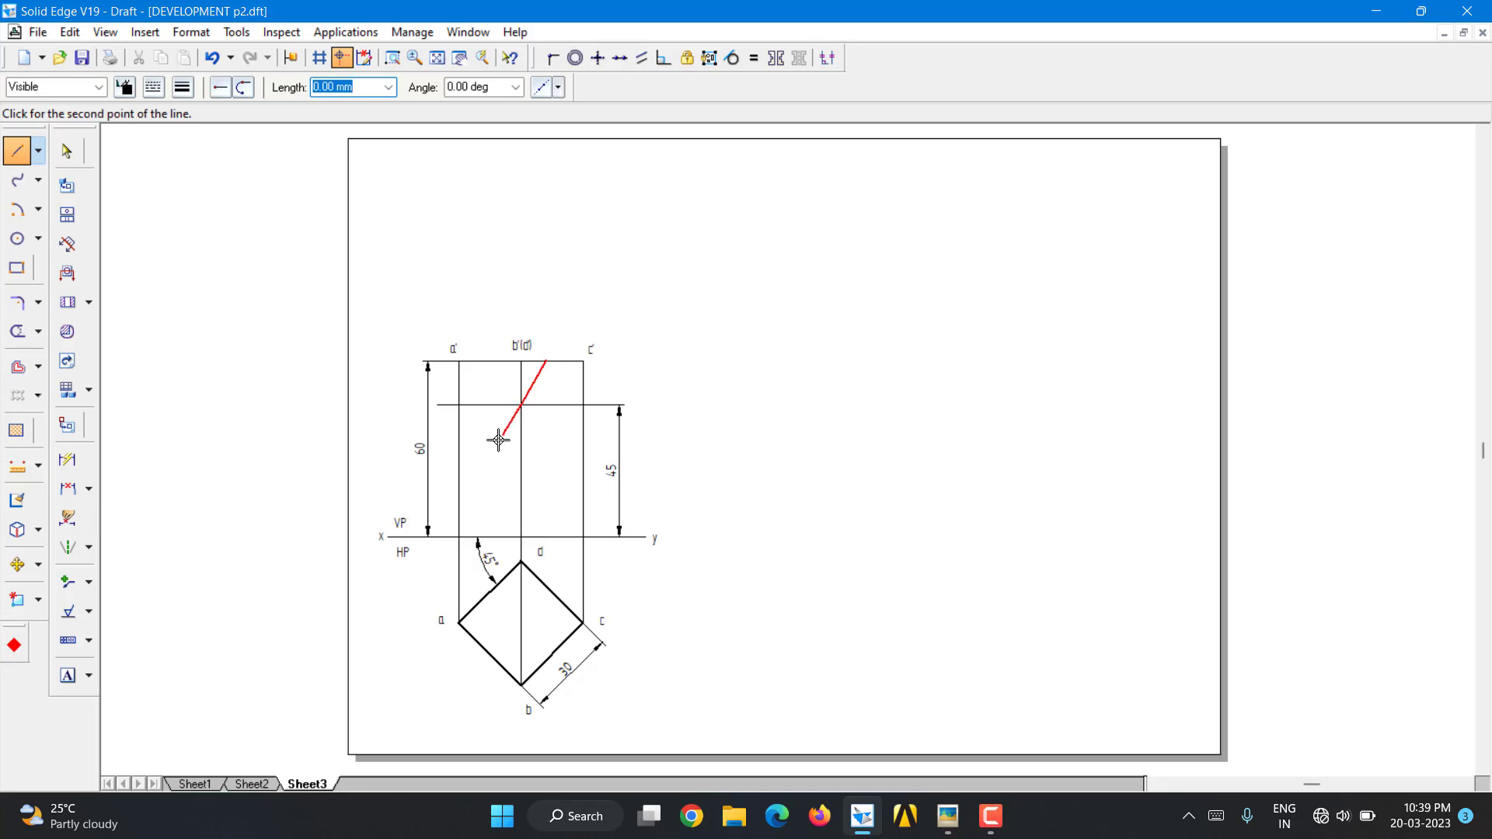
pyautogui.click(459, 512)
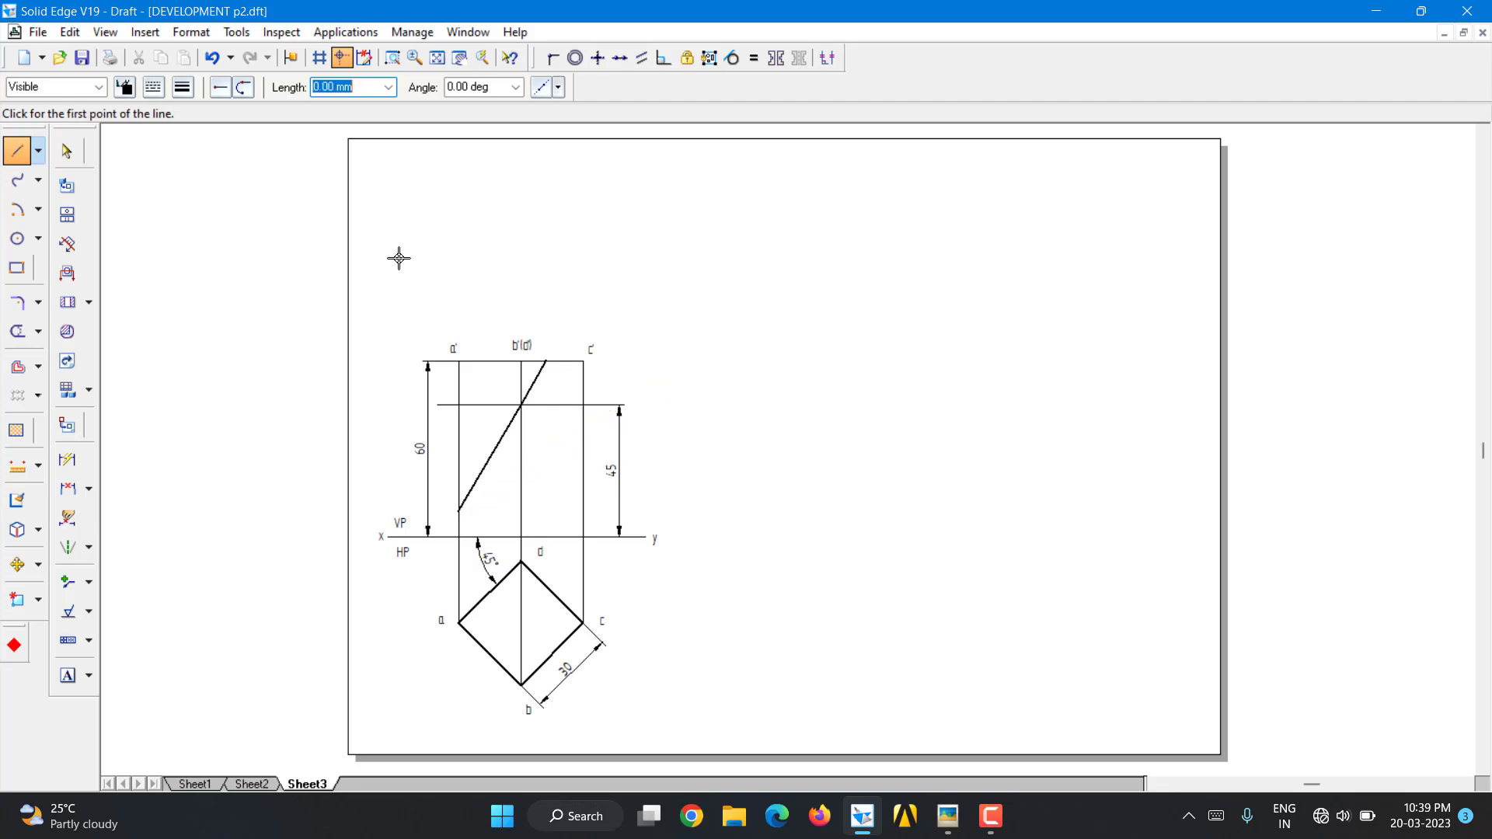
# Change both segments of the inclined cutting line to a dash-dot line type with 0.13 mm width
pyautogui.click(65, 153)
pyautogui.click(488, 454)
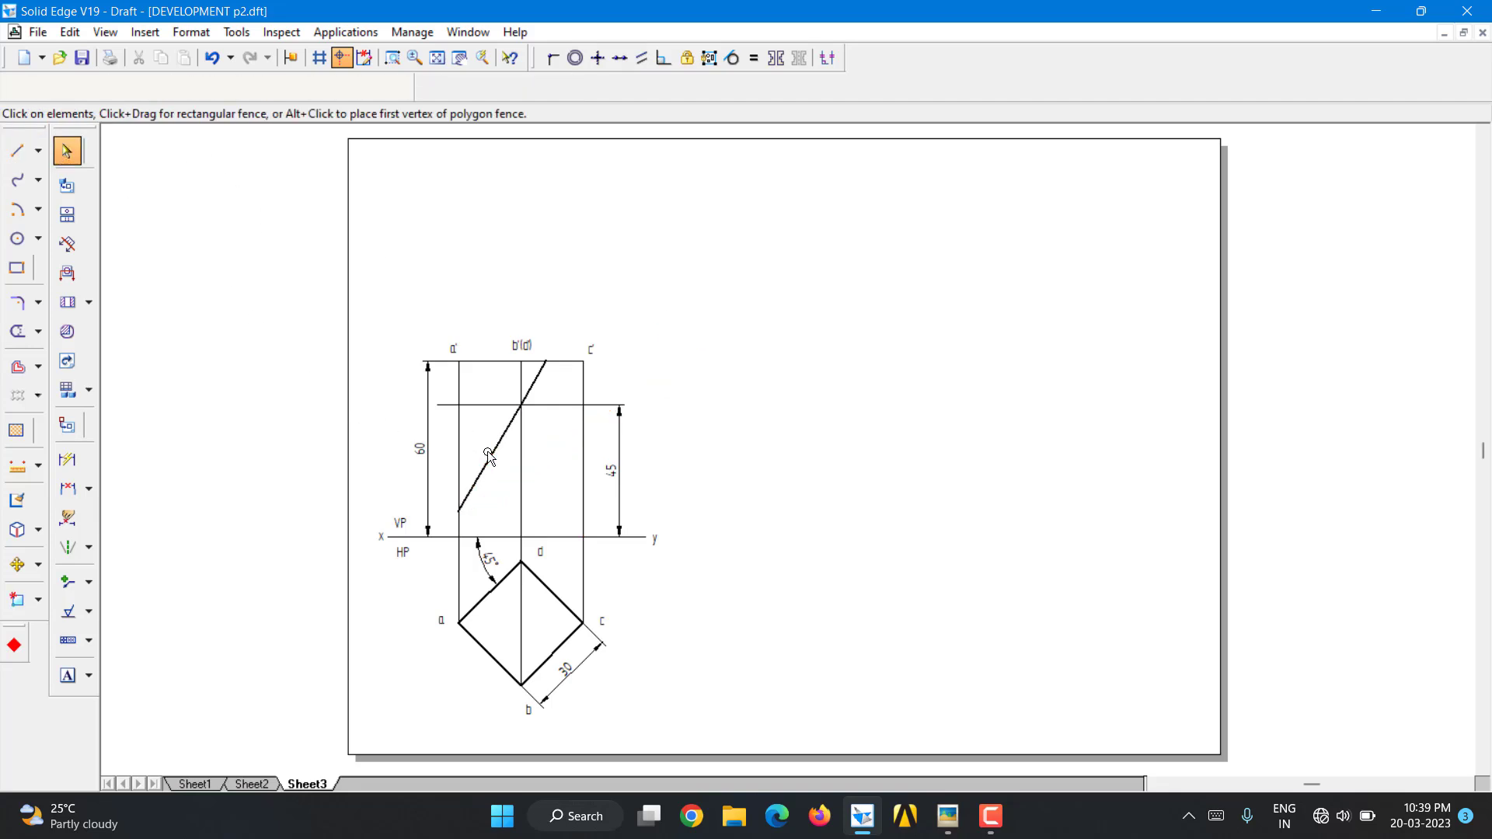
pyautogui.keyDown('ctrl'); pyautogui.click(533, 379); pyautogui.keyUp('ctrl')
pyautogui.click(153, 86)
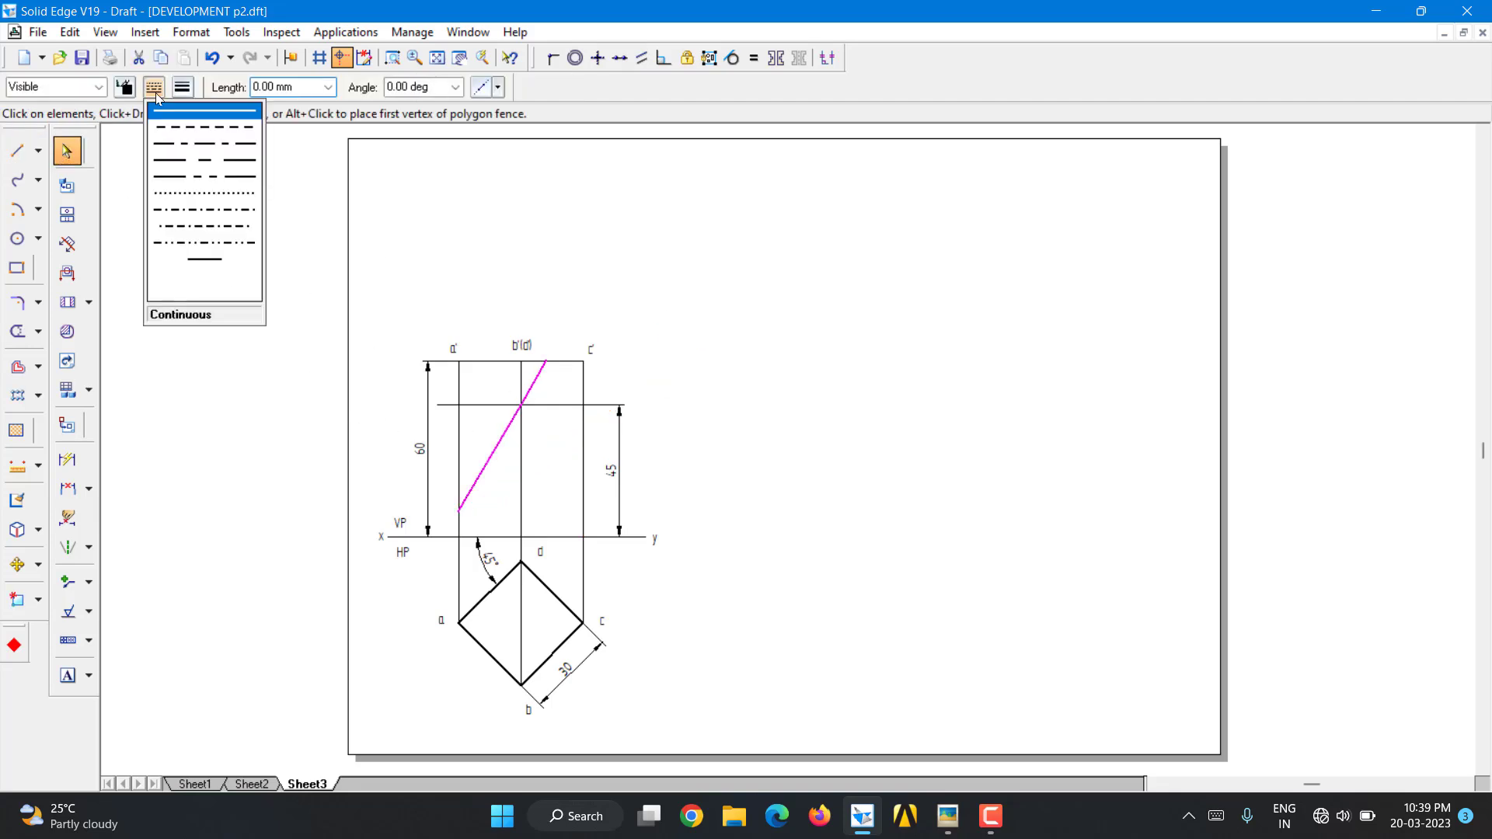
pyautogui.click(206, 292)
pyautogui.click(183, 87)
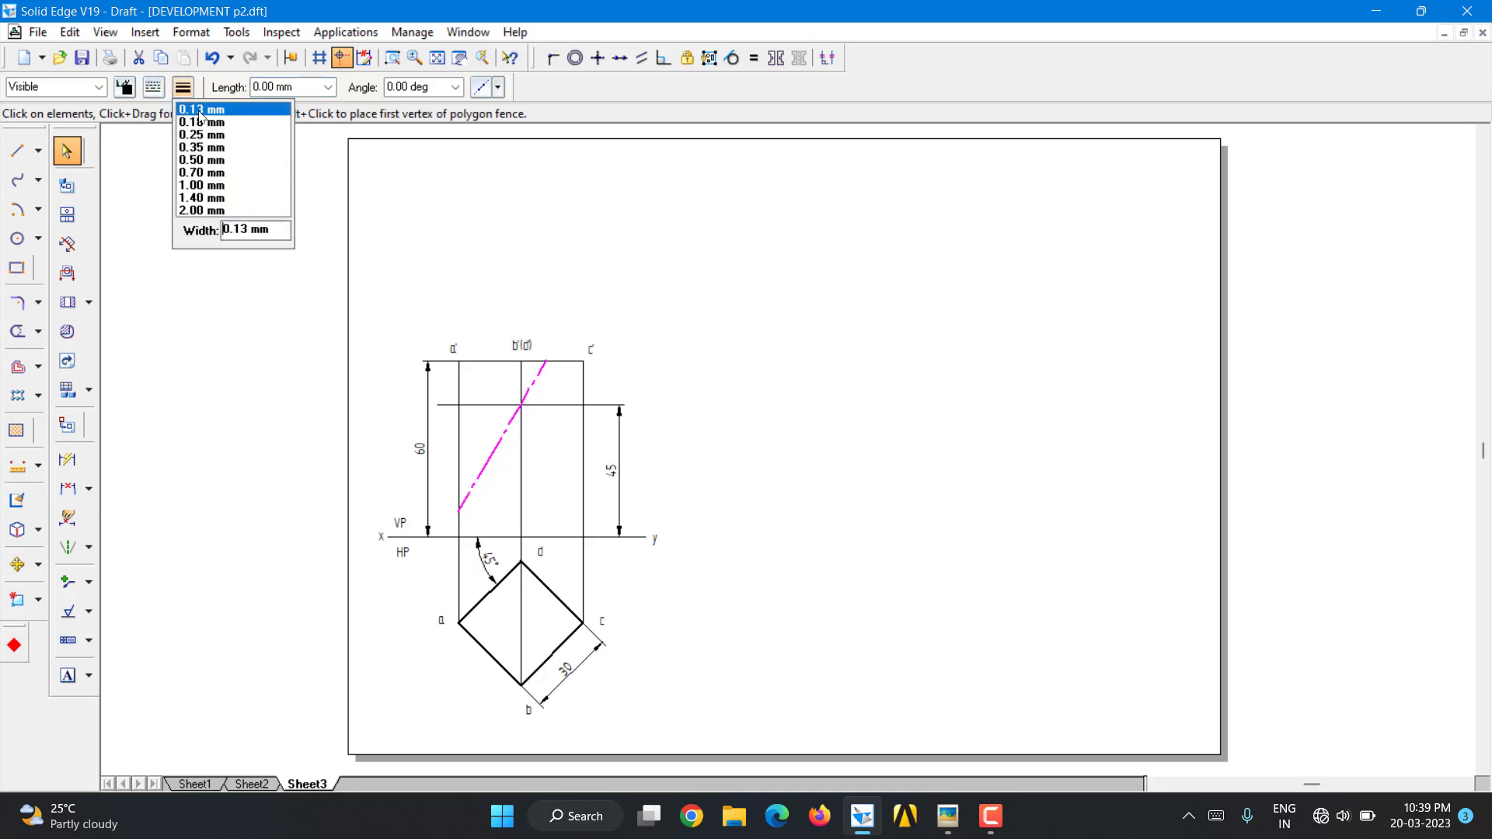
pyautogui.click(201, 110)
pyautogui.click(609, 233)
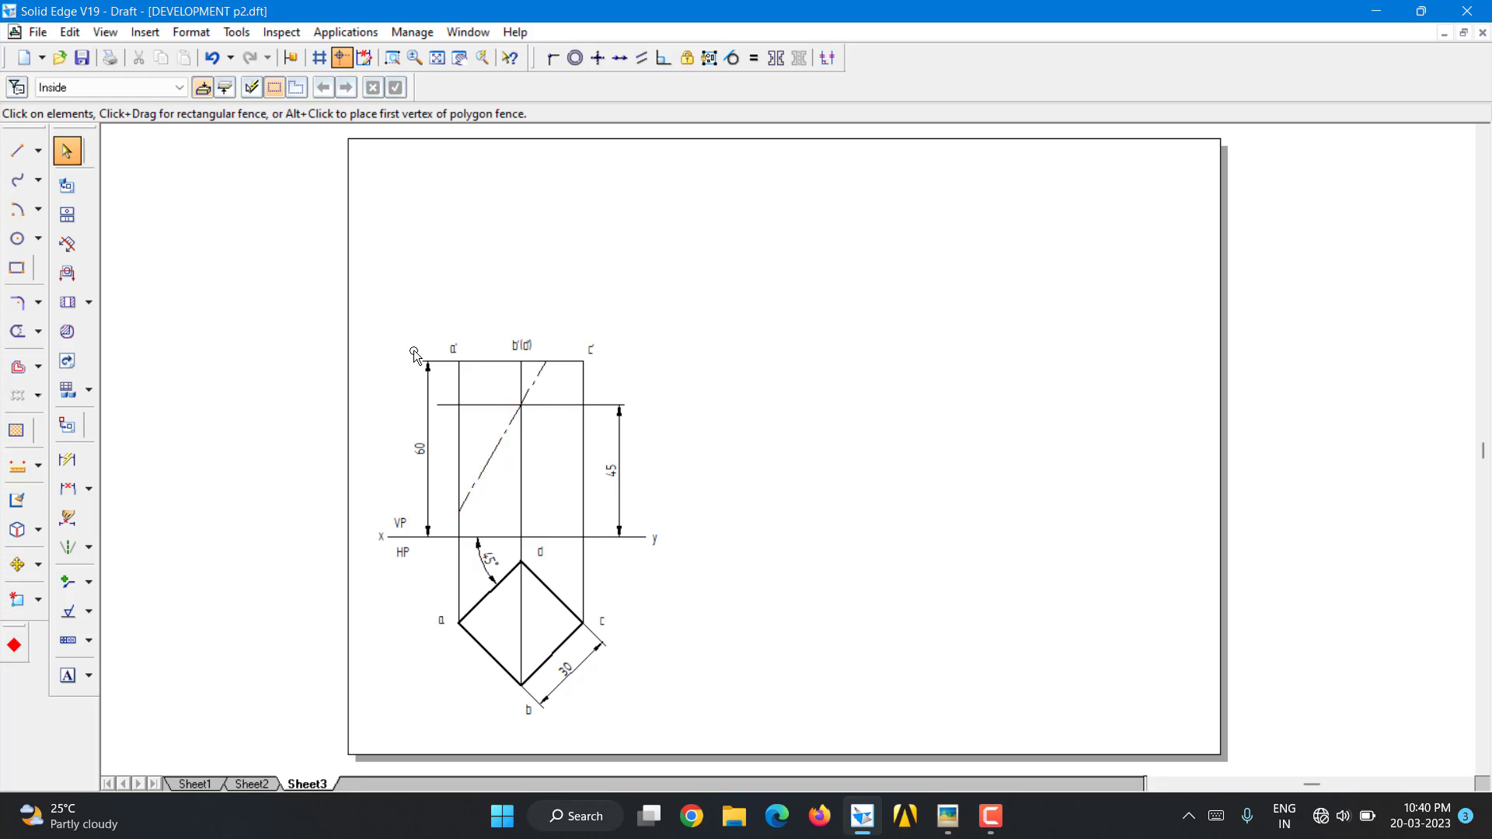
# Draw a vertical 0.13 mm projector from the cutting line's upper end down to side bc of the top view
pyautogui.click(17, 150)
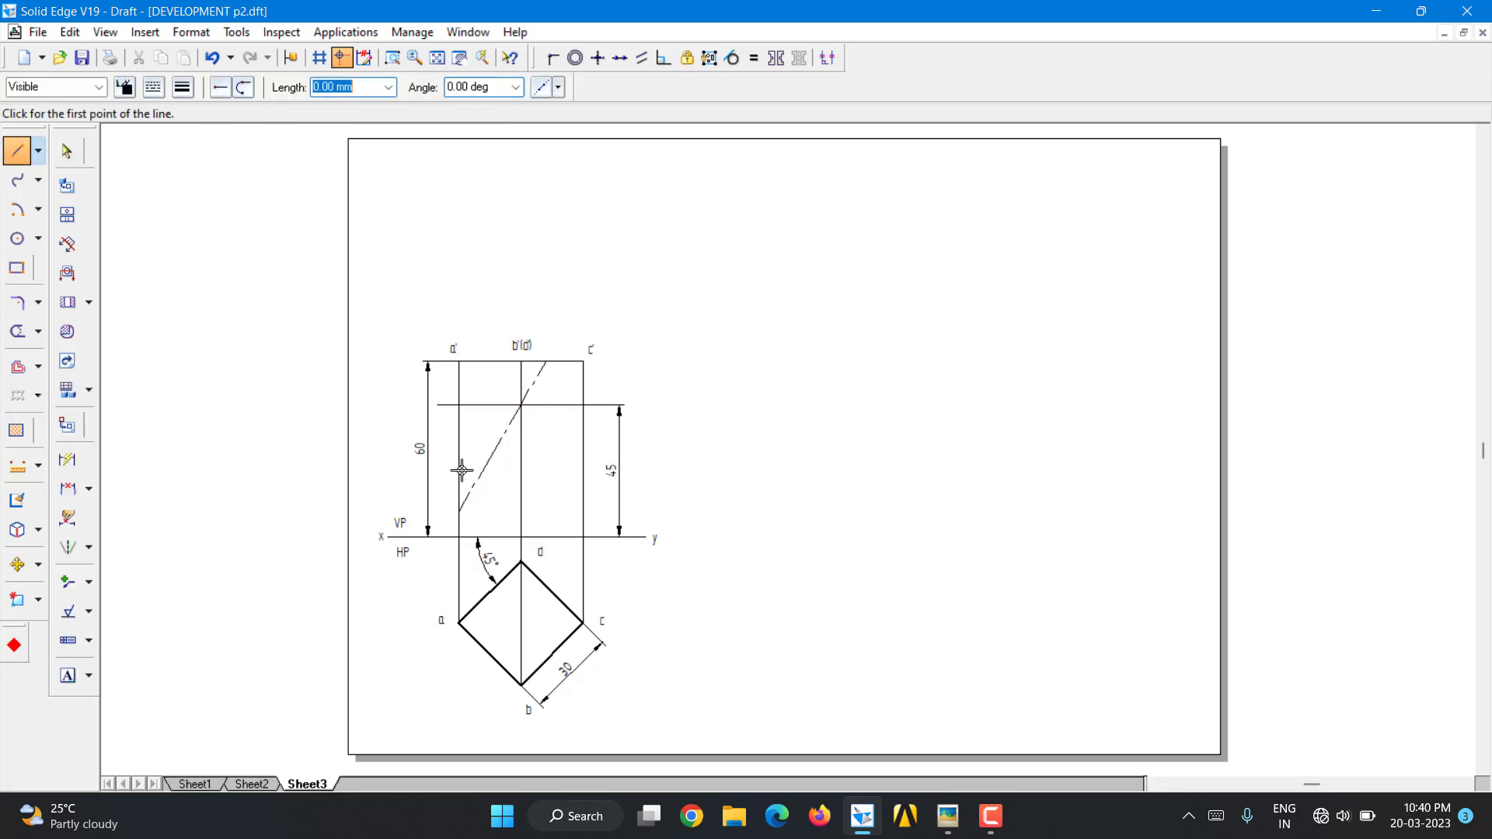
pyautogui.click(545, 362)
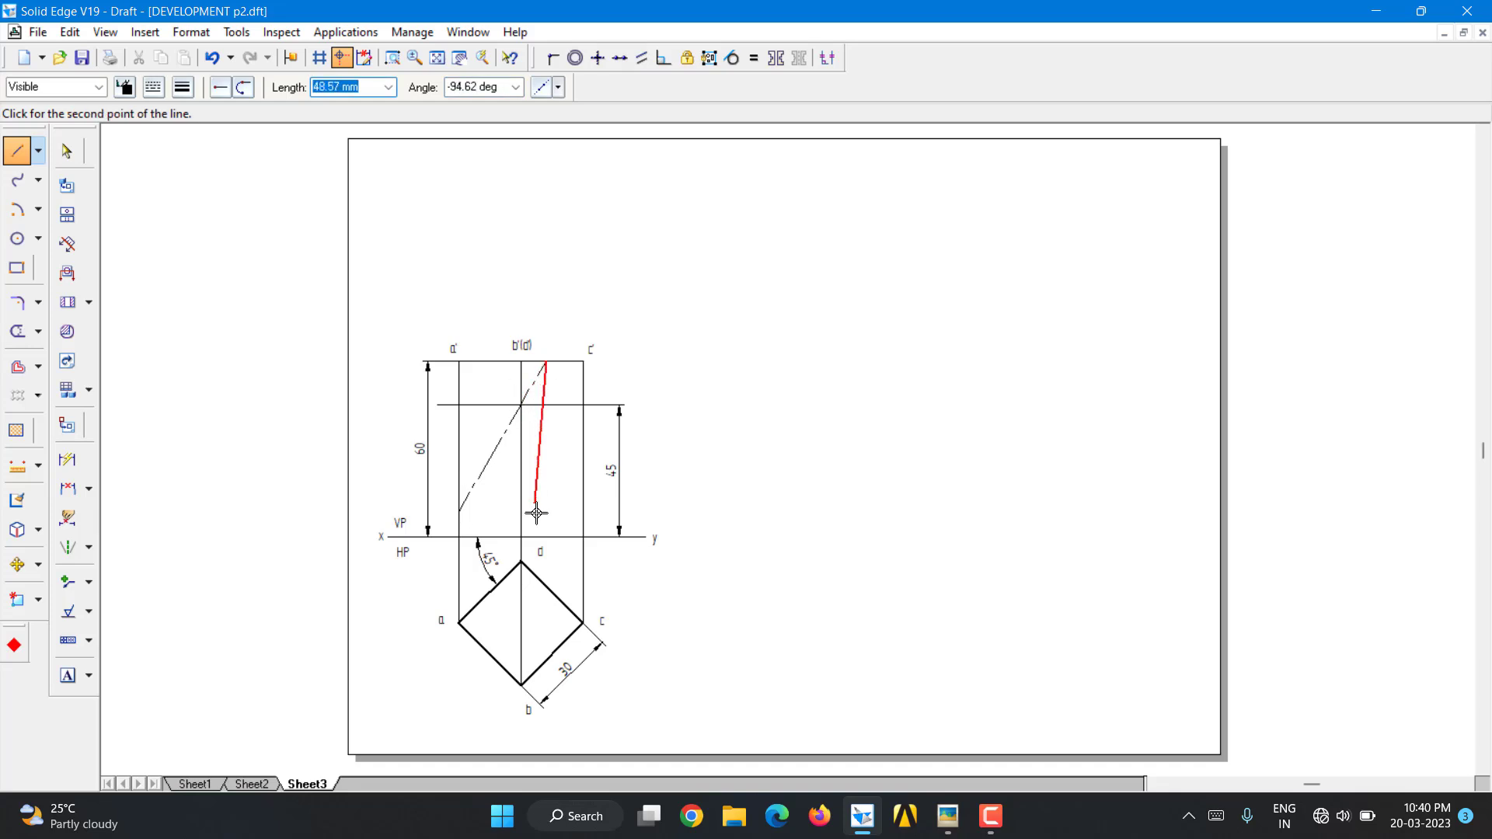
pyautogui.click(182, 89)
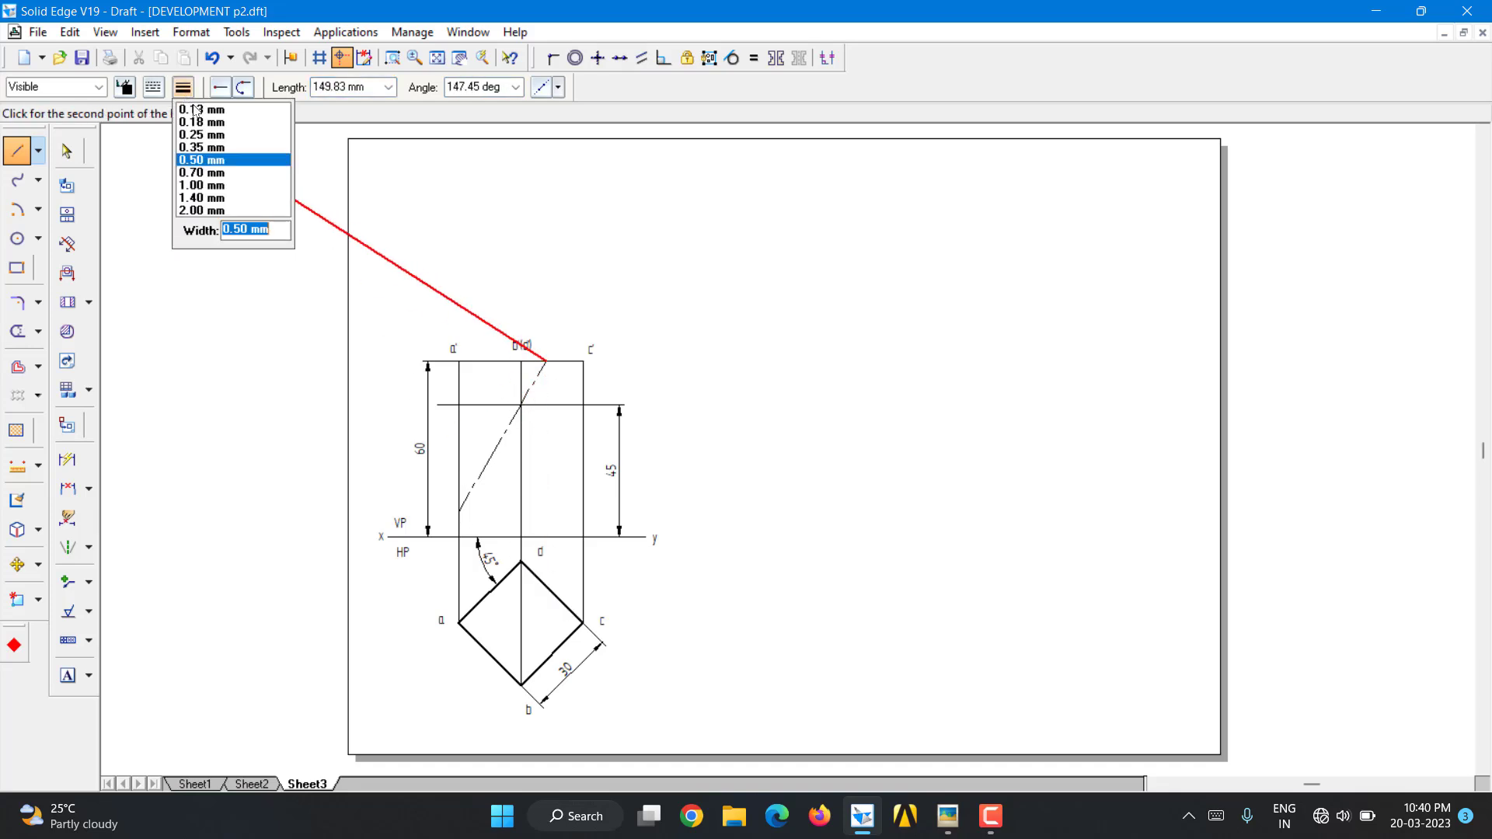
pyautogui.click(191, 191)
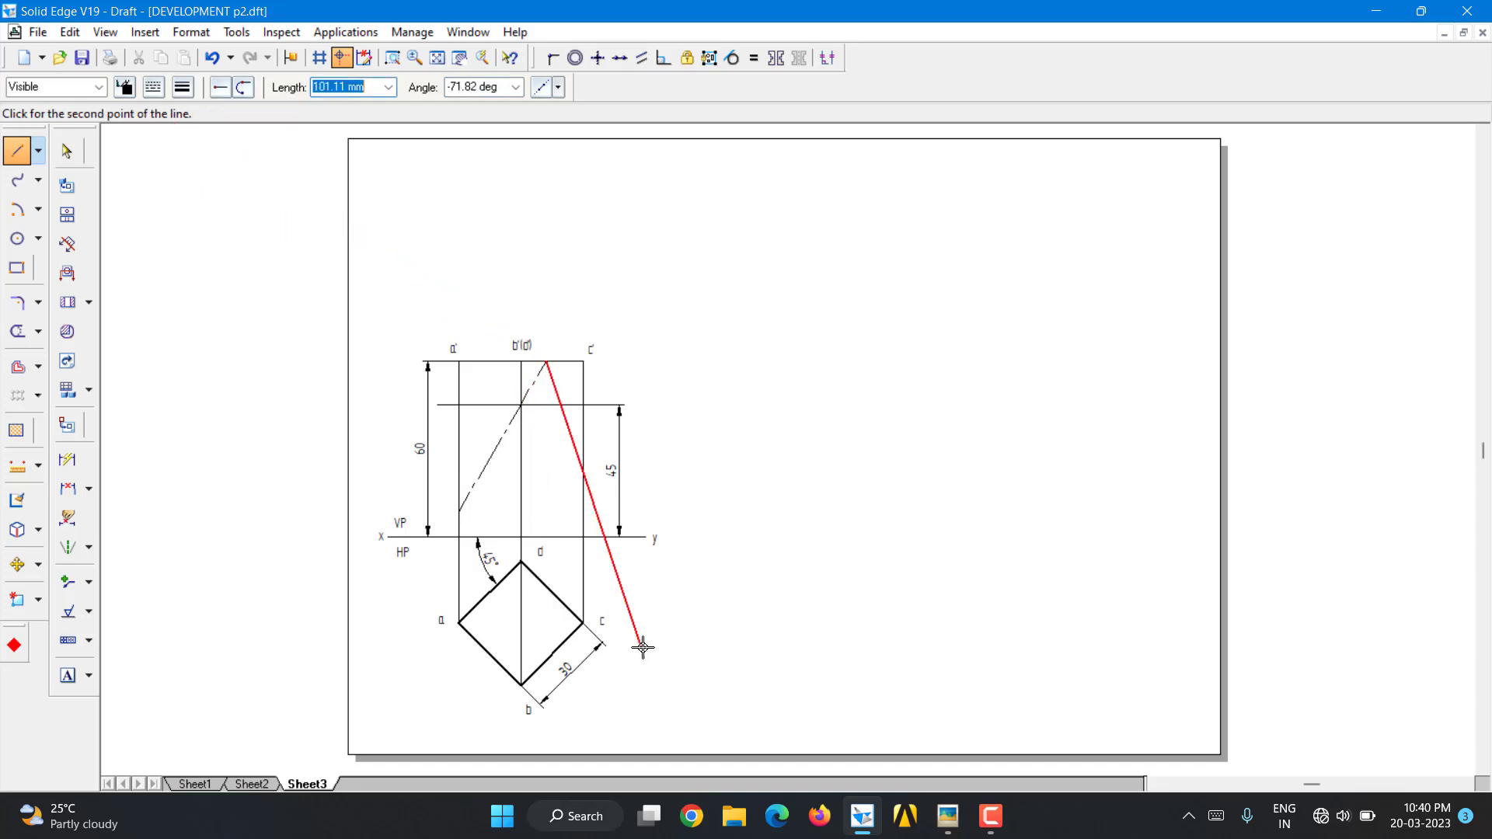
pyautogui.click(545, 659)
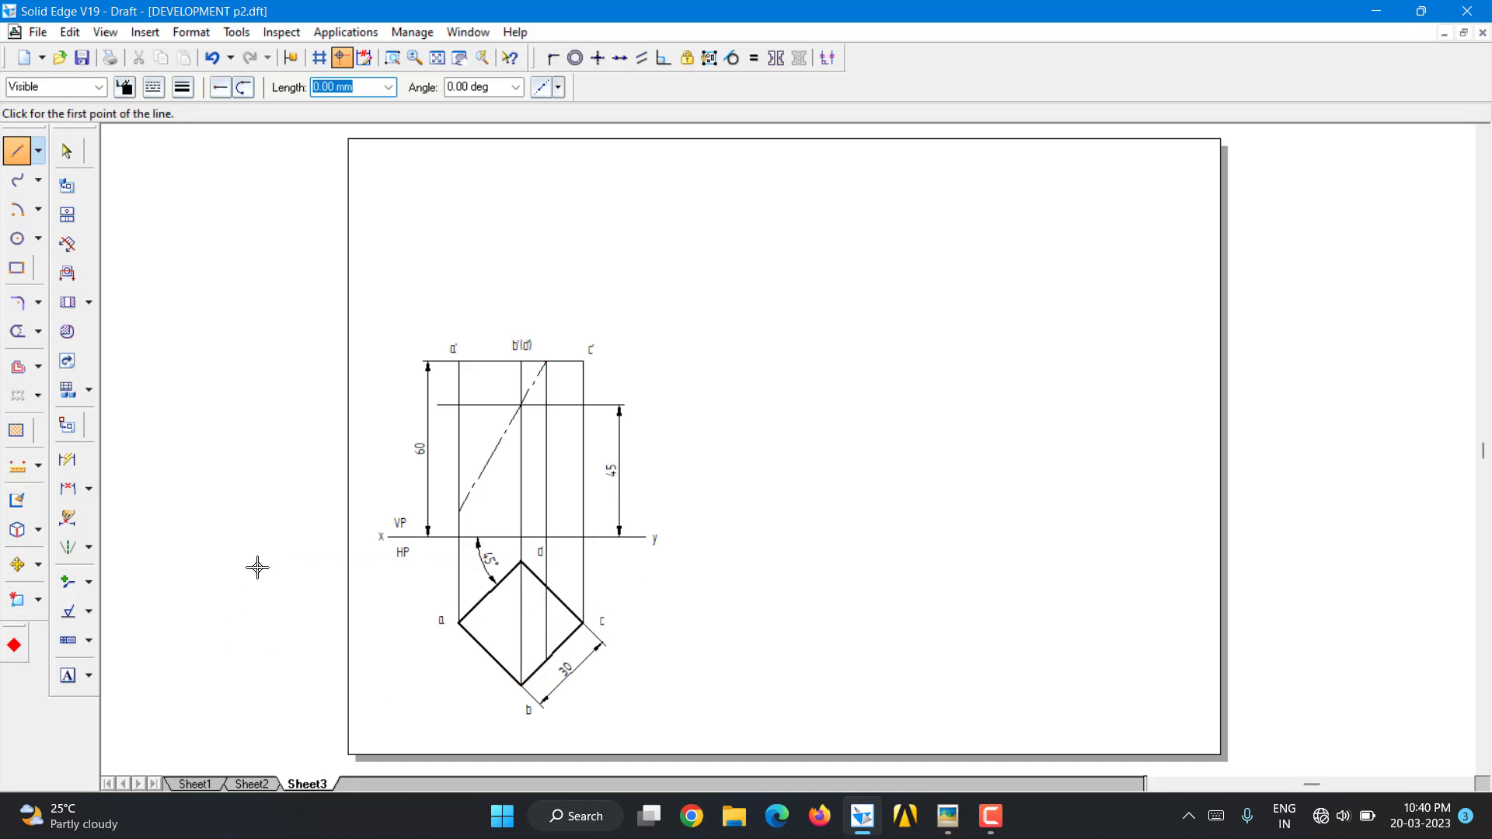
pyautogui.click(67, 150)
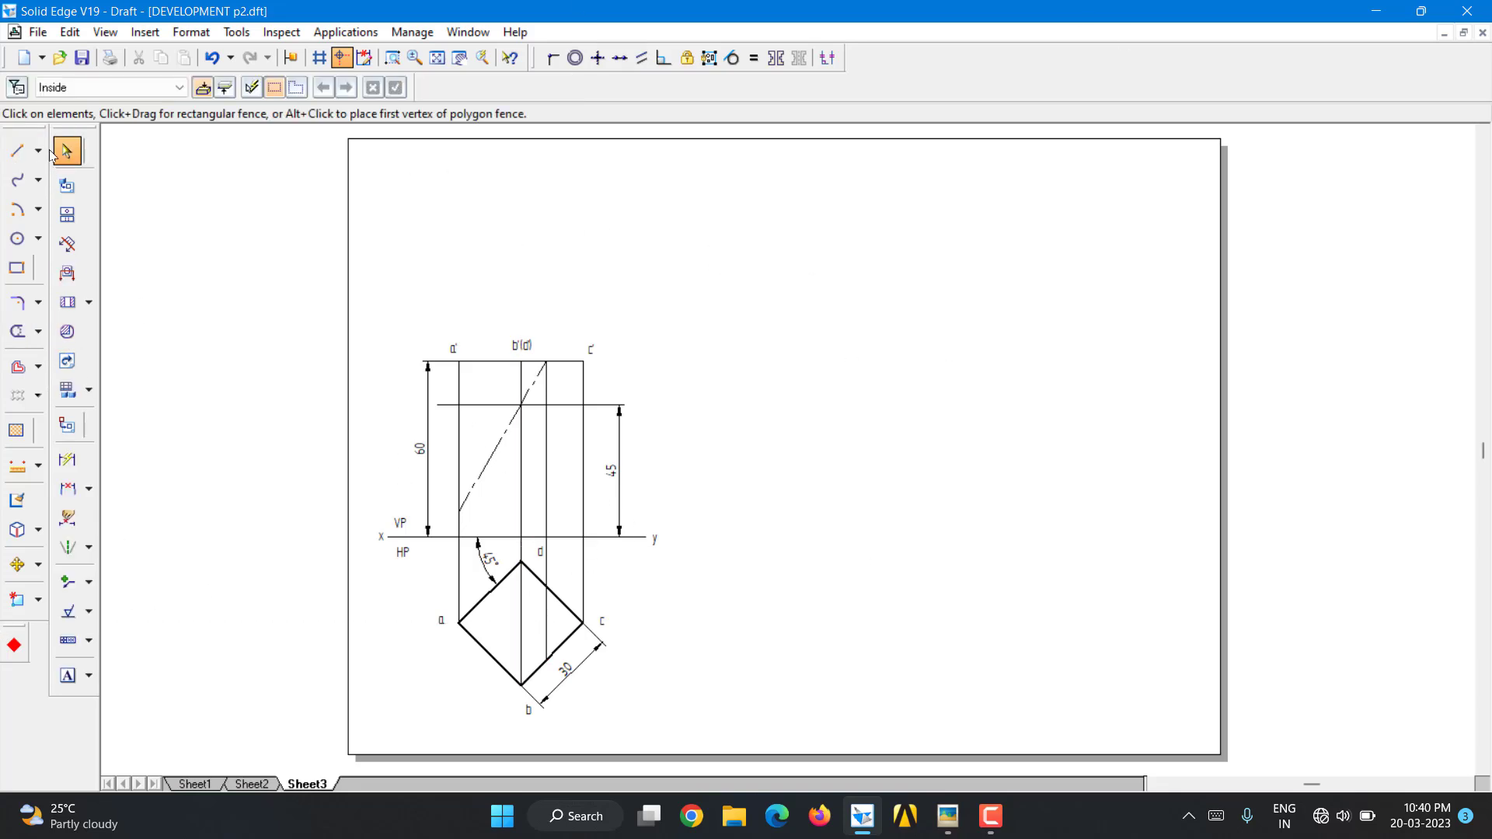
# Split the front view's edge below a', middle edge and top edge where each meets the inclined cutting line
pyautogui.click(38, 332)
pyautogui.click(85, 400)
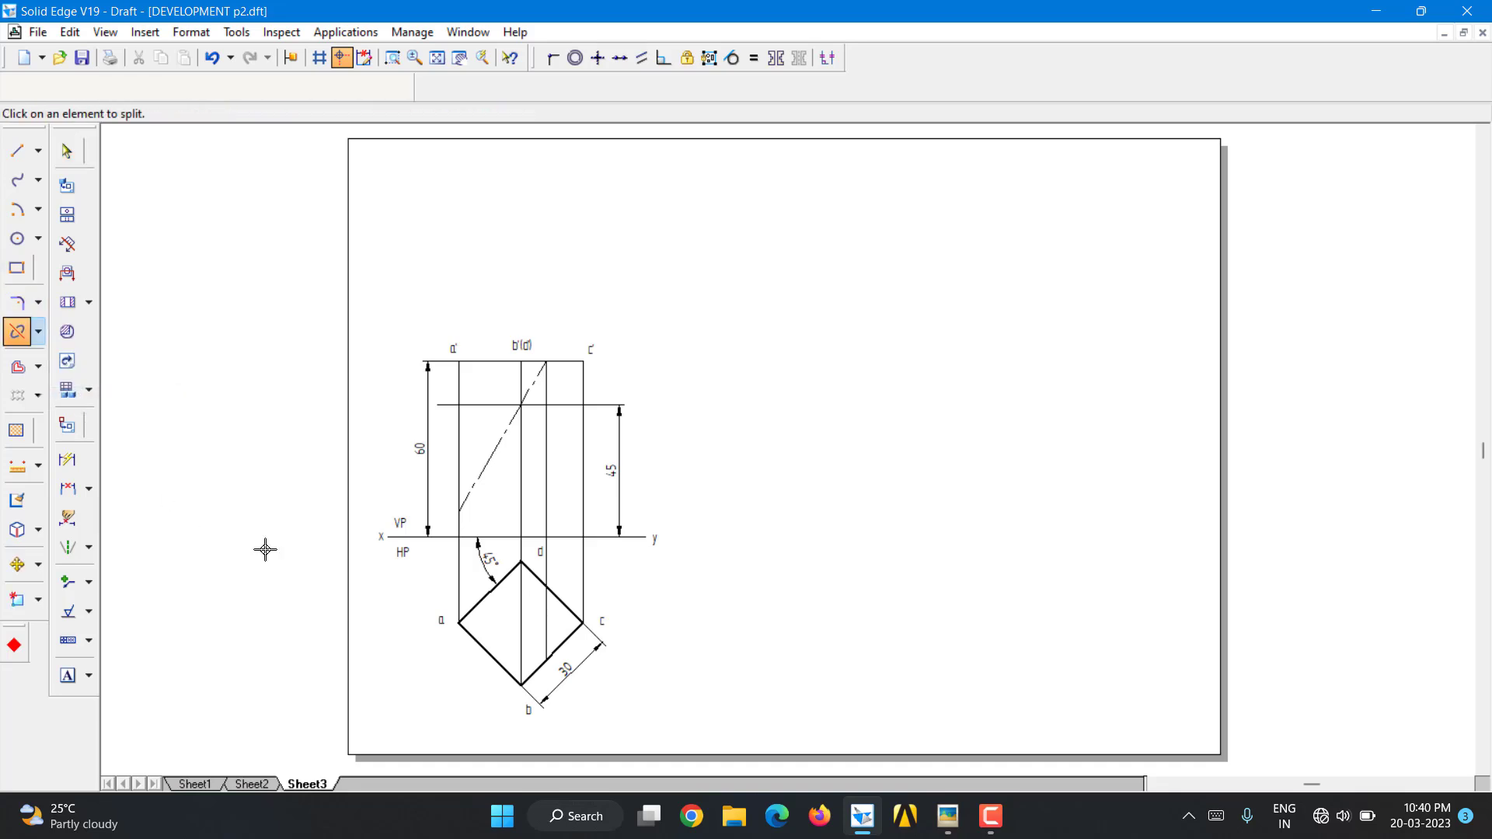
pyautogui.click(458, 496)
pyautogui.click(457, 513)
pyautogui.click(521, 483)
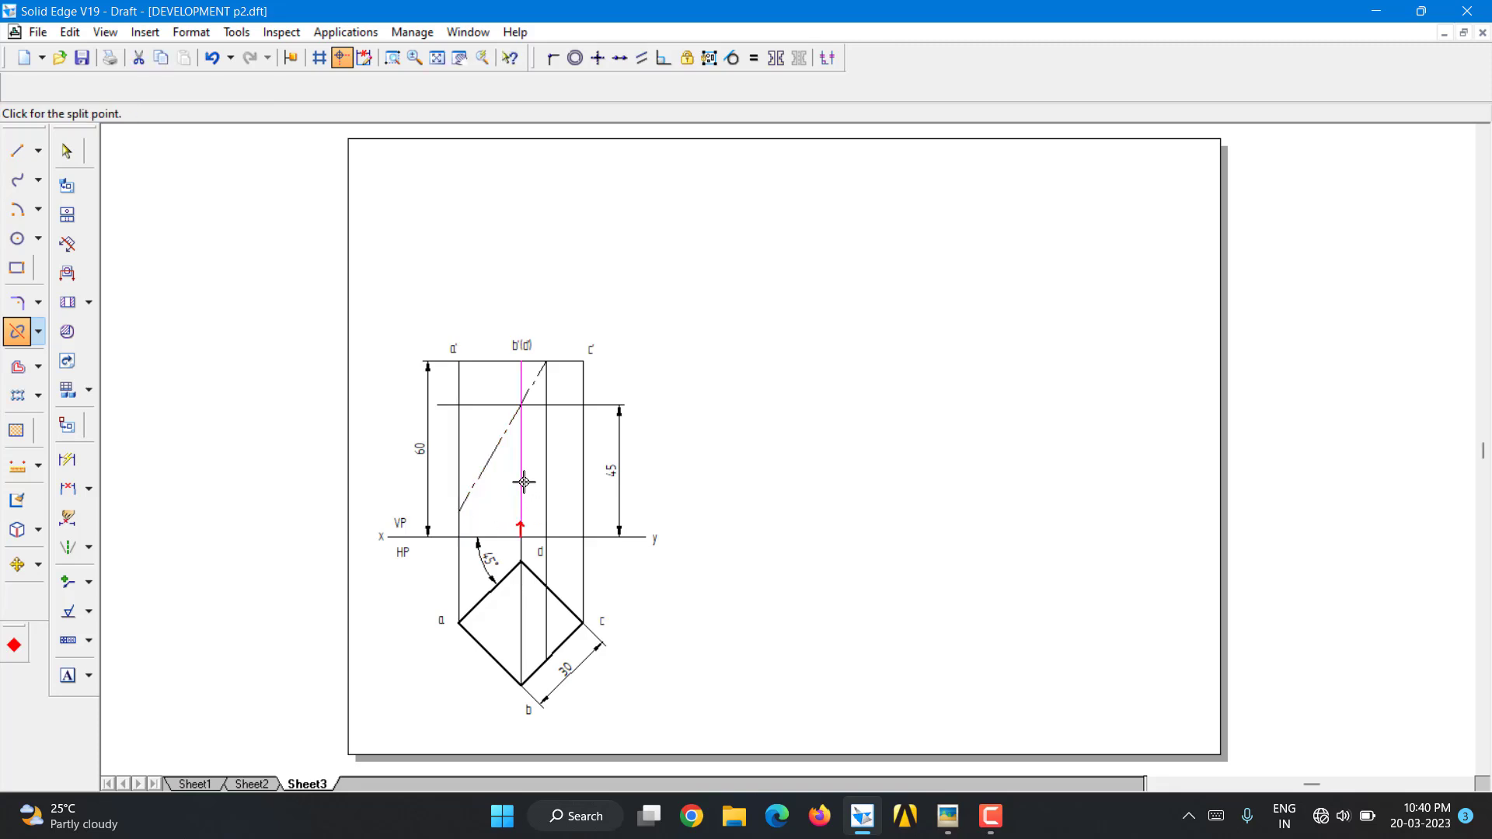
pyautogui.click(519, 401)
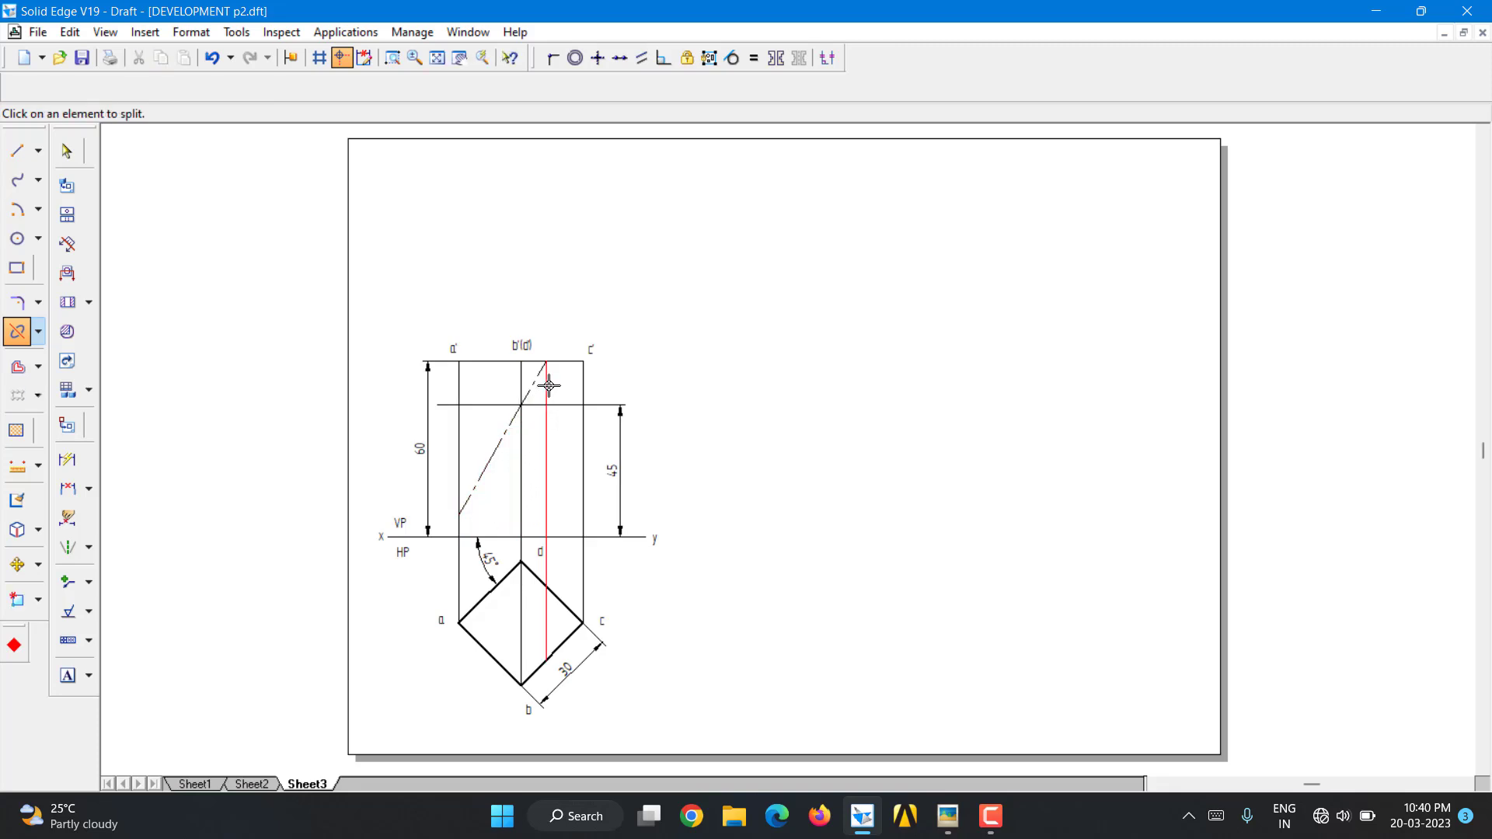
pyautogui.click(565, 361)
pyautogui.click(546, 362)
# Split sides dc and bc of the top view's square where the vertical projector crosses them
pyautogui.click(553, 593)
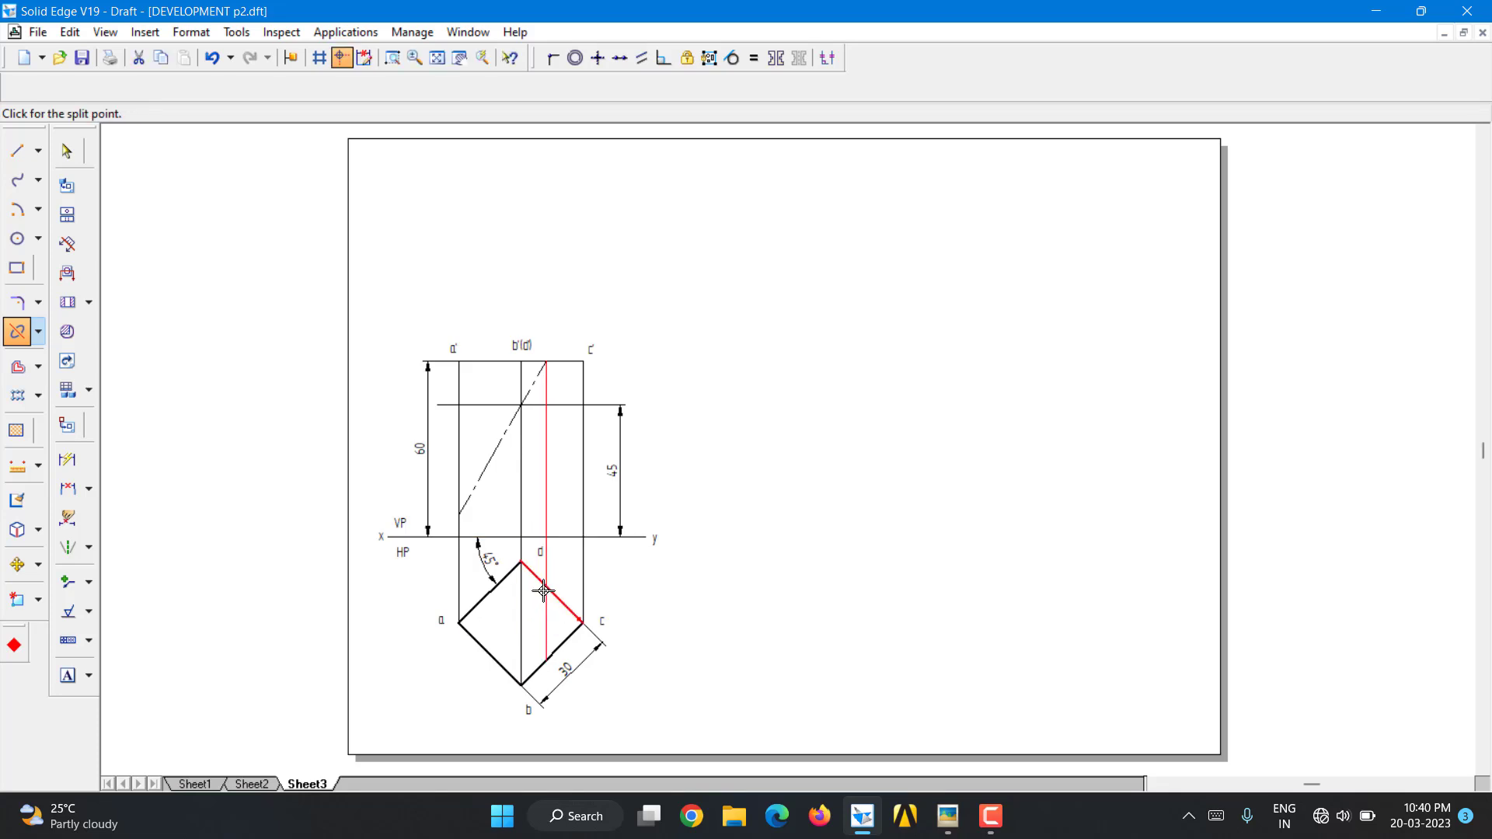
pyautogui.click(545, 587)
pyautogui.click(533, 666)
pyautogui.click(547, 655)
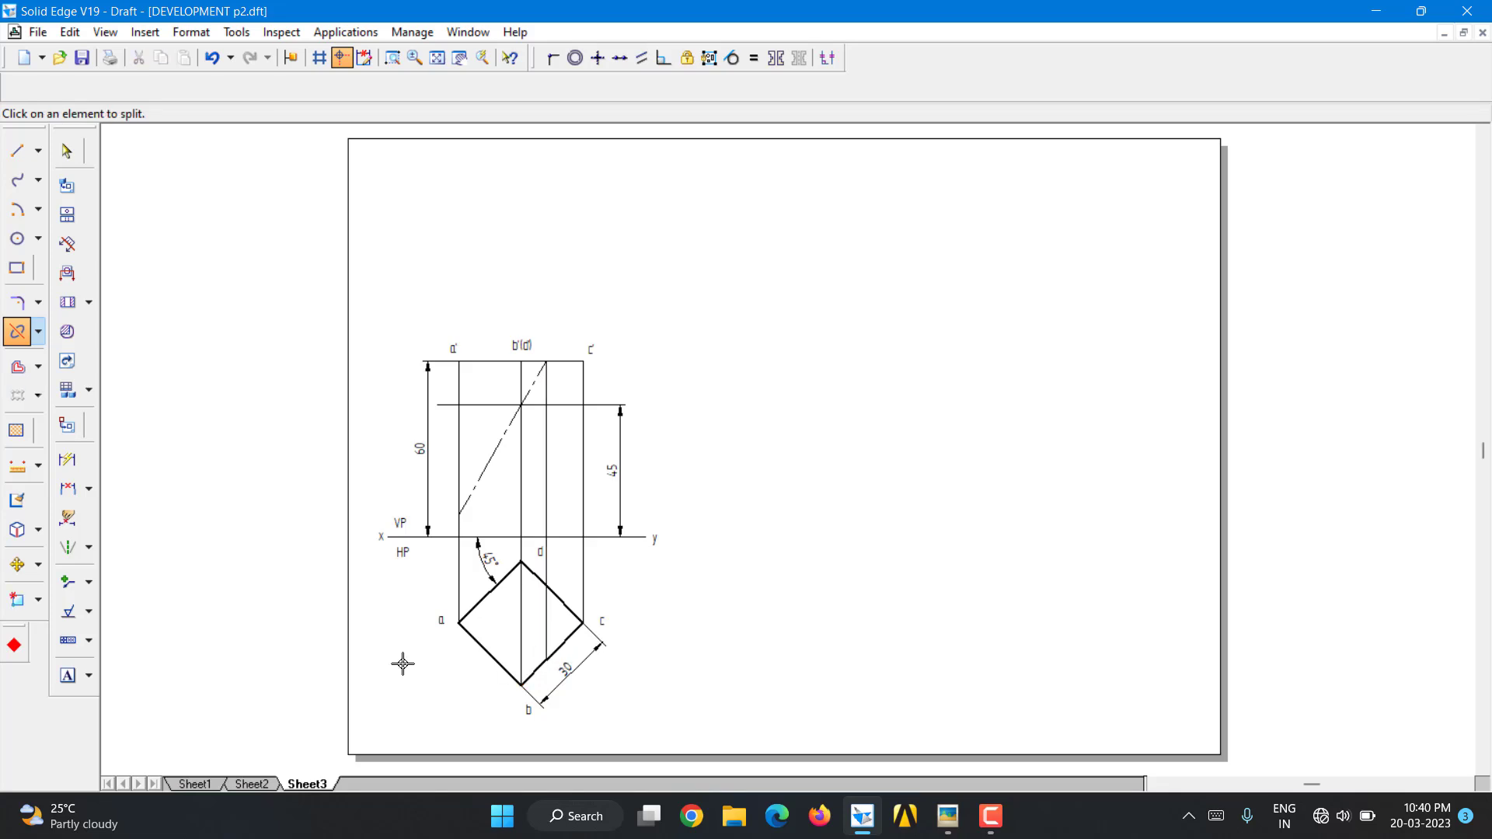
# Set the front view's retained vertical edges below the cutting line, remaining top edge and right base segment to 0.50 mm width
pyautogui.click(68, 156)
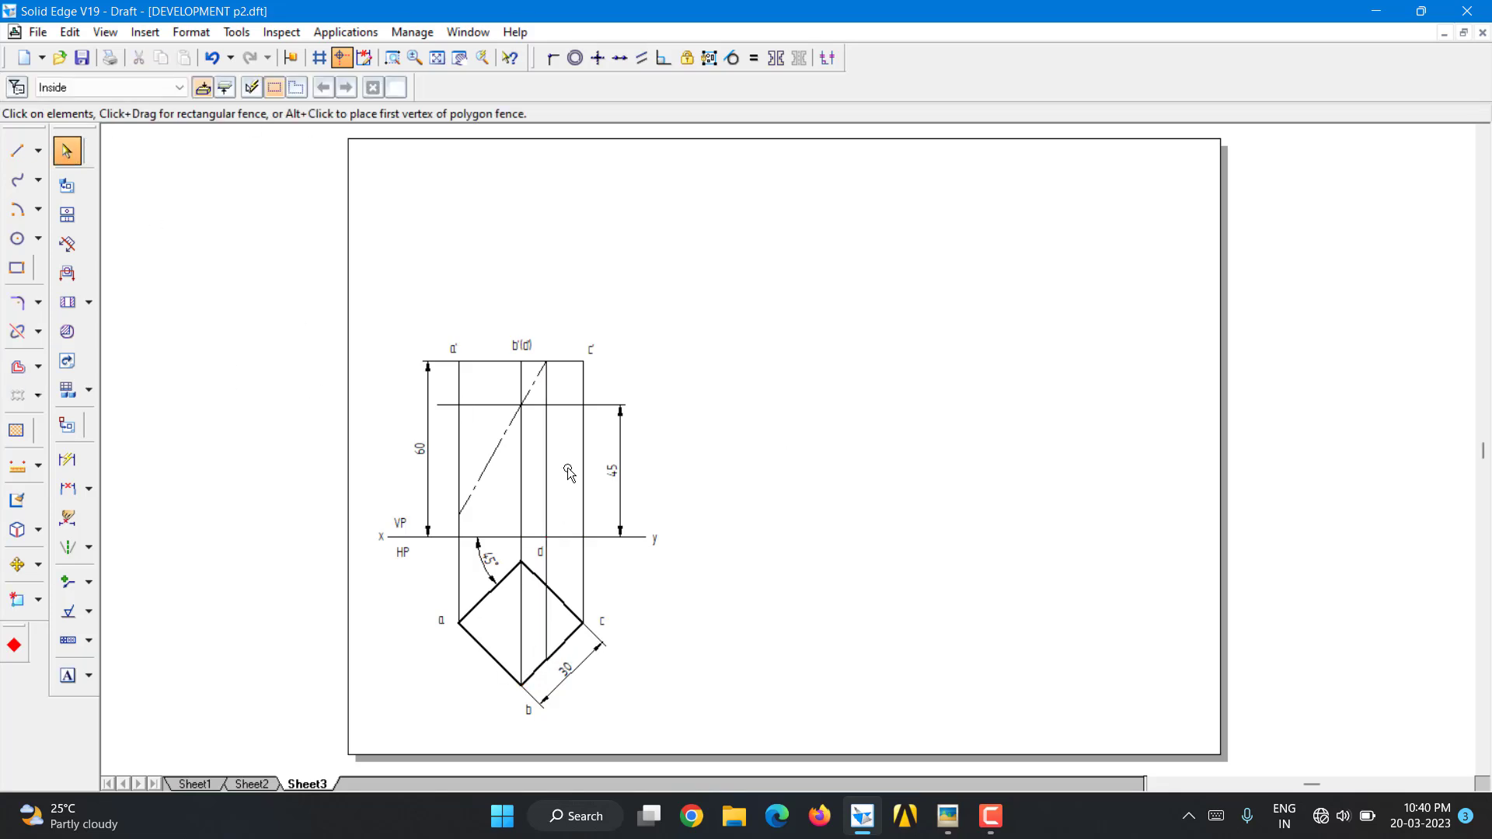
pyautogui.click(459, 528)
pyautogui.press('Escape')
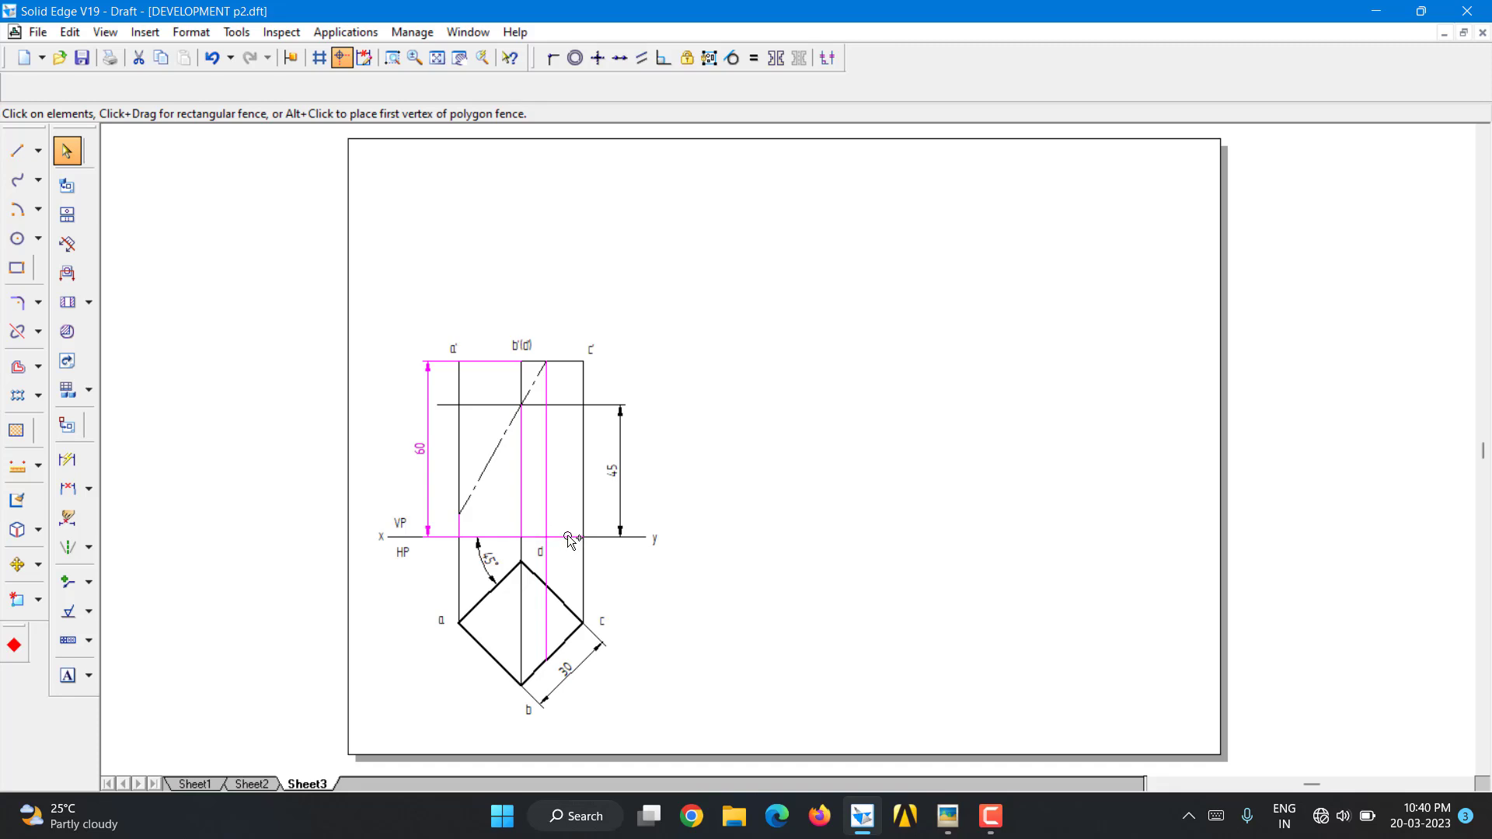
pyautogui.click(432, 497)
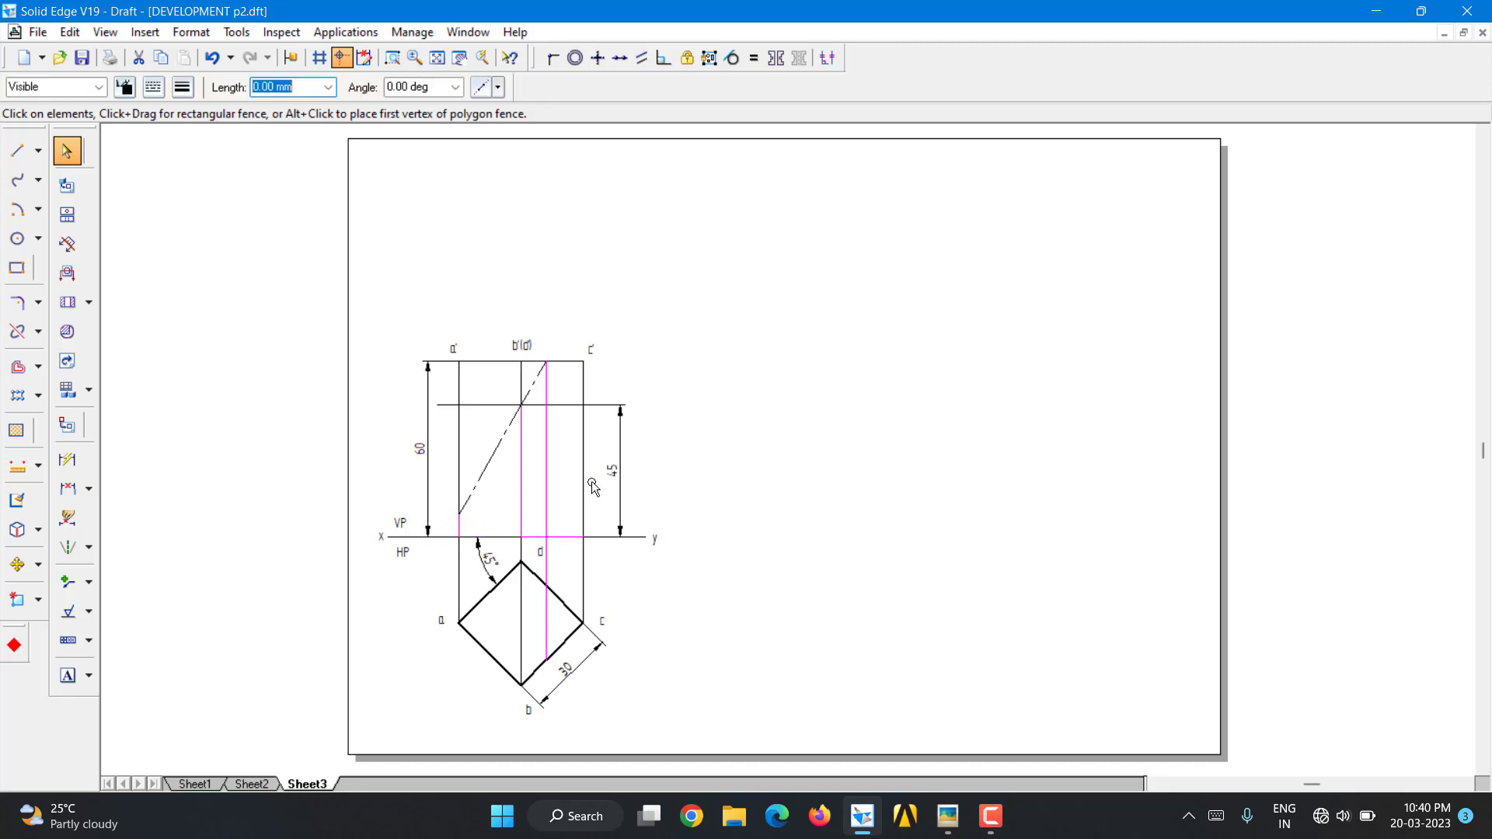
pyautogui.click(584, 362)
pyautogui.keyDown('ctrl'); pyautogui.click(547, 459); pyautogui.keyUp('ctrl')
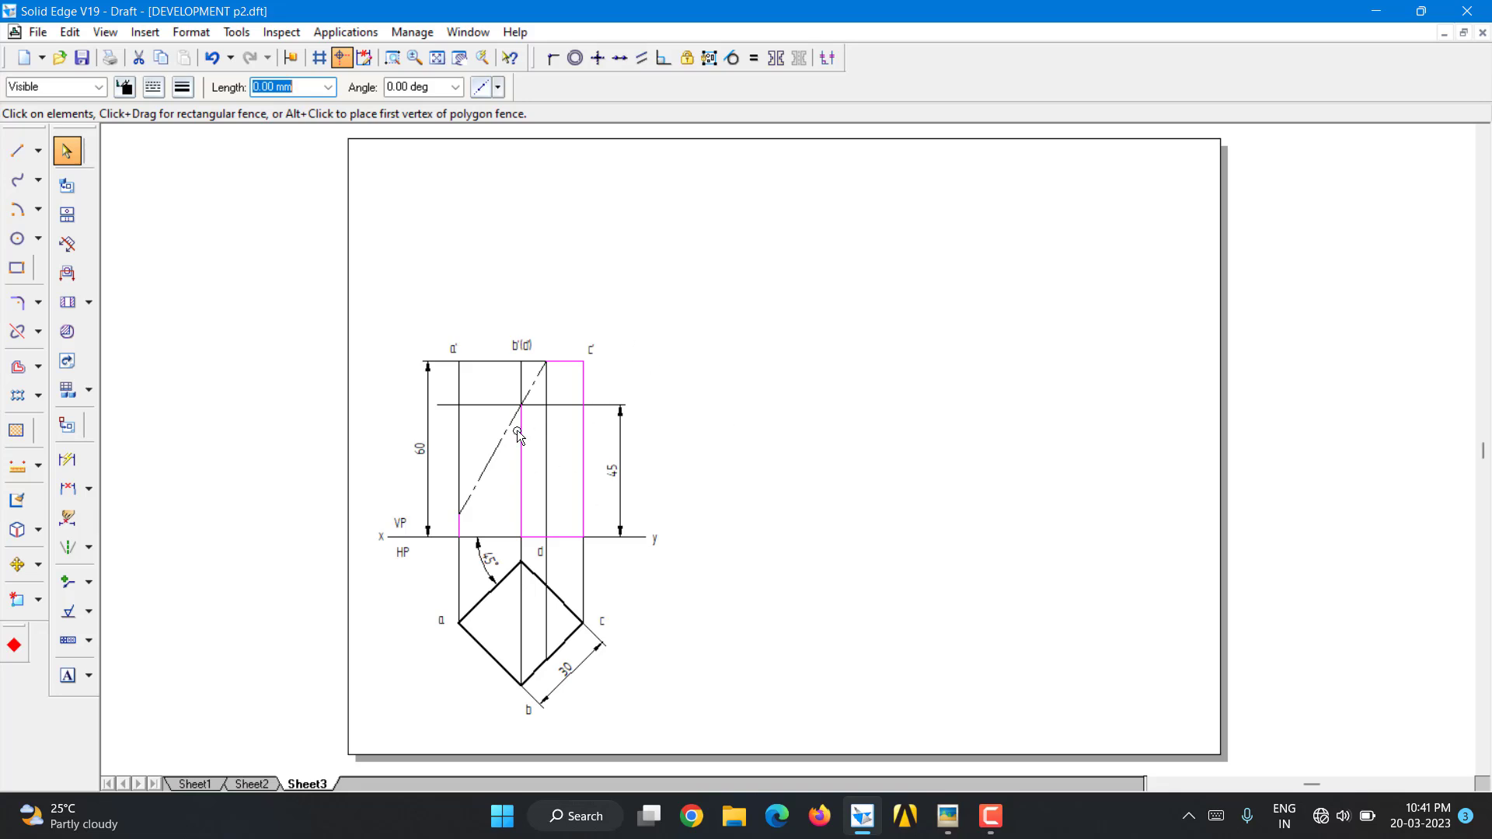
pyautogui.click(183, 87)
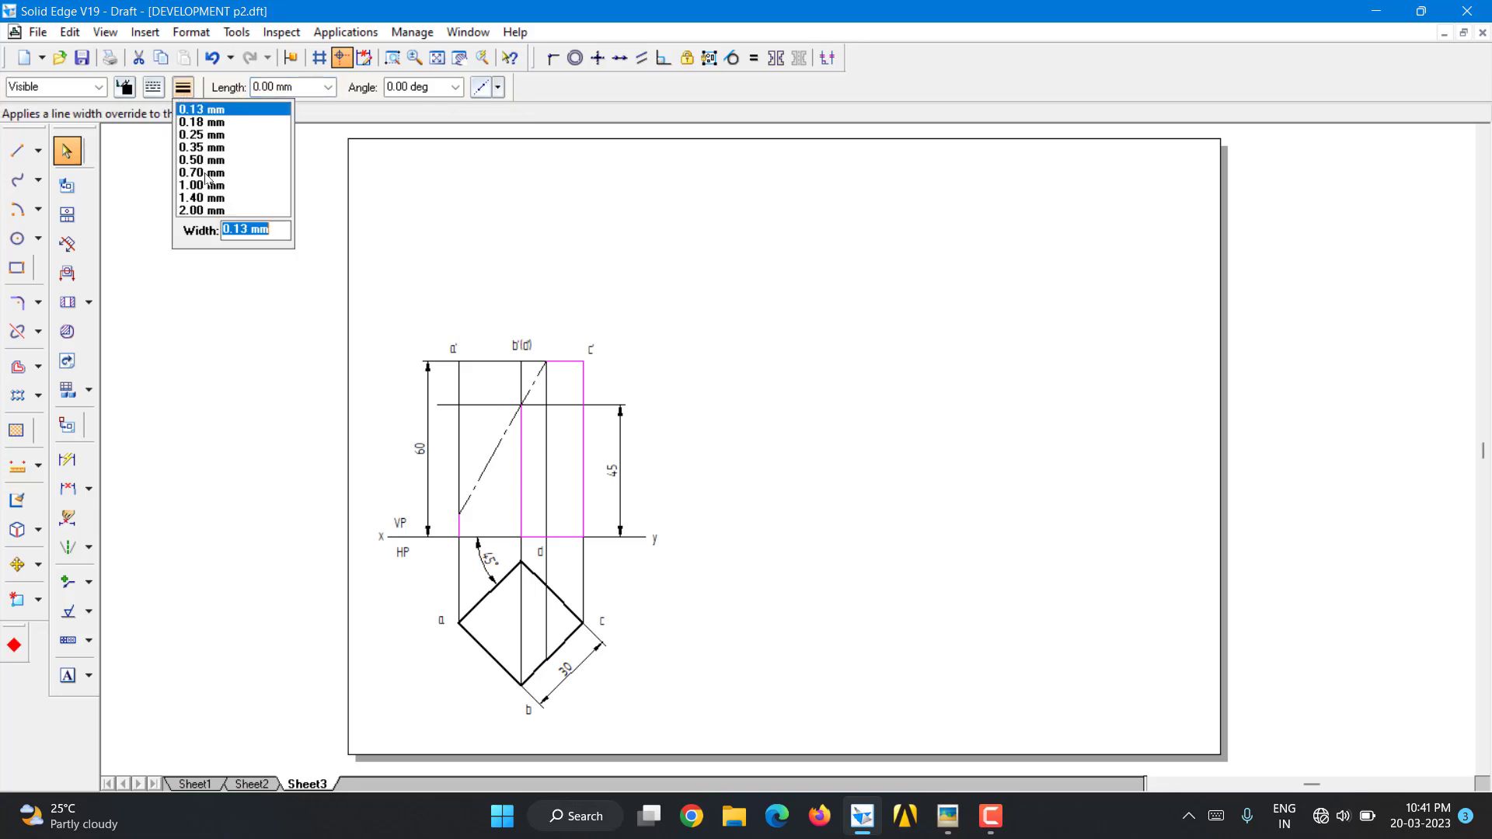
pyautogui.click(209, 160)
pyautogui.click(785, 253)
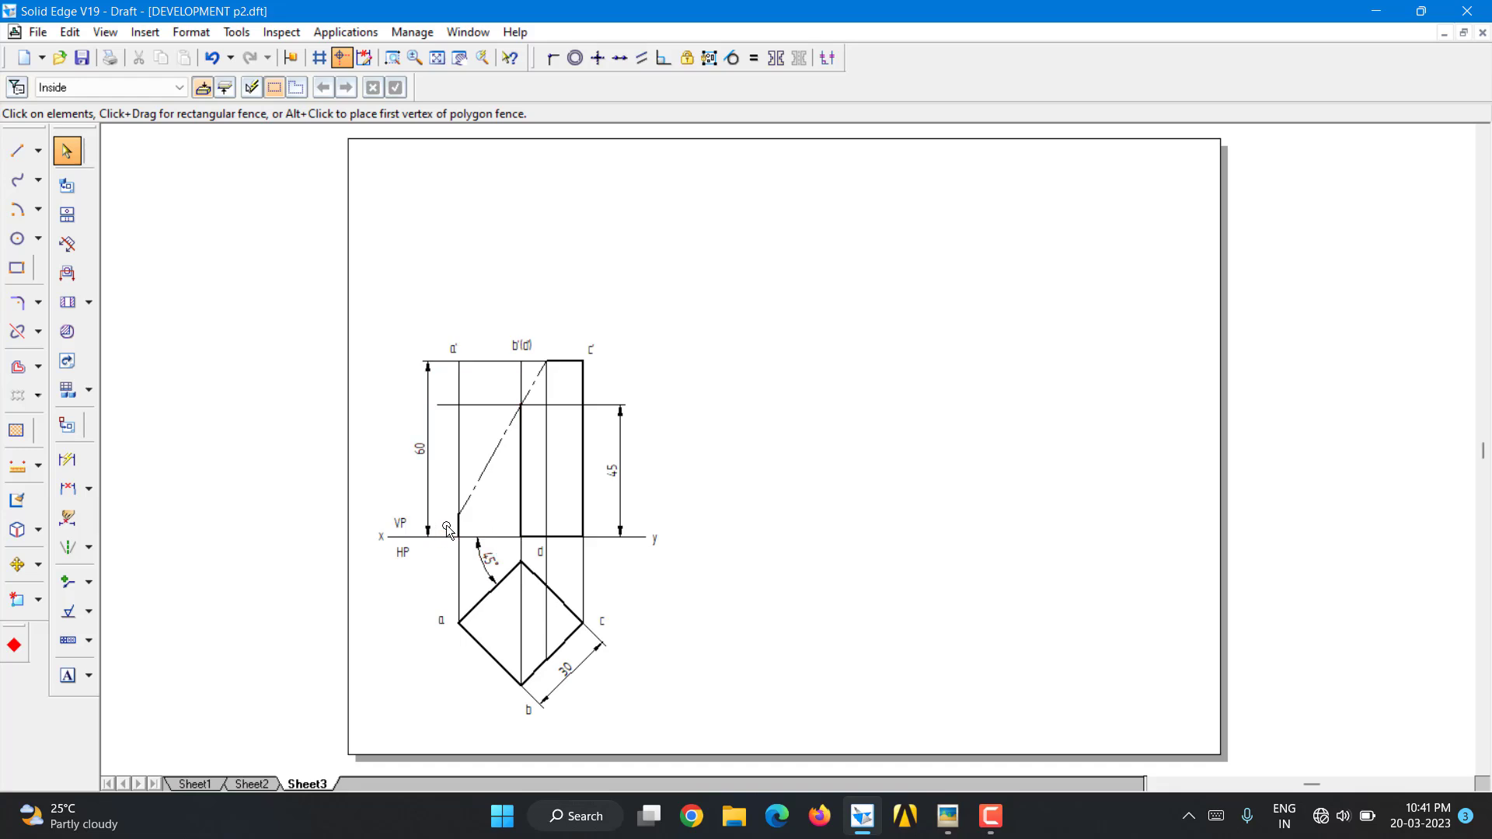
# Set the left segment of the front view's base edge to 0.50 mm width
pyautogui.click(497, 537)
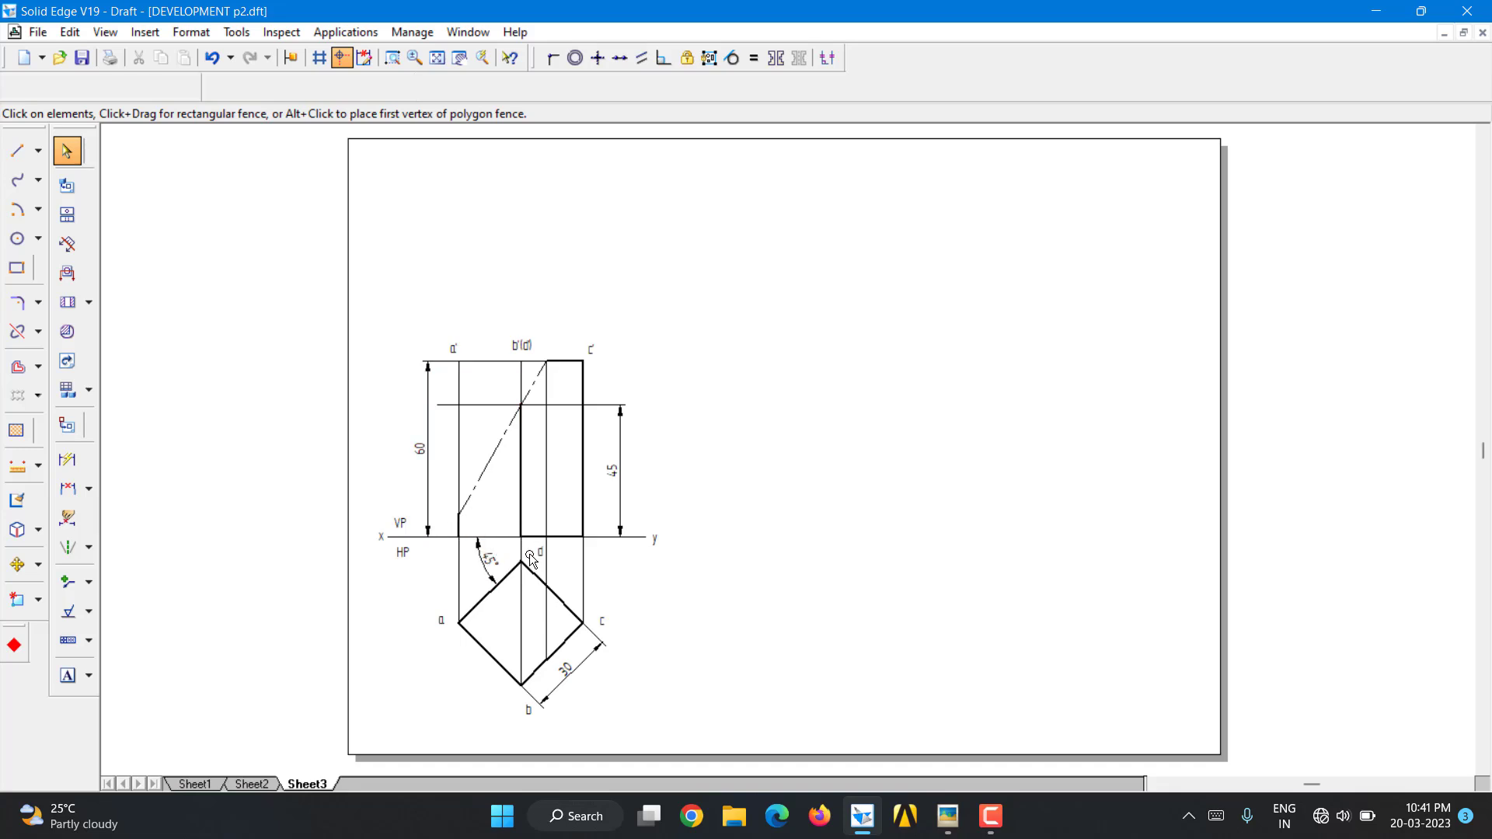
pyautogui.click(181, 86)
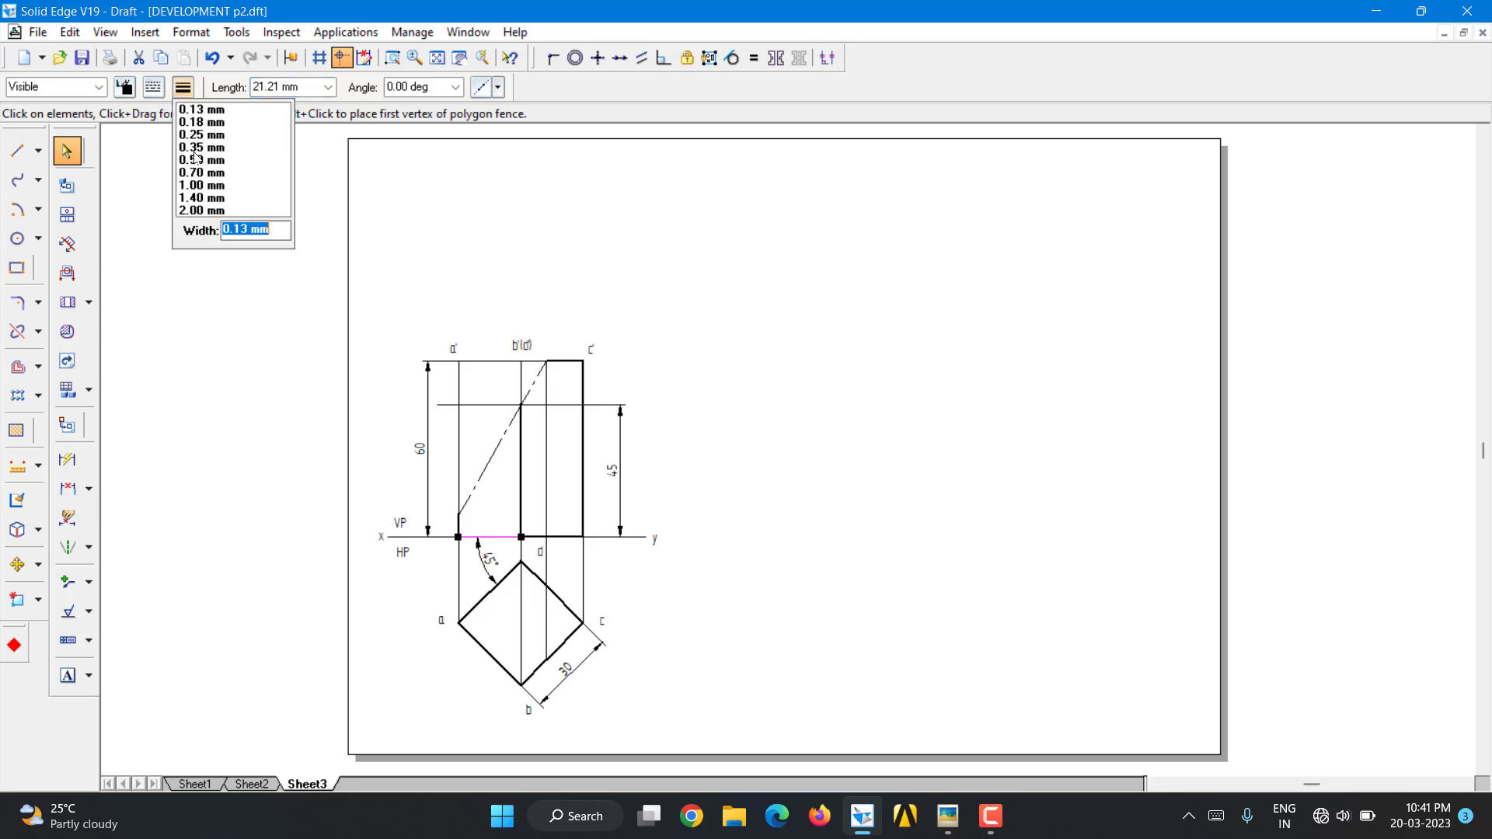
pyautogui.click(198, 161)
pyautogui.click(803, 257)
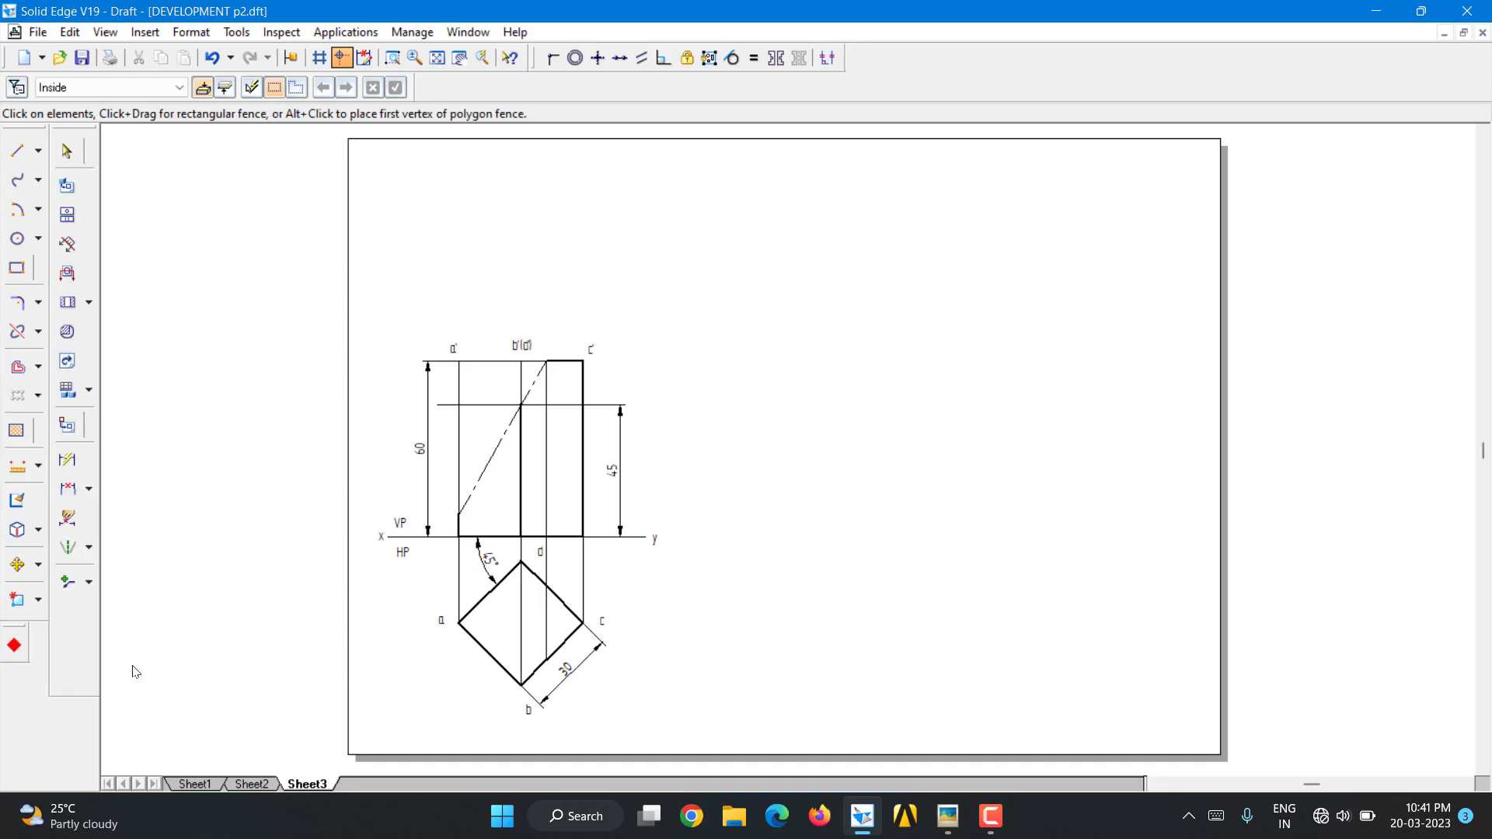
# Label the section points 1, 2, 3, 4 and 5 around the top view's square
pyautogui.click(67, 675)
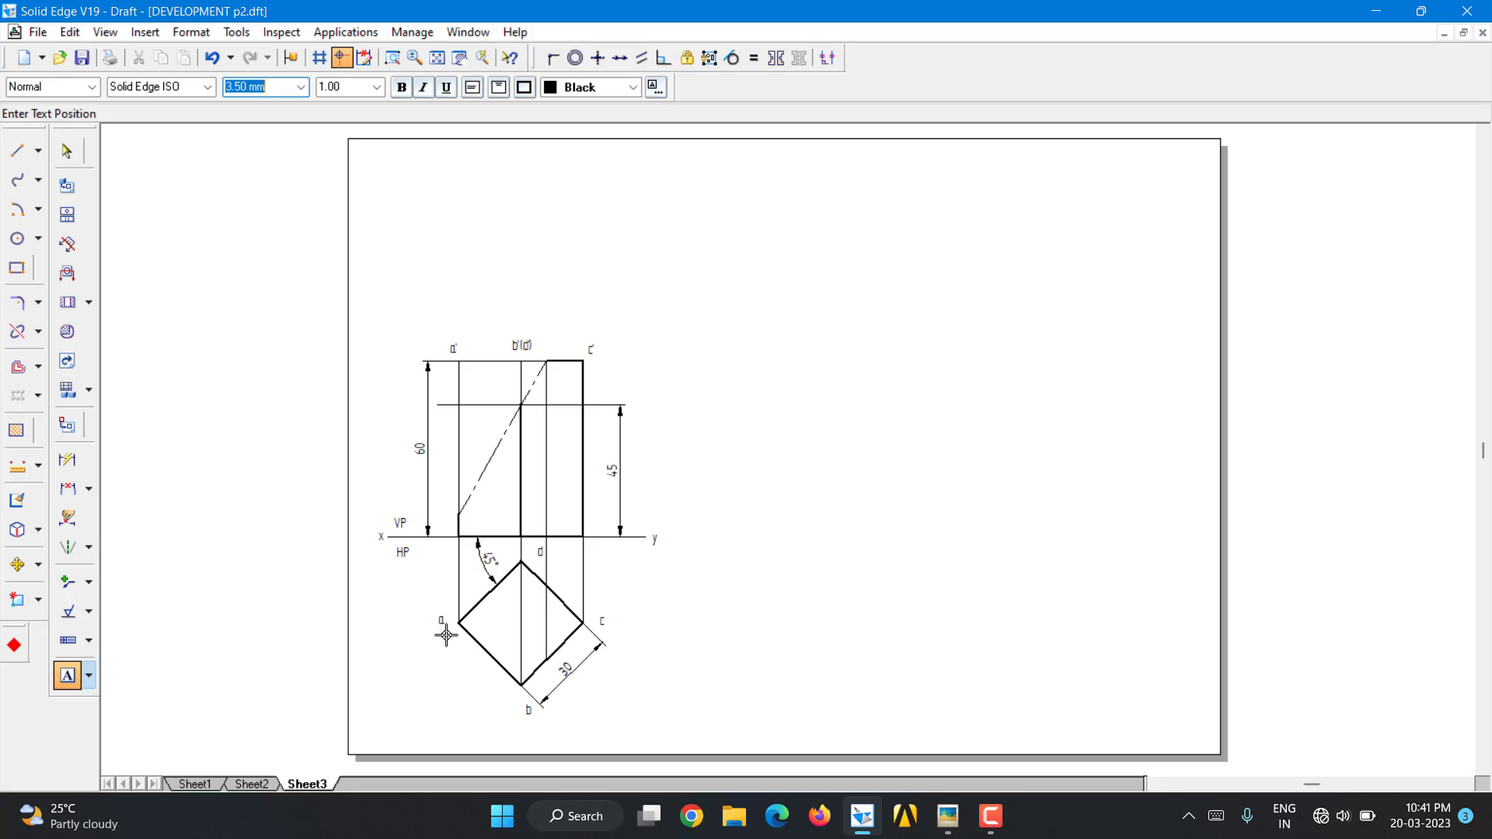
pyautogui.click(450, 640)
pyautogui.write('1')
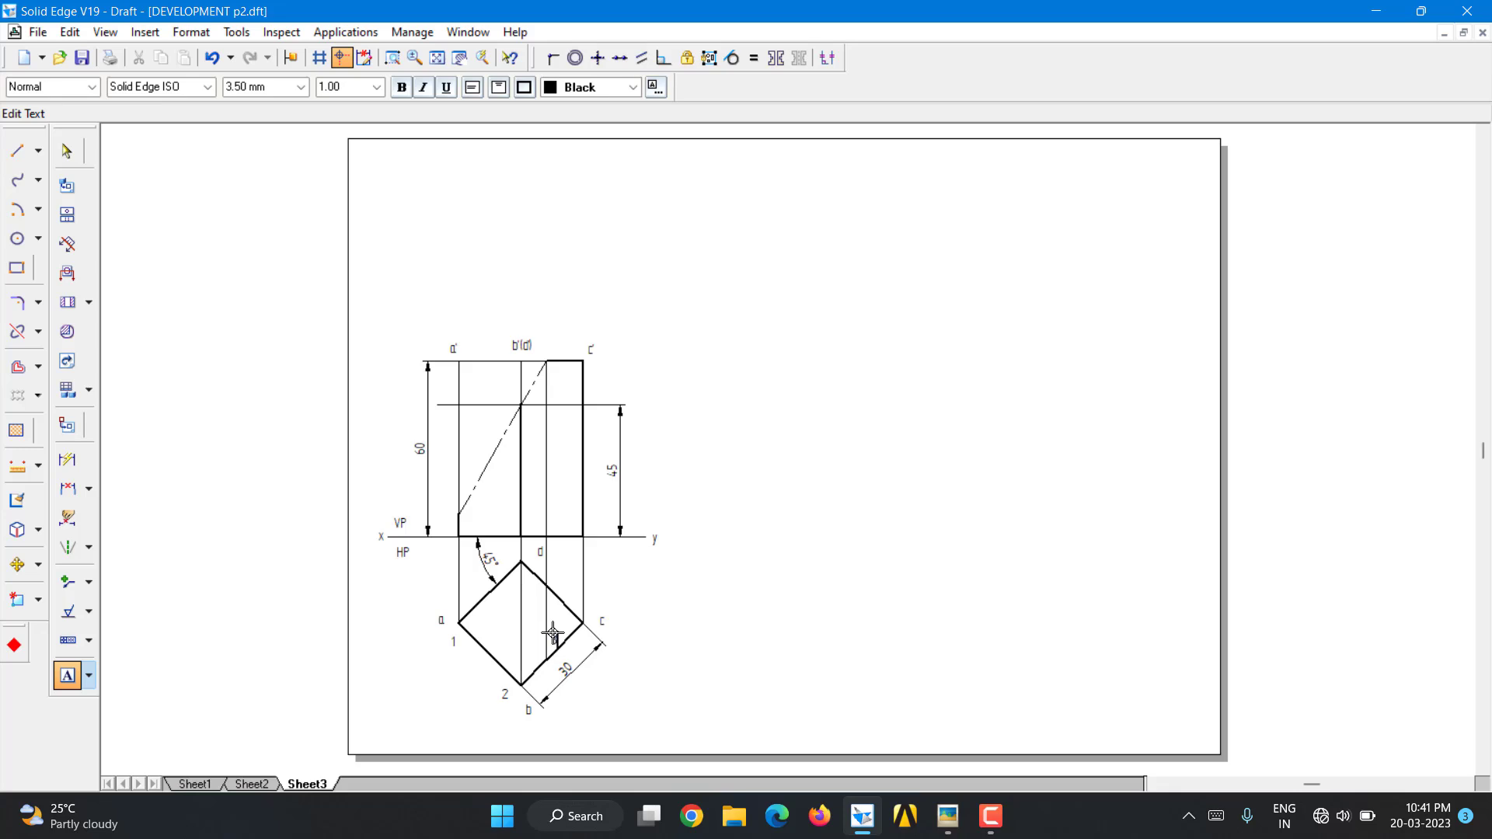
pyautogui.write('3')
pyautogui.click(564, 574)
pyautogui.write('4')
pyautogui.click(508, 550)
pyautogui.write('5')
# Label the section points 1', 2' 5' and 3' 4' along the cutting line in the front view
pyautogui.click(591, 487)
pyautogui.click(484, 382)
pyautogui.write('5')
pyautogui.click(548, 339)
pyautogui.write('3')
# Draw a thin 0.13 mm horizontal base line for the development, level with the xy line and beyond its y end
pyautogui.click(28, 156)
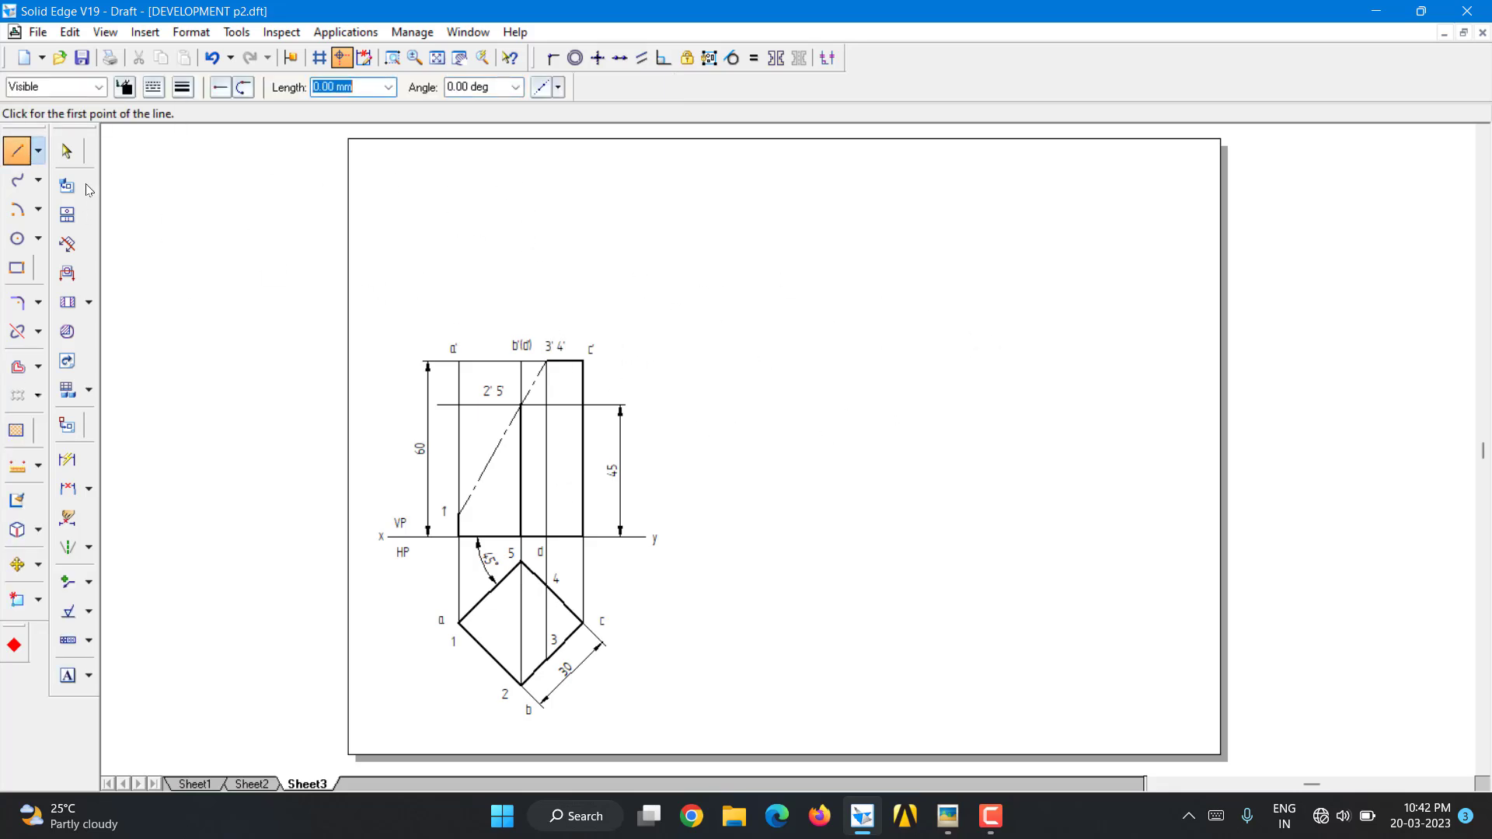
pyautogui.click(14, 161)
pyautogui.click(182, 87)
pyautogui.click(190, 190)
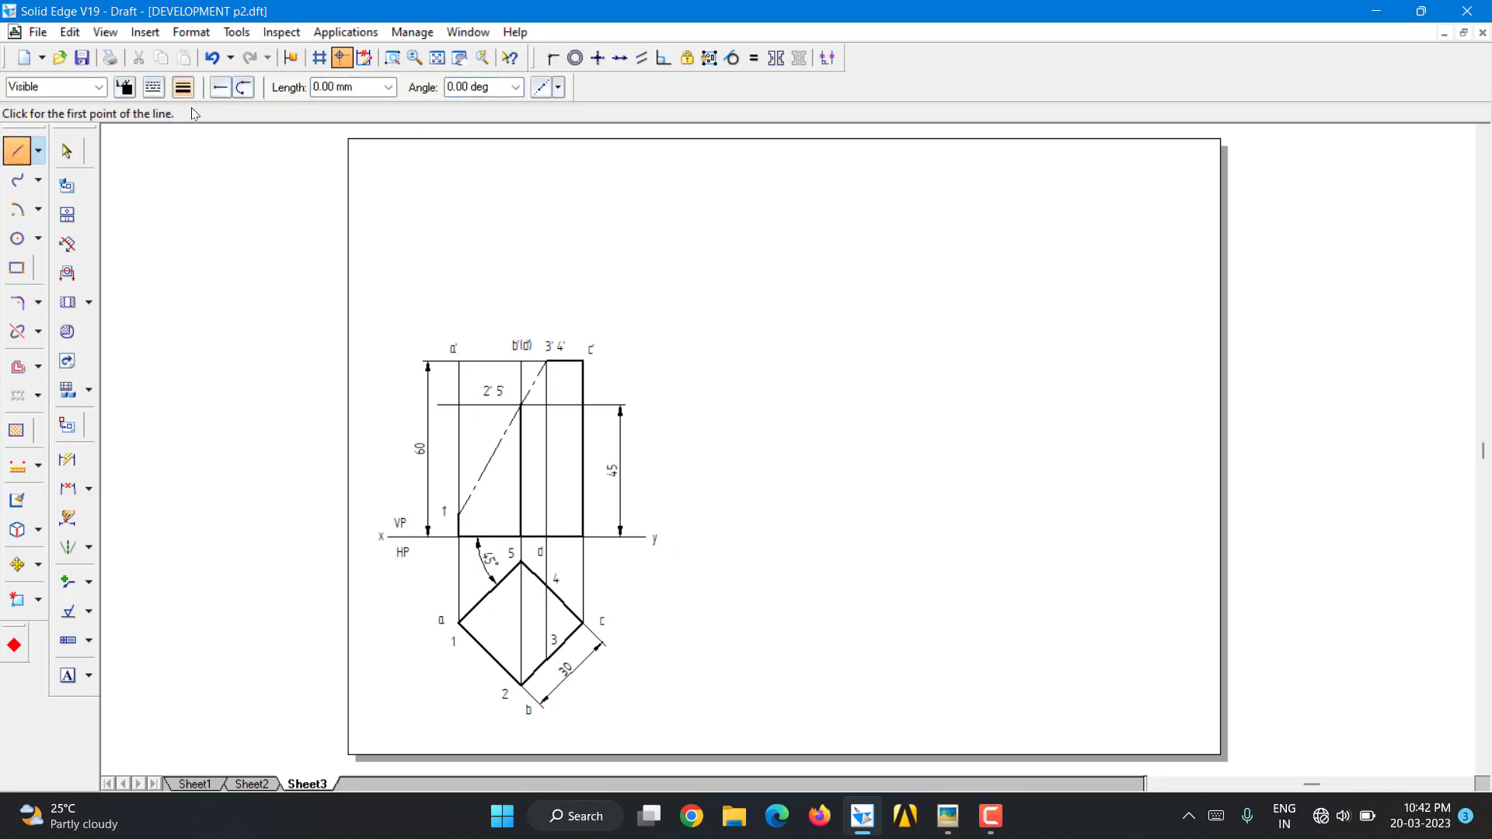
pyautogui.click(685, 536)
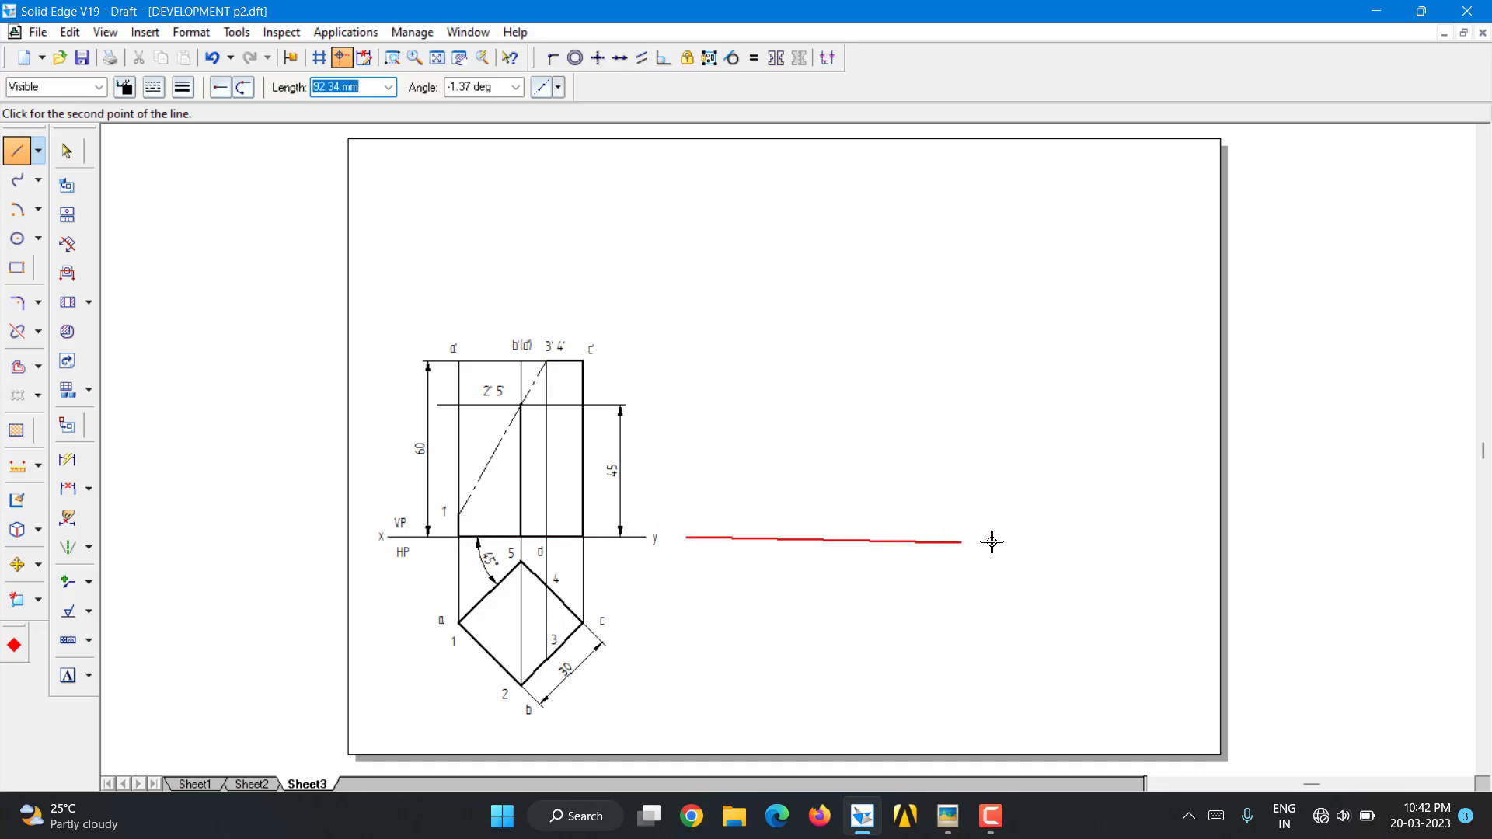
pyautogui.click(1208, 536)
# Draw a 60 mm vertical line up from near the base line's left end and set its width to 0.50 mm
pyautogui.click(704, 536)
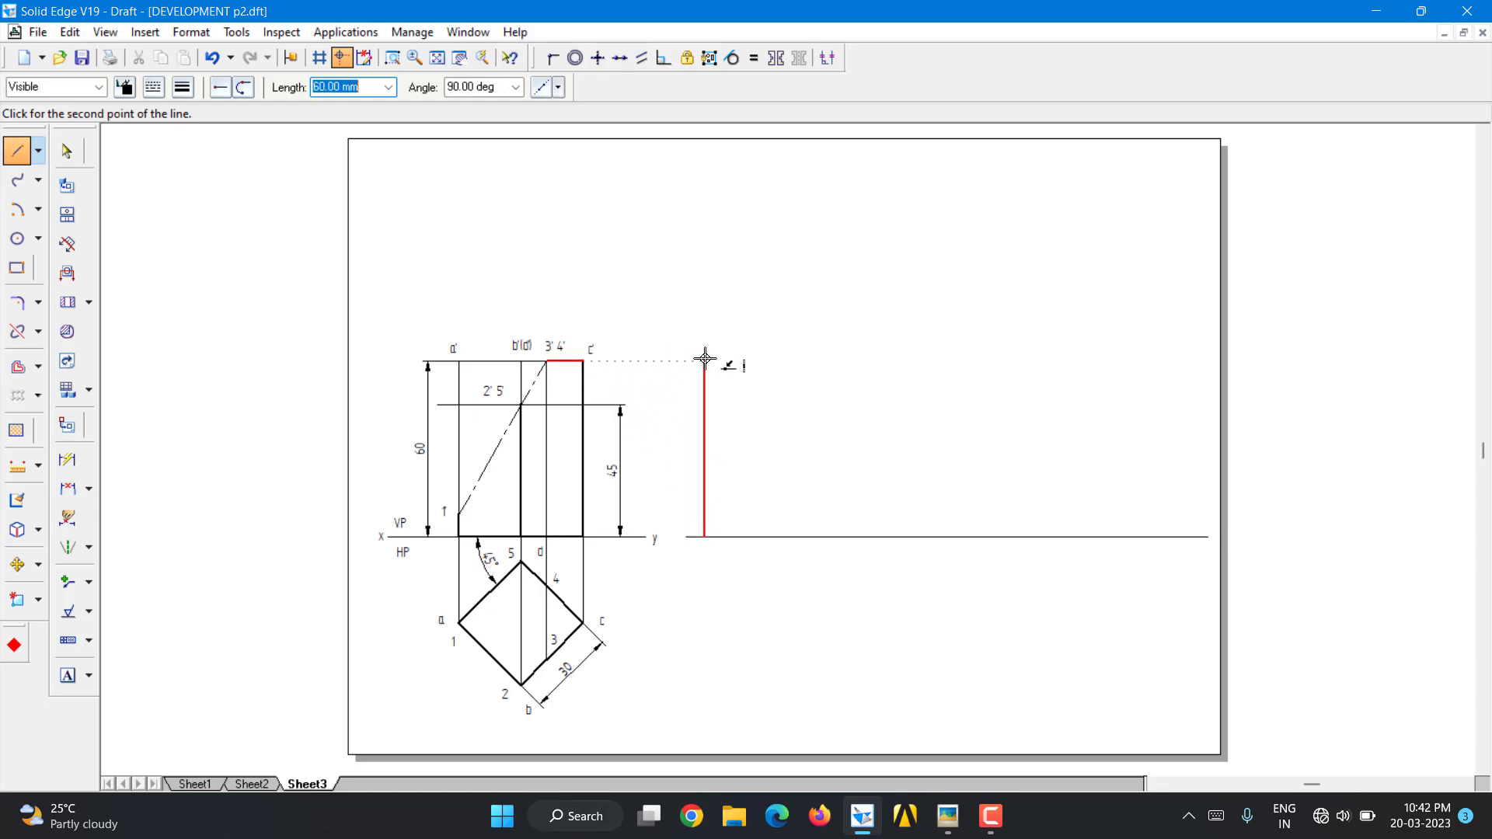
pyautogui.click(705, 360)
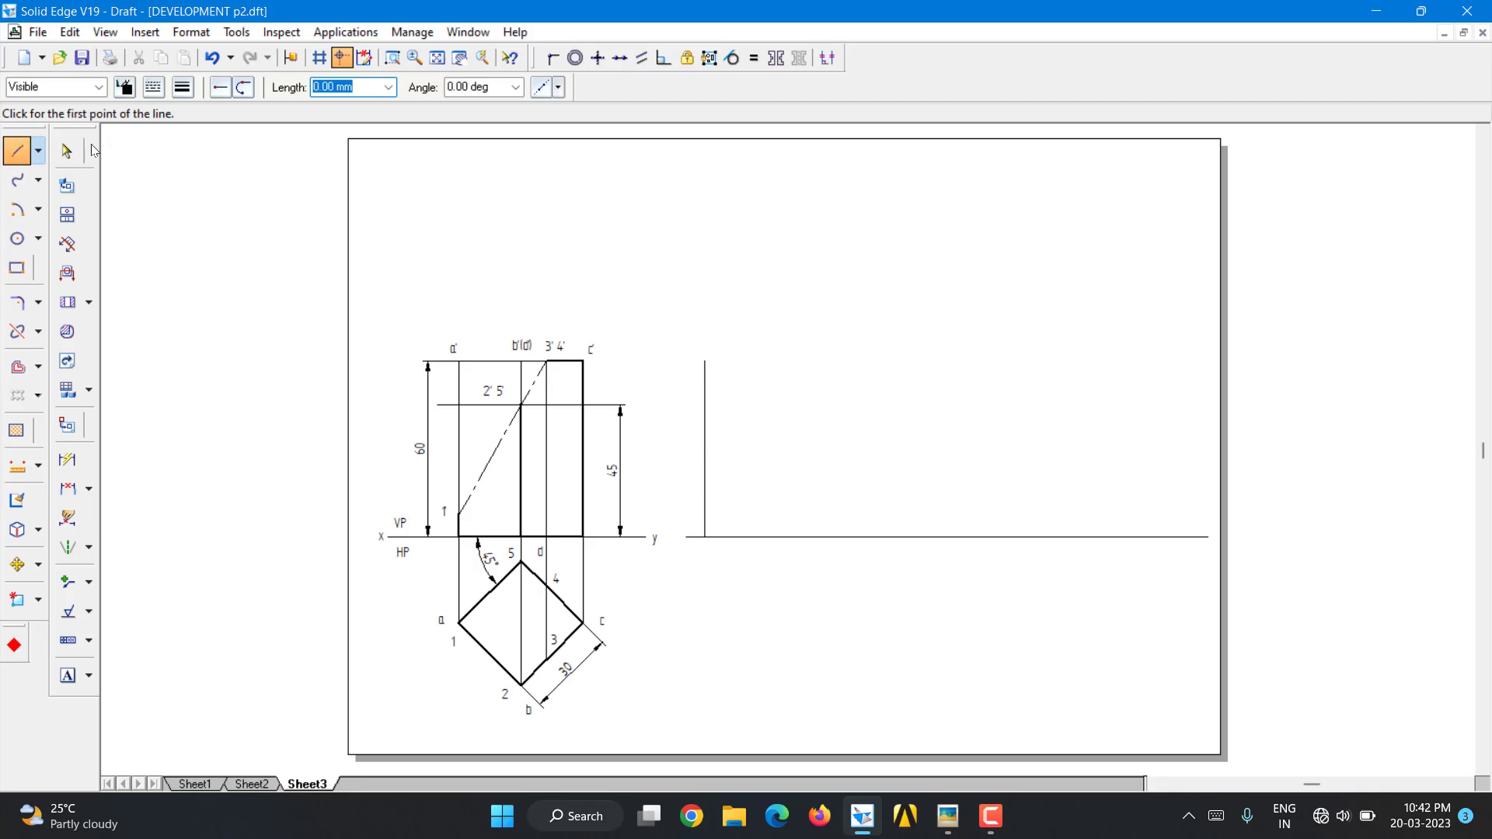
pyautogui.press('Escape')
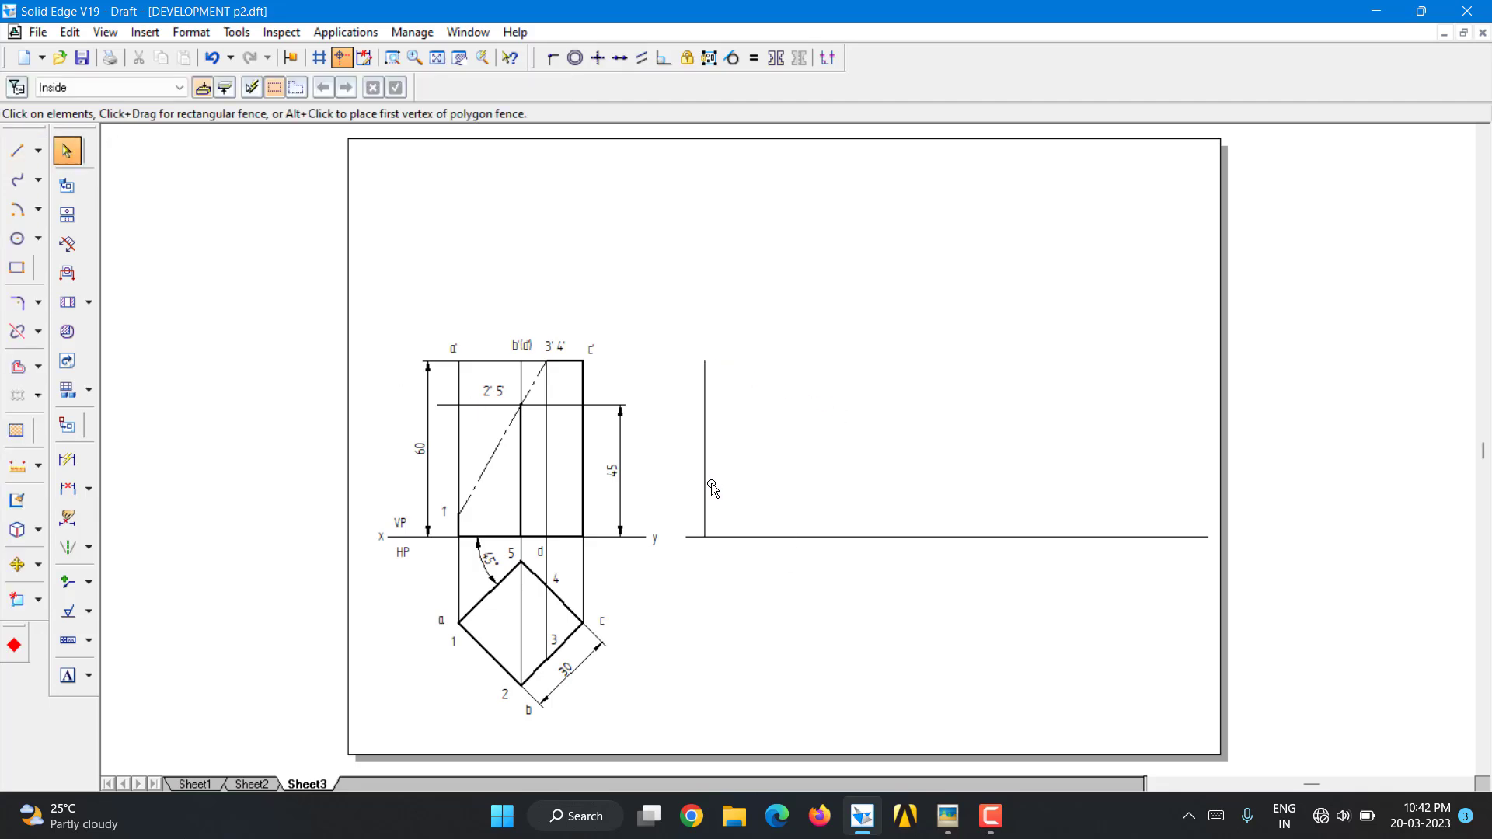
pyautogui.click(705, 491)
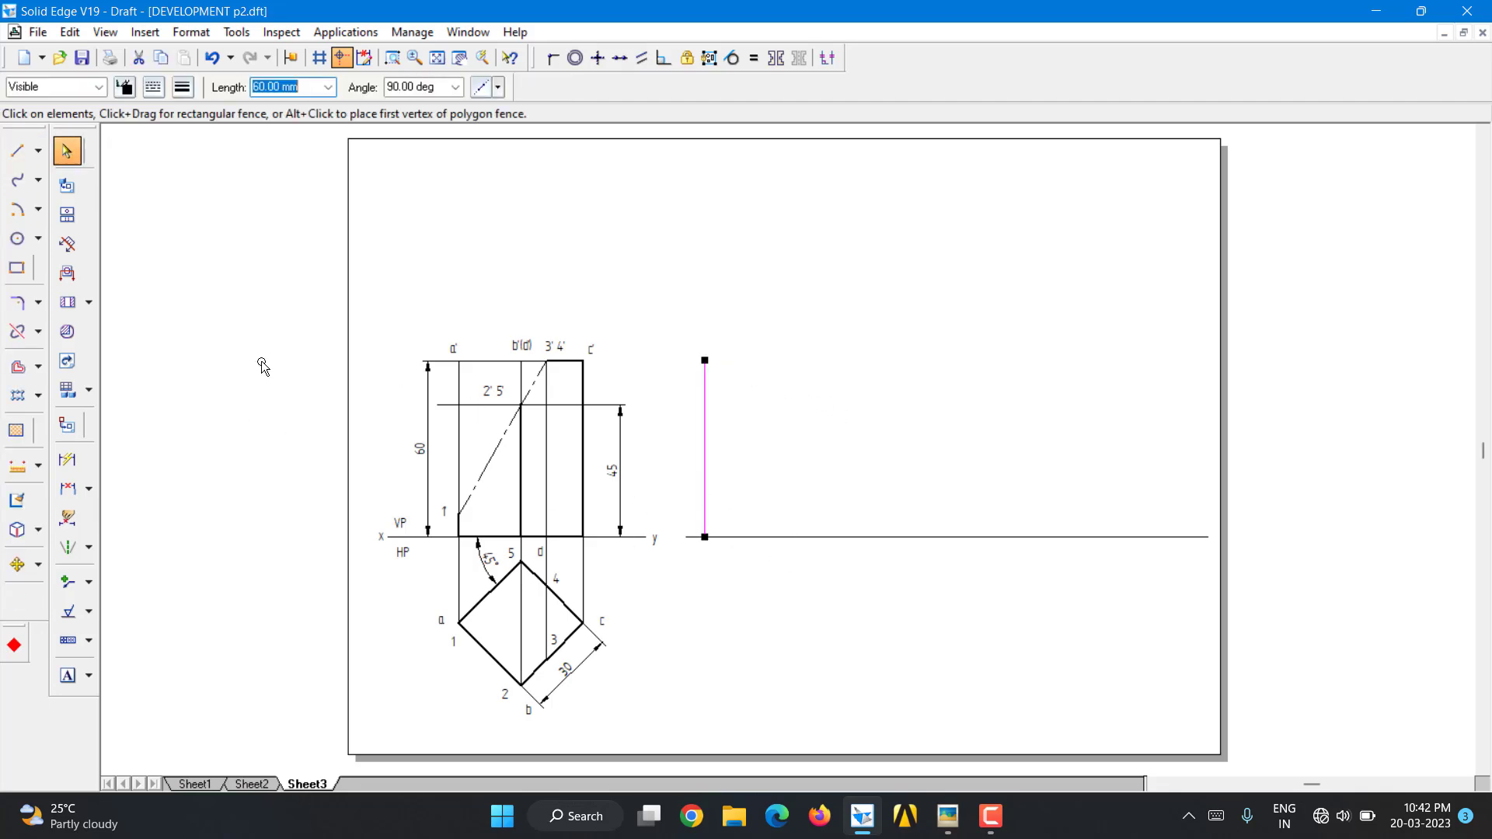
pyautogui.click(183, 88)
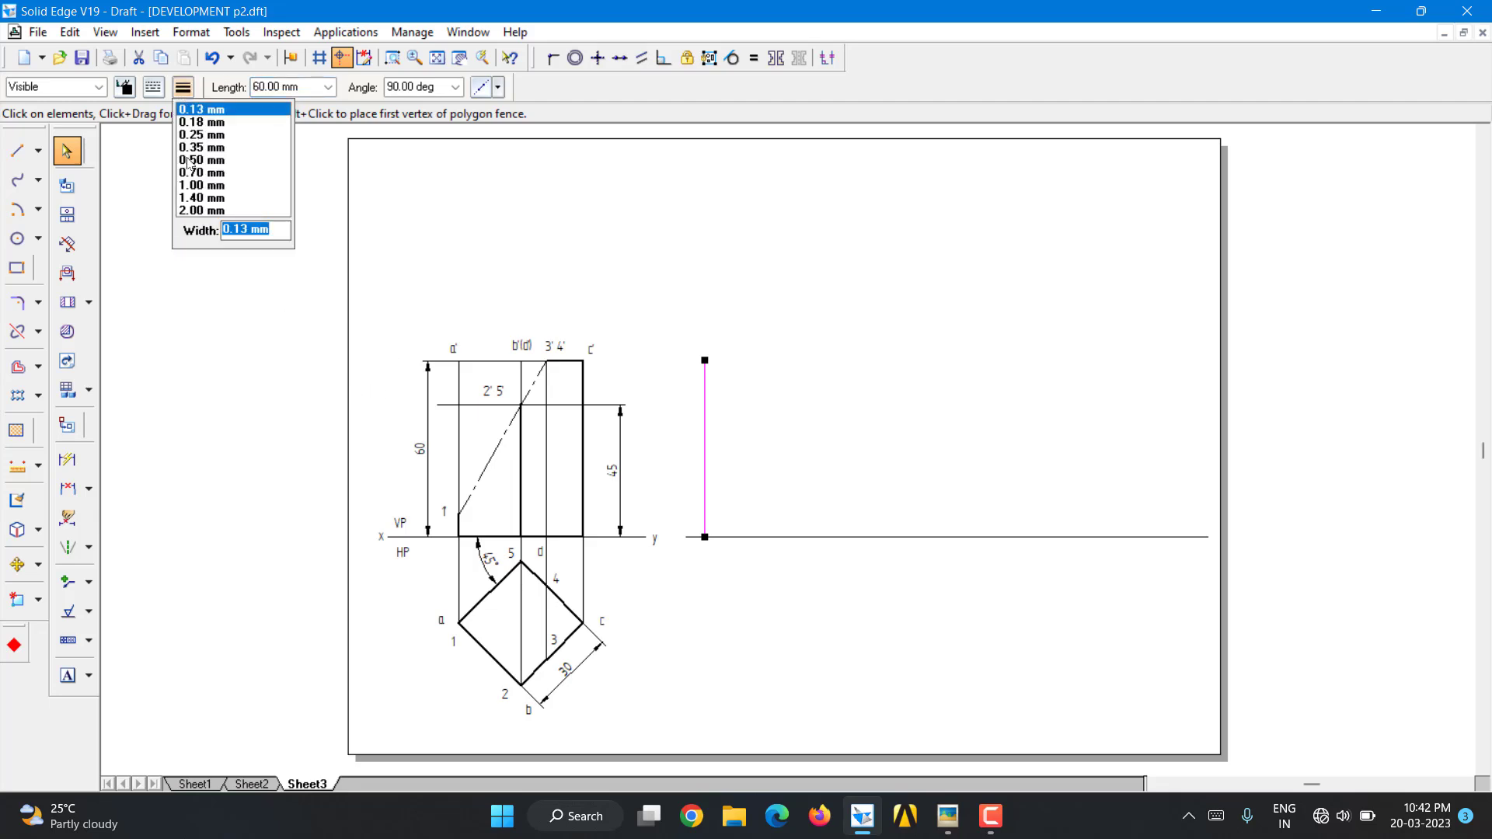
pyautogui.click(198, 160)
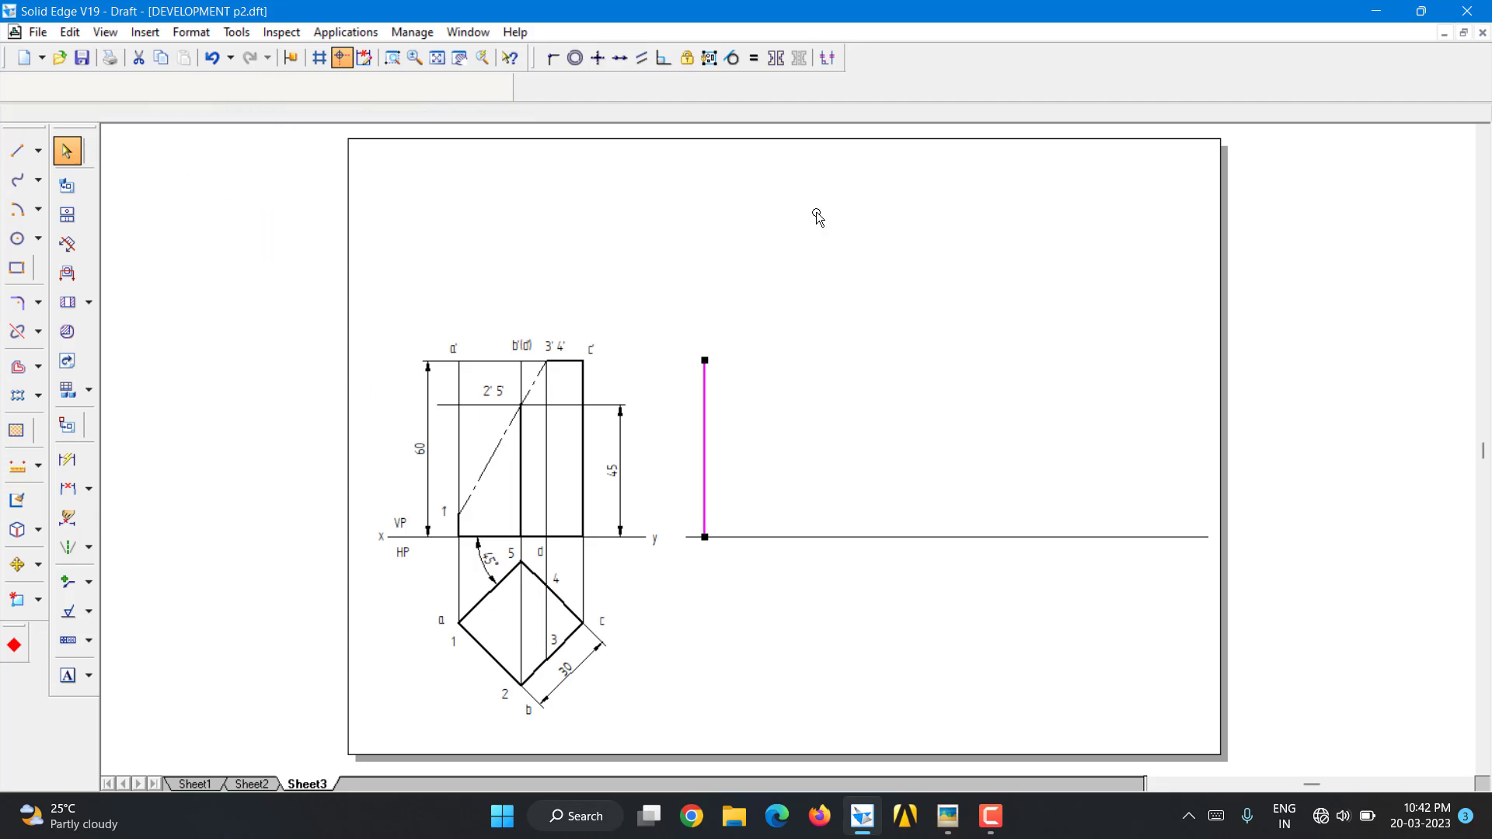
# Offset the vertical line to the right four times at 30 mm spacing
pyautogui.click(39, 369)
pyautogui.click(87, 363)
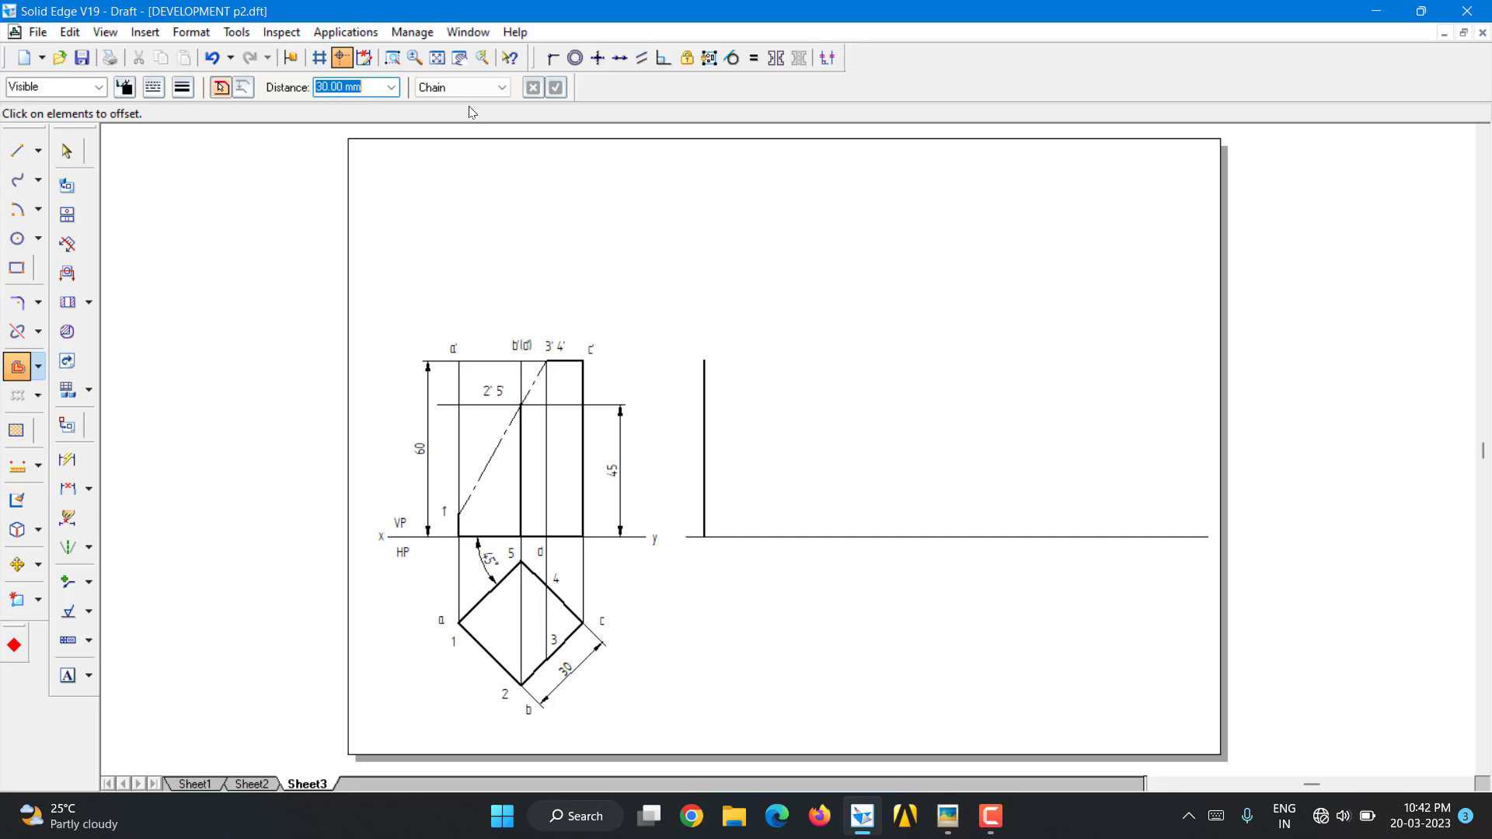
pyautogui.click(704, 527)
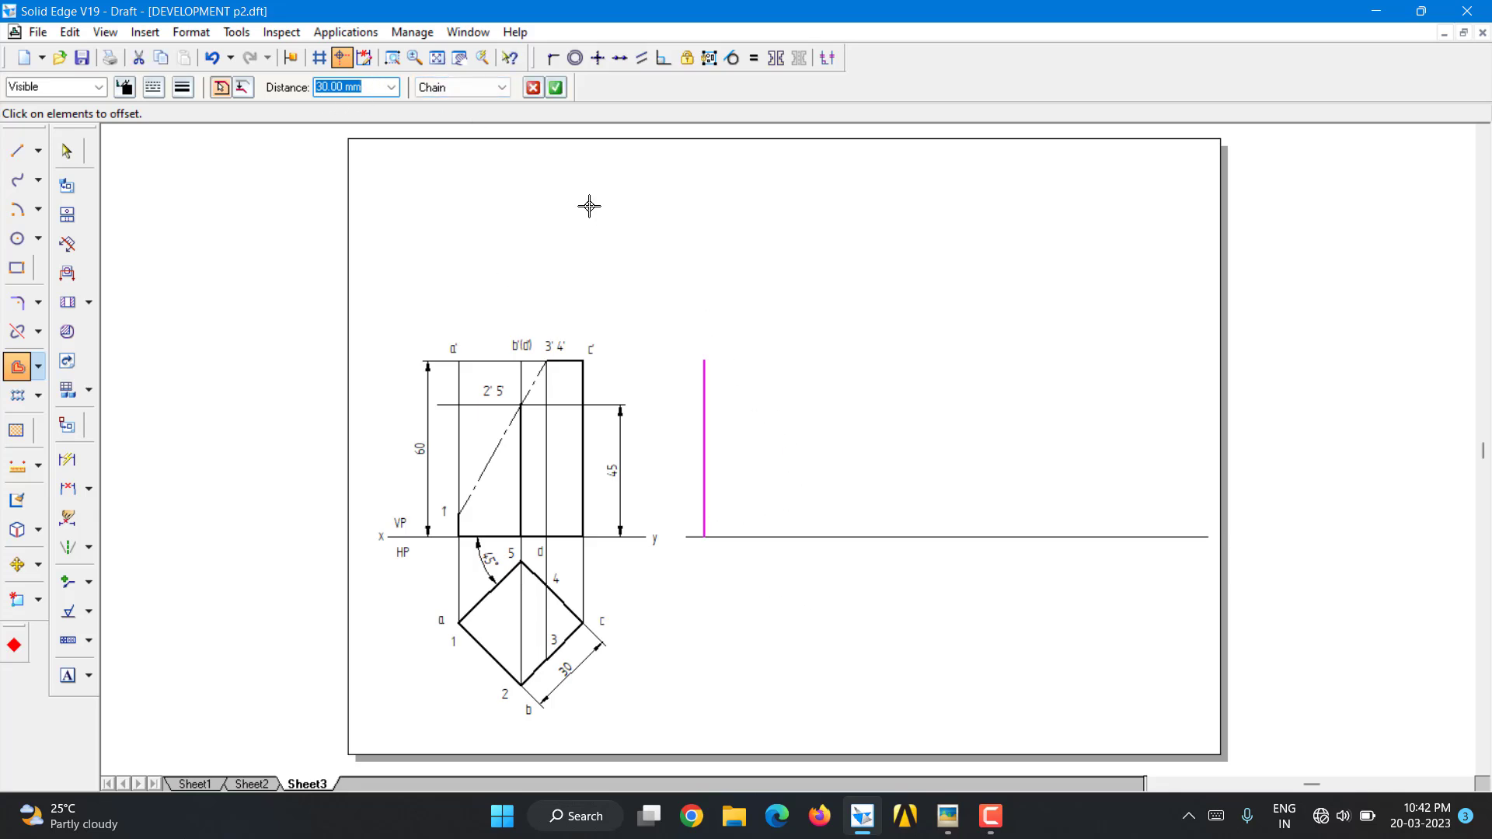
pyautogui.click(557, 88)
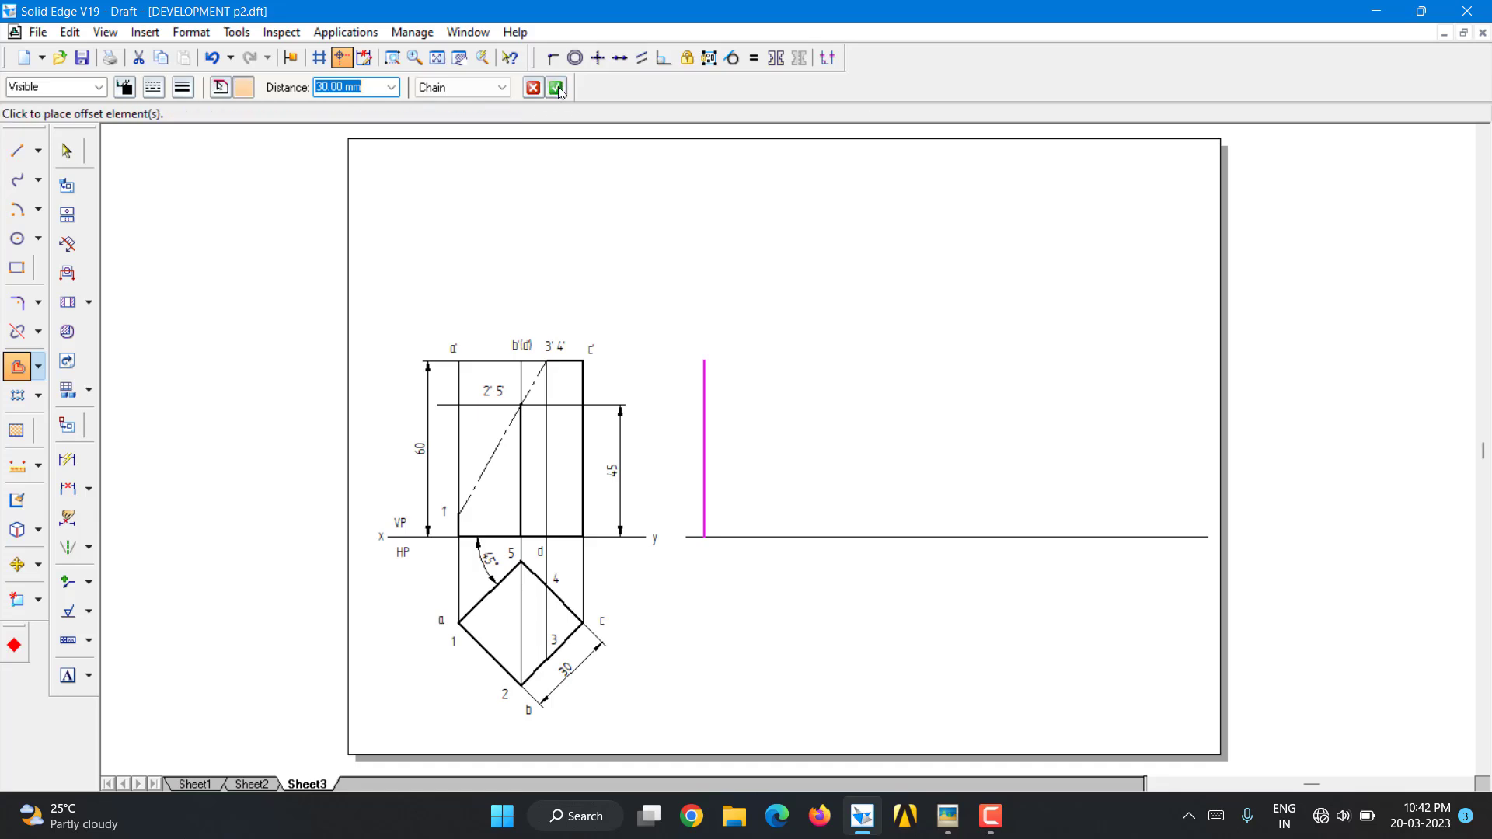
pyautogui.click(809, 456)
pyautogui.click(885, 448)
pyautogui.click(964, 442)
pyautogui.click(1060, 441)
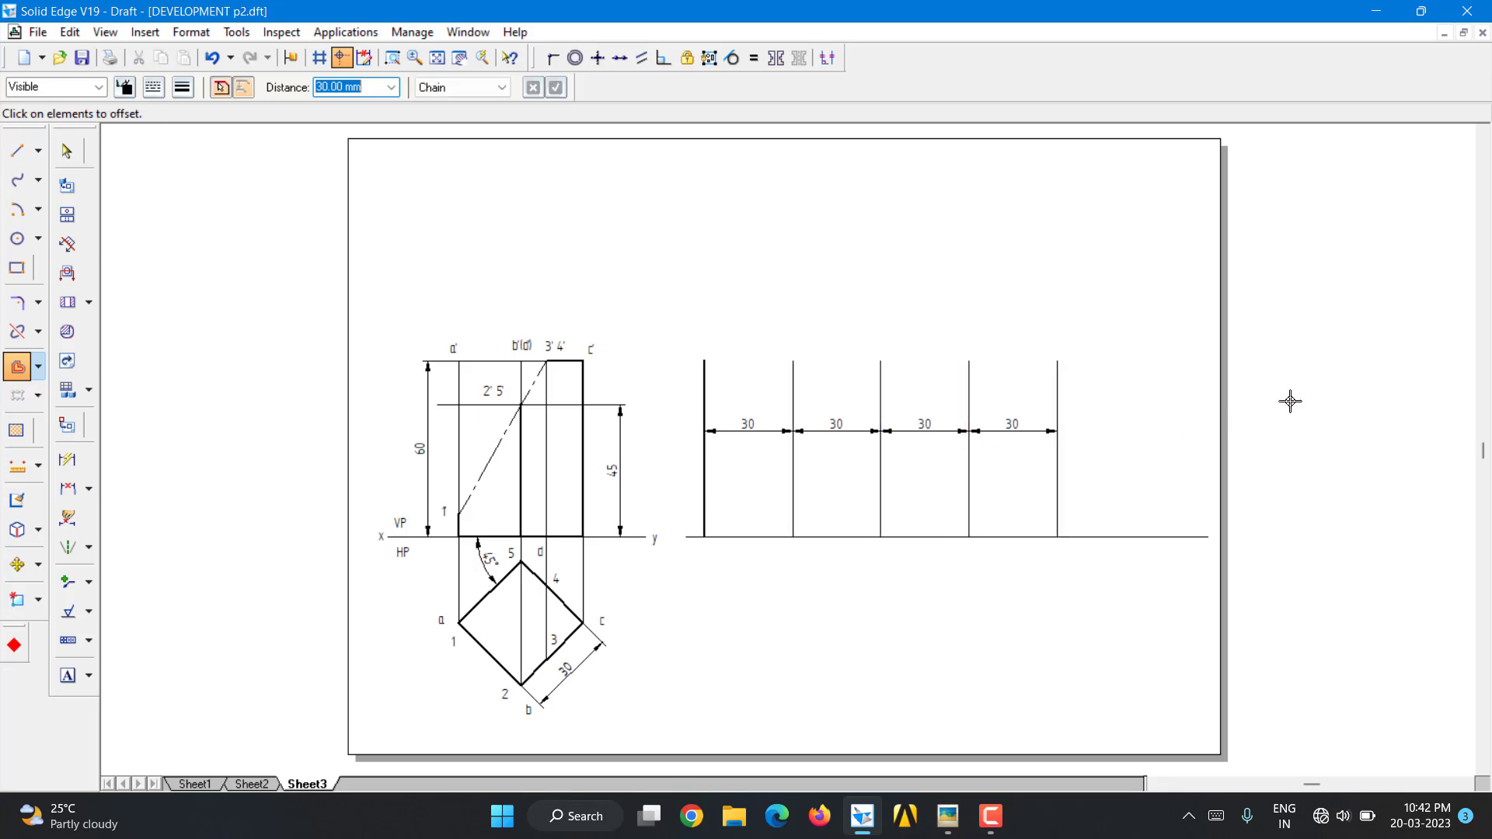
# Delete the last three 30 mm offset dimensions and move the first one below the base line
pyautogui.click(67, 150)
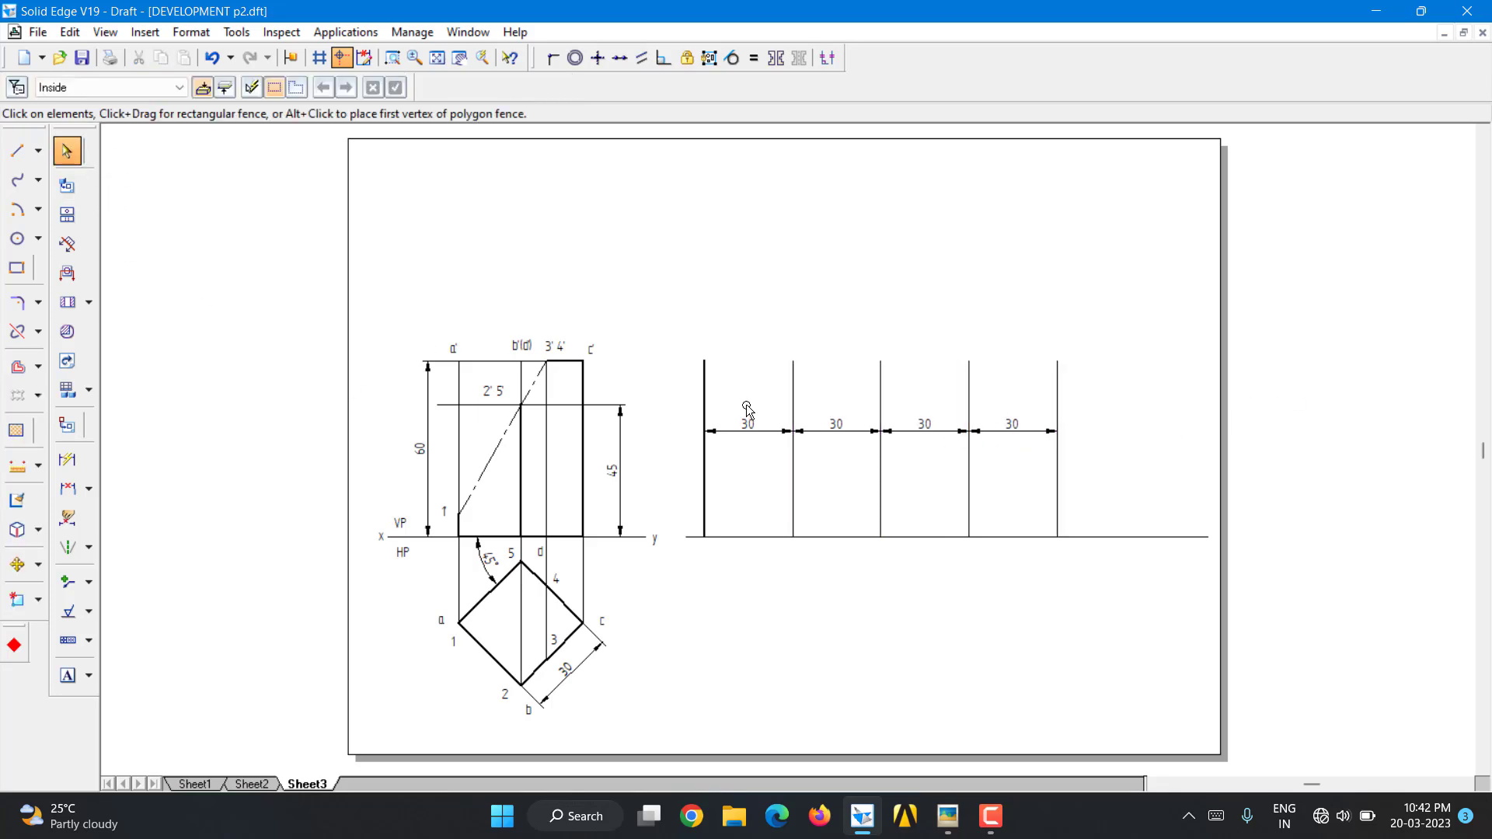
pyautogui.click(835, 430)
pyautogui.keyDown('ctrl'); pyautogui.click(915, 432); pyautogui.keyUp('ctrl')
pyautogui.keyDown('ctrl'); pyautogui.click(1010, 429); pyautogui.keyUp('ctrl')
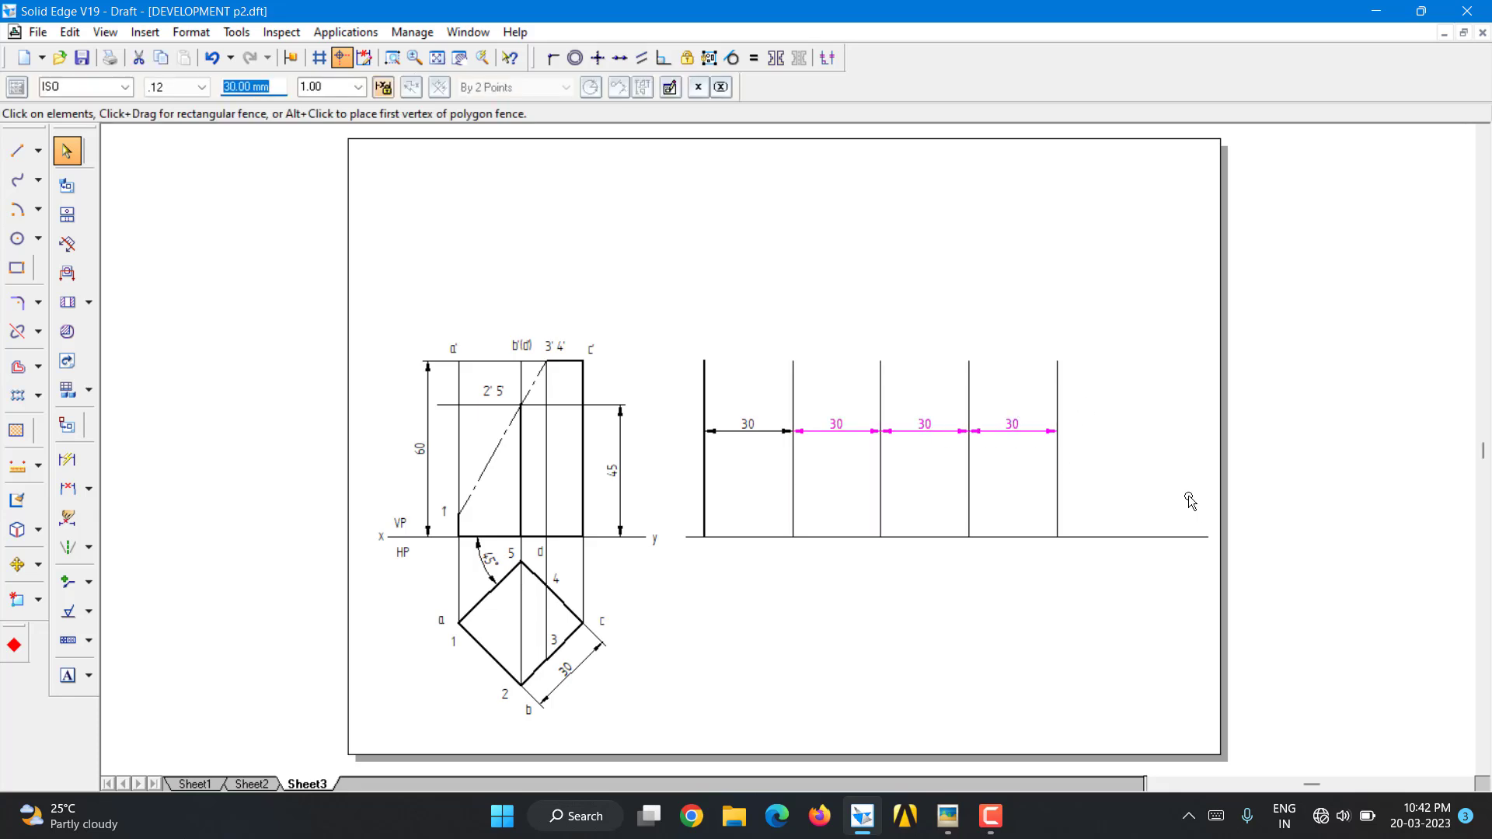
pyautogui.press('Delete')
pyautogui.moveTo(732, 439); pyautogui.dragTo(742, 544)
pyautogui.click(752, 495)
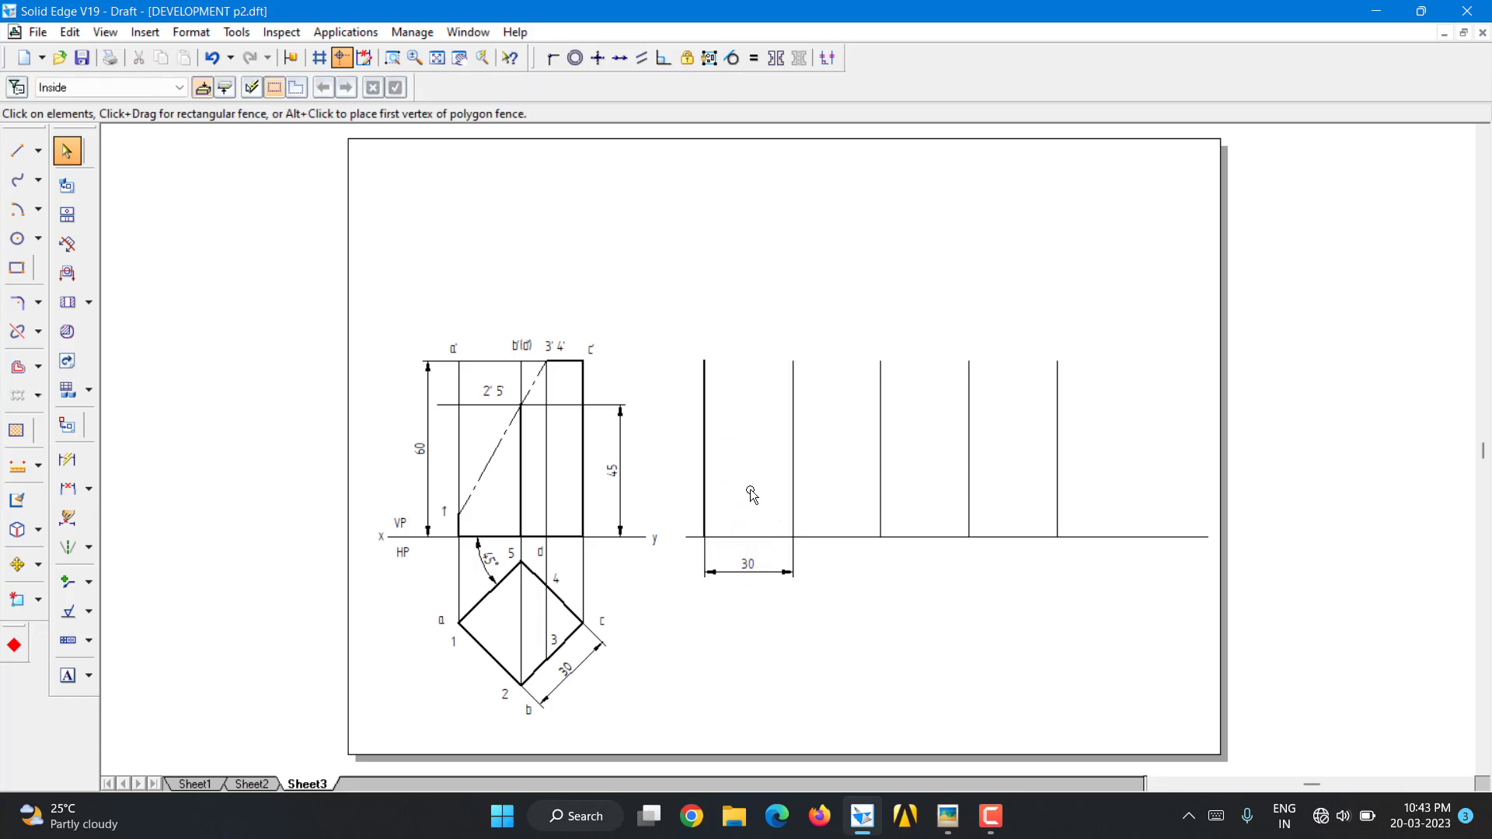
# Apply a heavier line width to the four offset vertical lines of the development
pyautogui.click(792, 476)
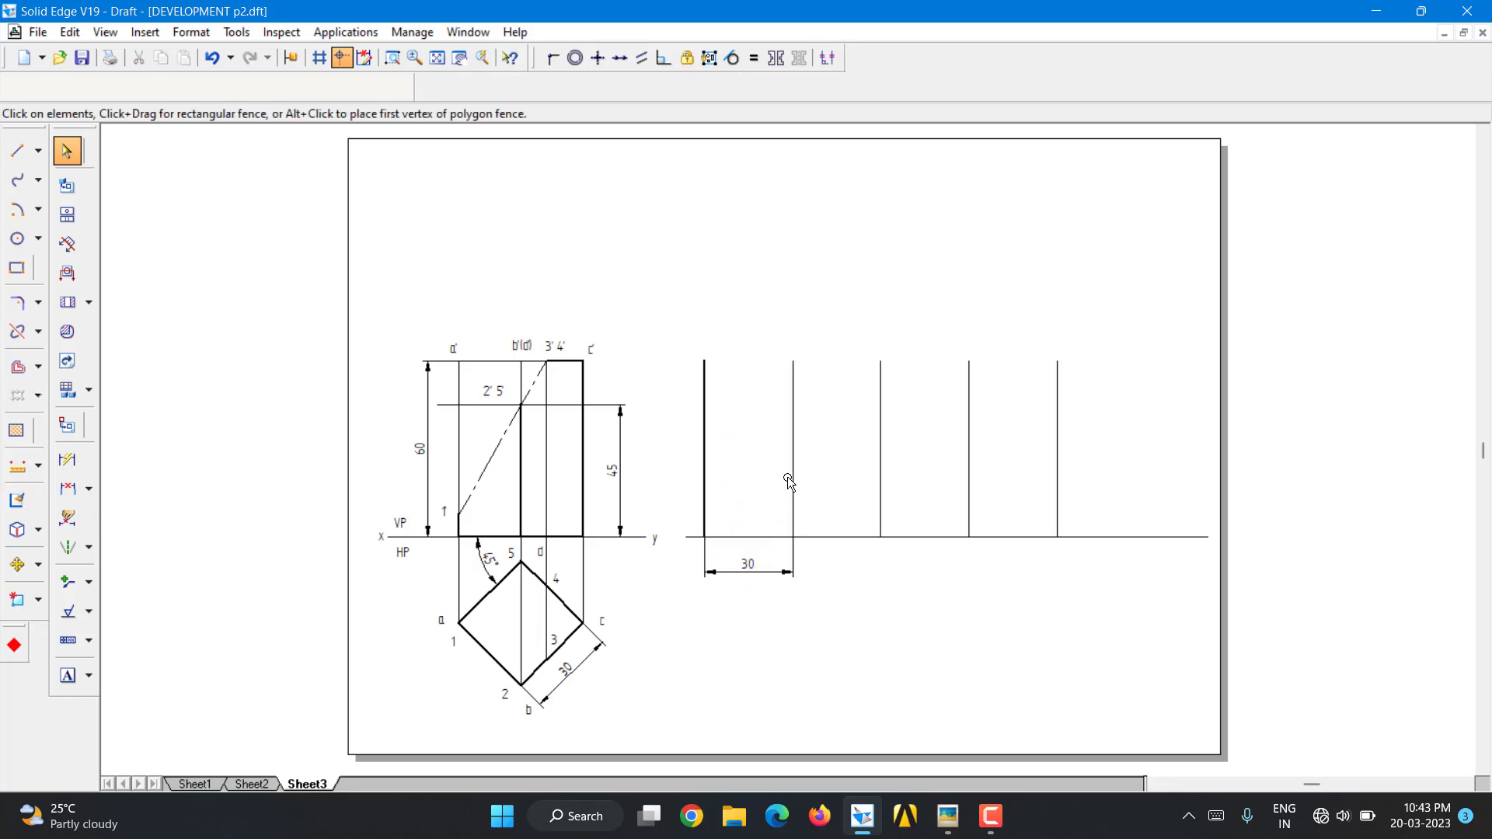
pyautogui.keyDown('ctrl'); pyautogui.click(880, 482); pyautogui.keyUp('ctrl')
pyautogui.keyDown('ctrl'); pyautogui.click(1057, 474); pyautogui.keyUp('ctrl')
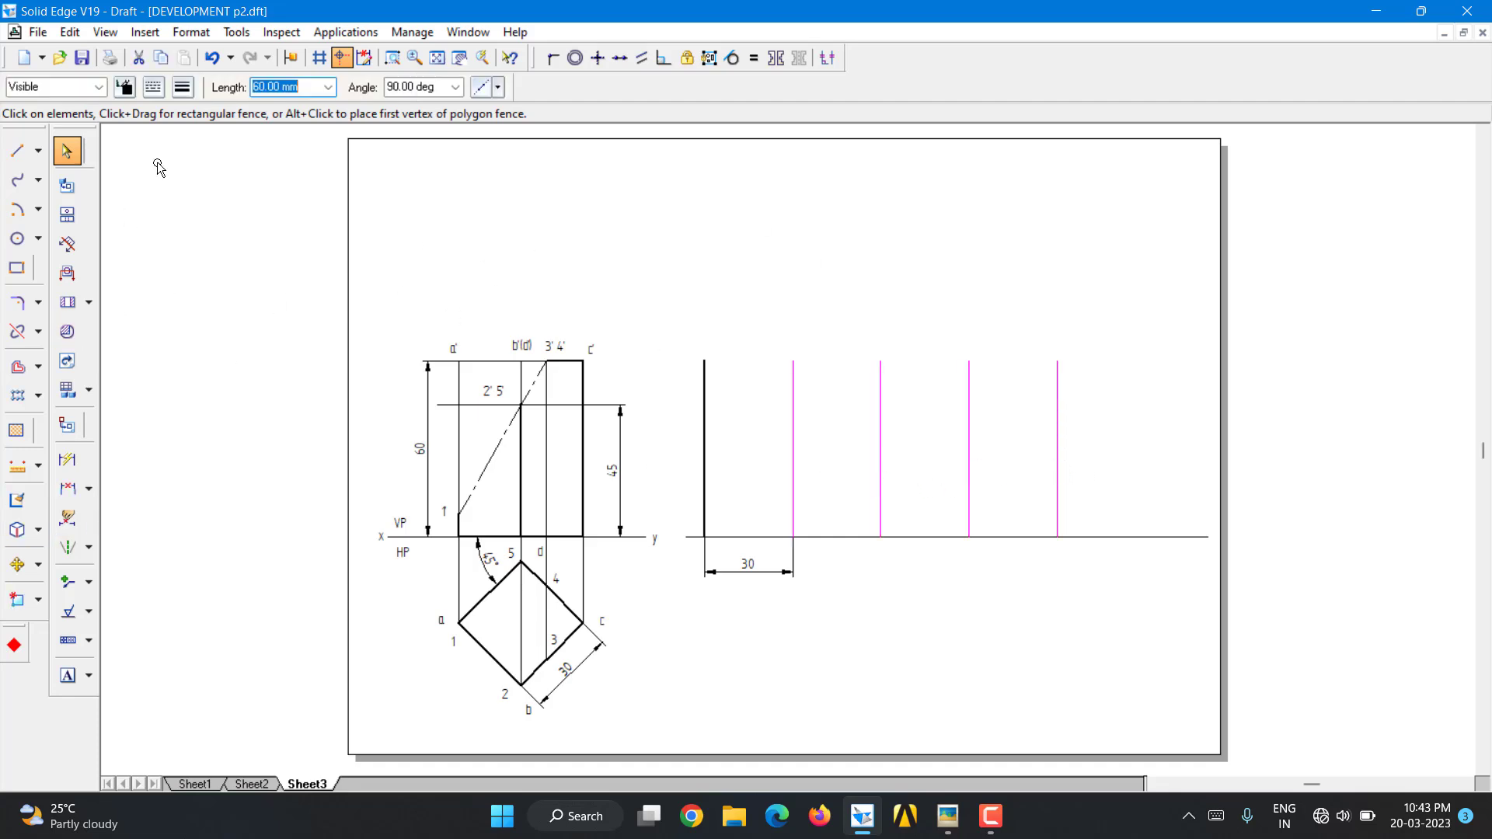
pyautogui.click(186, 91)
pyautogui.click(194, 148)
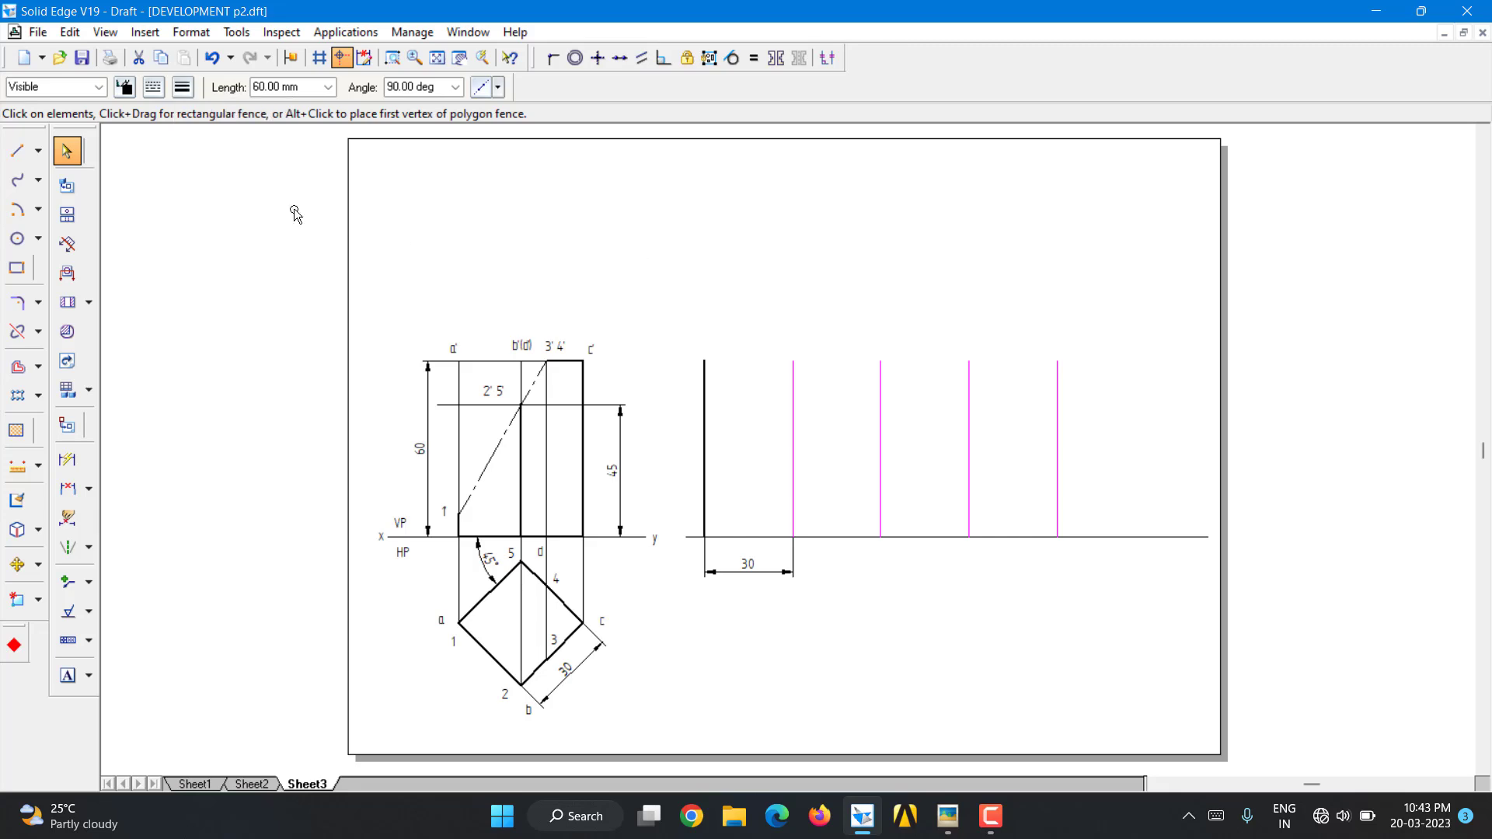
pyautogui.click(182, 86)
pyautogui.click(196, 148)
pyautogui.click(663, 227)
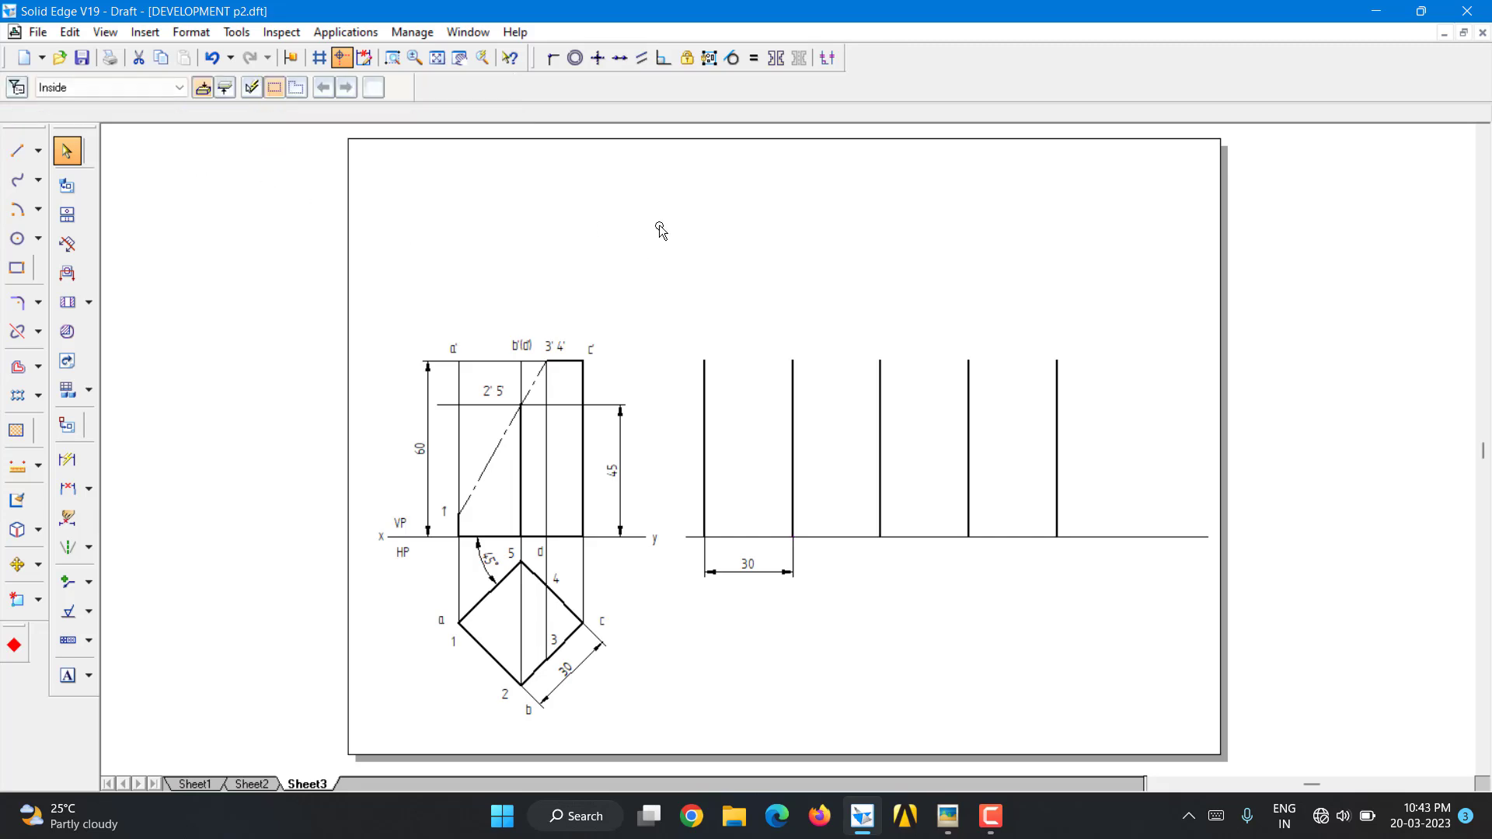
# Draw the development's top edge as 0.50 mm wide line segments joining the upper ends of the five vertical lines
pyautogui.click(17, 150)
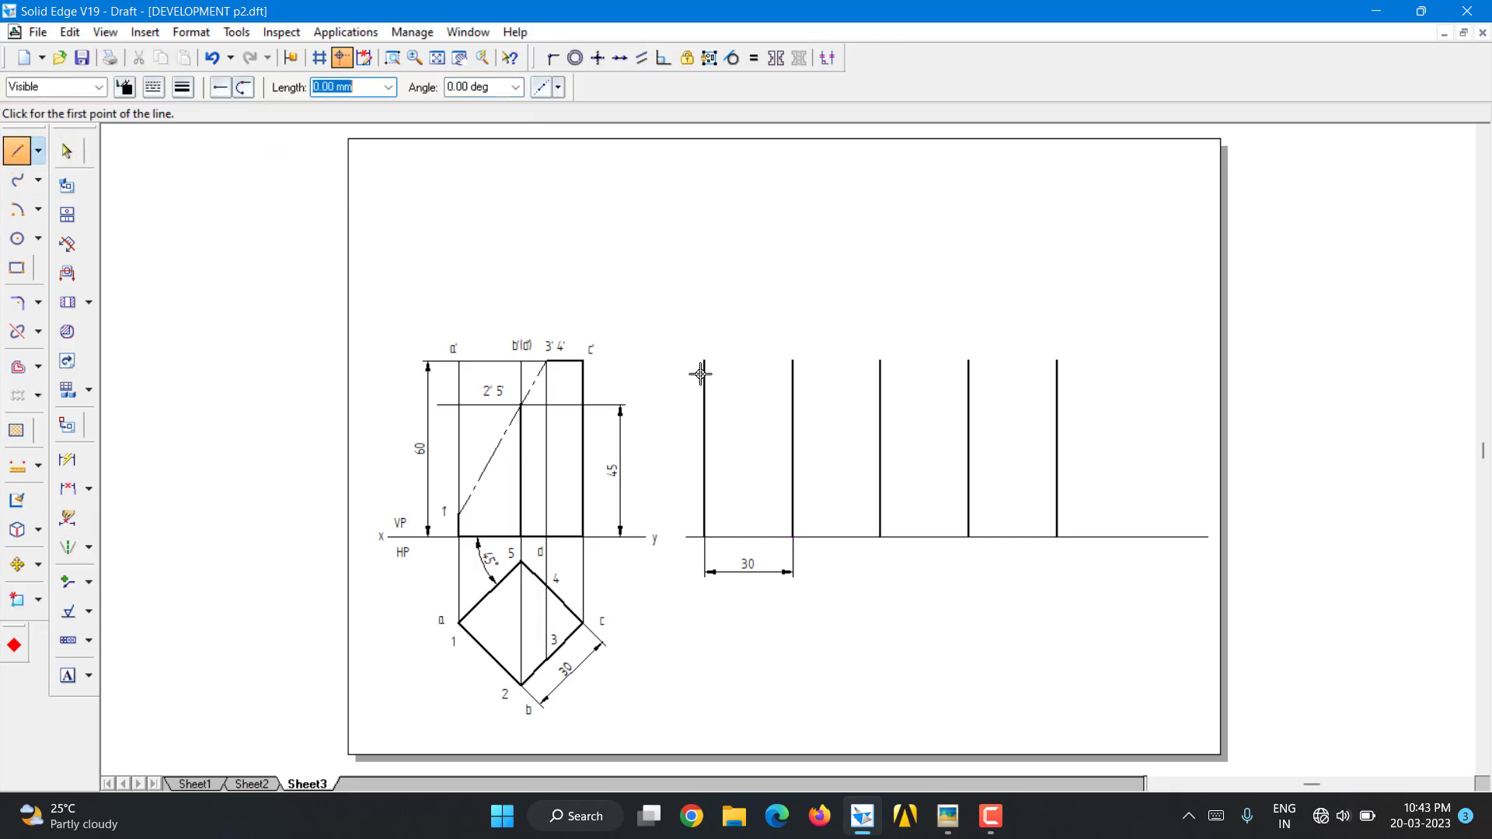
pyautogui.click(192, 88)
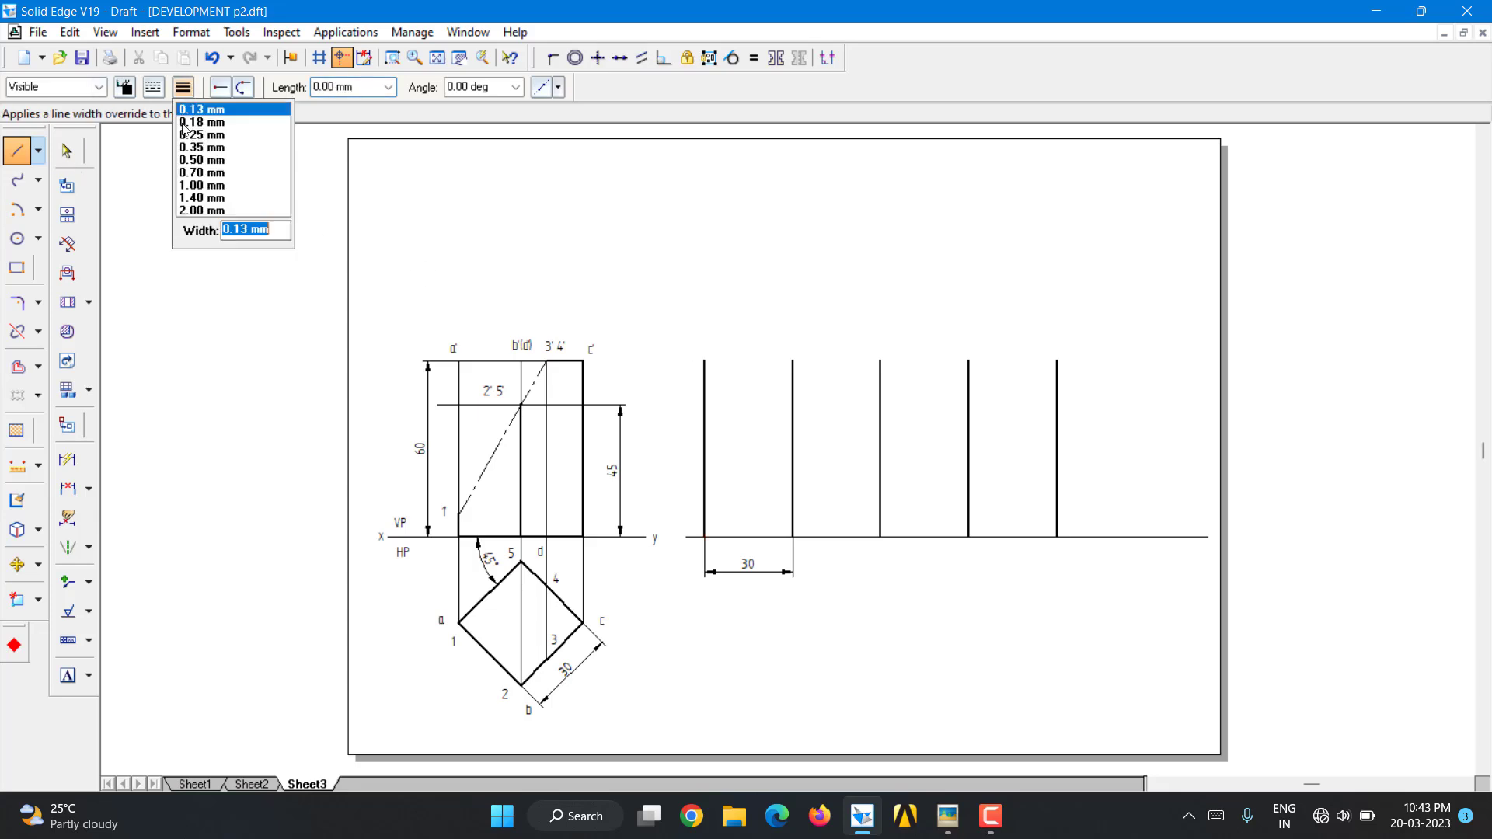
pyautogui.click(195, 158)
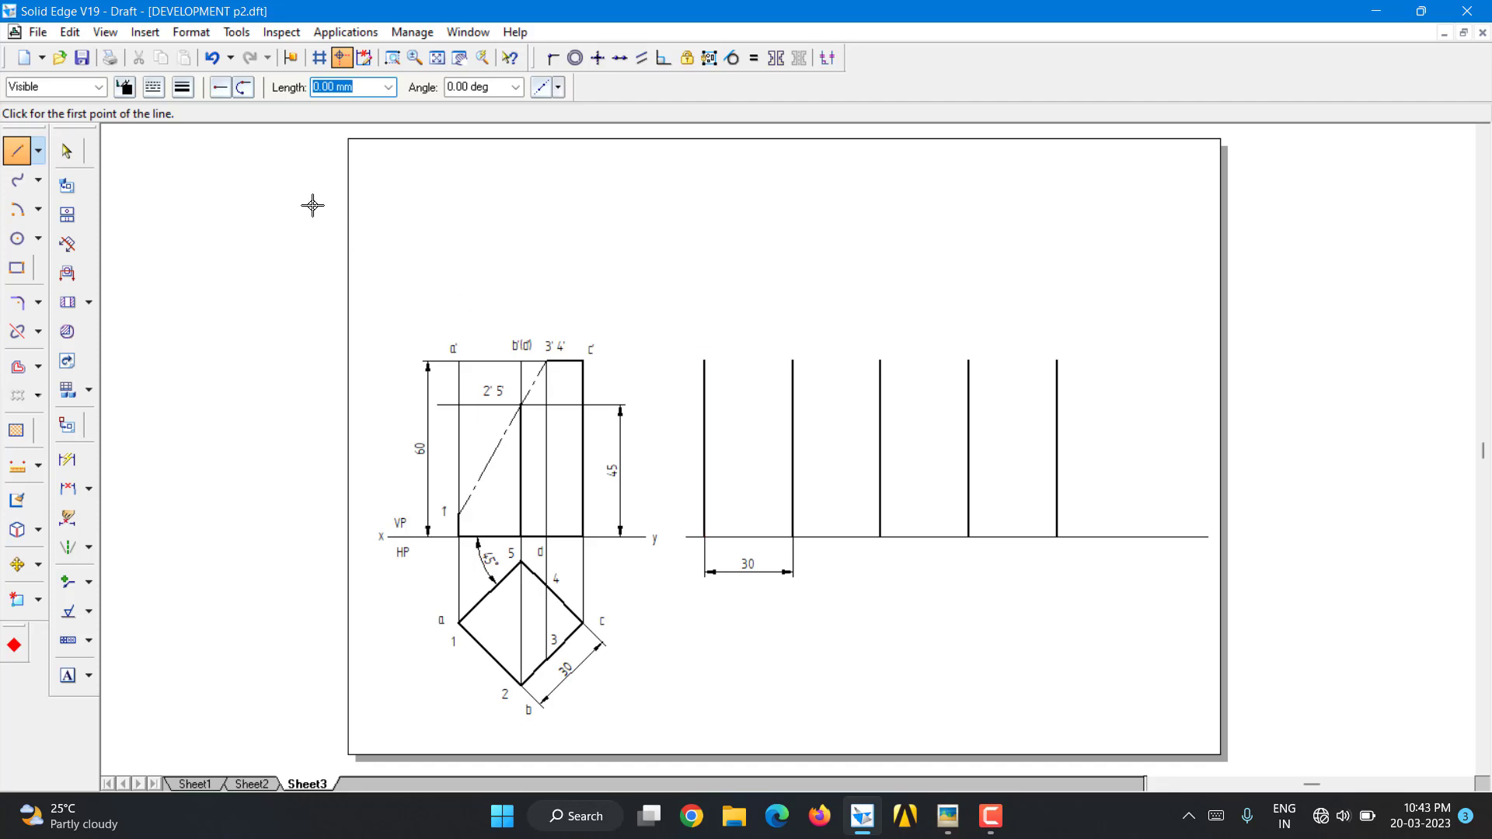
pyautogui.click(705, 360)
pyautogui.click(794, 361)
pyautogui.click(880, 360)
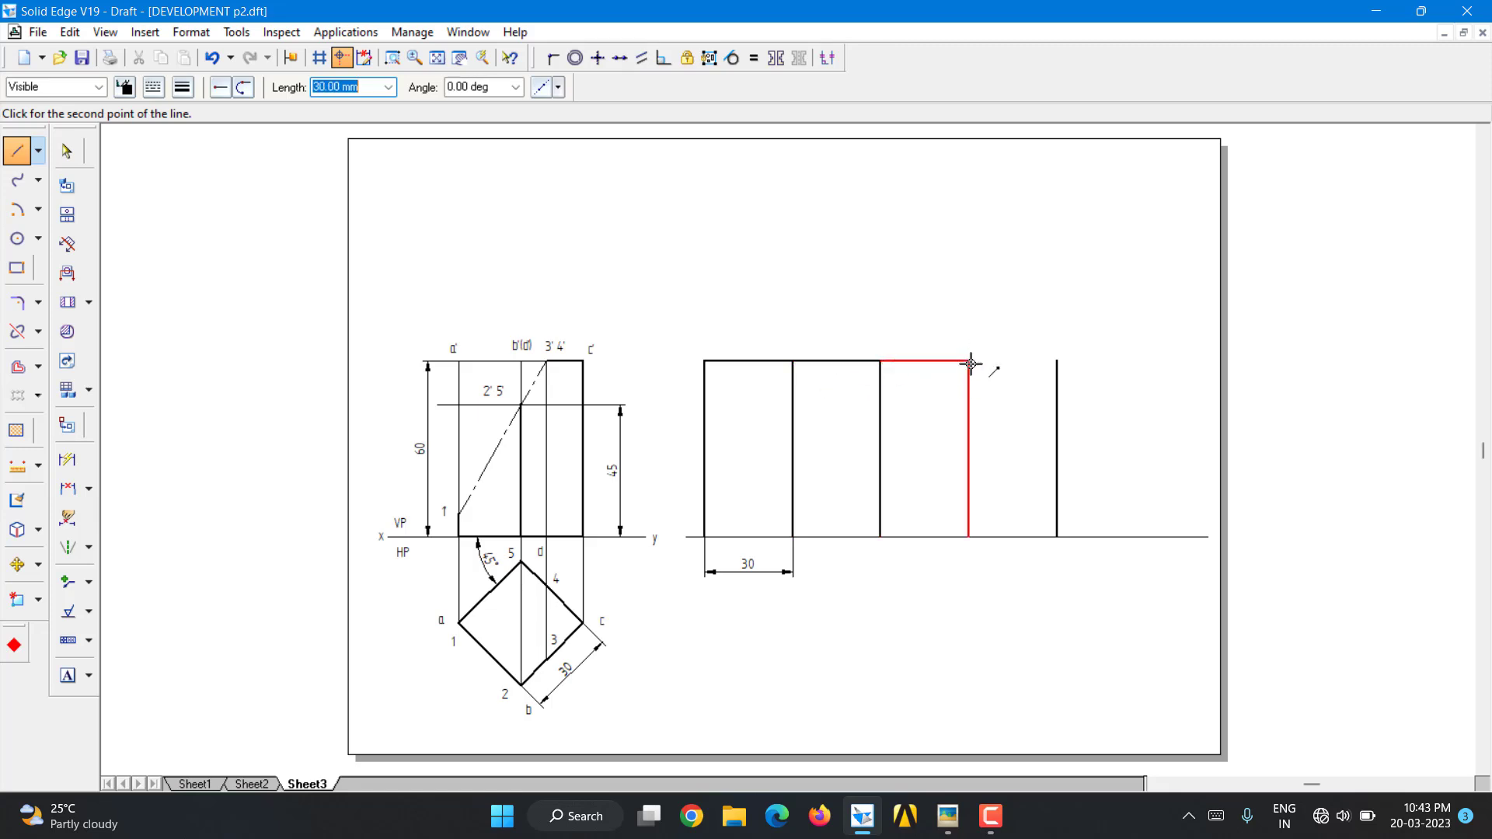
pyautogui.click(970, 360)
pyautogui.click(1056, 360)
pyautogui.rightClick(1052, 385)
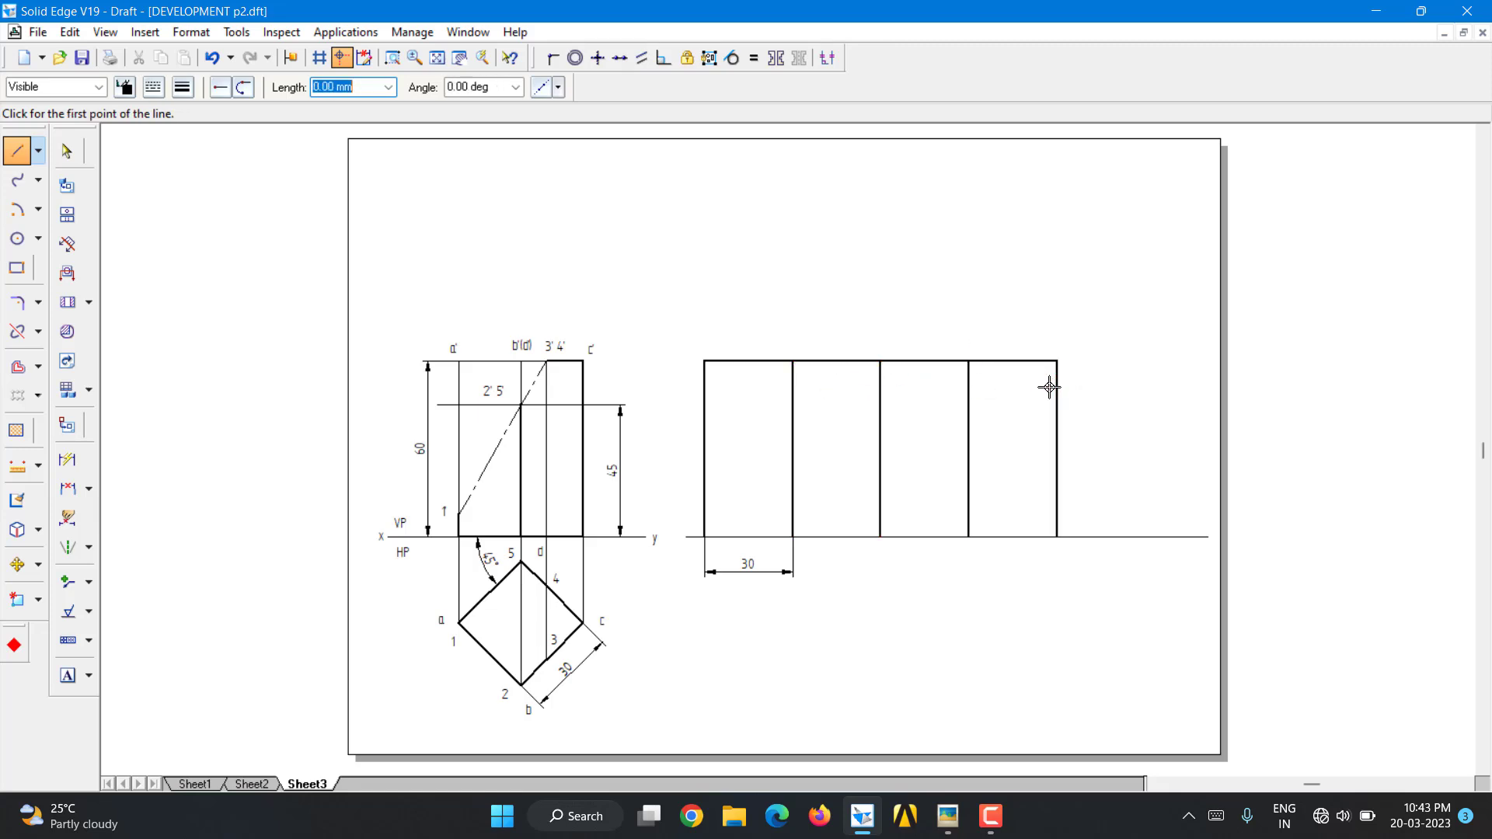
# Draw the development's bottom edge as line segments joining the lower ends of the five vertical lines
pyautogui.click(703, 534)
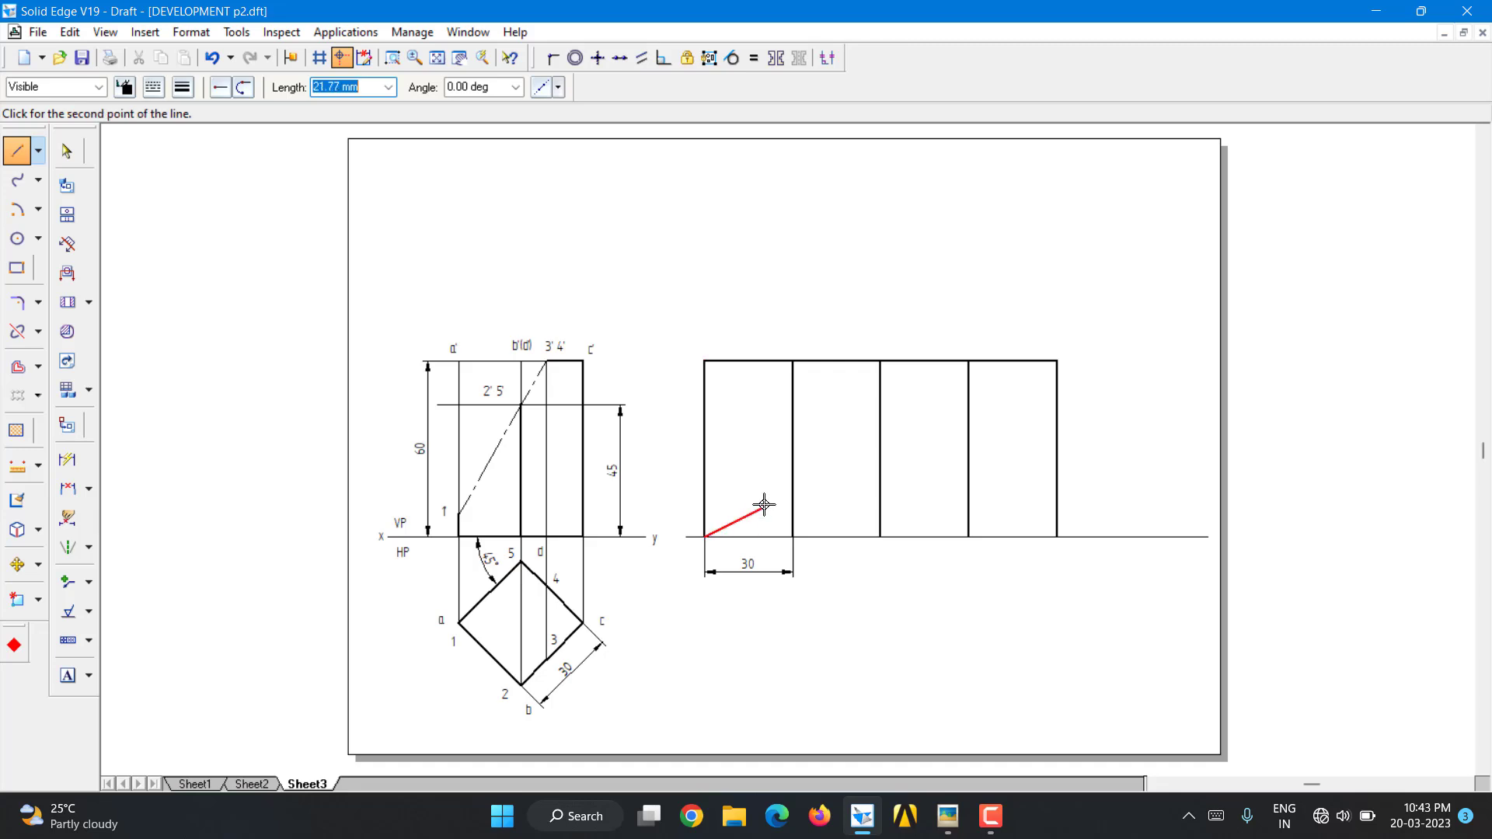
pyautogui.click(793, 536)
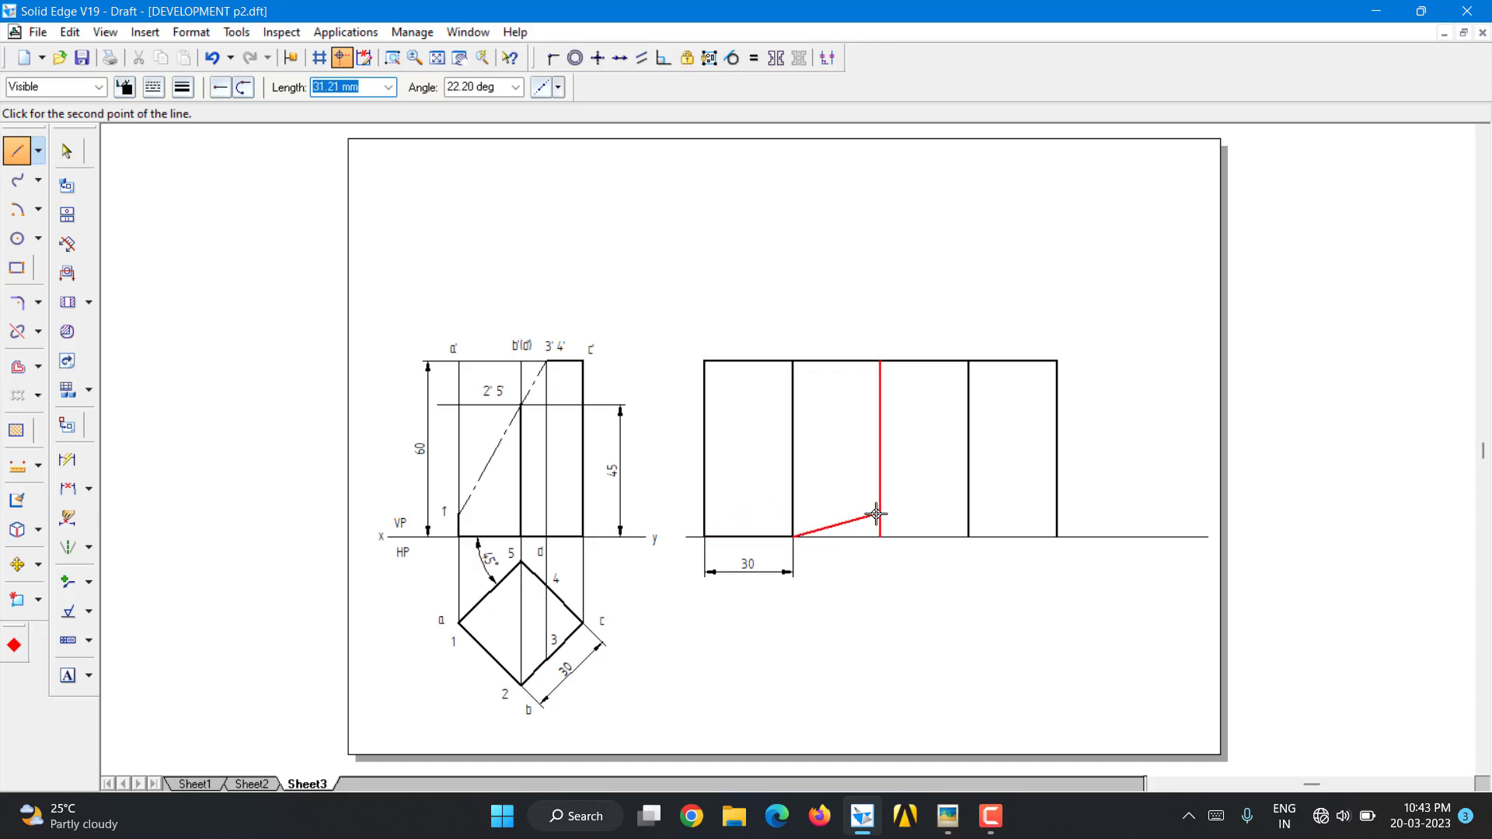
pyautogui.click(880, 536)
pyautogui.click(968, 536)
pyautogui.click(1057, 536)
pyautogui.rightClick(1026, 650)
# Dimension the development's height beside its last vertical line and its overall width below the 30 mm dimension
pyautogui.click(65, 463)
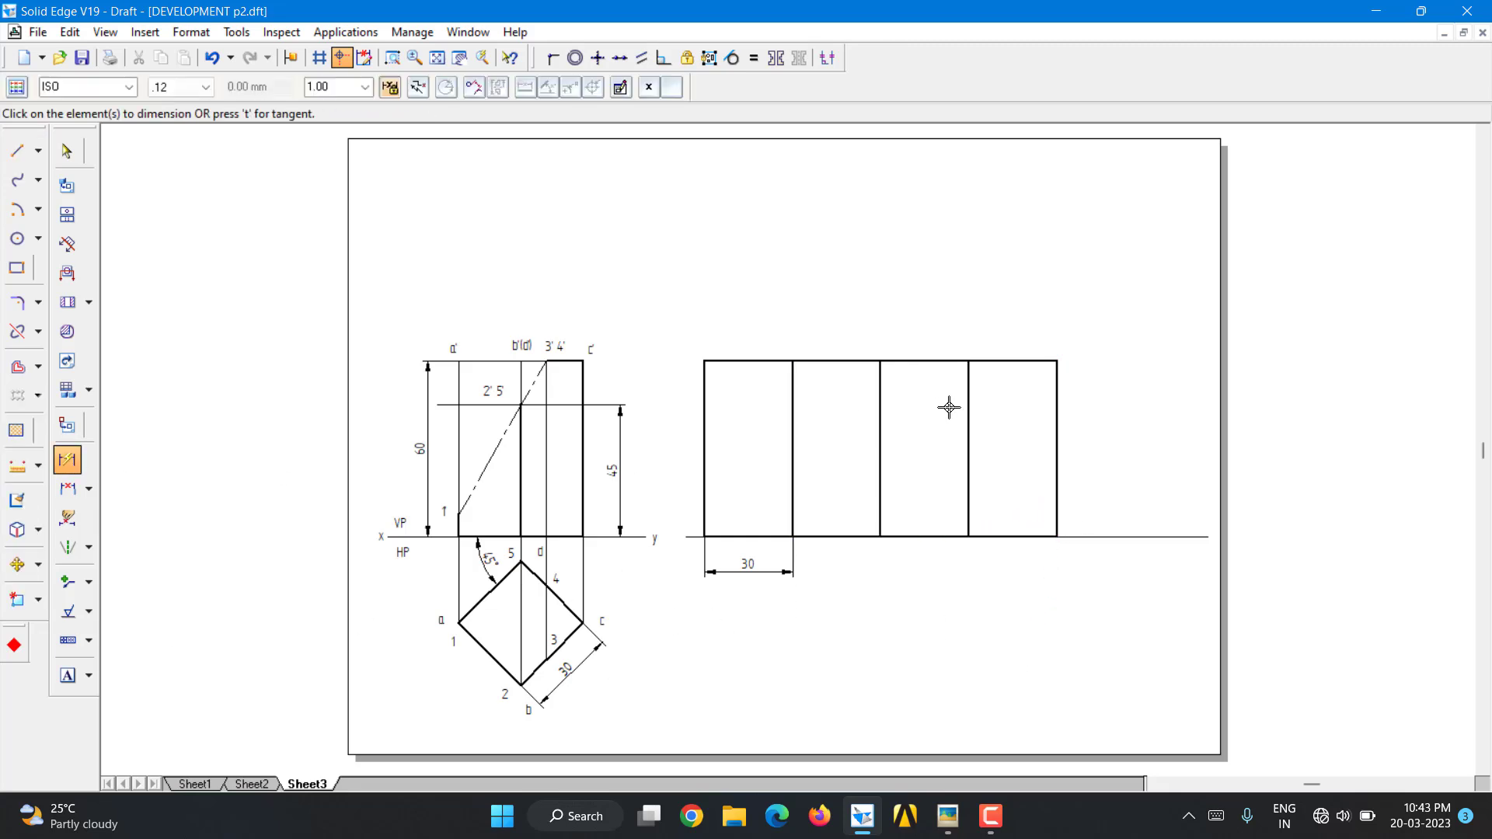
pyautogui.click(1056, 457)
pyautogui.click(1101, 461)
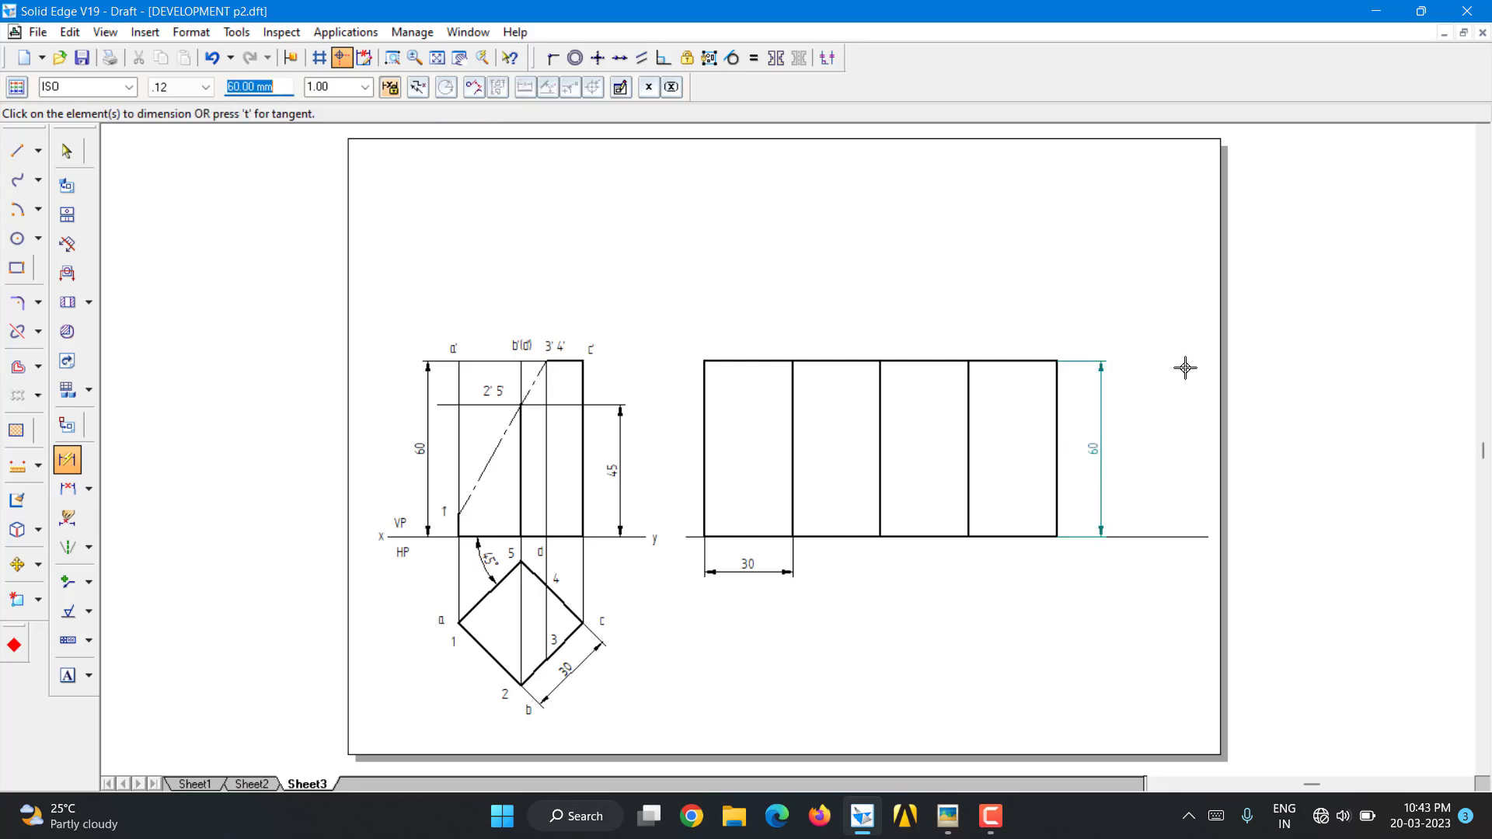
pyautogui.click(705, 504)
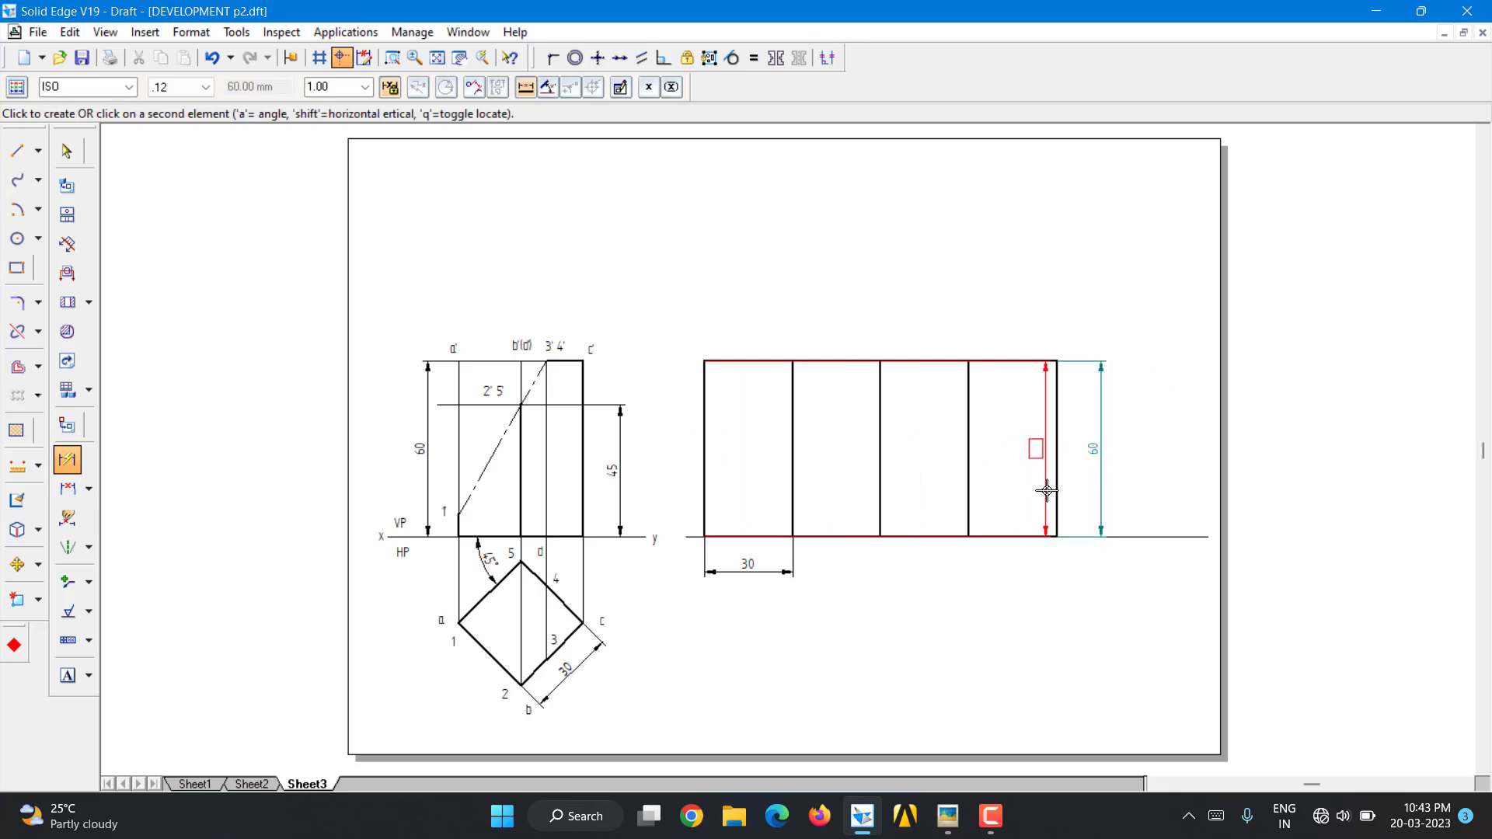
pyautogui.click(1055, 497)
pyautogui.click(957, 602)
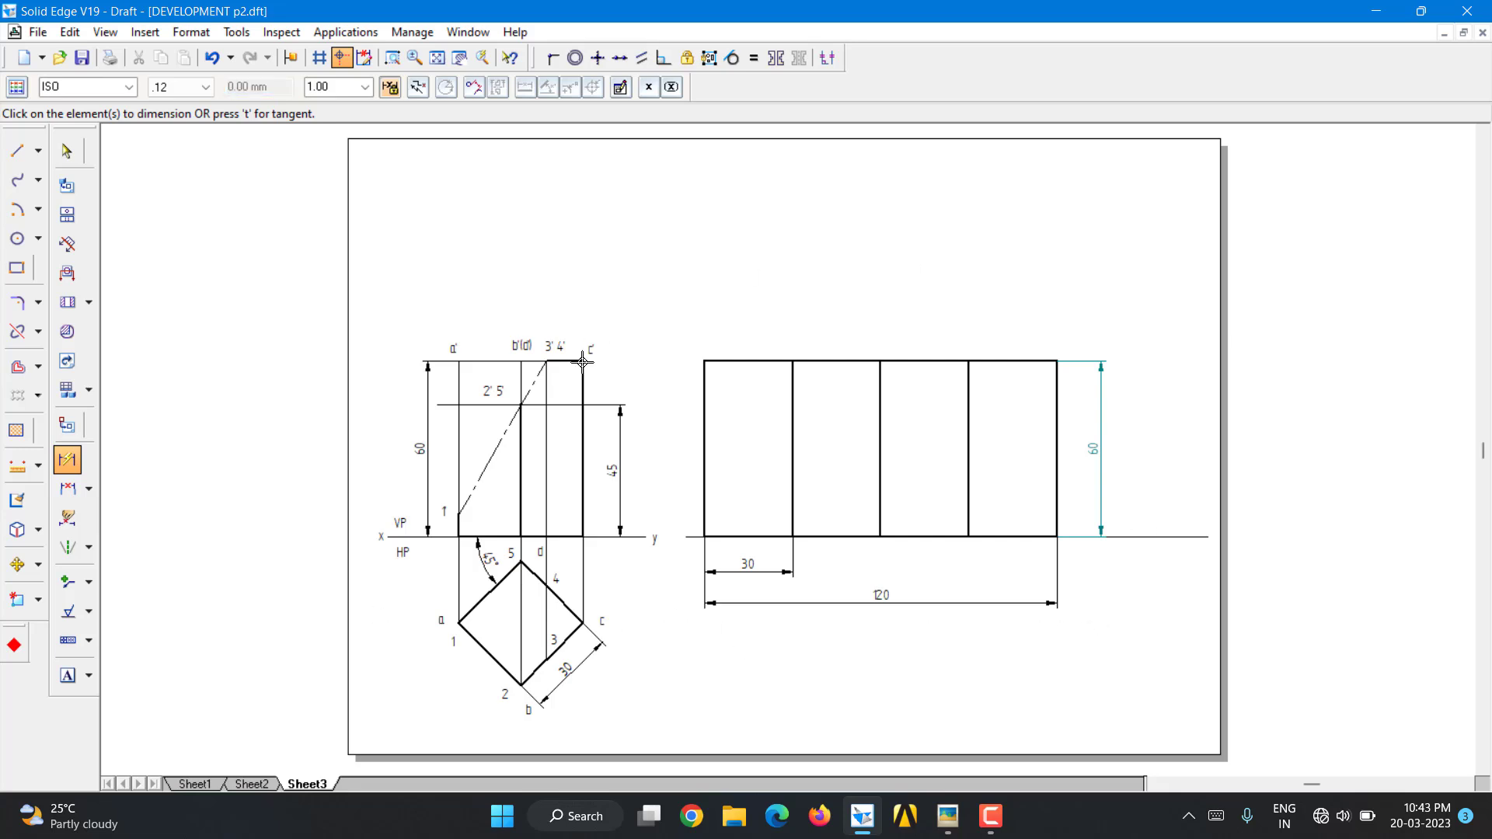
# Label the upper ends of the development's five vertical lines A, B, C, D and A
pyautogui.click(68, 675)
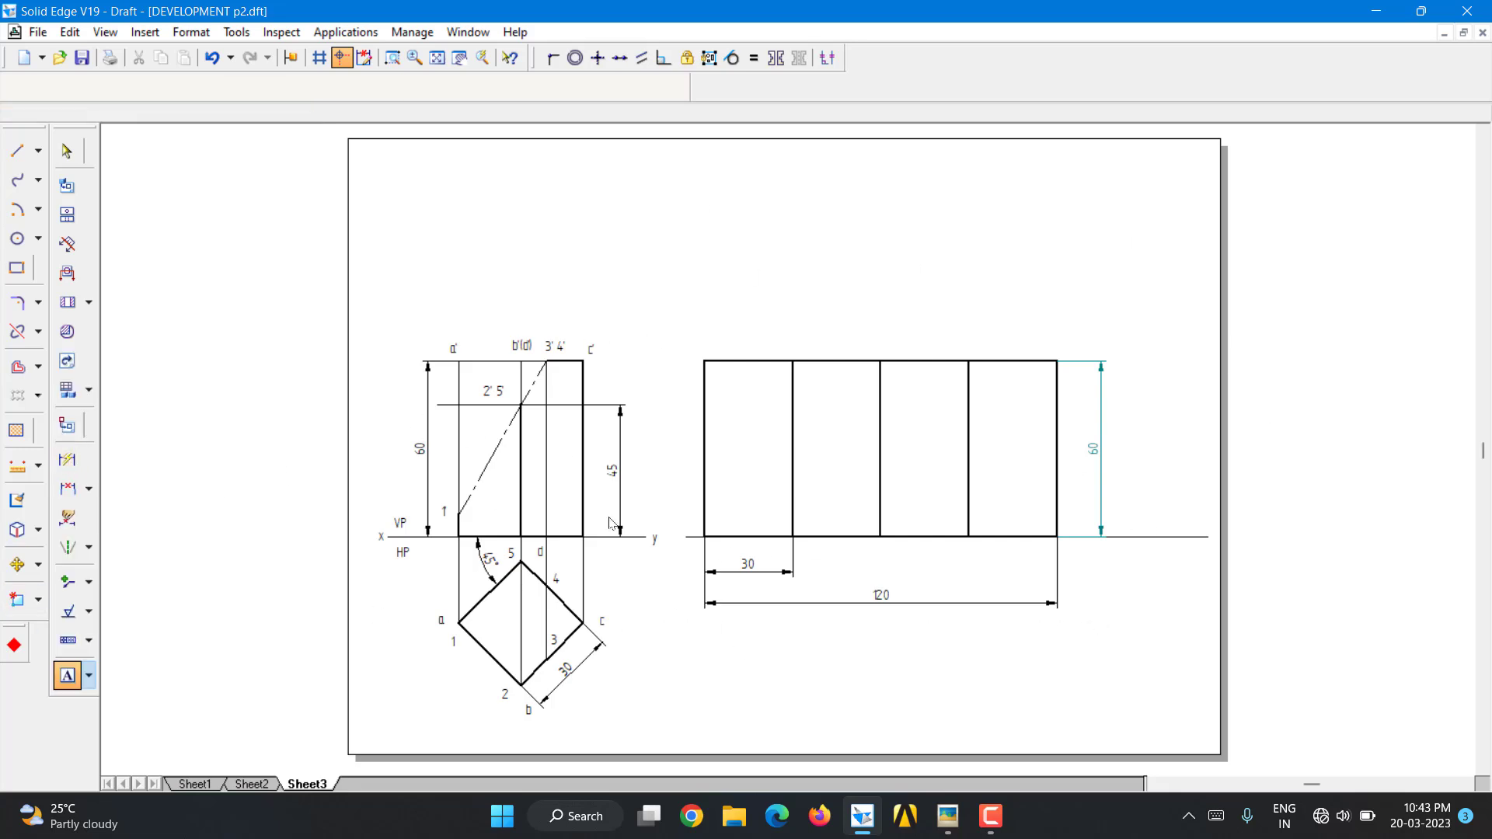
pyautogui.click(699, 337)
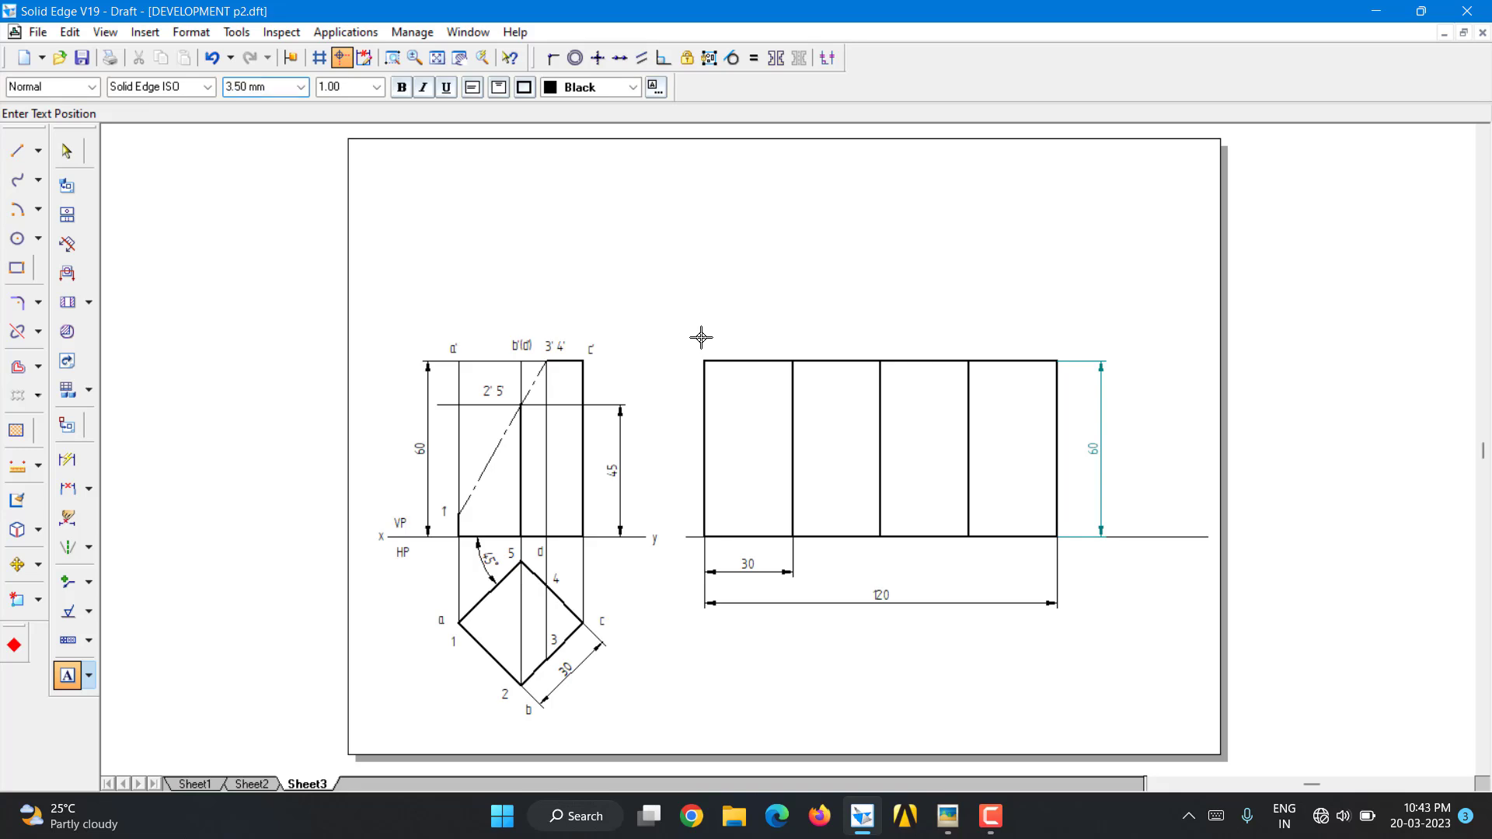
pyautogui.write('A')
pyautogui.press('BackSpace')
pyautogui.click(789, 337)
pyautogui.write('B')
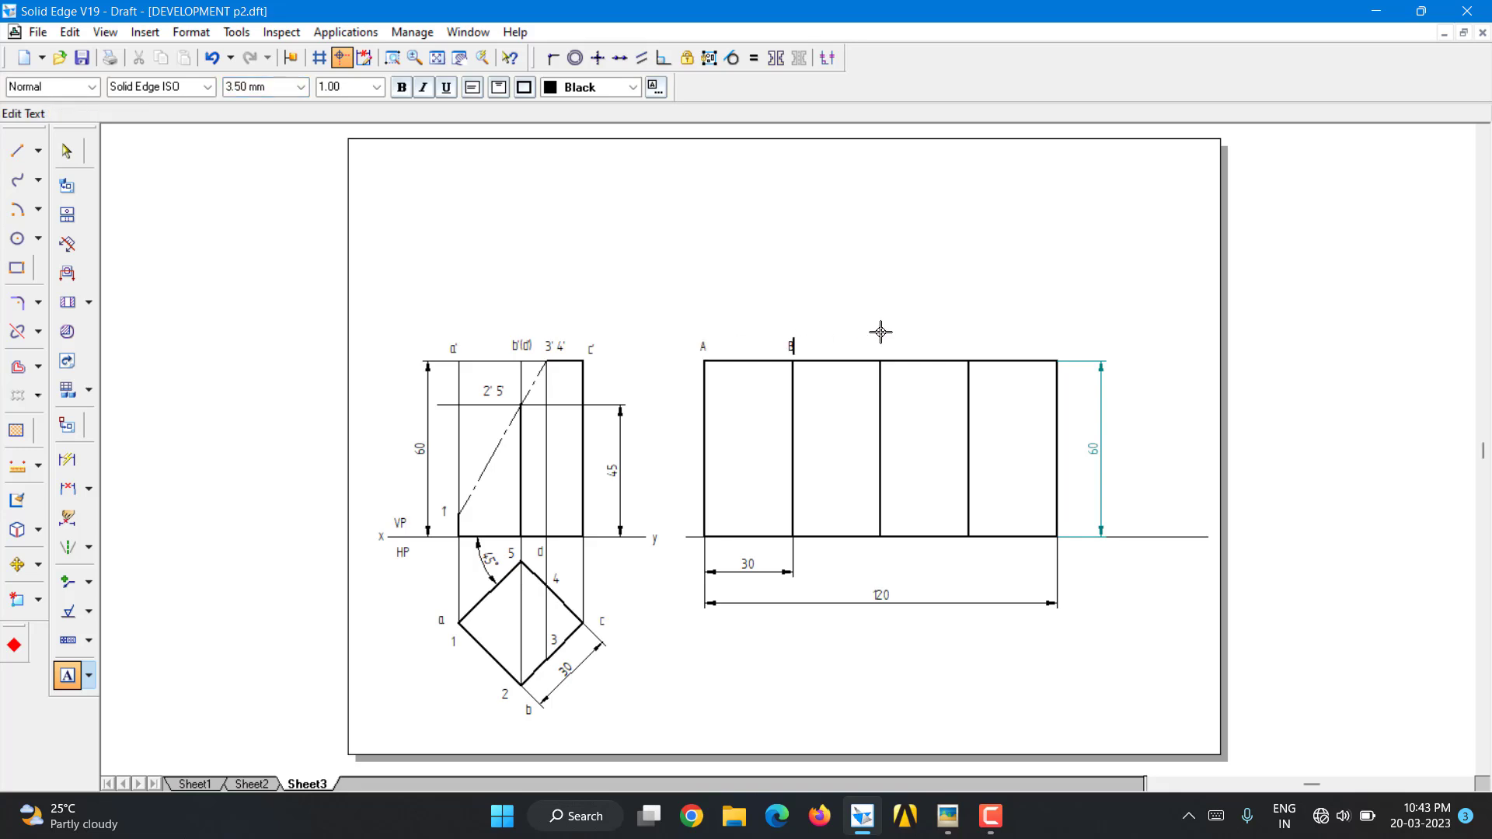
pyautogui.write('C')
pyautogui.click(965, 336)
pyautogui.write('D')
pyautogui.click(1059, 333)
pyautogui.write('A')
# Draw thin horizontal projection lines from point 1' to the development's last edge A and from 2' 5' to edge D
pyautogui.click(17, 149)
pyautogui.press('Tab')
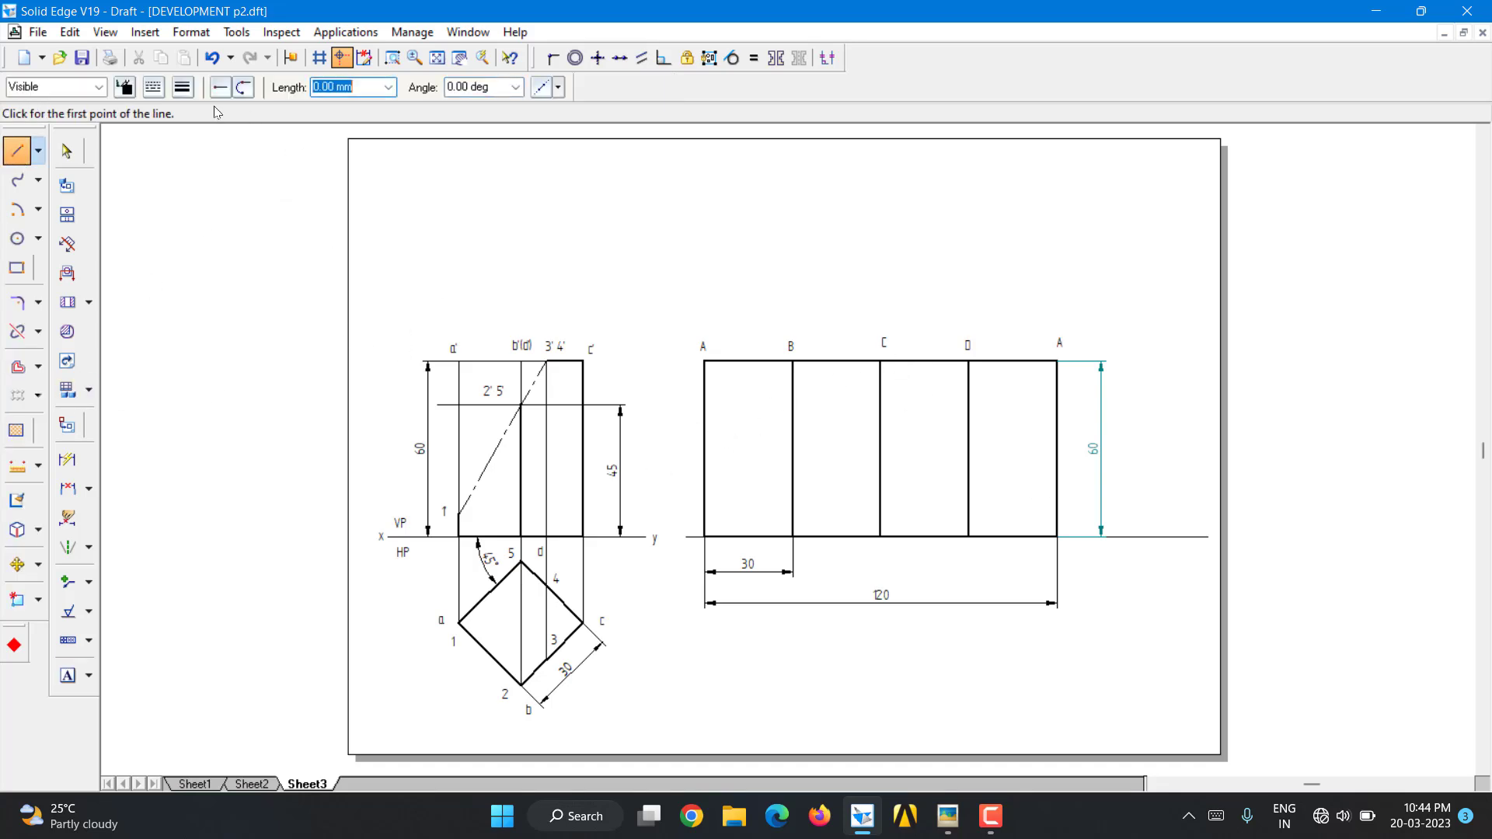
pyautogui.click(184, 87)
pyautogui.click(153, 86)
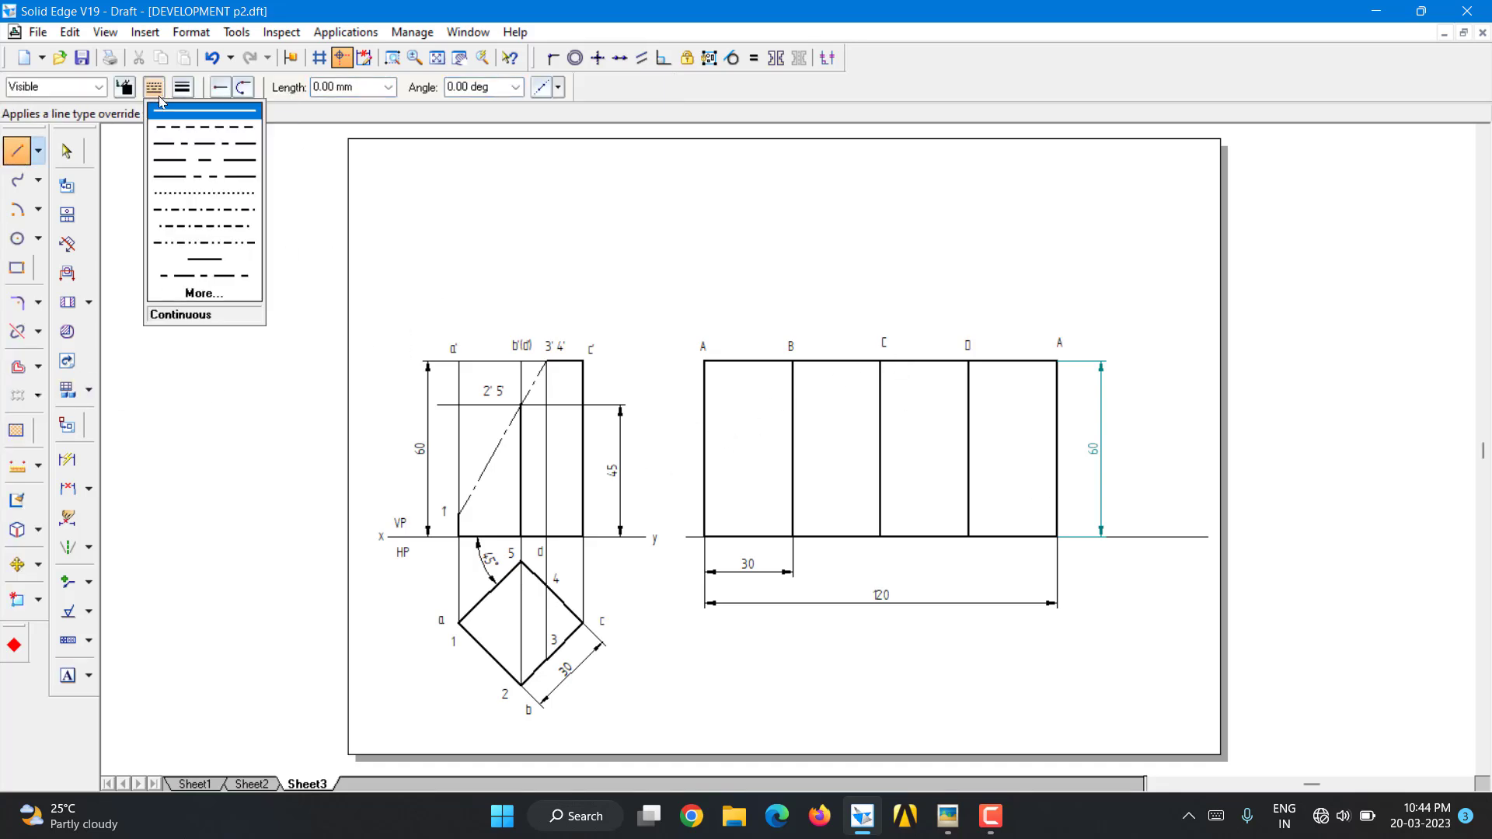
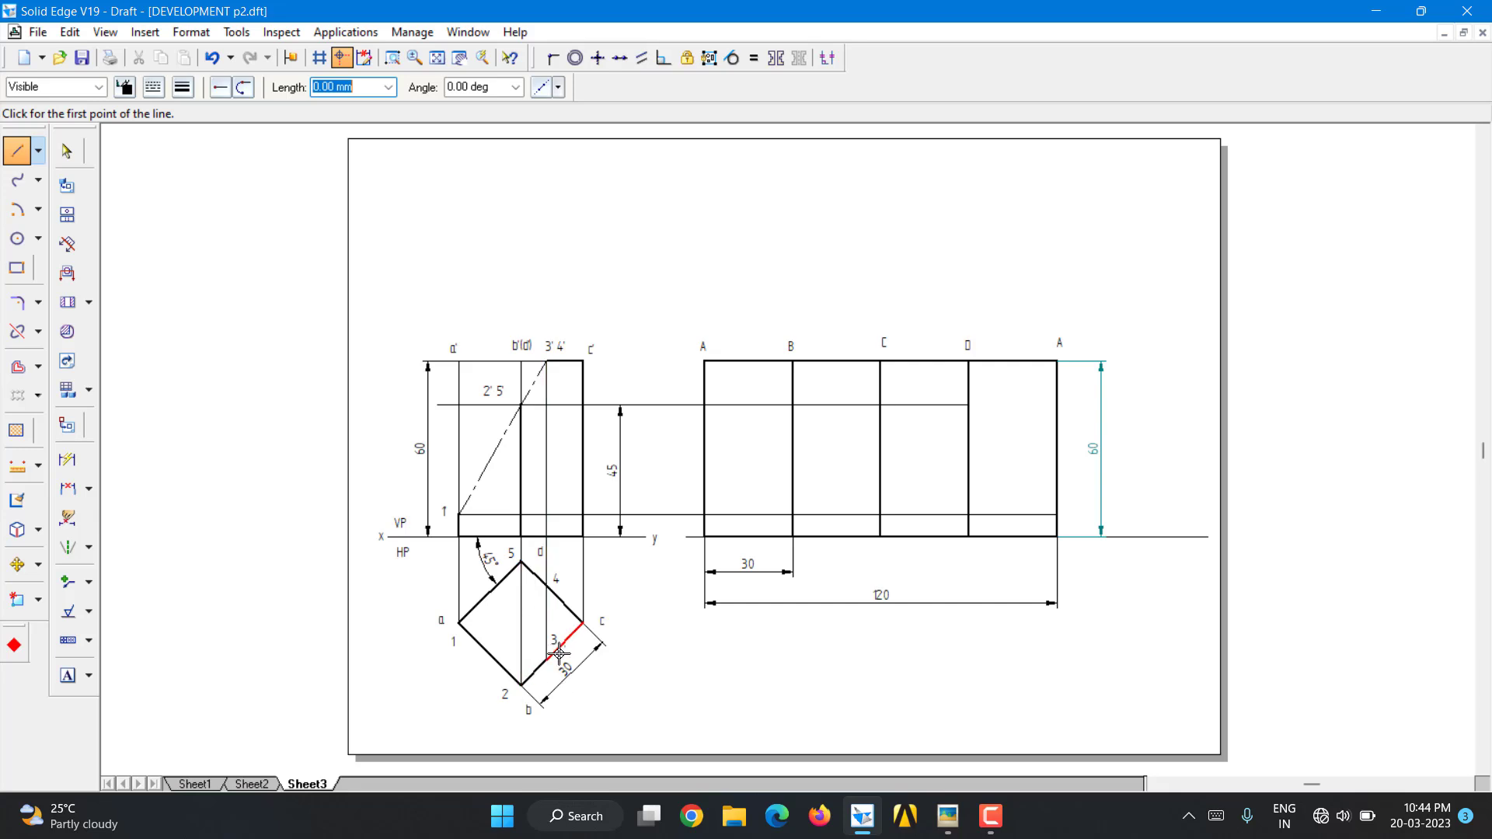
# Dimension the segments from corner b to point 3 and from point 5 to point 4 in the top view
pyautogui.click(68, 459)
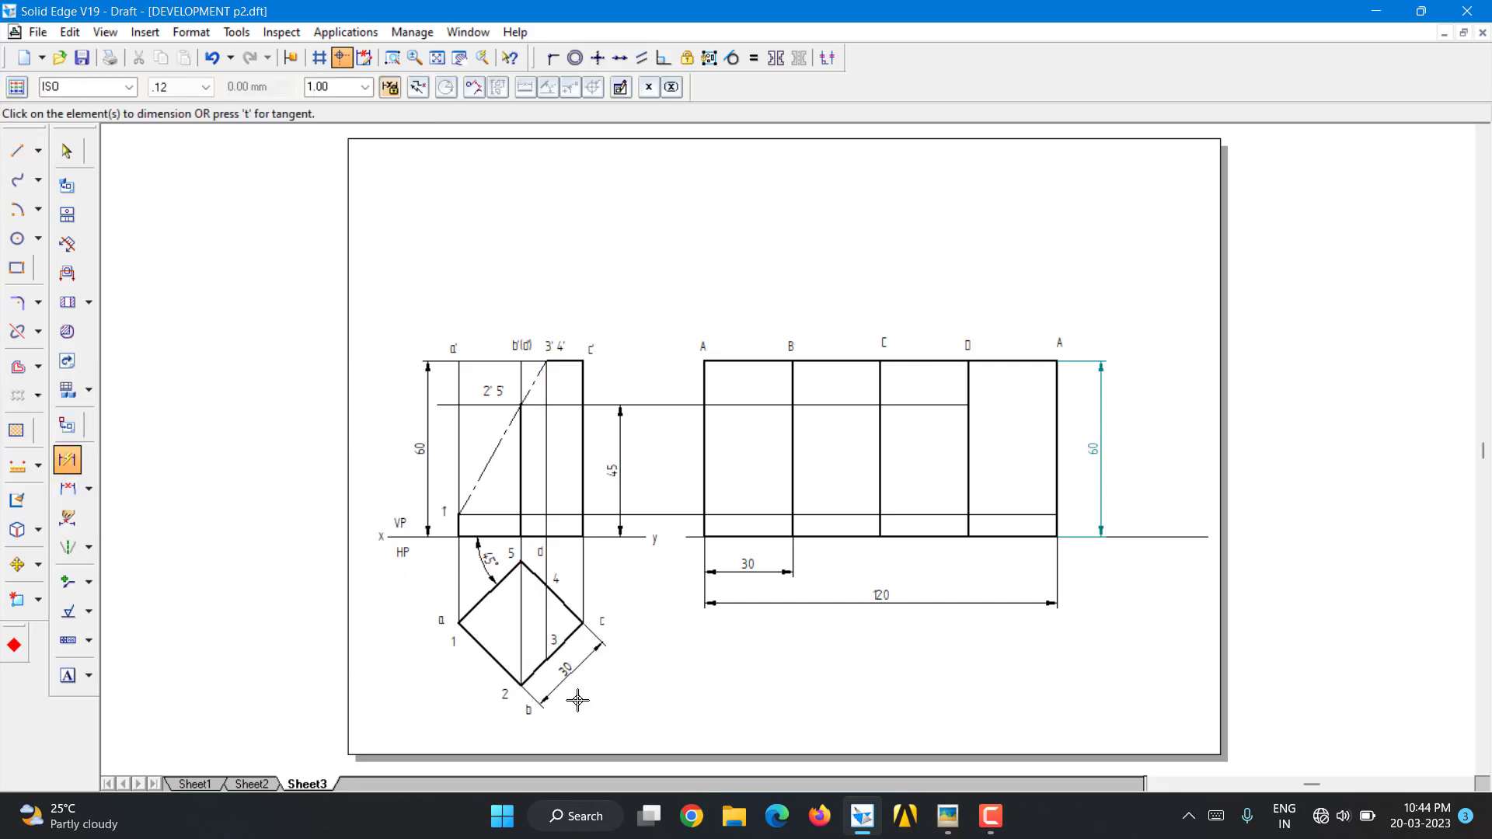
pyautogui.click(527, 679)
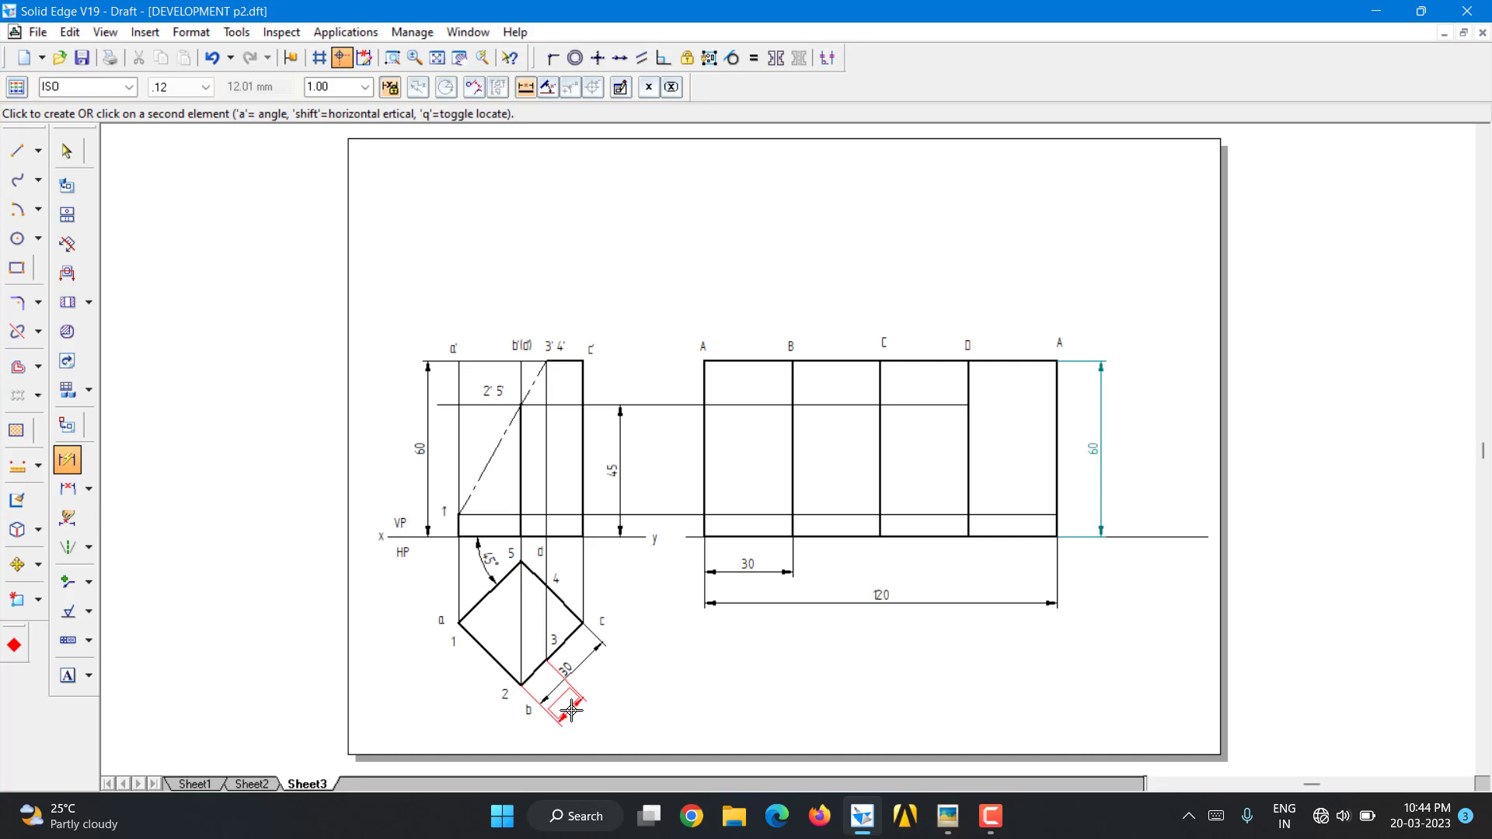
pyautogui.click(569, 701)
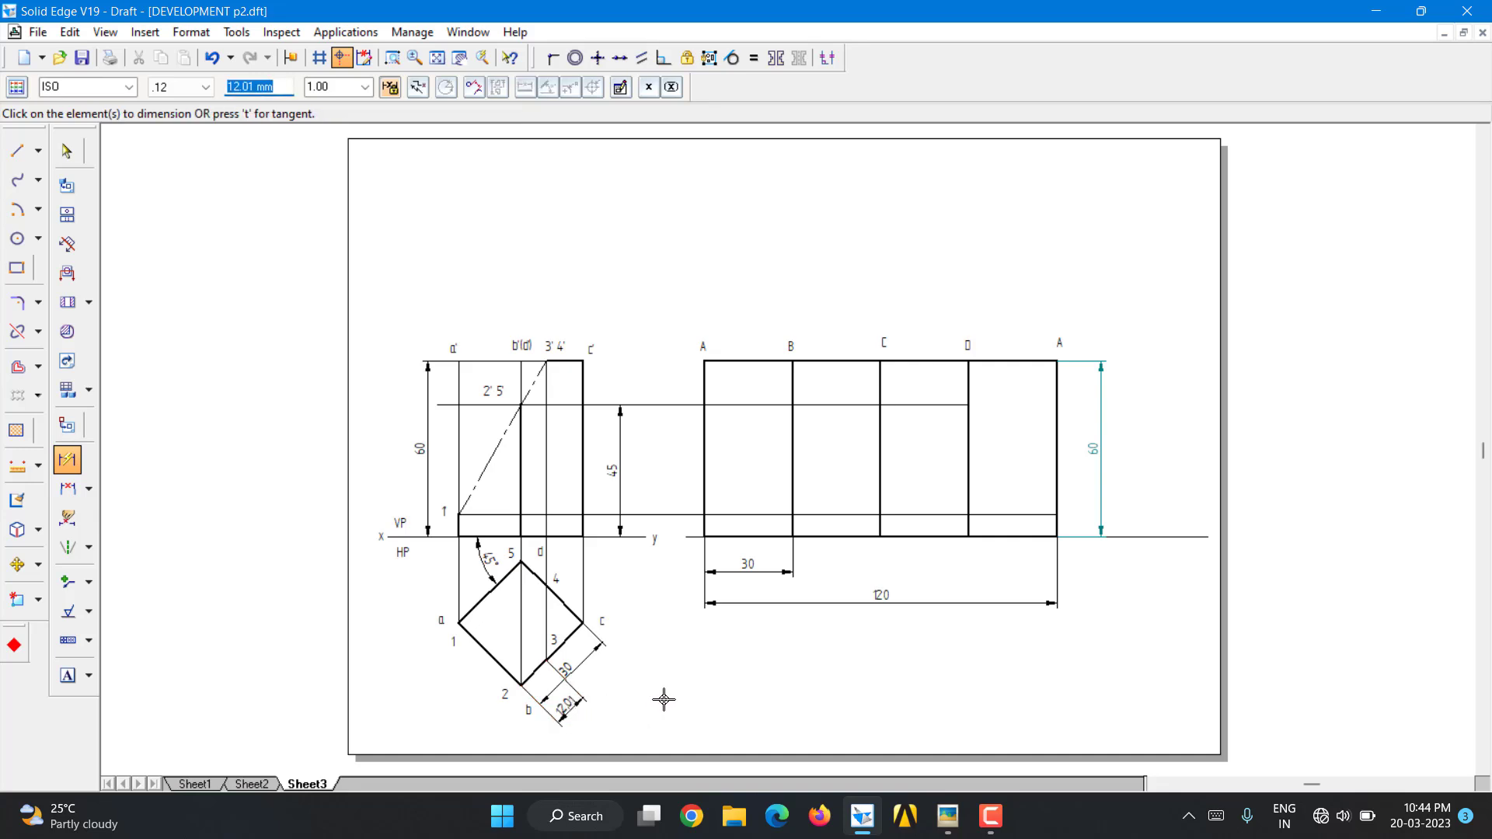
pyautogui.click(533, 581)
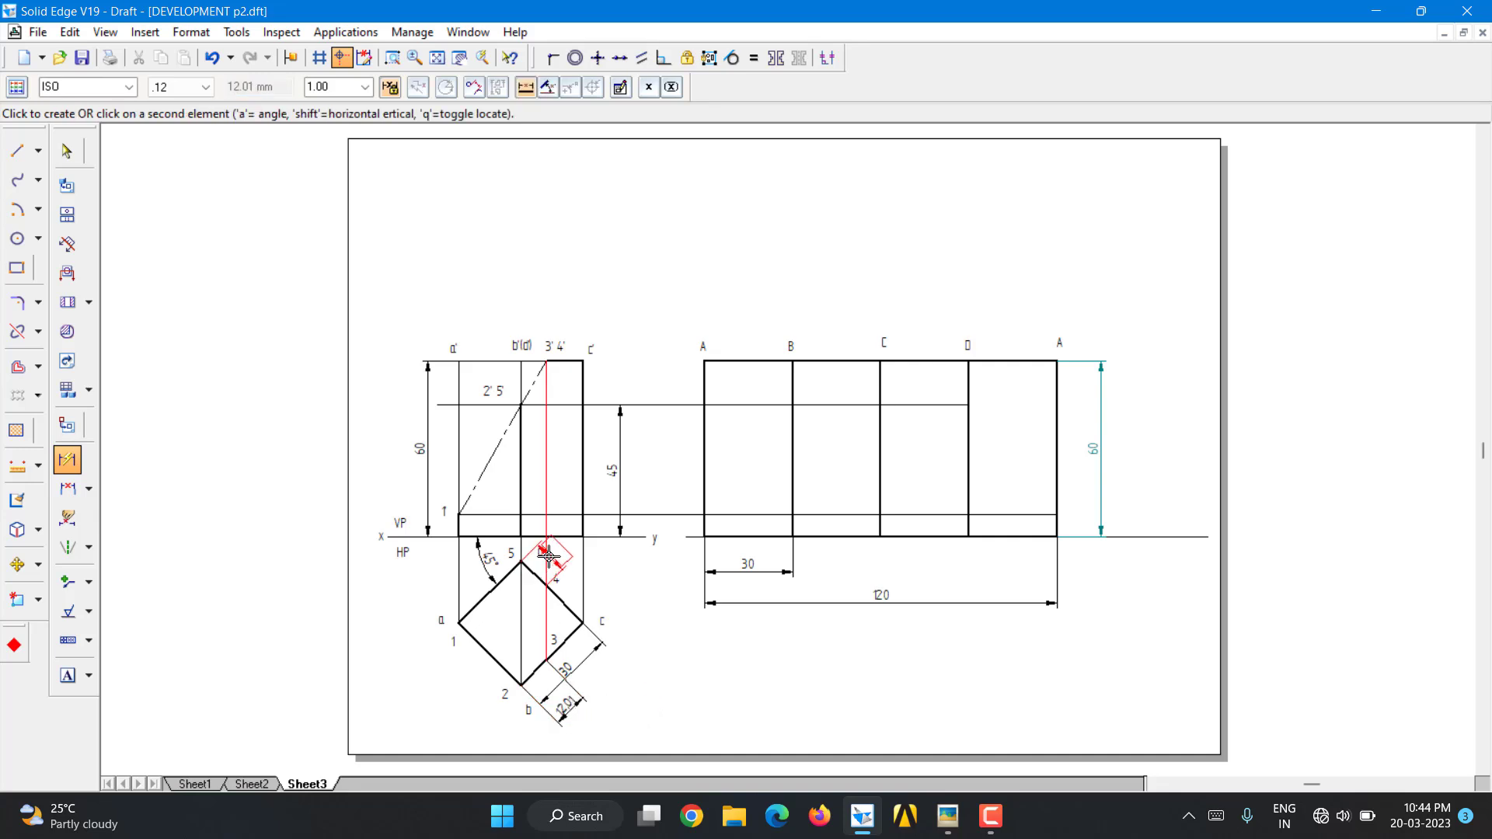
pyautogui.click(547, 558)
pyautogui.press('Escape')
pyautogui.click(533, 582)
pyautogui.click(542, 548)
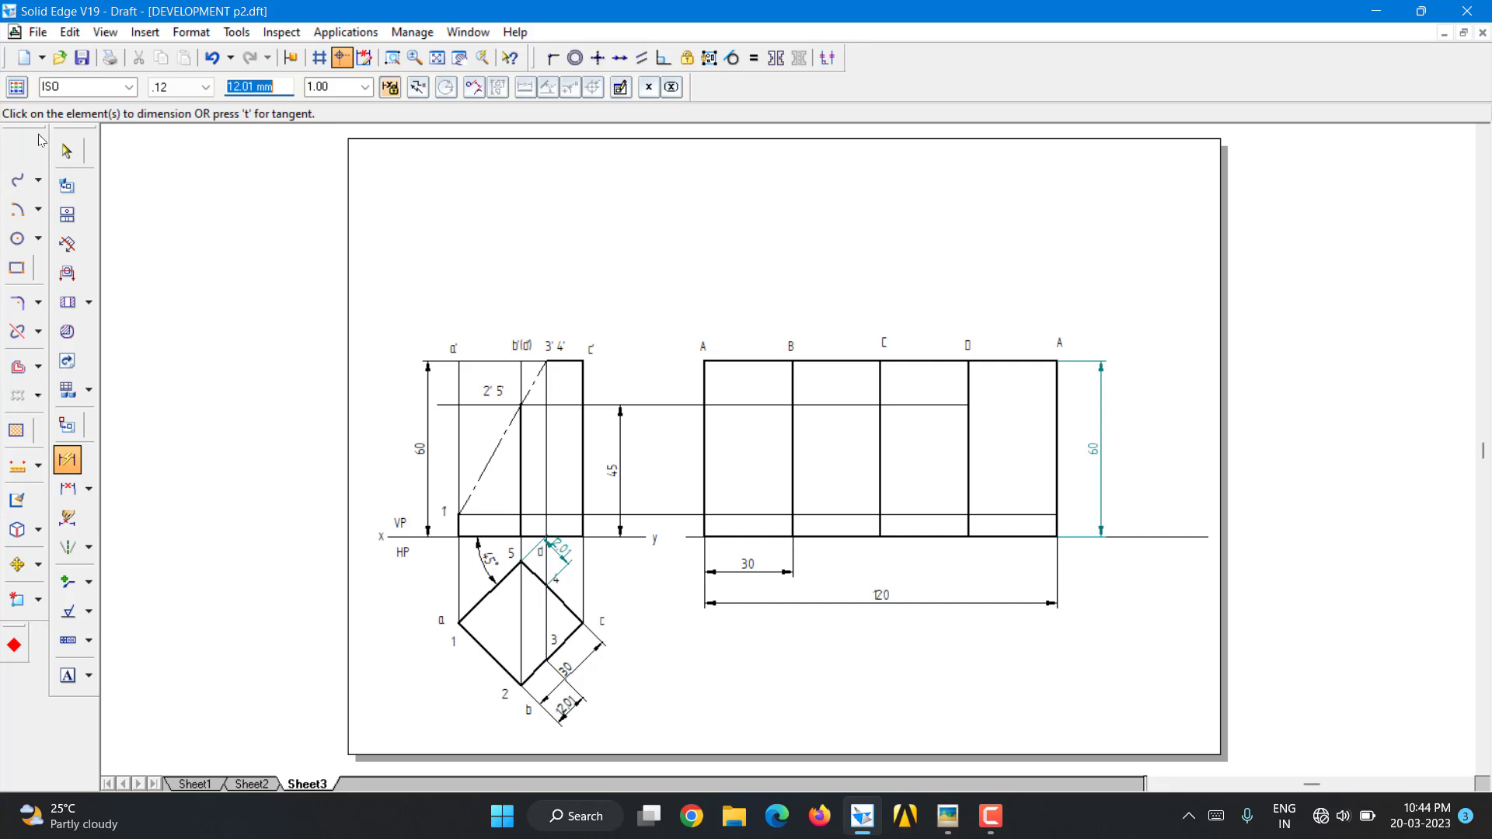
pyautogui.click(67, 150)
pyautogui.click(565, 591)
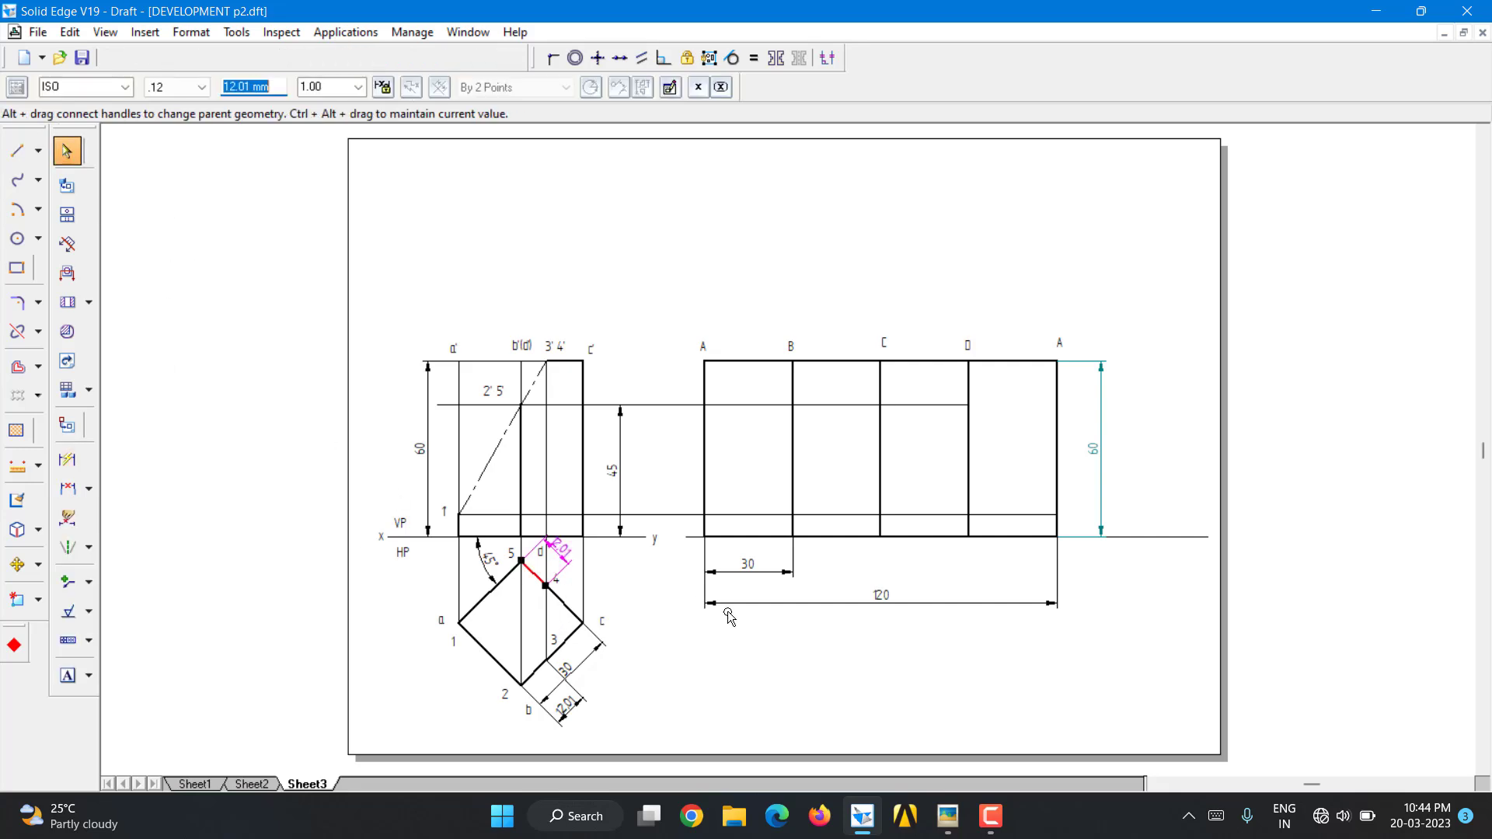
pyautogui.click(276, 400)
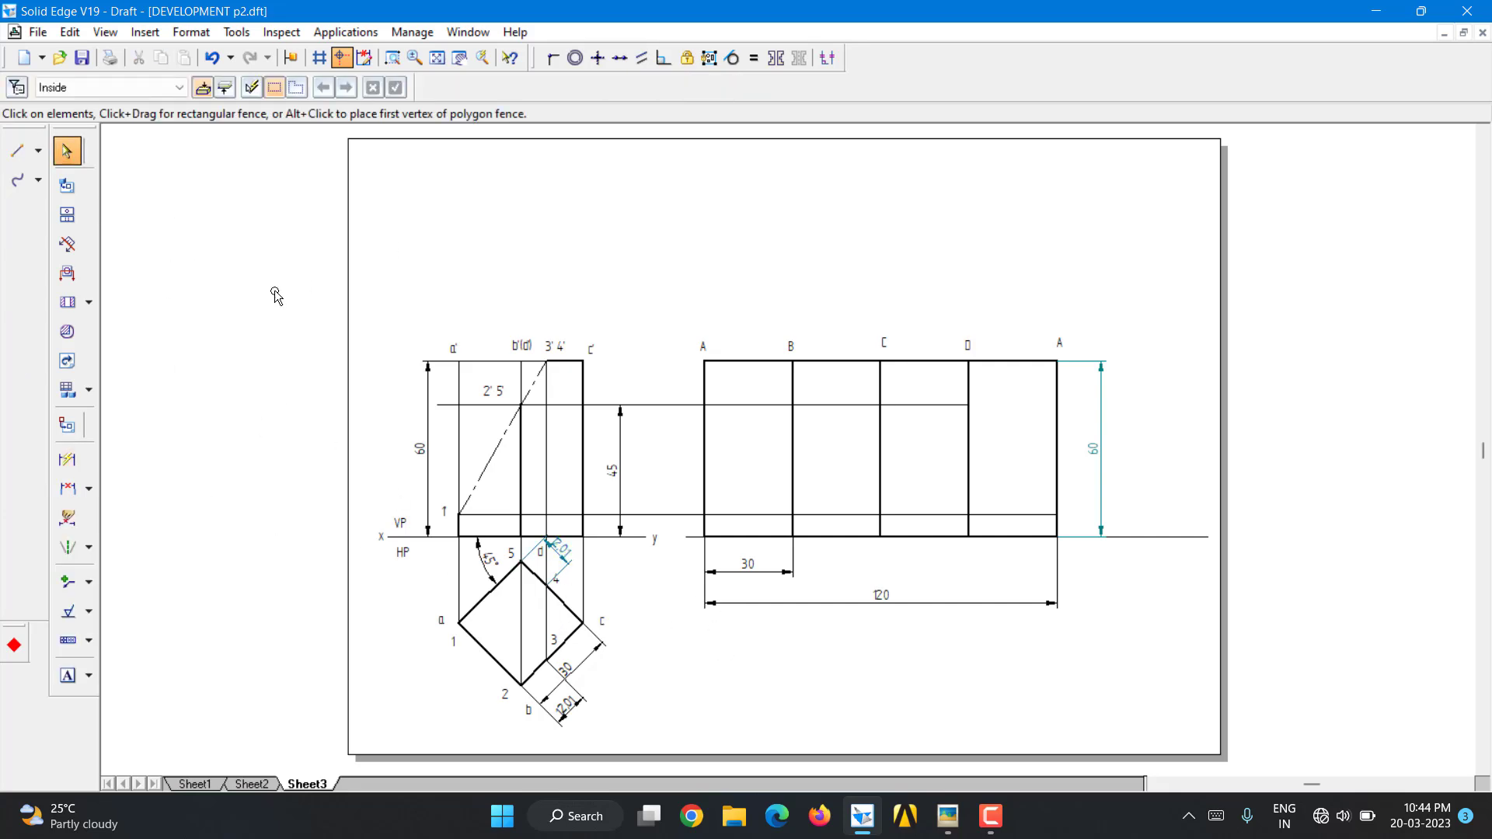
# Add an angle dimension between the inclined cutting-plane line and the horizontal line through 2' 5' in the front view
pyautogui.click(88, 488)
pyautogui.click(143, 510)
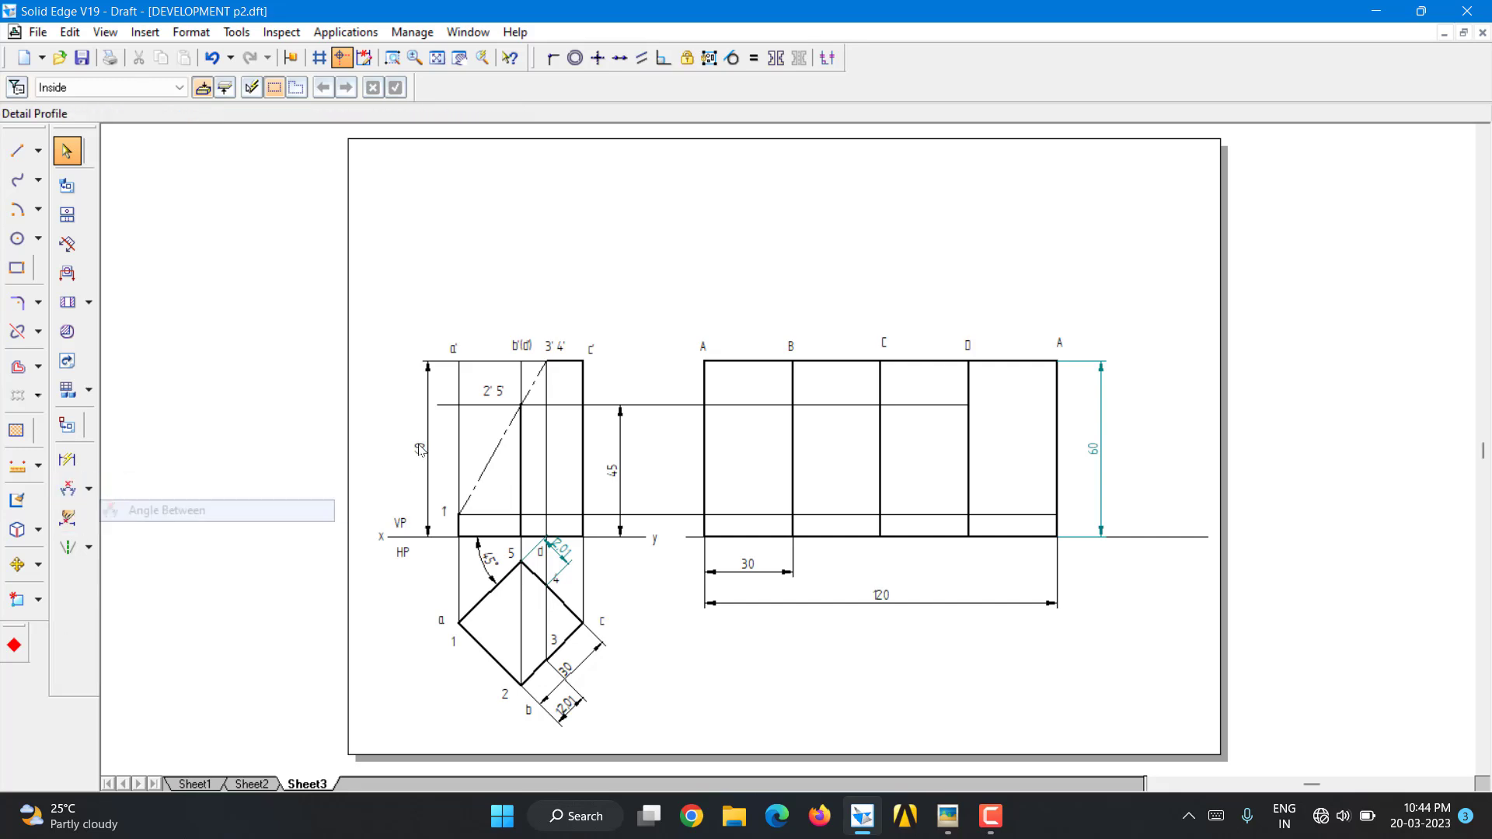
pyautogui.click(551, 403)
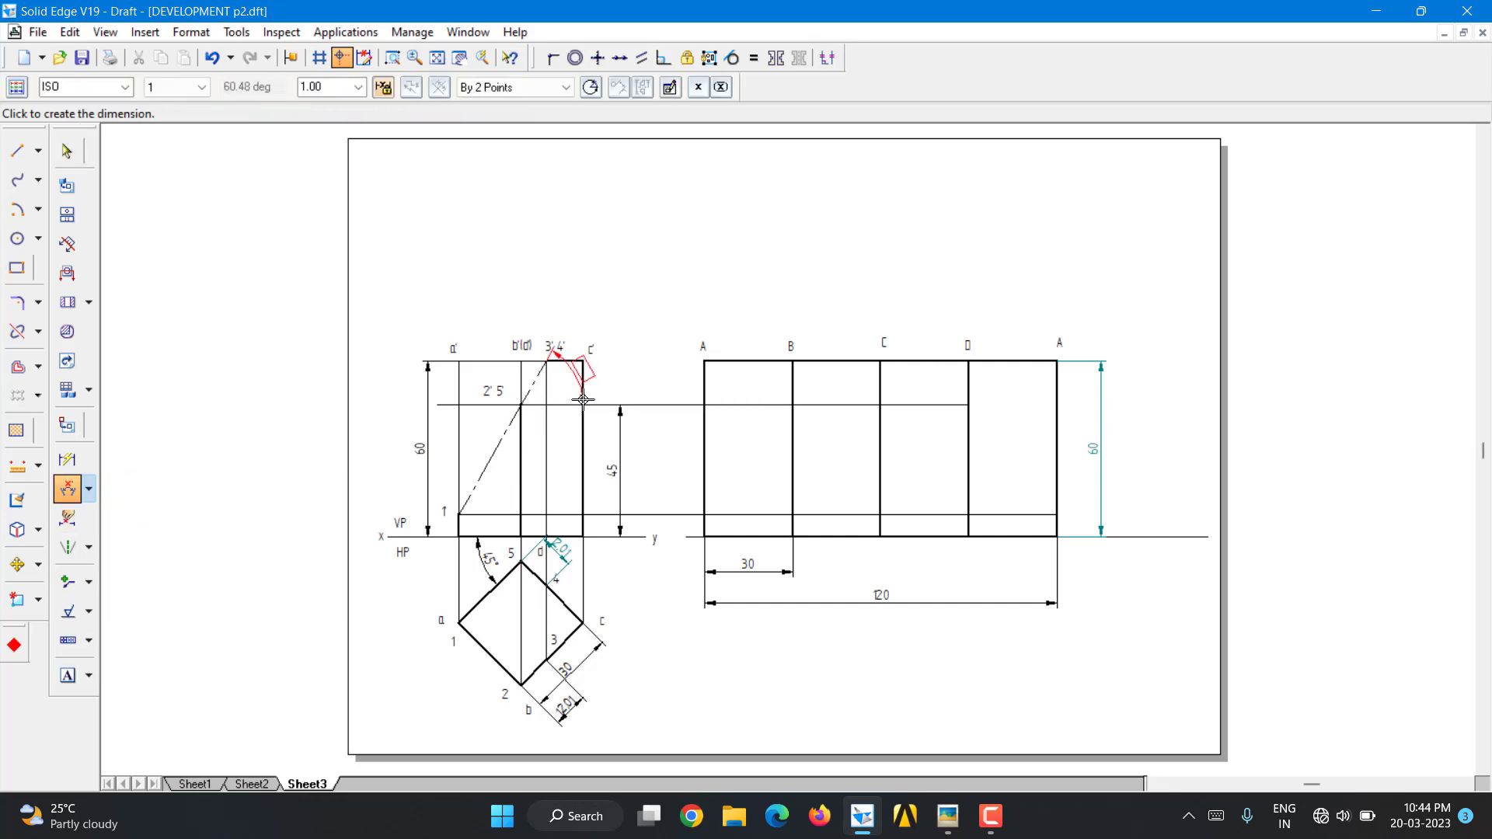
pyautogui.click(568, 401)
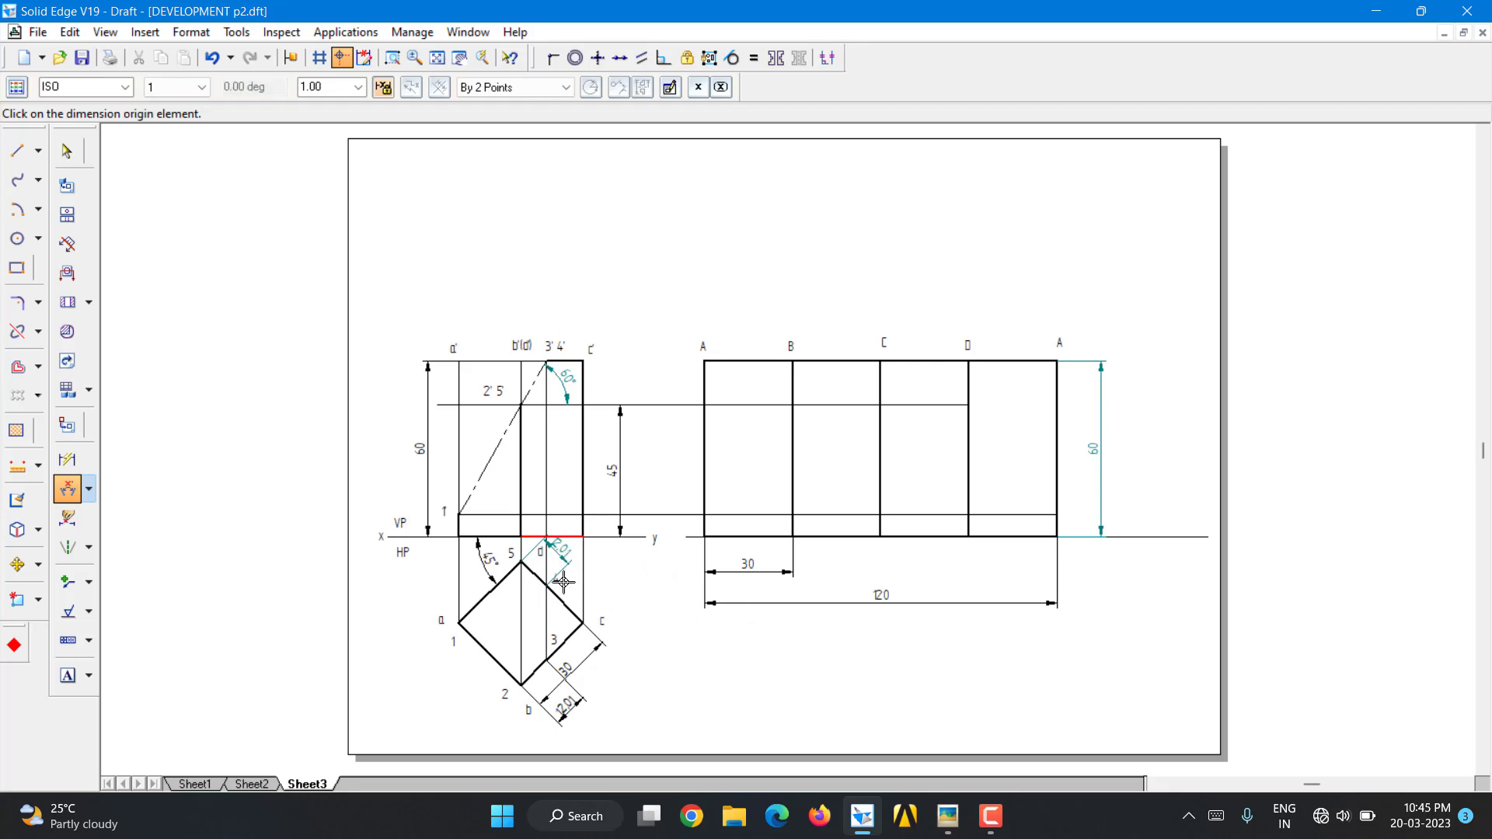
# Draw a short arc of radius 12.01 mm centred on B, starting on the development's top edge between B and C
pyautogui.click(17, 211)
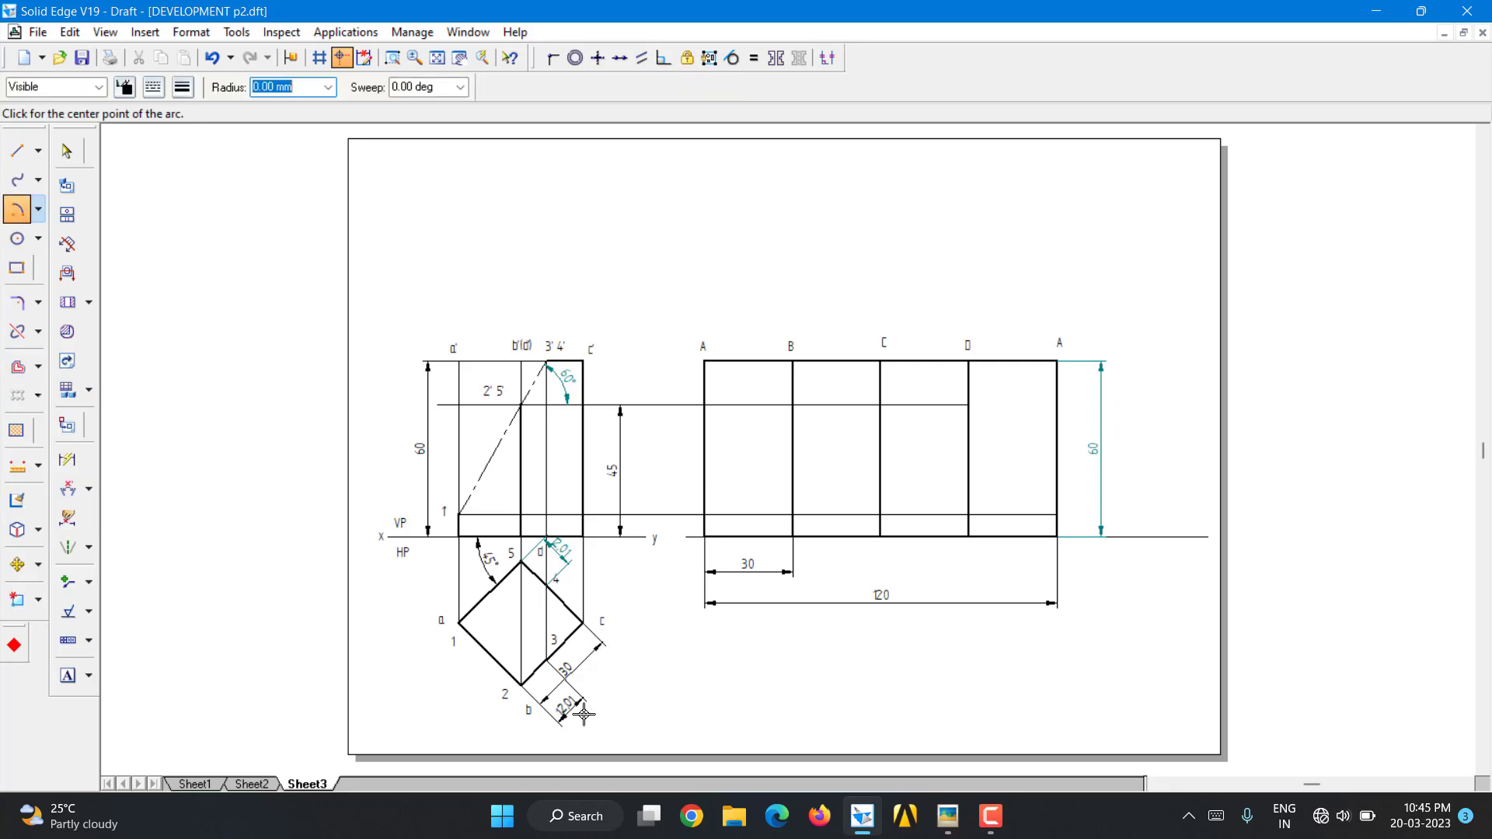
pyautogui.click(793, 362)
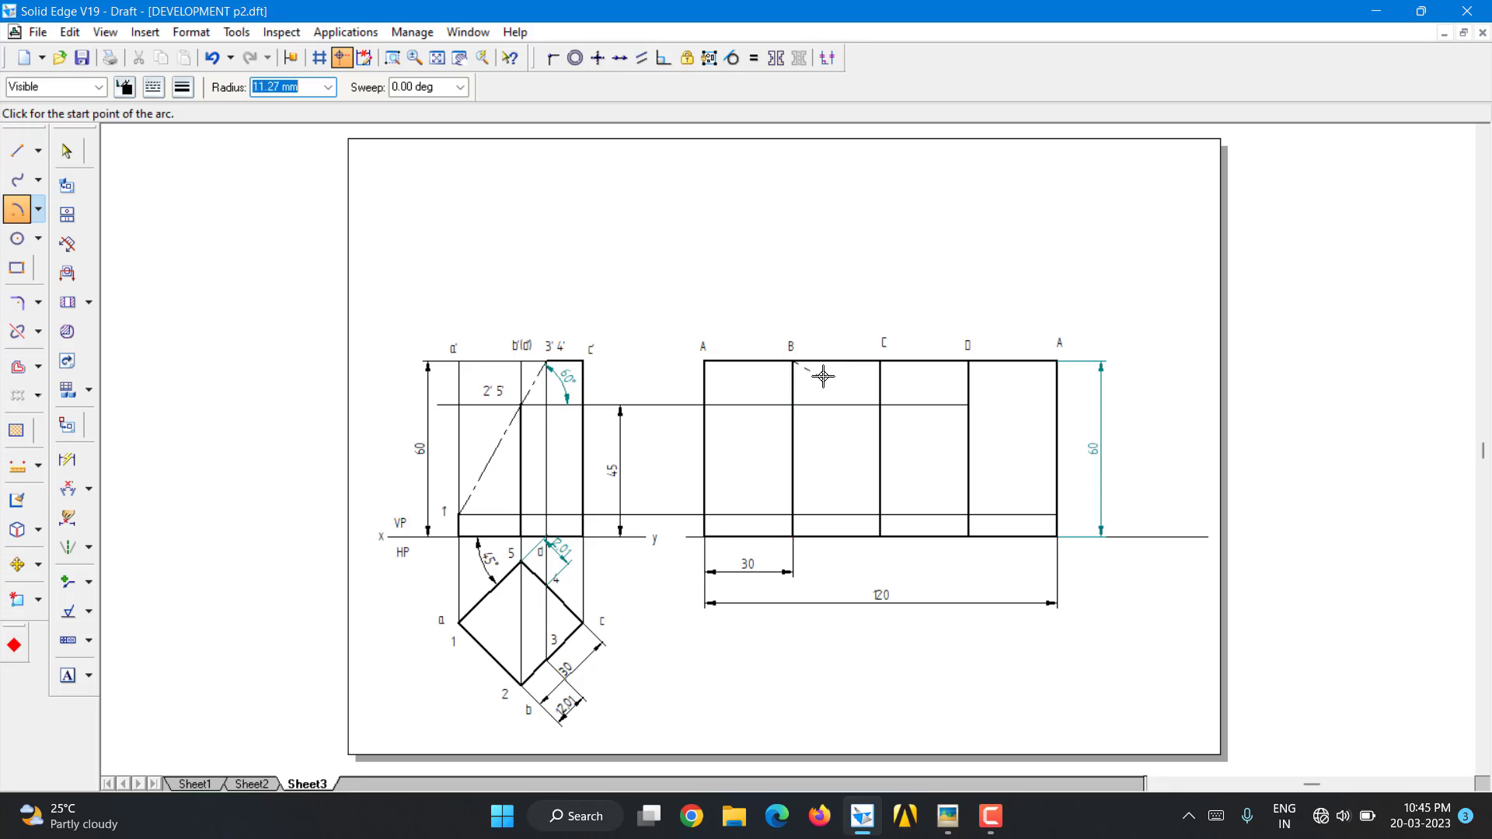
pyautogui.write('12.01')
pyautogui.press('Tab')
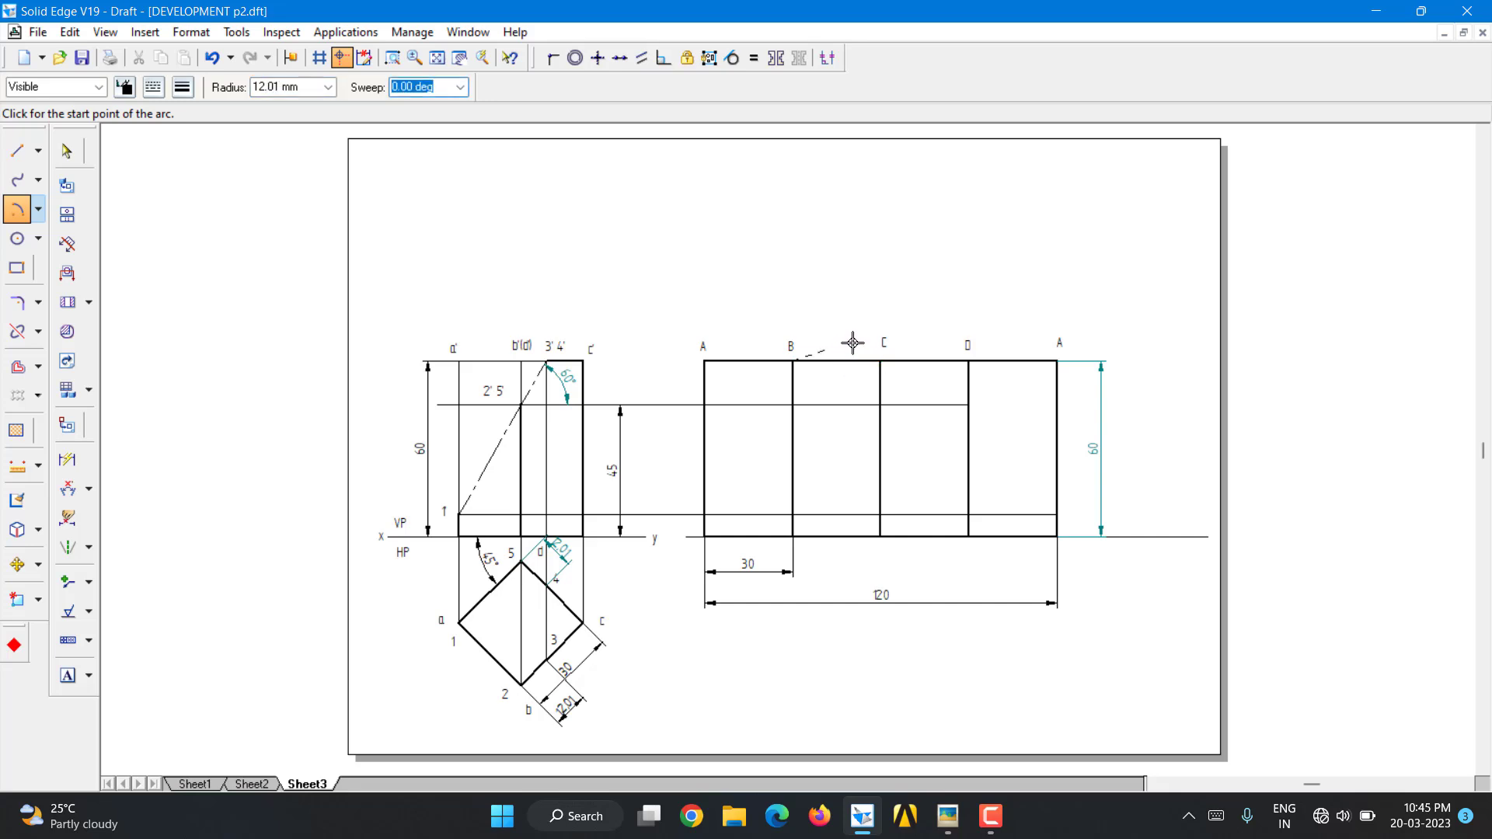
pyautogui.click(849, 362)
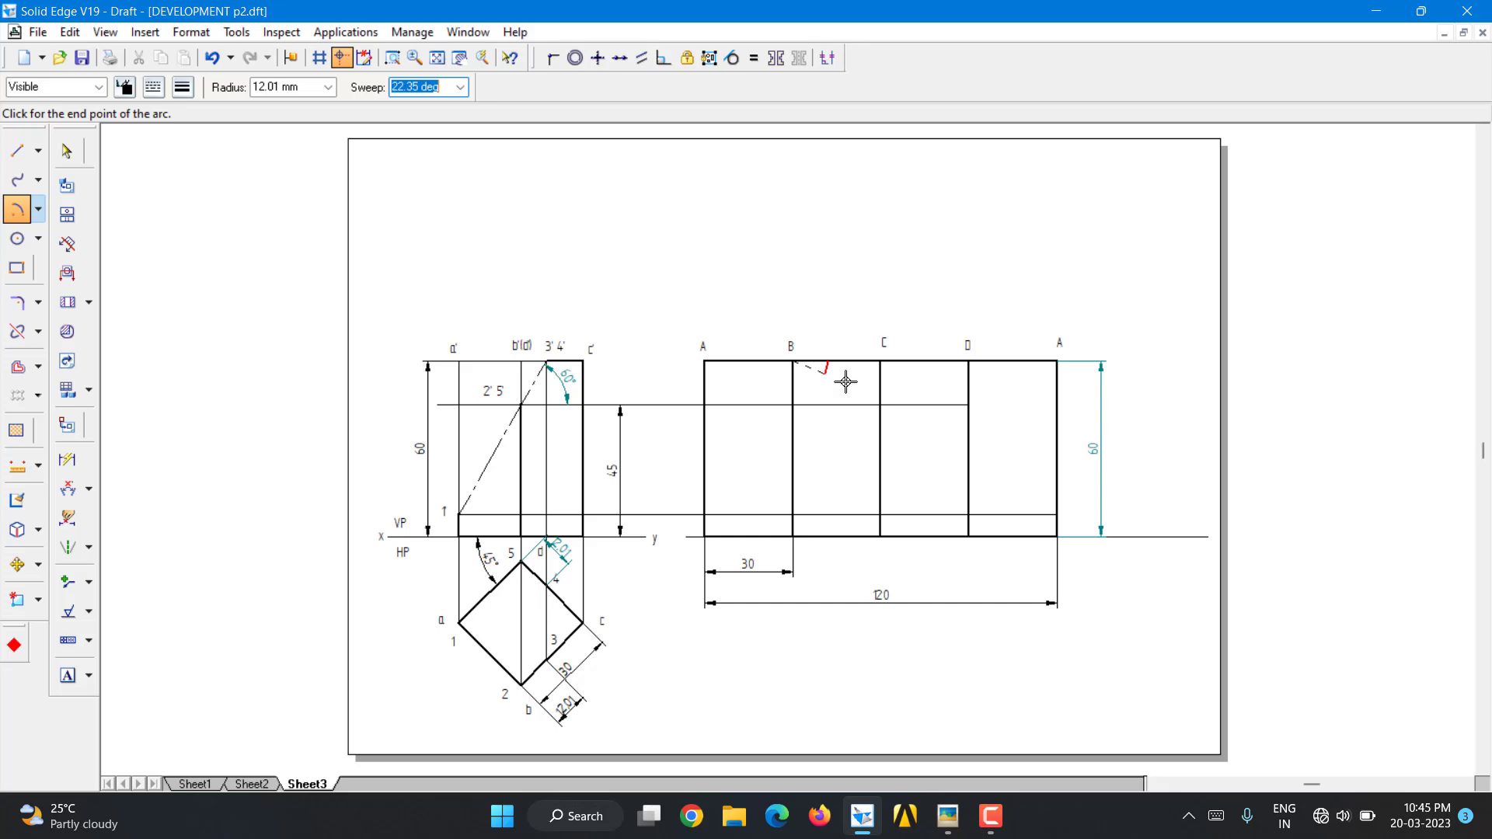
pyautogui.click(846, 382)
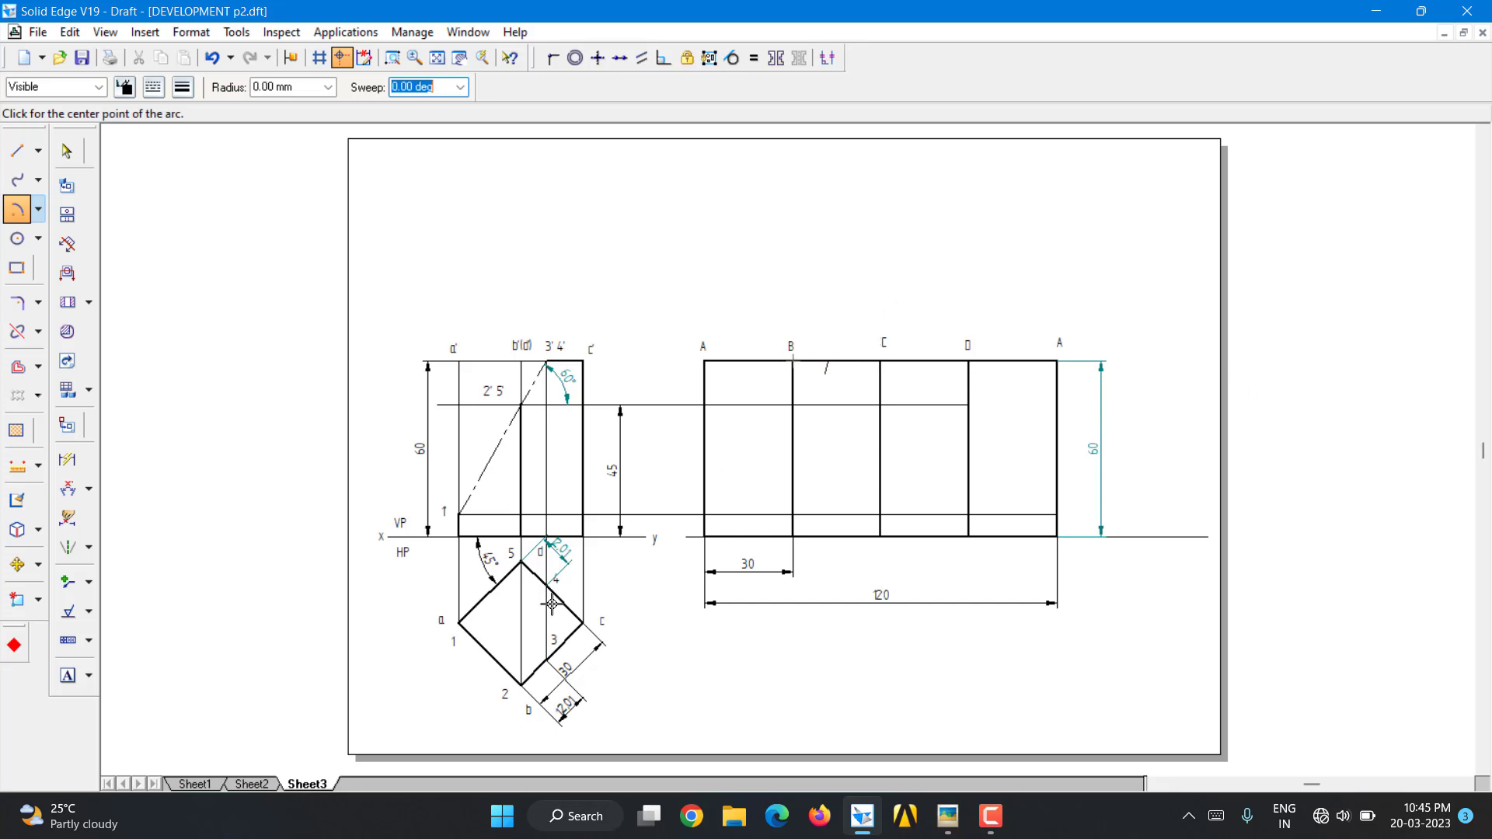
# Draw a short arc of radius 12.01 mm centred on D, starting on the development's top edge between C and D
pyautogui.click(285, 88)
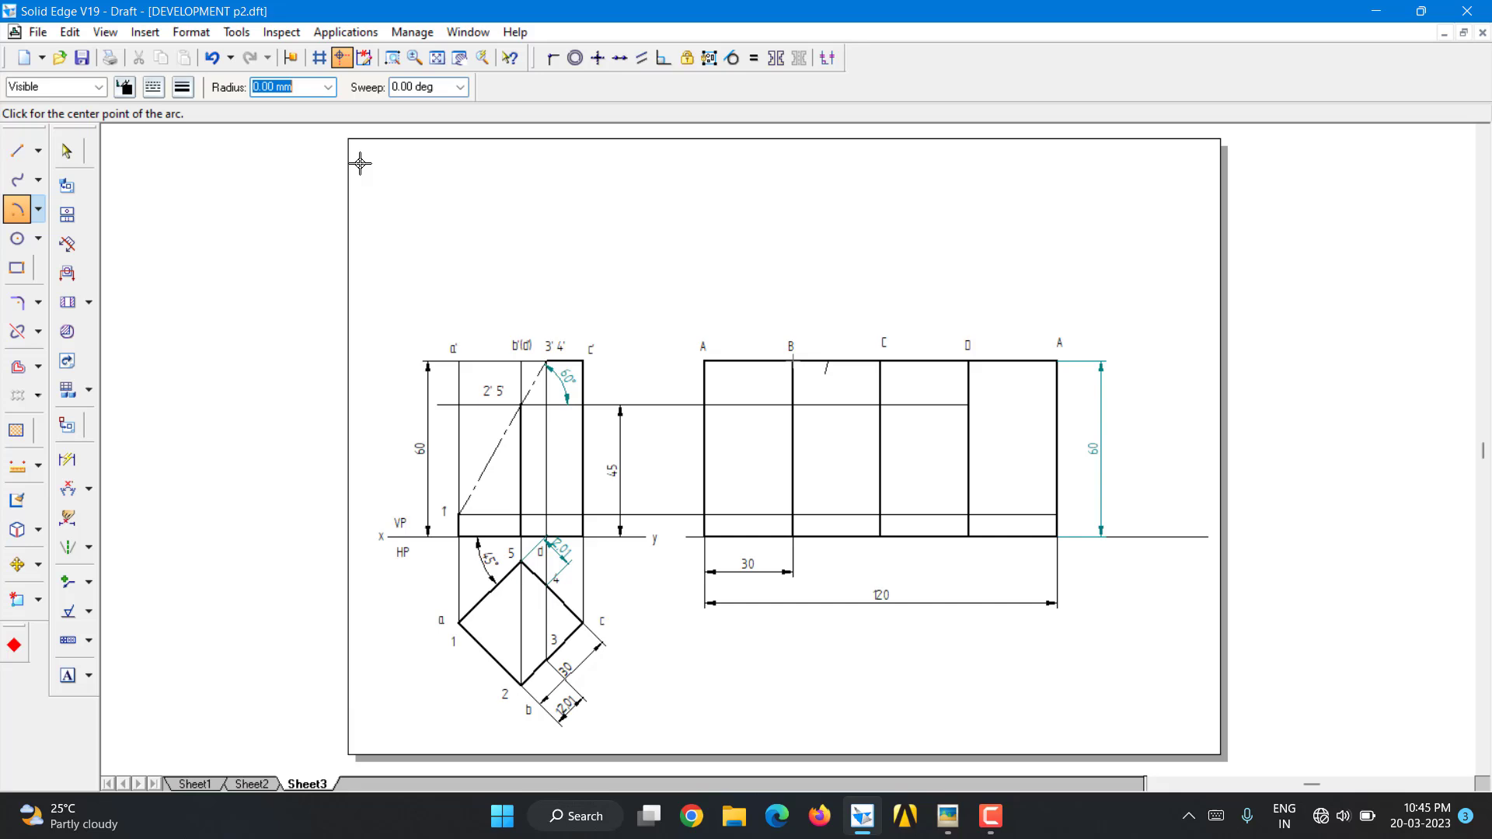
pyautogui.click(965, 359)
pyautogui.write('12')
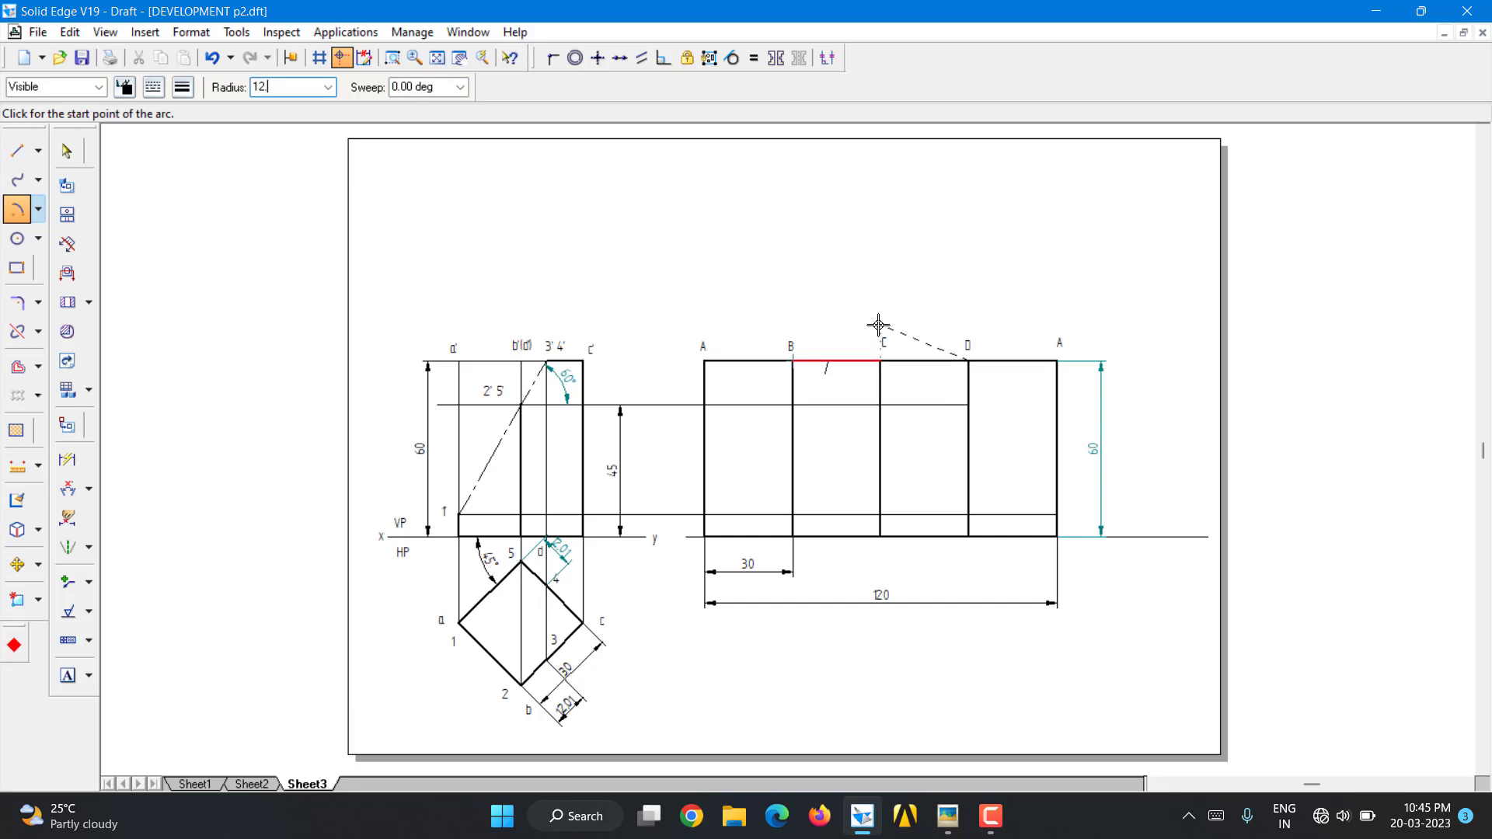
pyautogui.write('.01')
pyautogui.press('Tab')
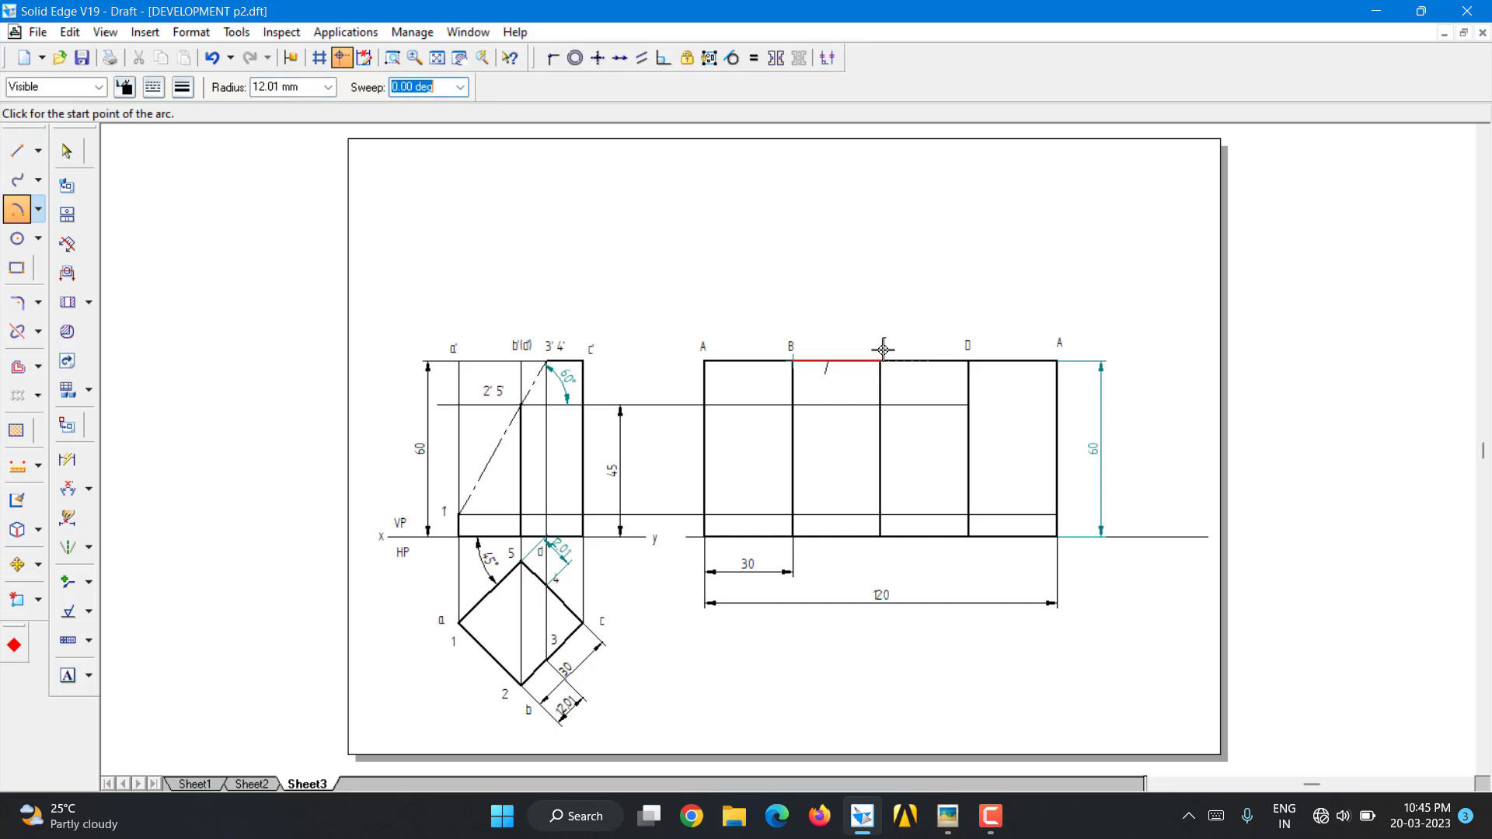
pyautogui.click(881, 361)
pyautogui.click(886, 382)
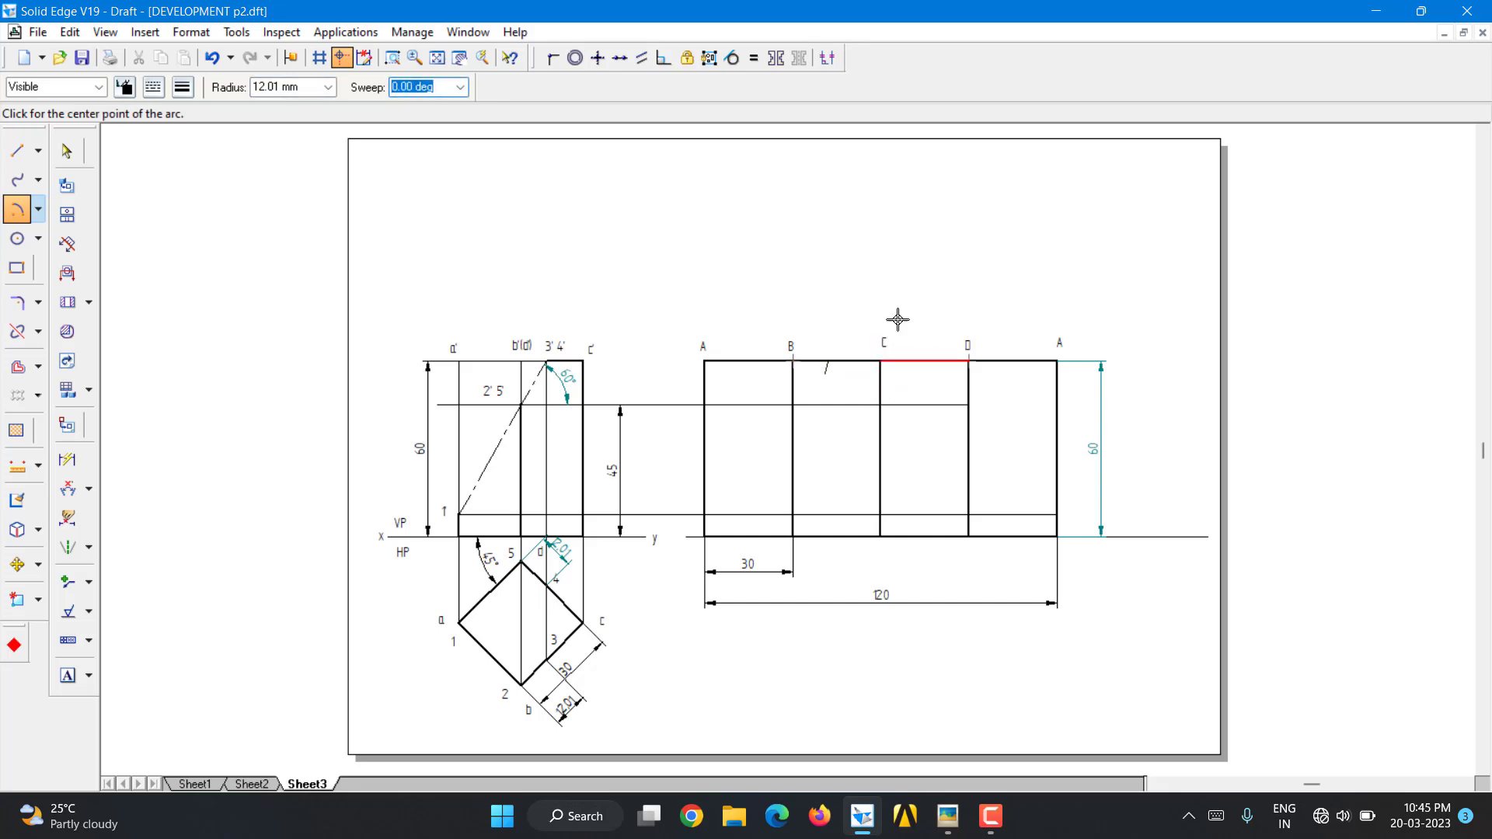
pyautogui.click(66, 149)
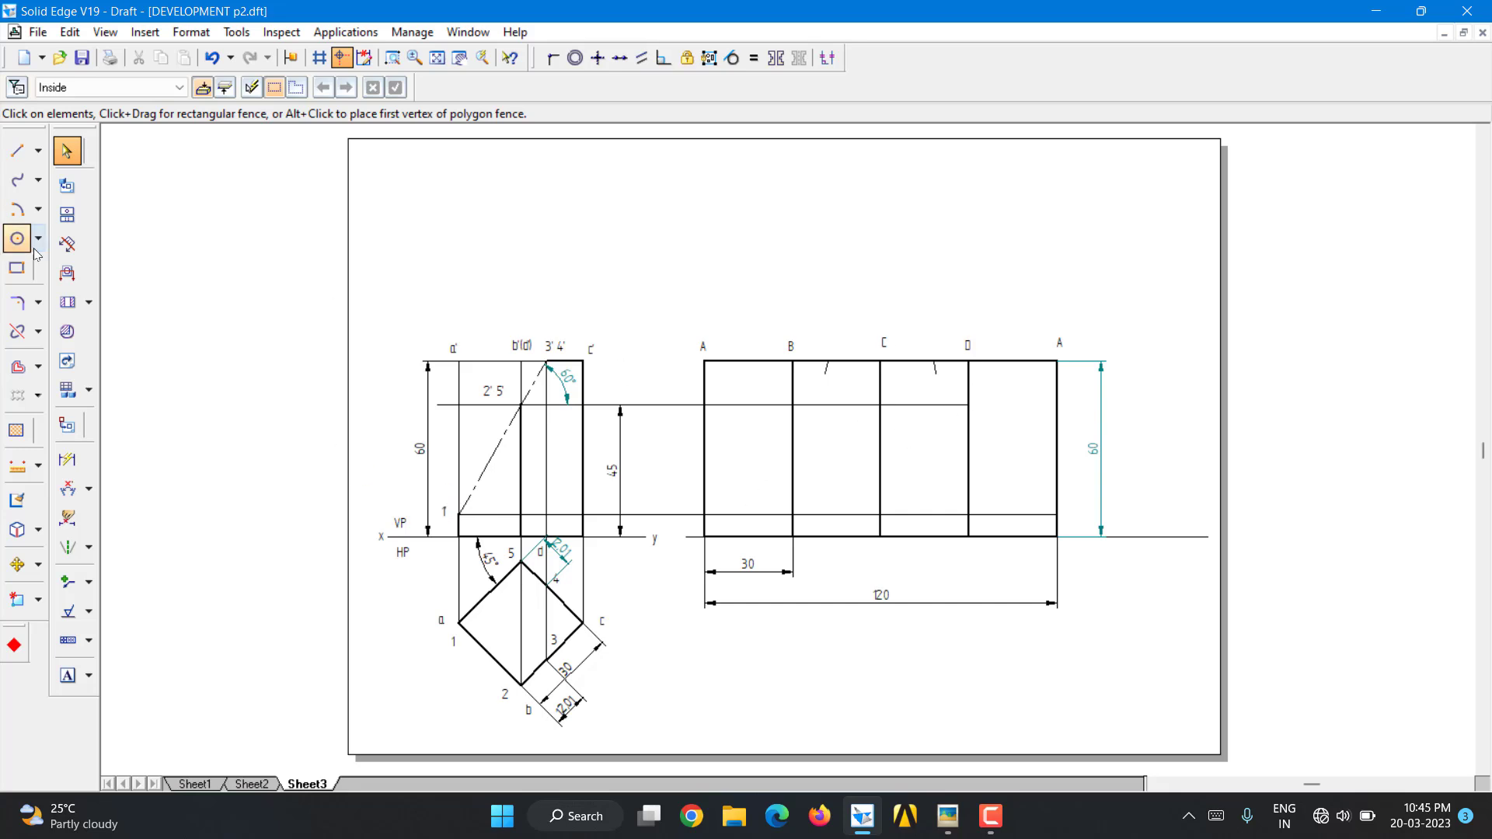
# Split the development's first edge A at the 1' line, edge B at the 2' 5' line, and top edge BC at its arc
pyautogui.click(16, 331)
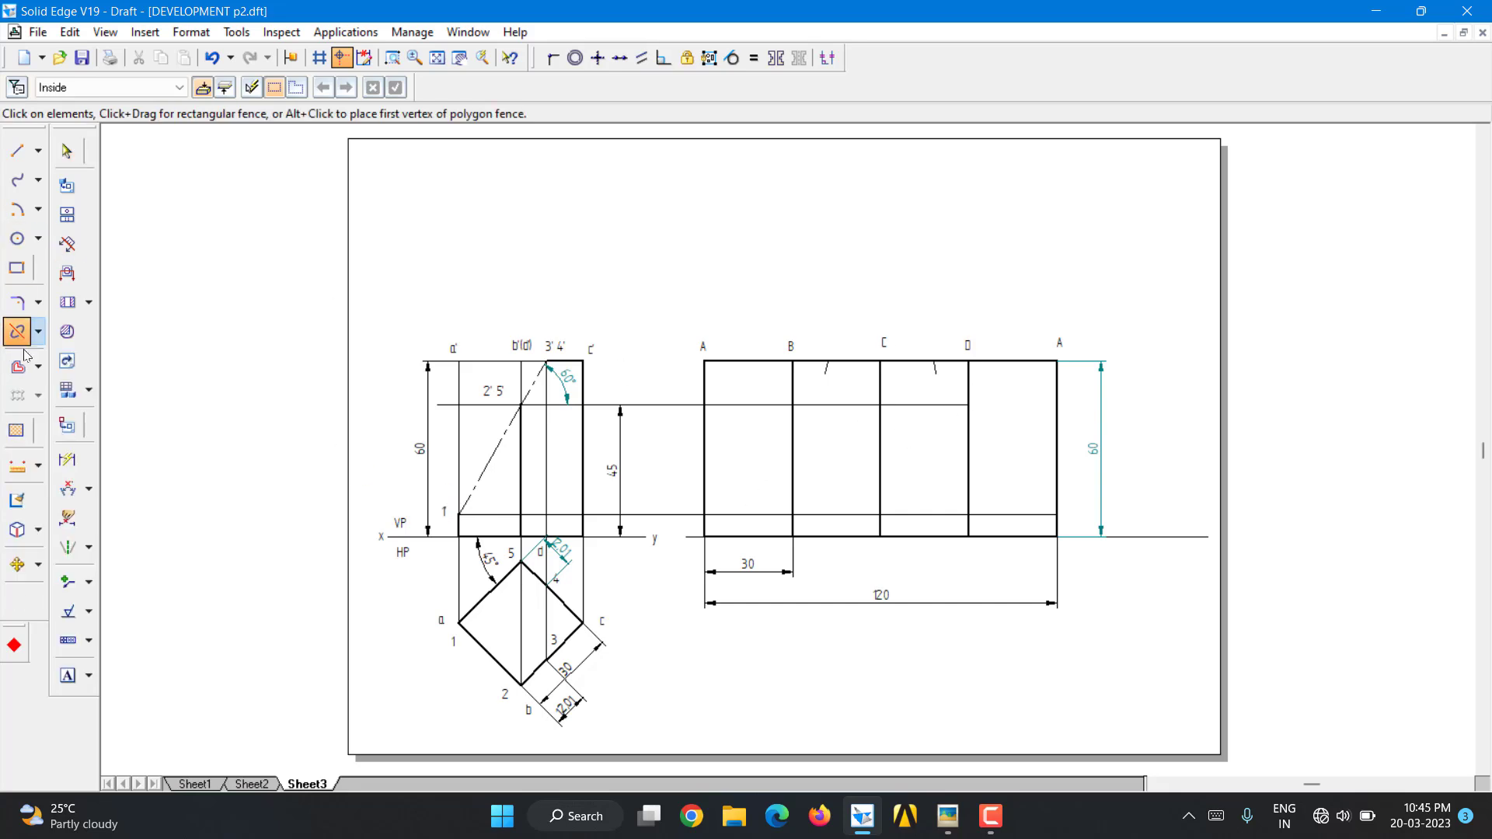
pyautogui.click(708, 485)
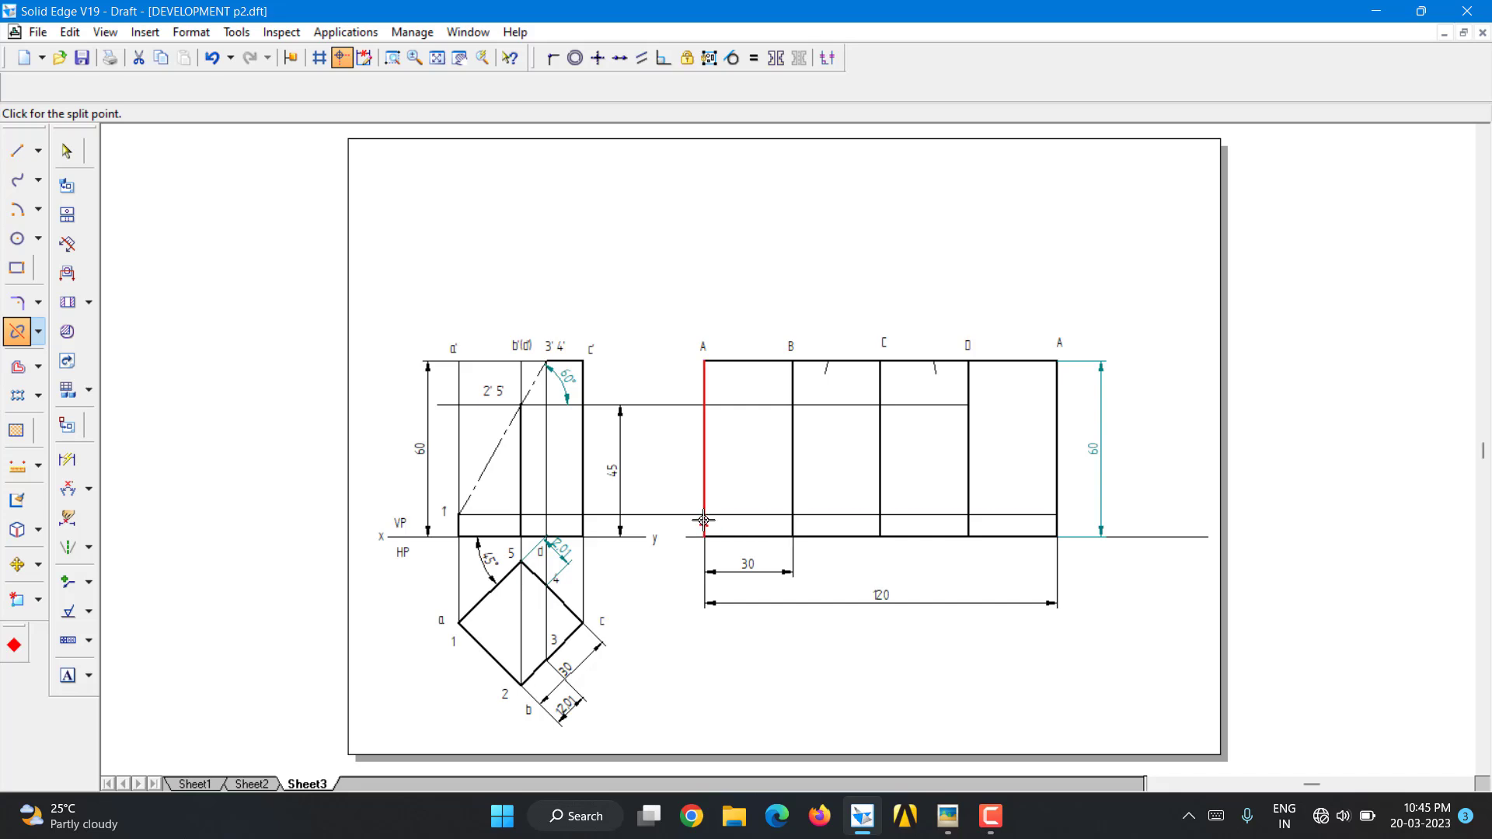
pyautogui.click(792, 436)
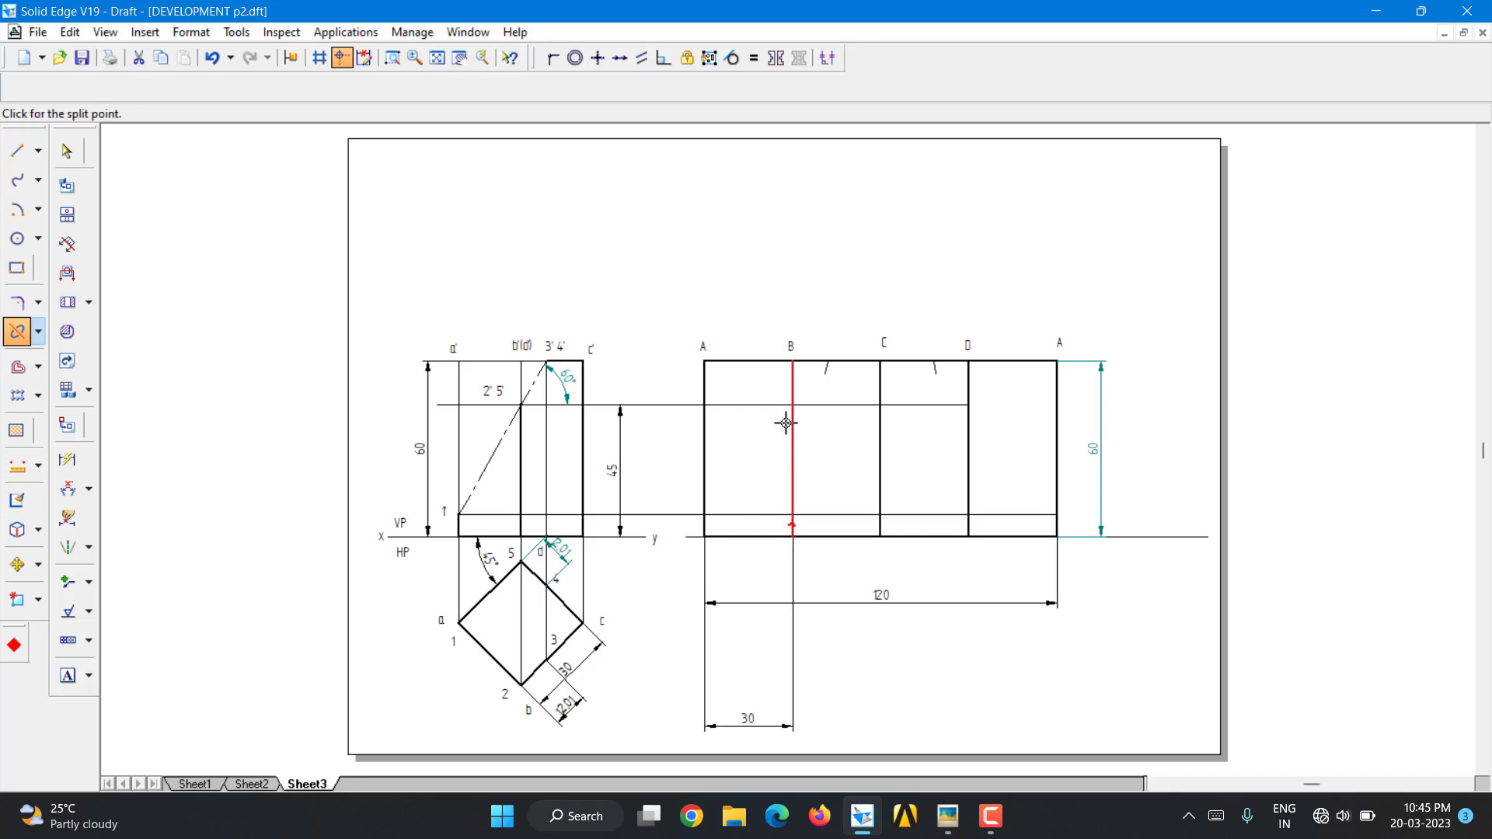
pyautogui.click(793, 404)
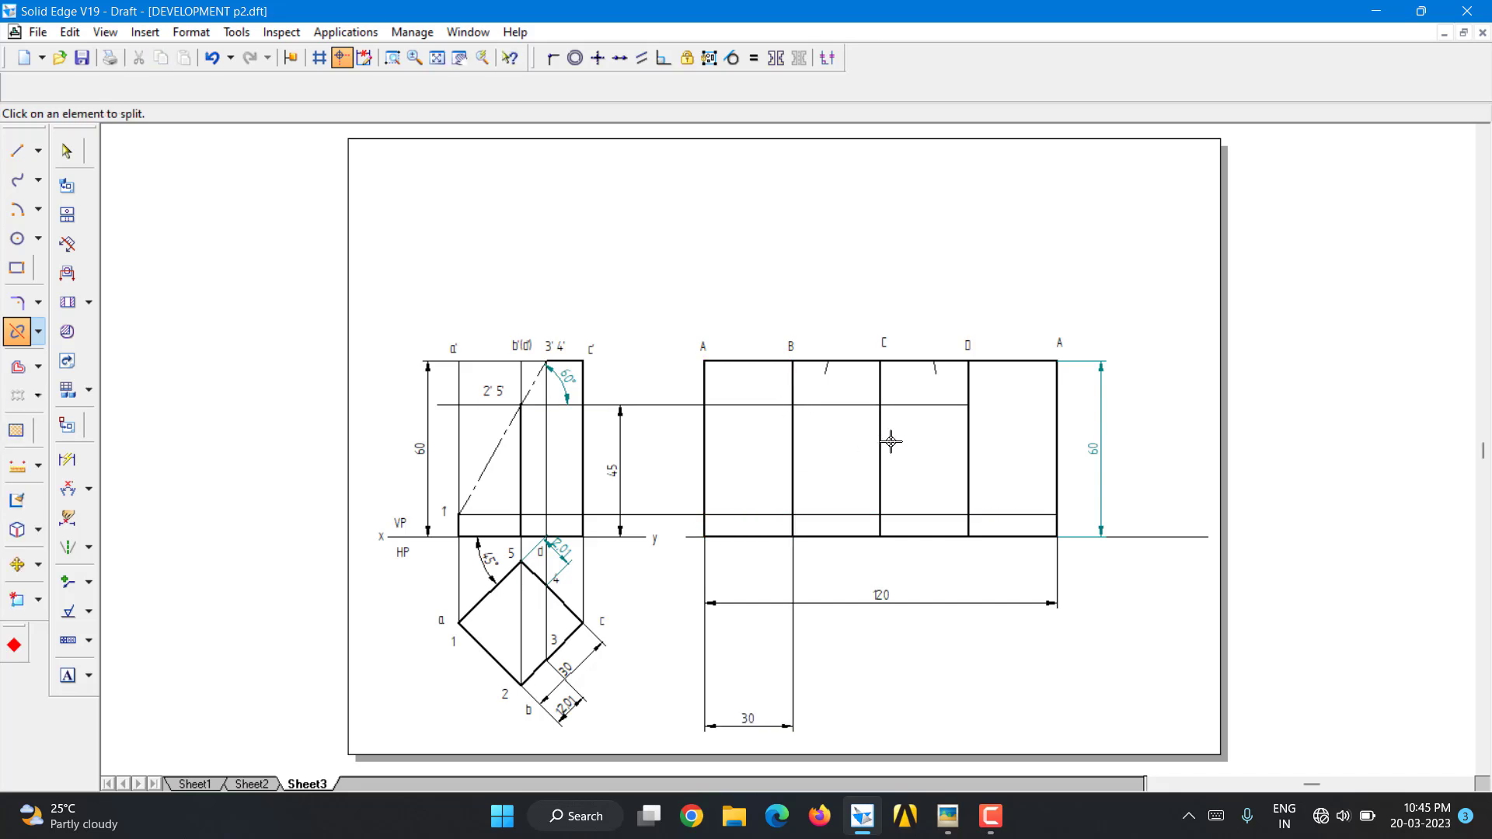
pyautogui.click(859, 365)
pyautogui.click(826, 362)
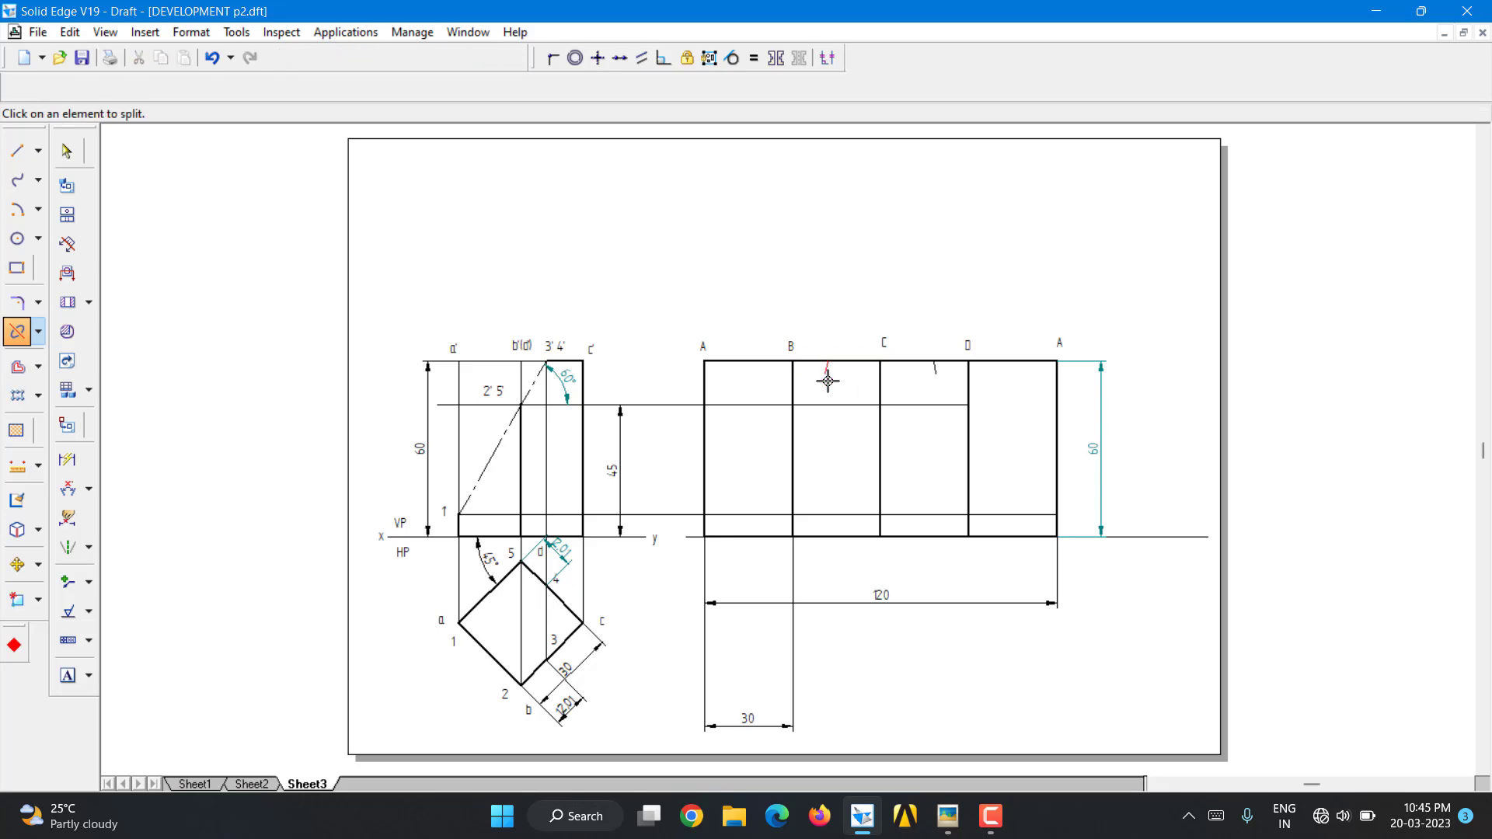
# Split the development's top edge CD at its arc, edge D at the 2' 5' line, and the last edge A at the 1' line
pyautogui.click(923, 369)
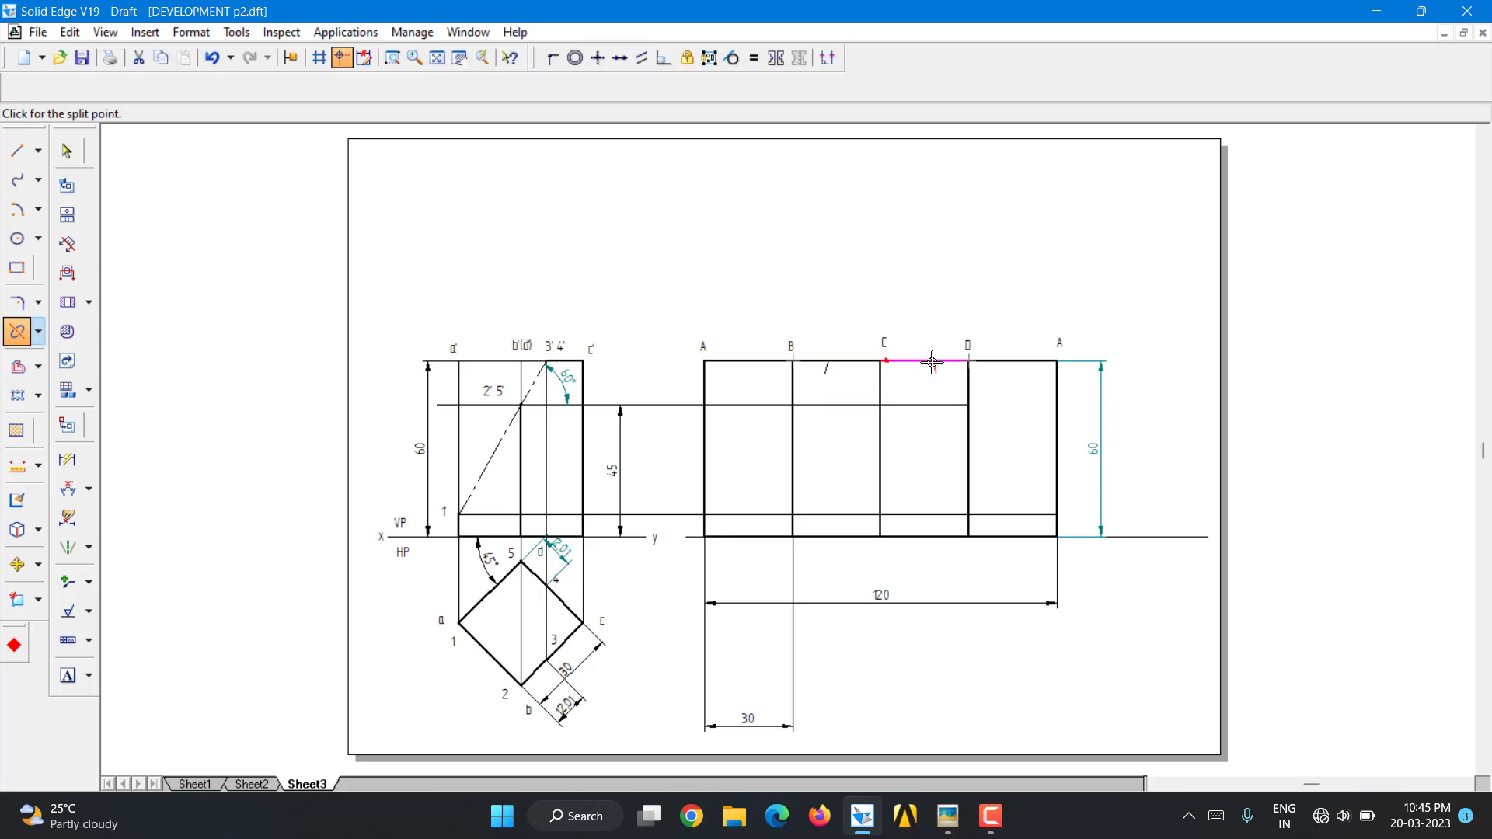
pyautogui.click(932, 362)
pyautogui.click(966, 385)
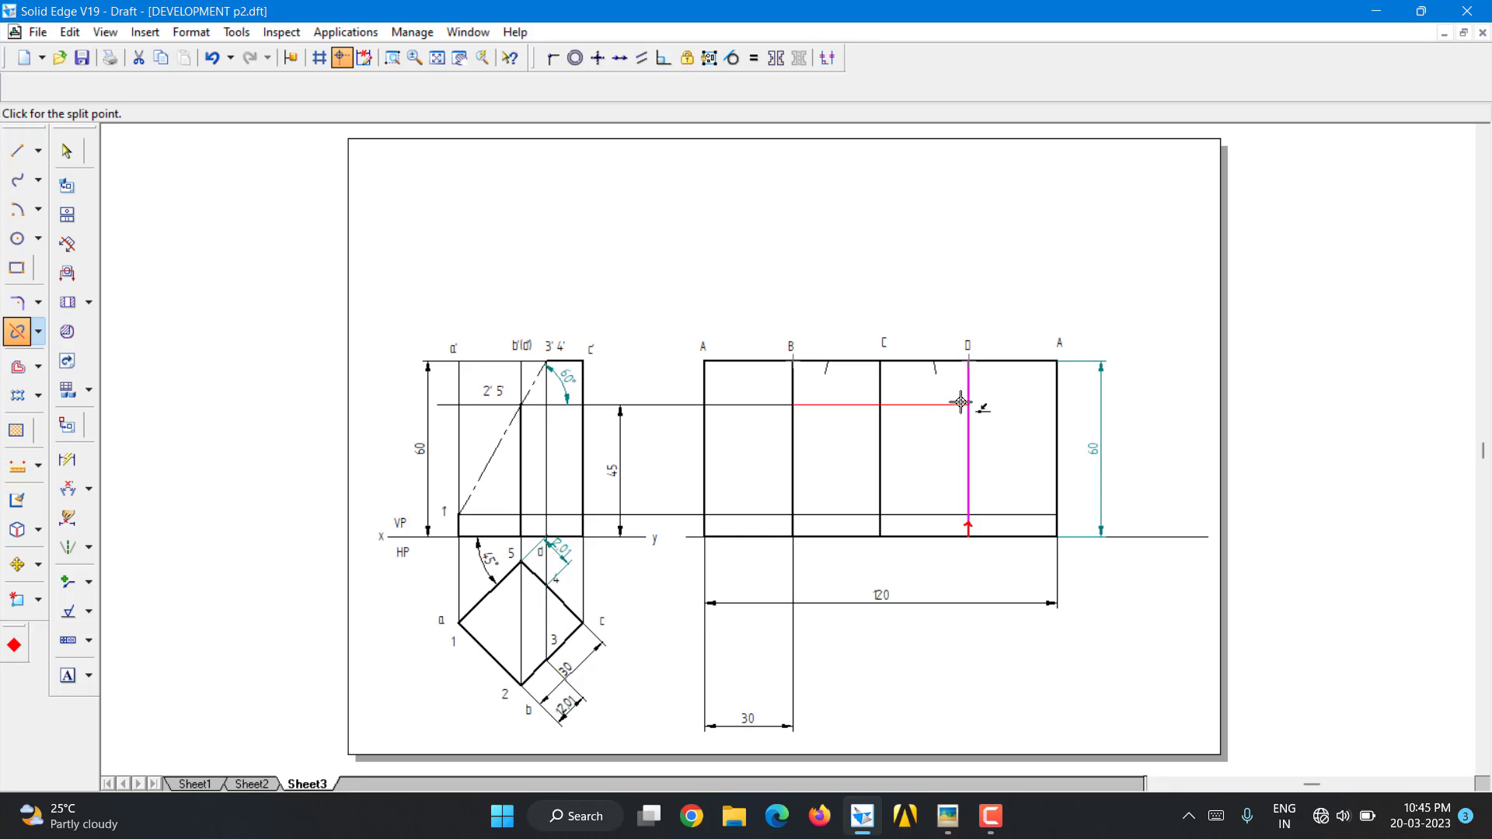
pyautogui.click(966, 402)
pyautogui.click(1054, 483)
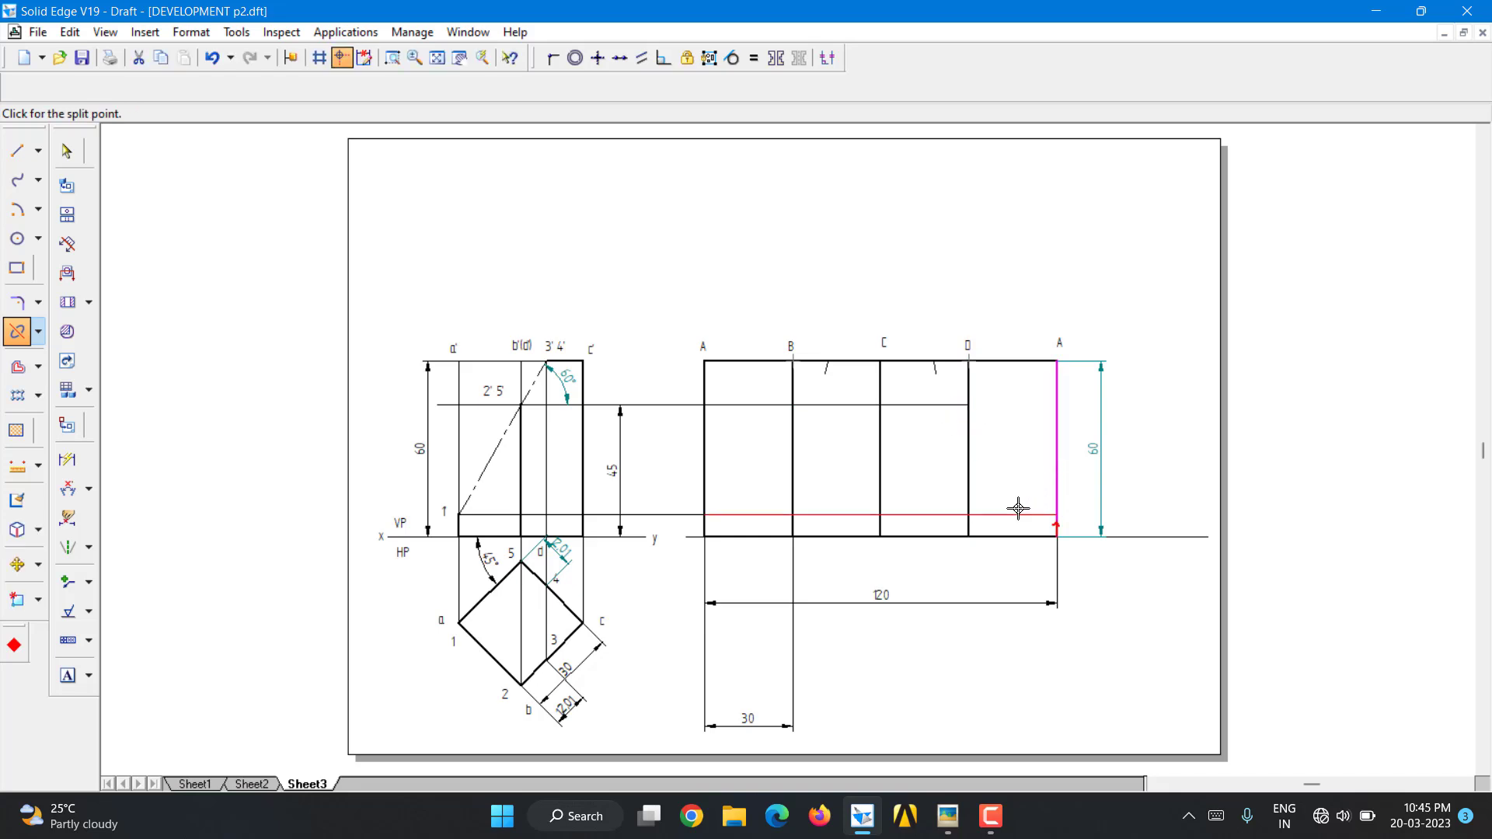
pyautogui.click(1054, 511)
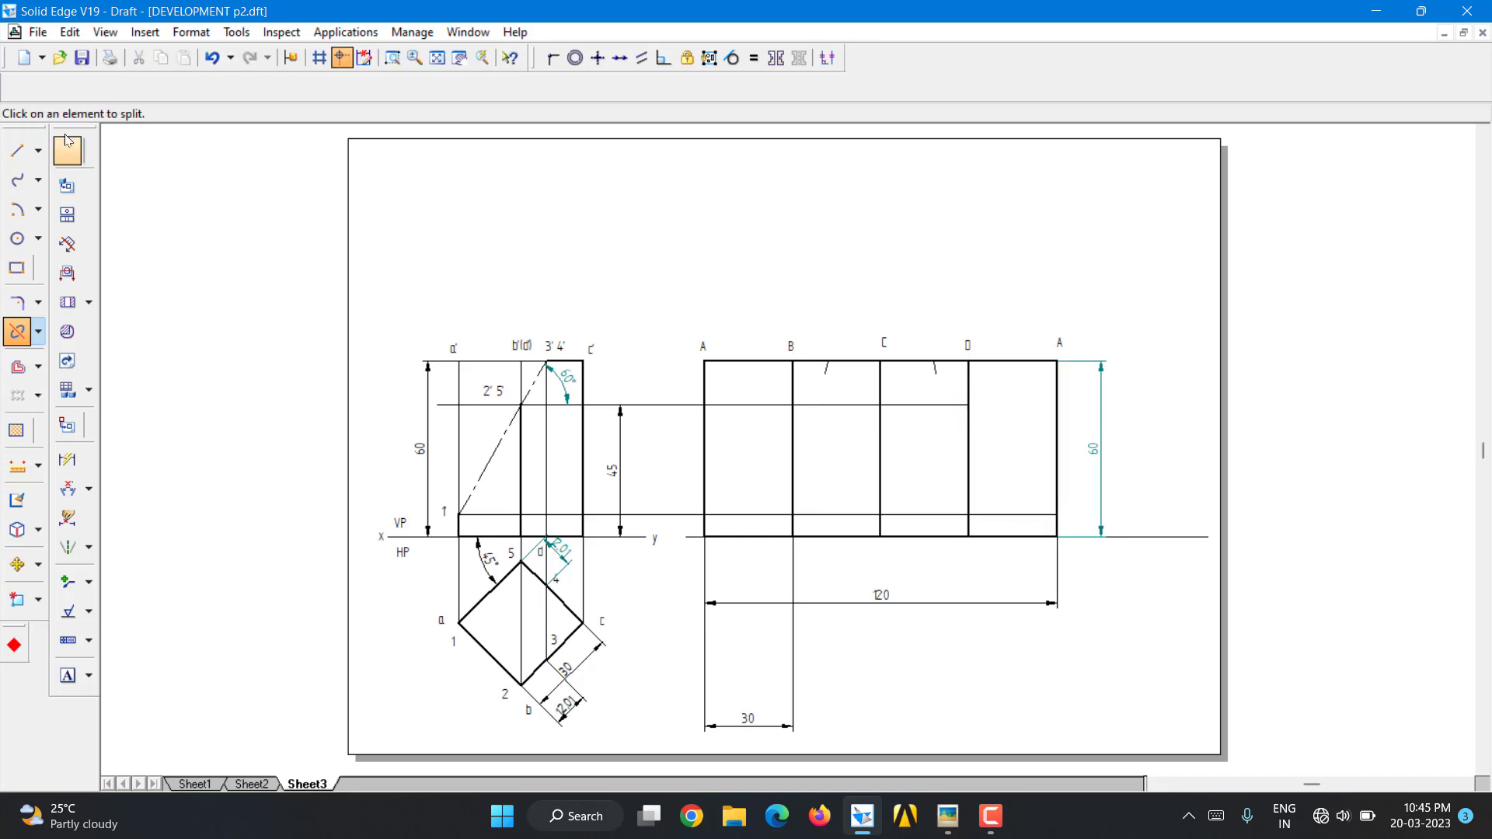
pyautogui.click(30, 155)
pyautogui.press('Escape')
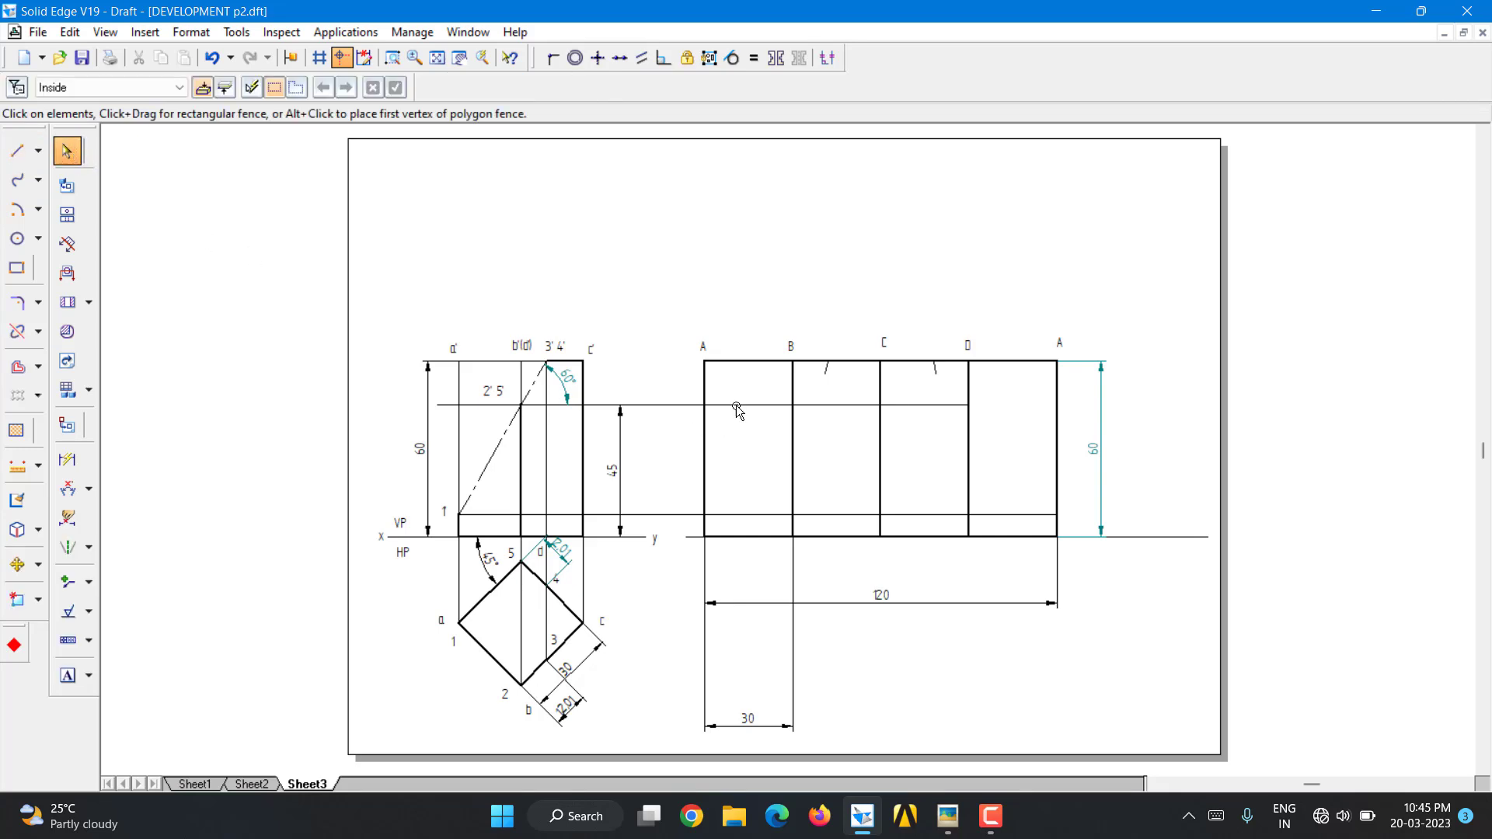
# Delete the two short construction arcs on the development's top edge
pyautogui.click(826, 367)
pyautogui.keyDown('ctrl'); pyautogui.click(935, 367); pyautogui.keyUp('ctrl')
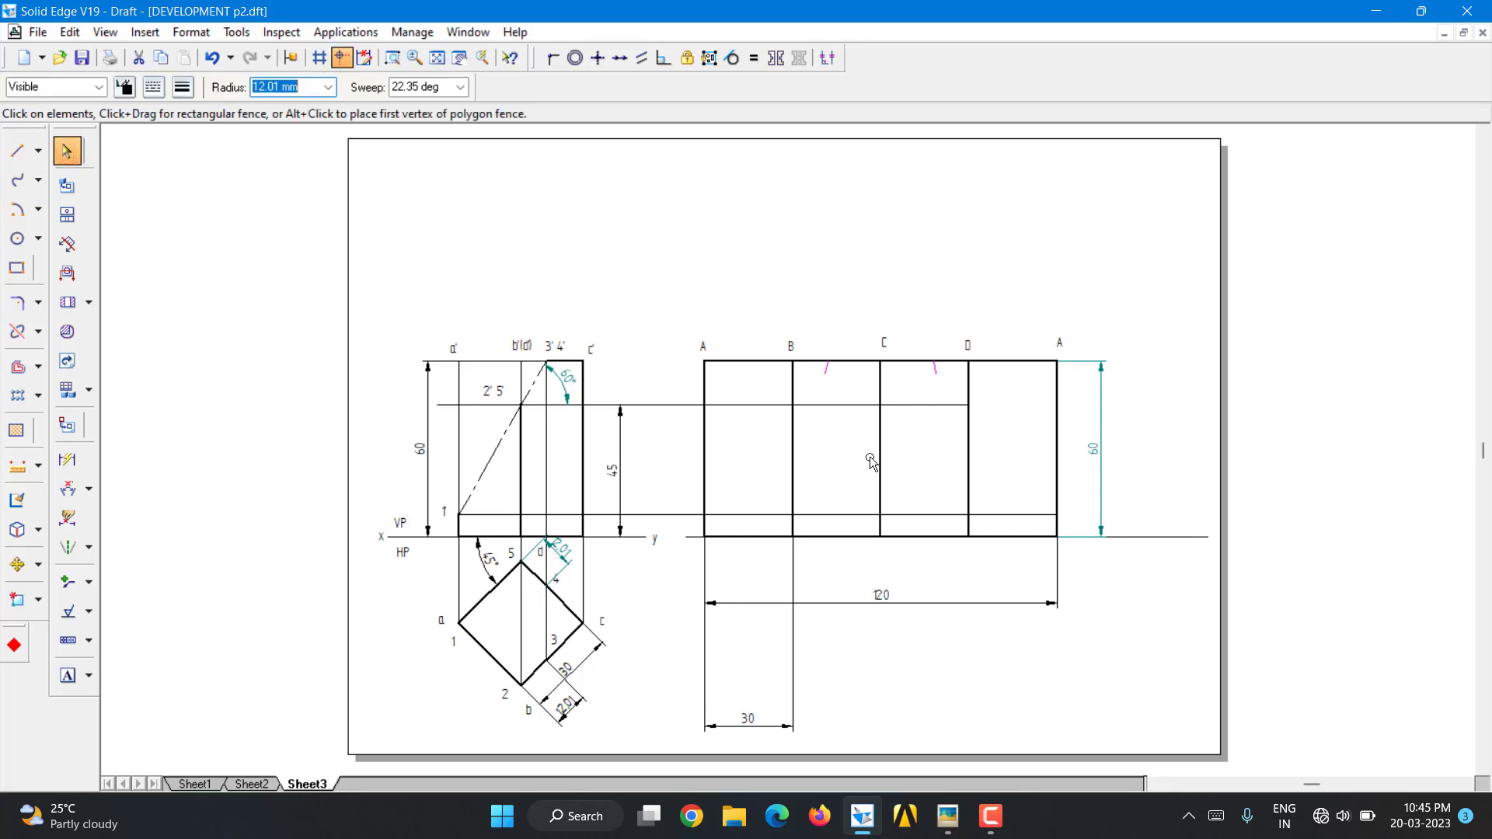
pyautogui.press('Delete')
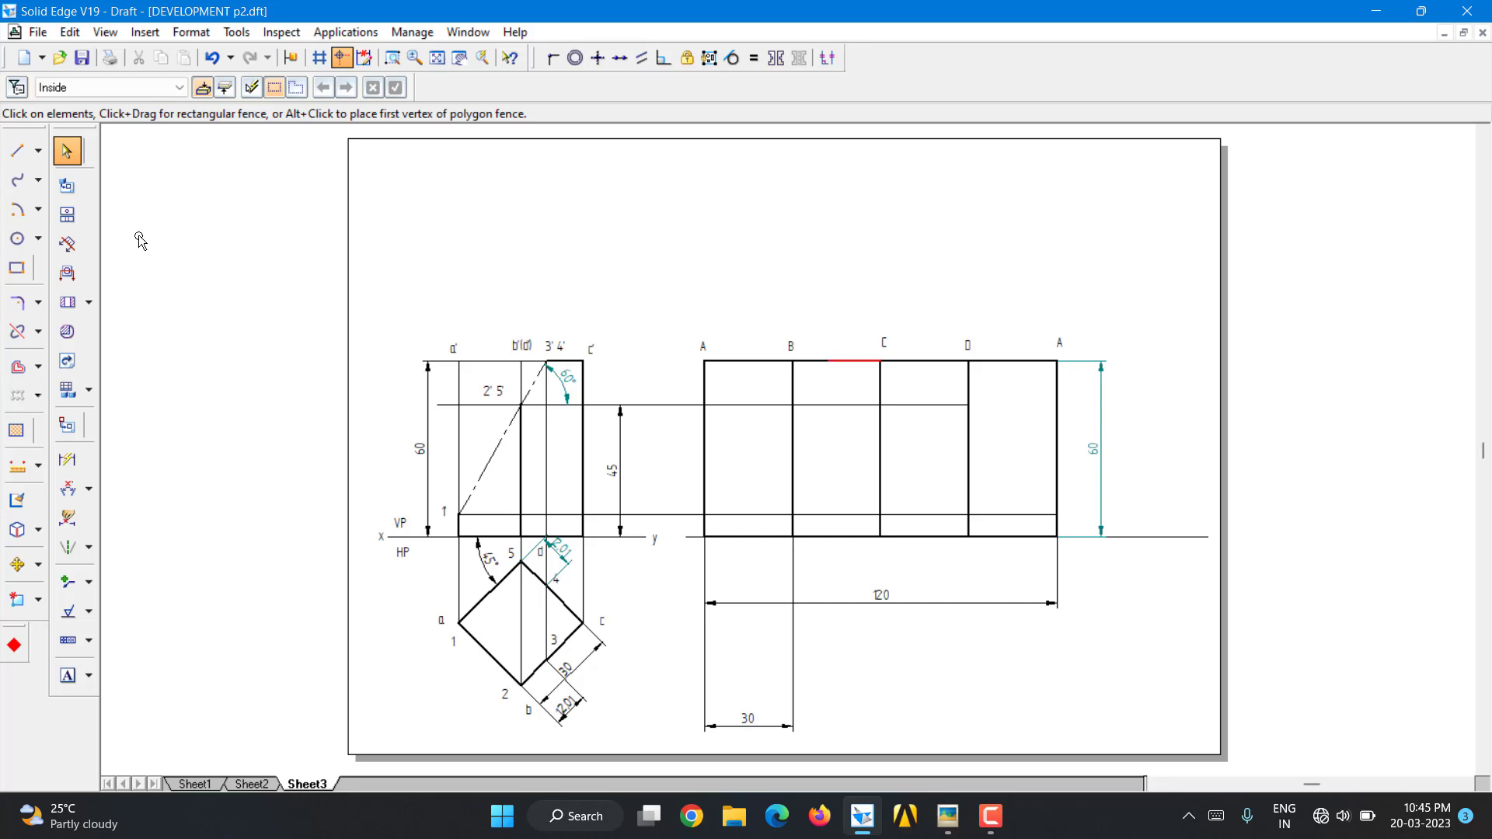
# Draw the development's cut outline with 0.50 mm lines from first edge A through B, the top-edge split points, C and D to last edge A
pyautogui.click(5, 152)
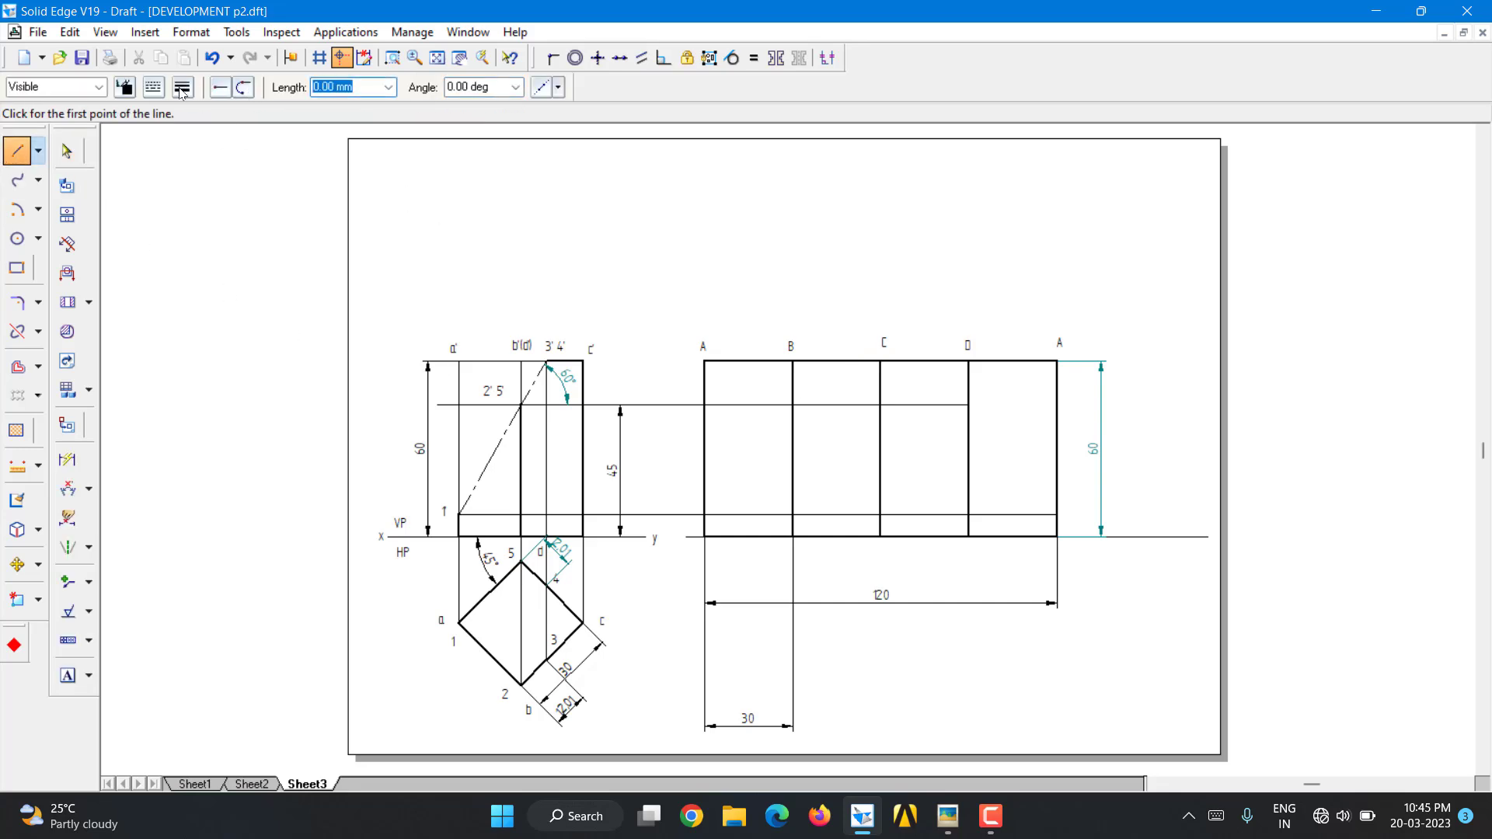
pyautogui.click(182, 88)
pyautogui.click(193, 161)
pyautogui.click(705, 515)
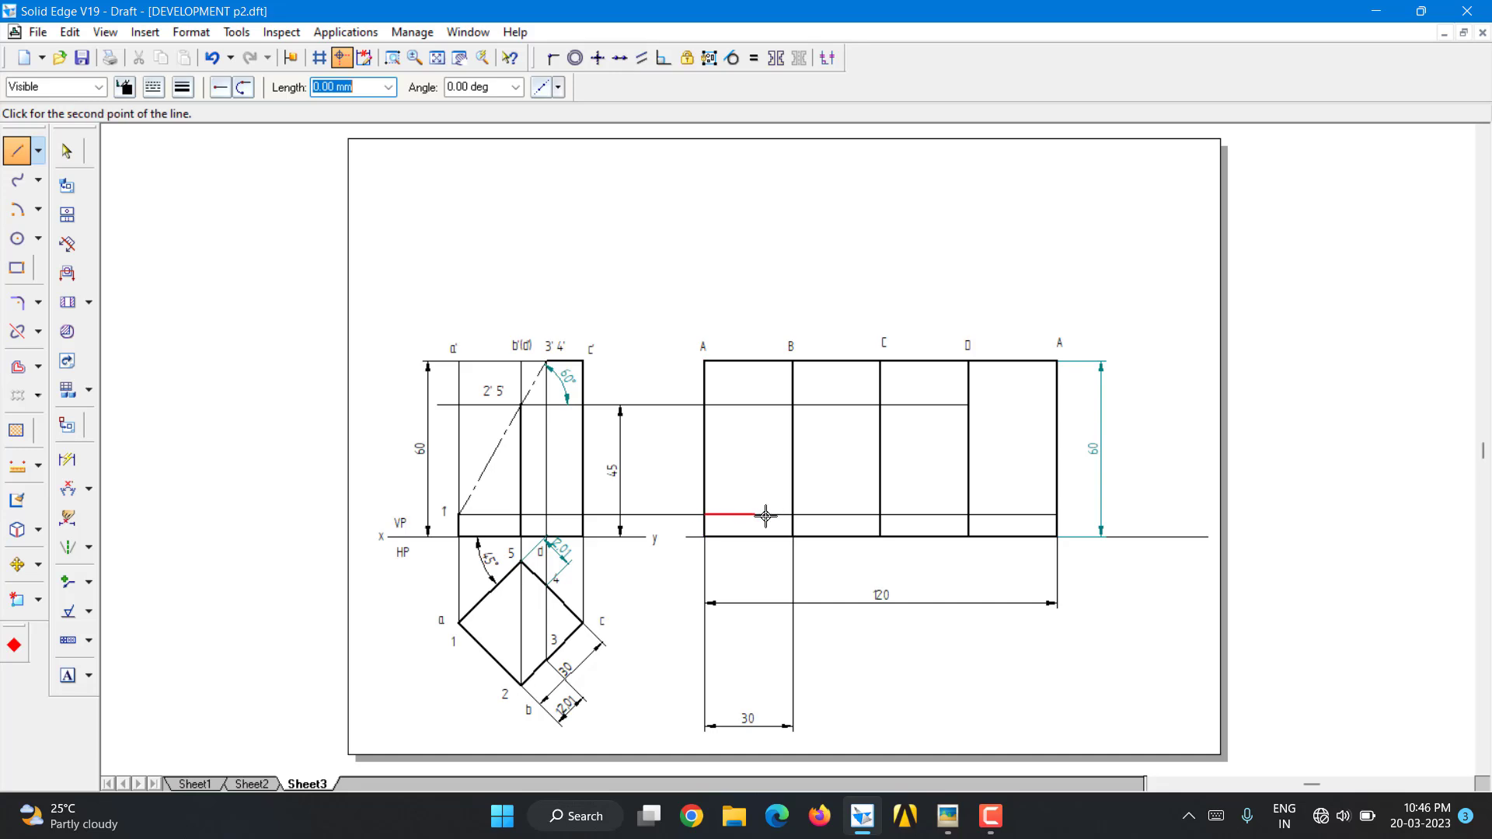
pyautogui.click(793, 405)
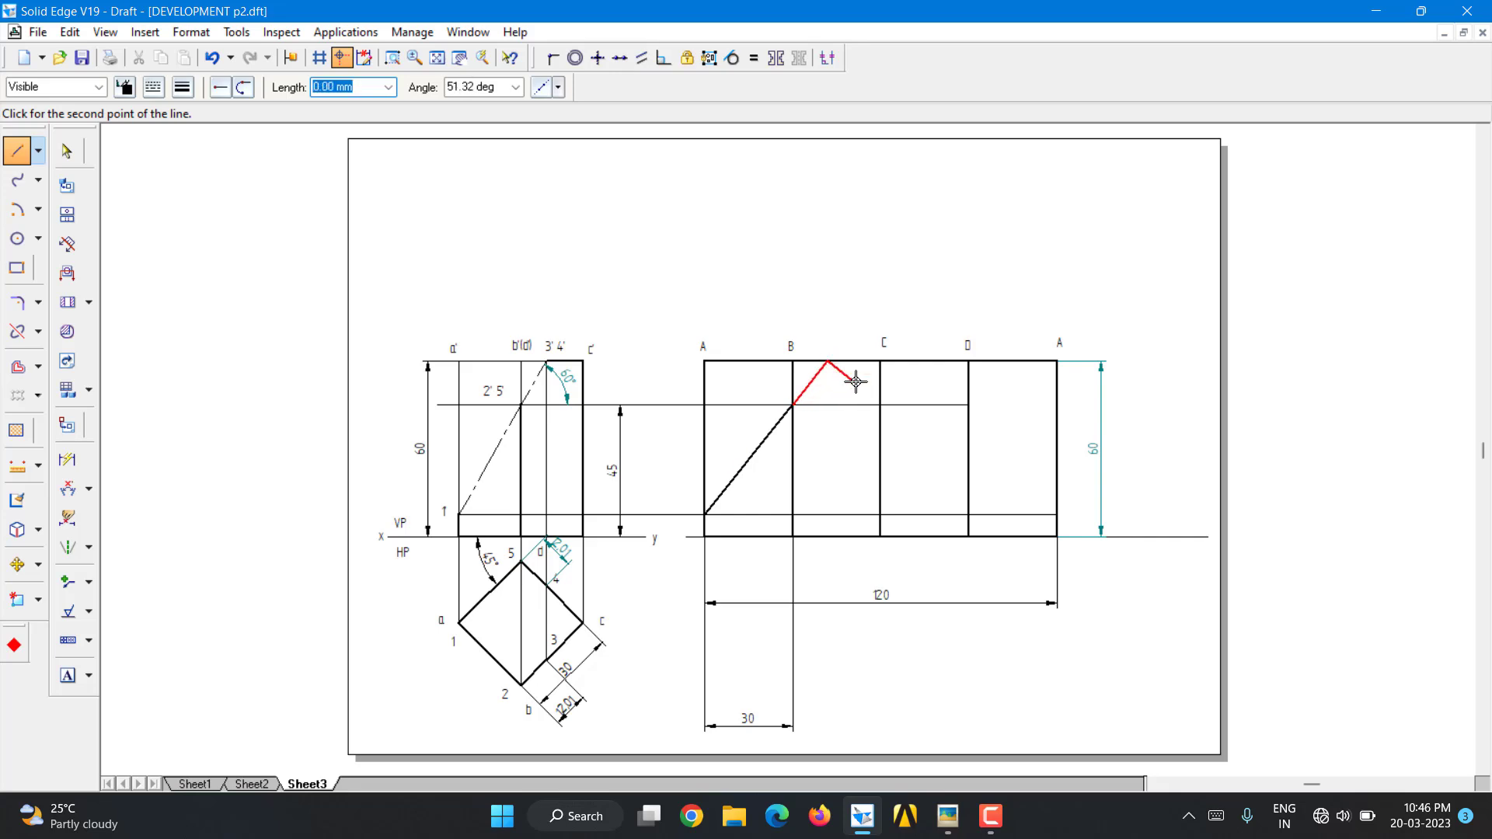
pyautogui.click(829, 360)
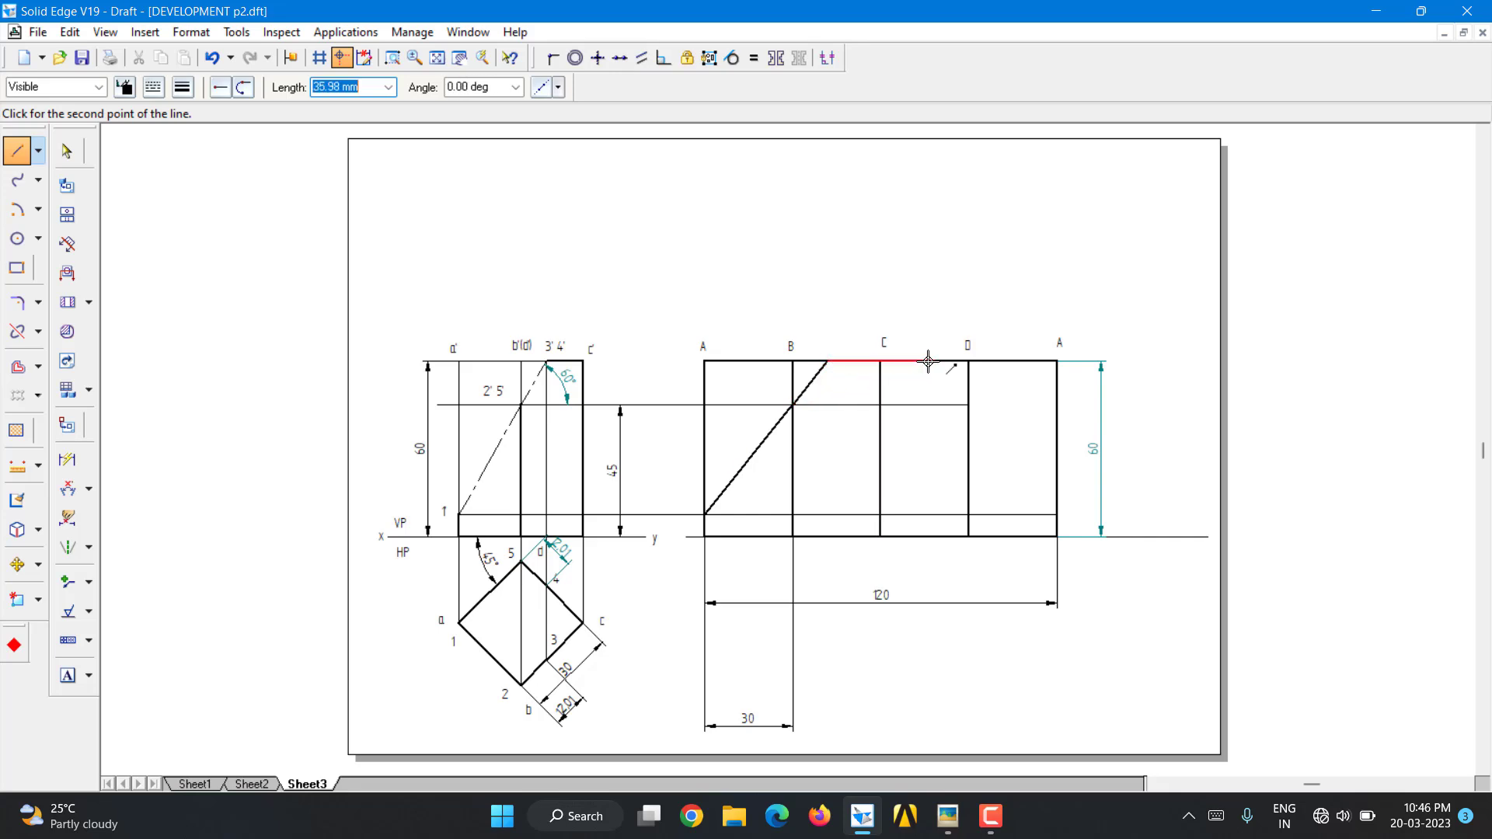
pyautogui.click(880, 362)
pyautogui.click(935, 359)
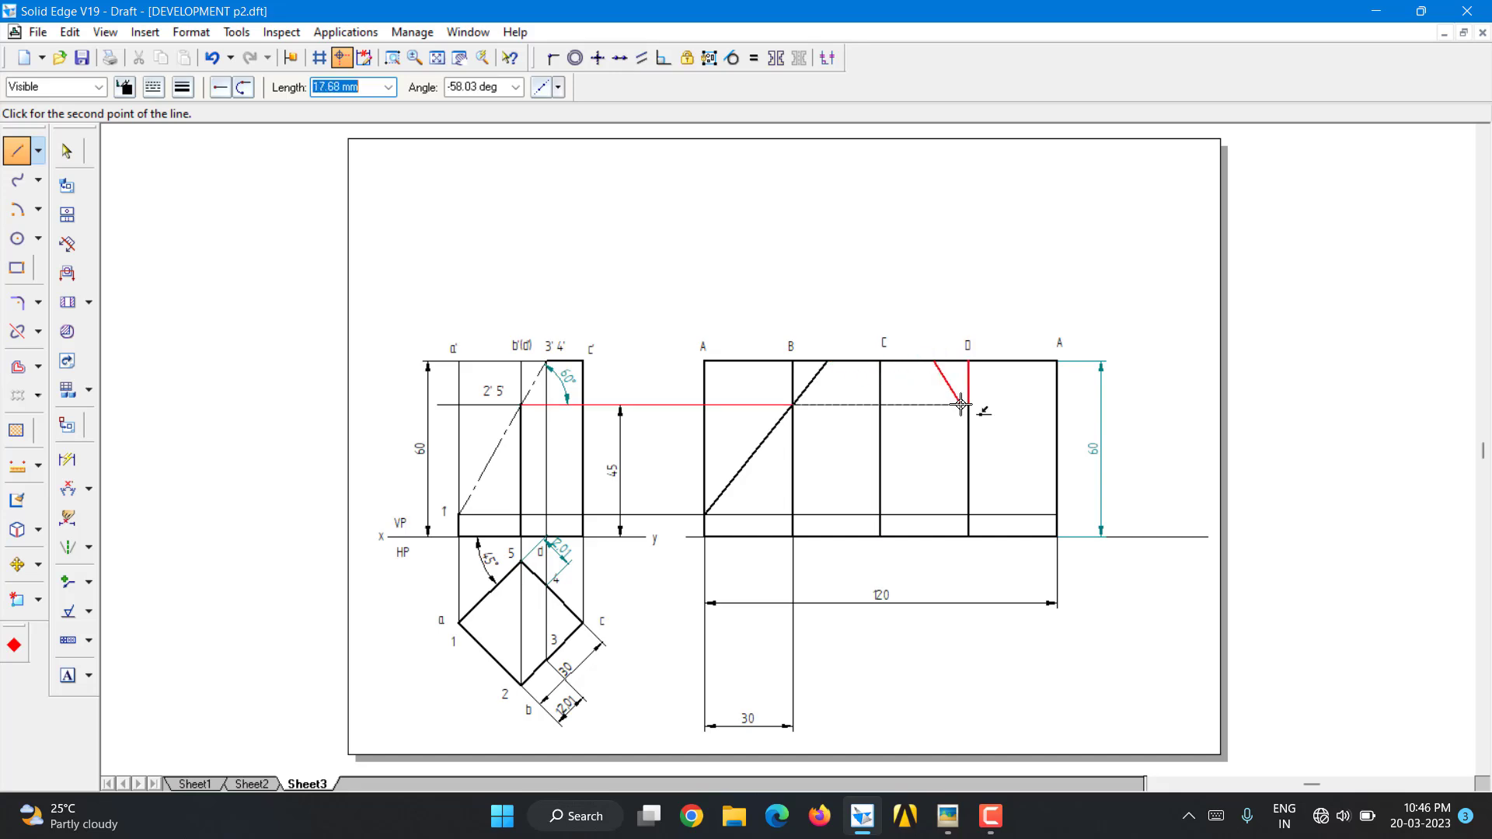
pyautogui.click(1056, 514)
pyautogui.rightClick(1075, 490)
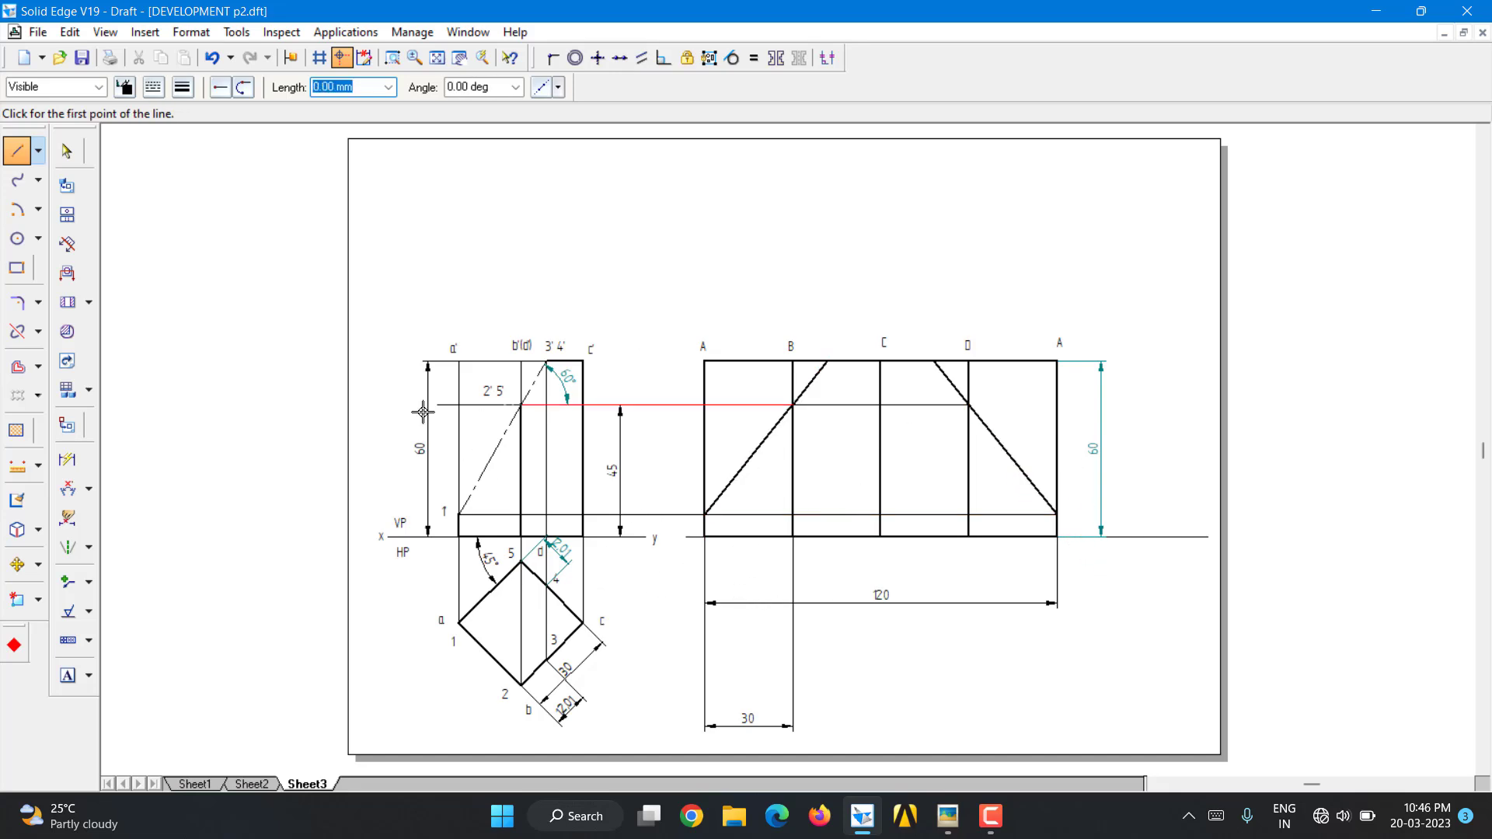
pyautogui.click(66, 153)
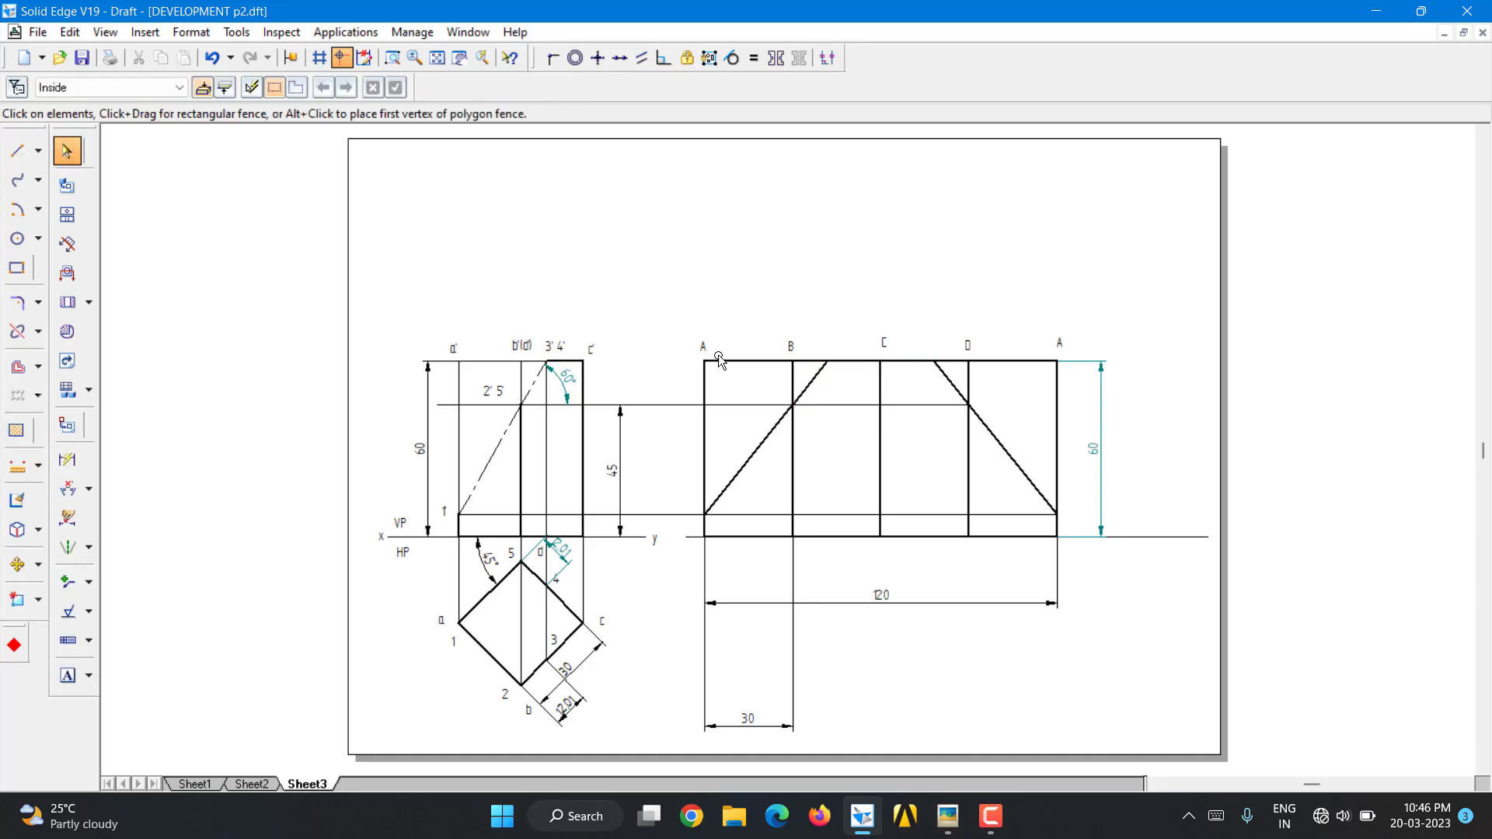
# Set the line width of the development's cut-away edge portions outside the sloping cut lines to 0.13 mm
pyautogui.click(705, 394)
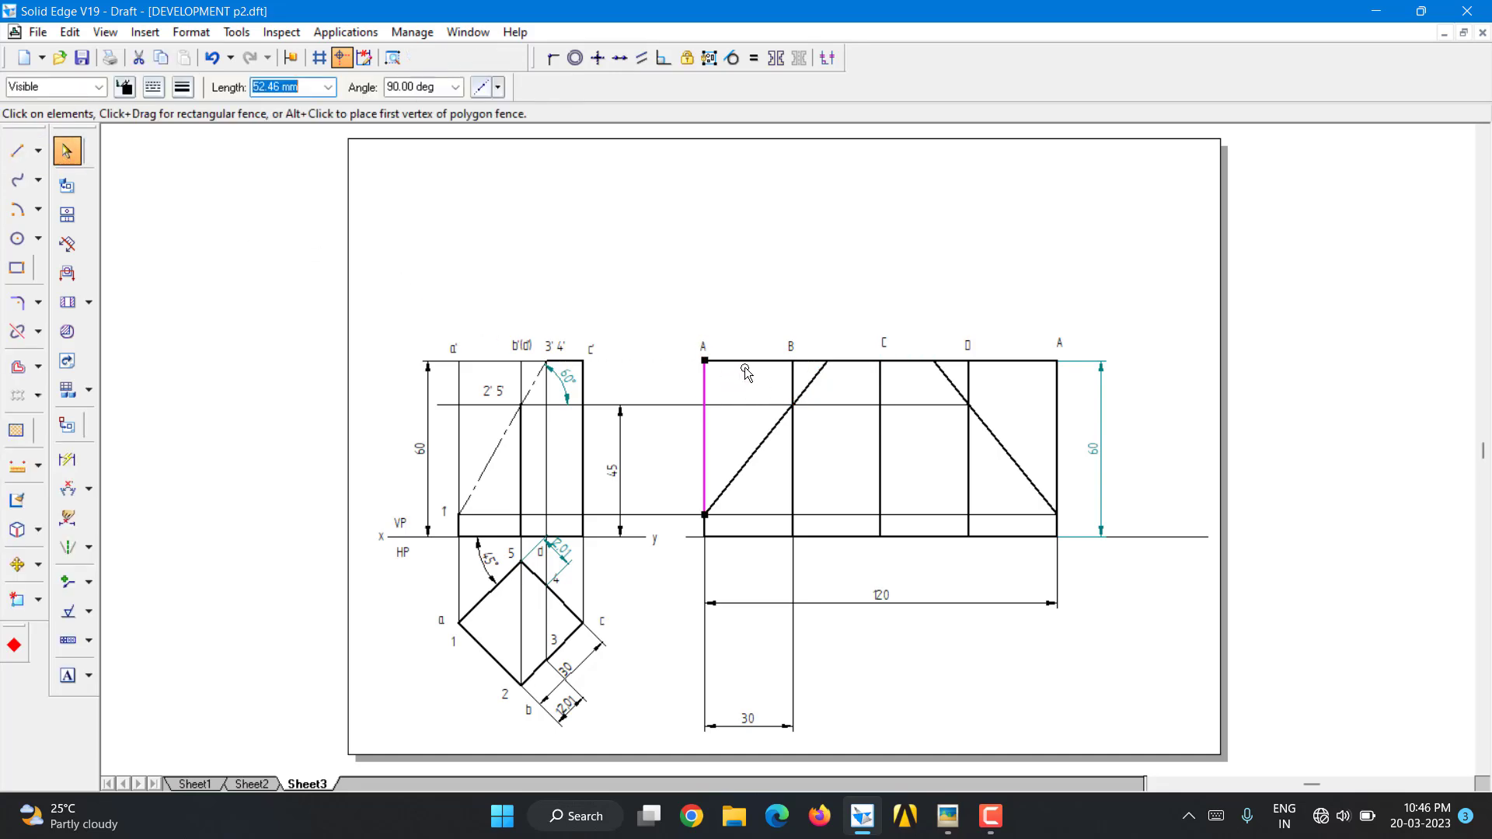
pyautogui.keyDown('shift'); pyautogui.click(809, 364); pyautogui.keyUp('shift')
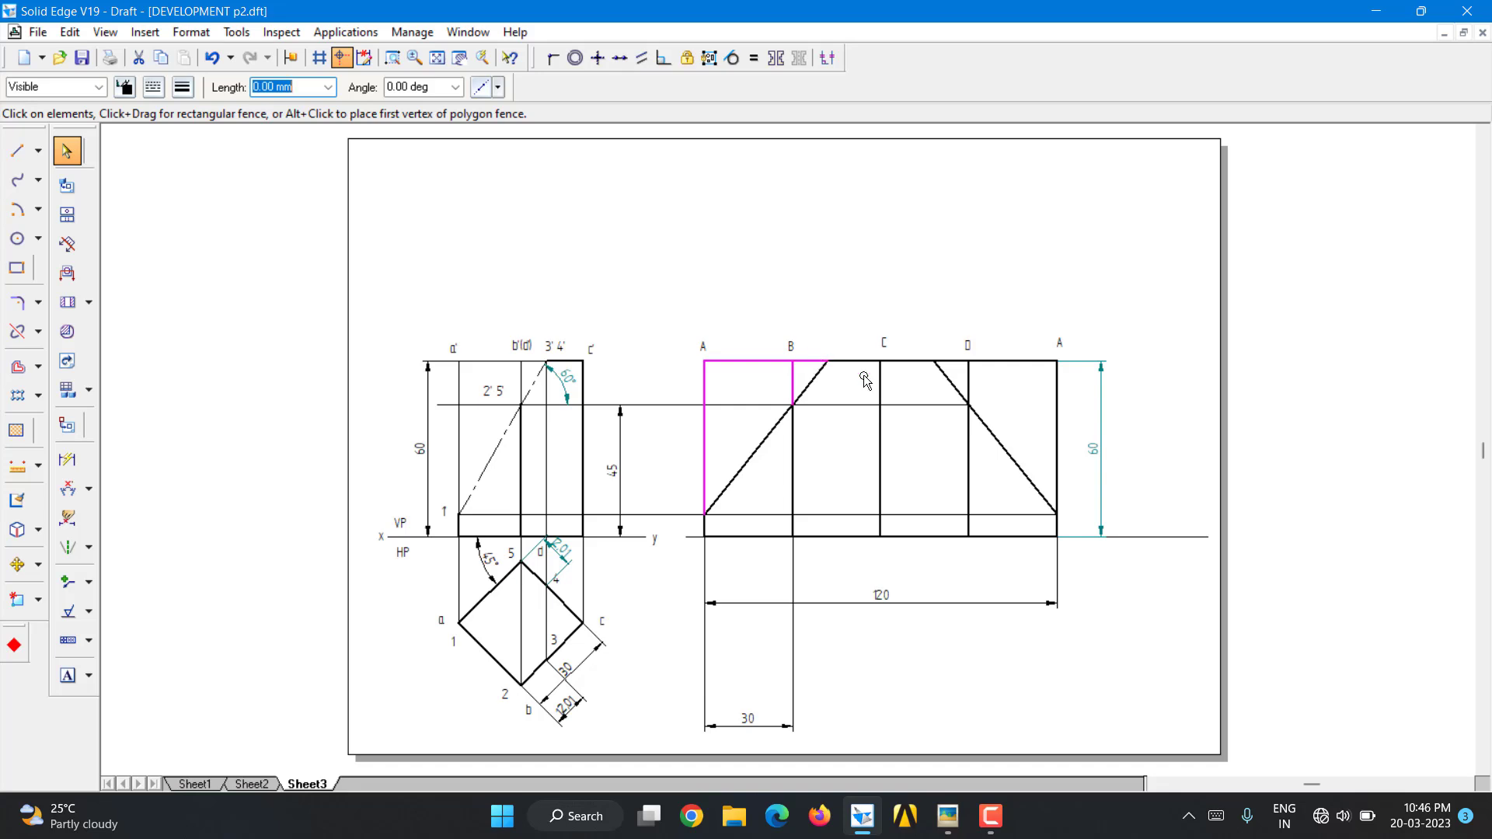
pyautogui.keyDown('shift'); pyautogui.click(969, 383); pyautogui.keyUp('shift')
pyautogui.keyDown('shift'); pyautogui.click(1057, 409); pyautogui.keyUp('shift')
pyautogui.click(182, 87)
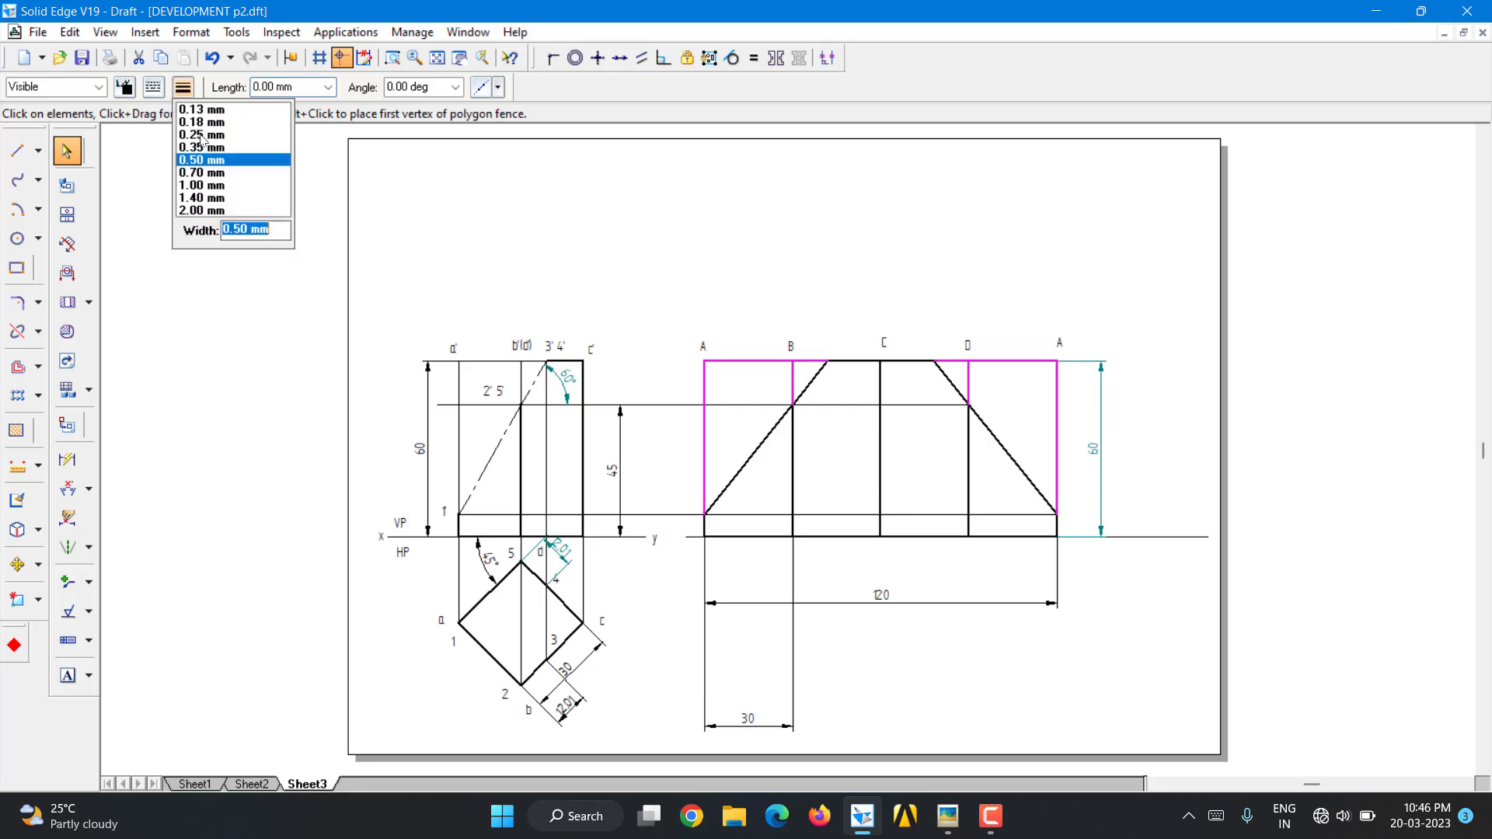
pyautogui.click(204, 109)
pyautogui.click(799, 243)
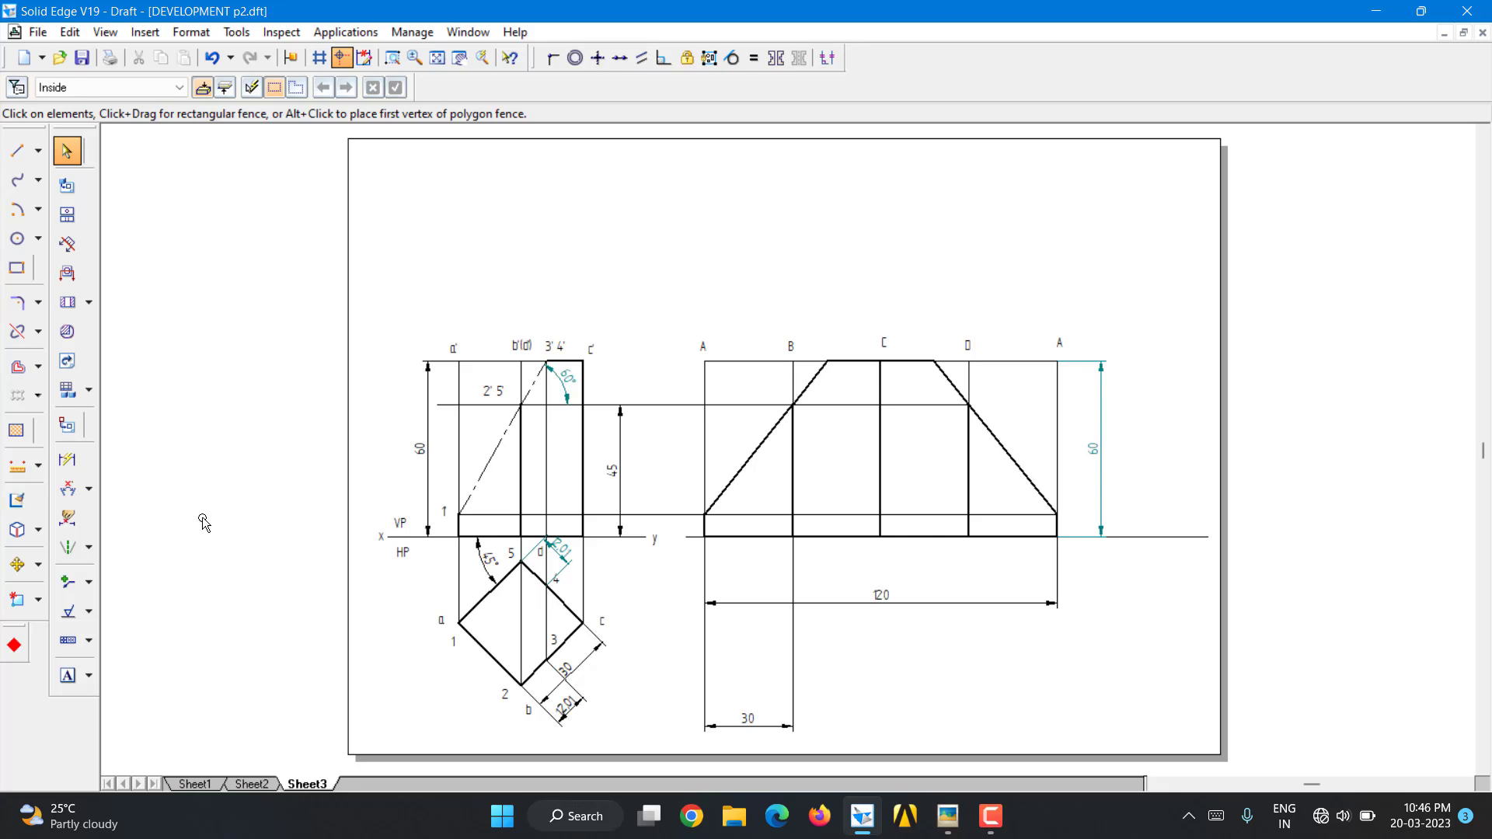
# Dimension the short top-edge segments from B and D to the adjacent cut points above the development
pyautogui.click(67, 460)
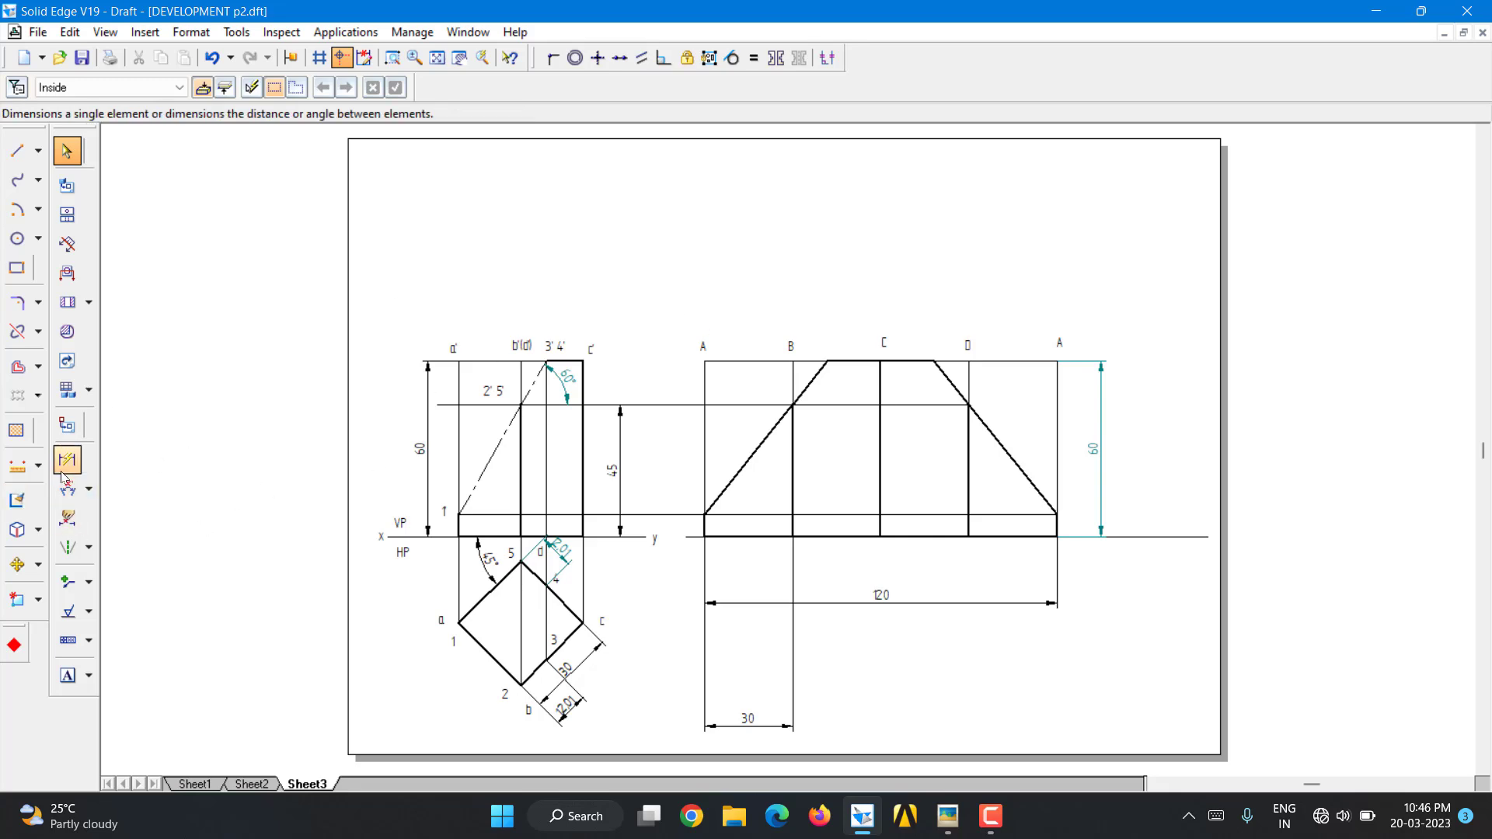
pyautogui.click(808, 360)
pyautogui.click(810, 317)
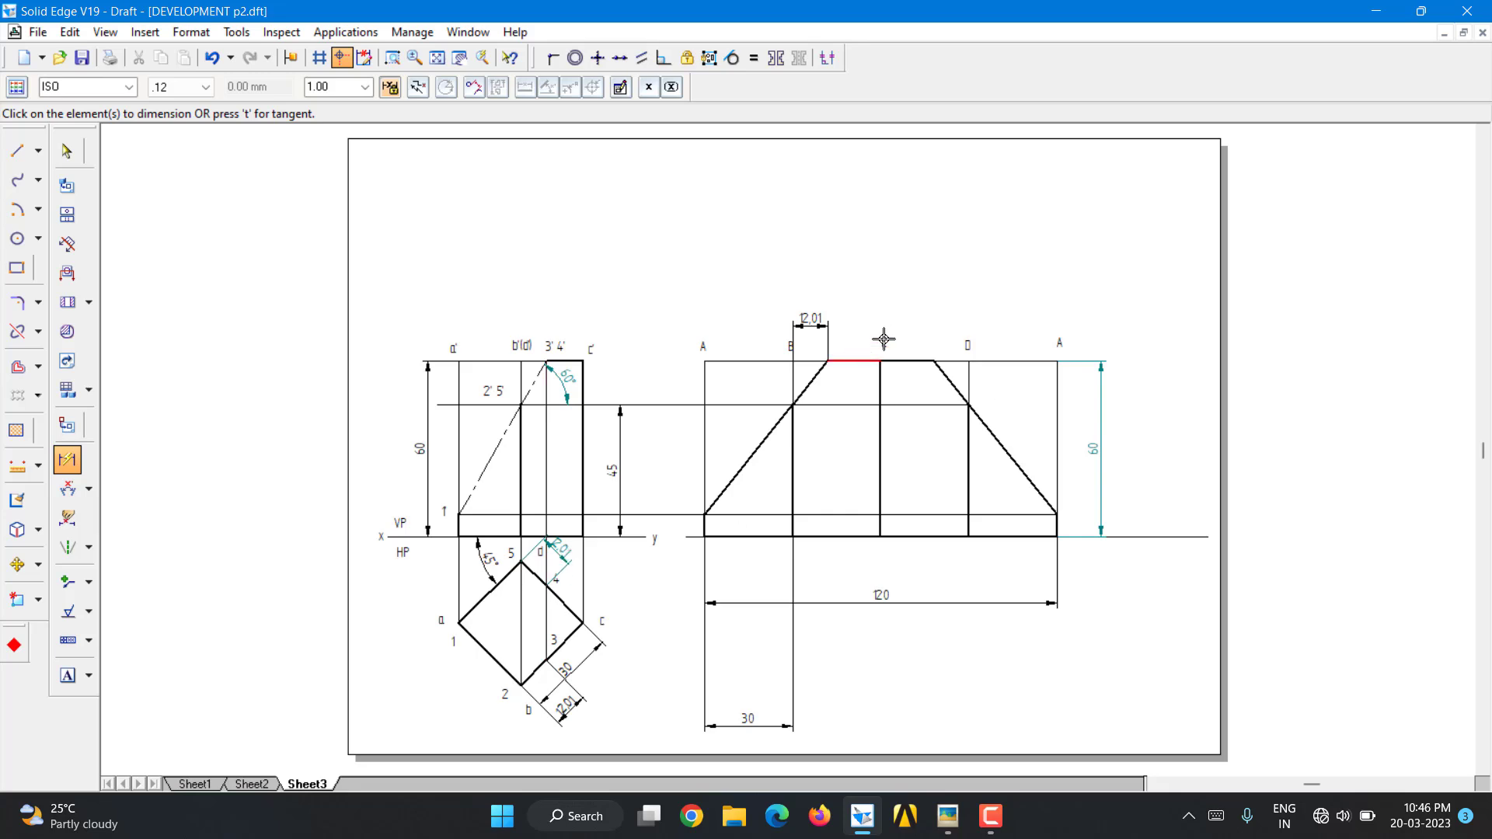
pyautogui.click(954, 356)
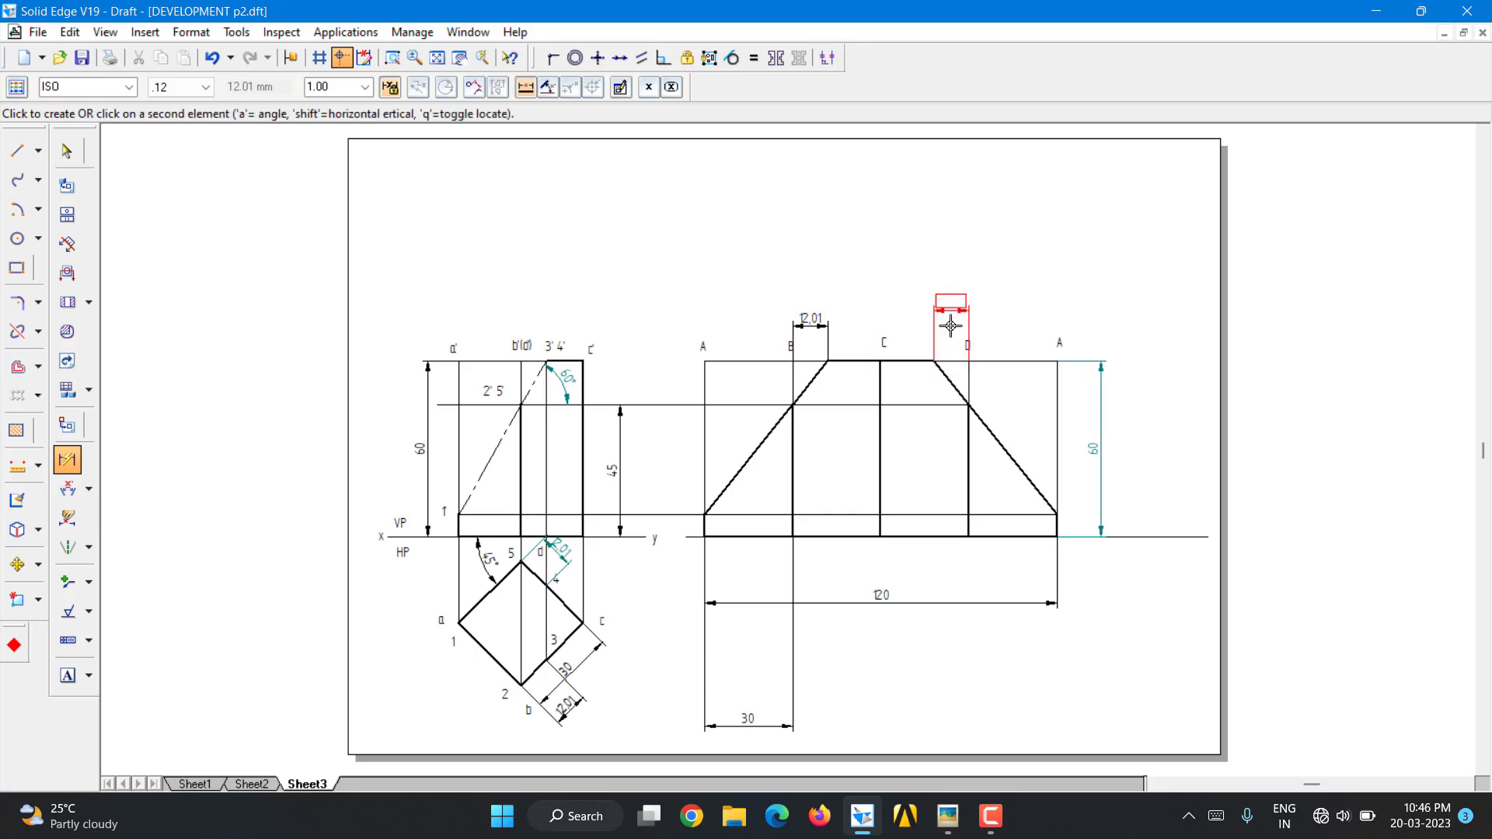
pyautogui.click(955, 322)
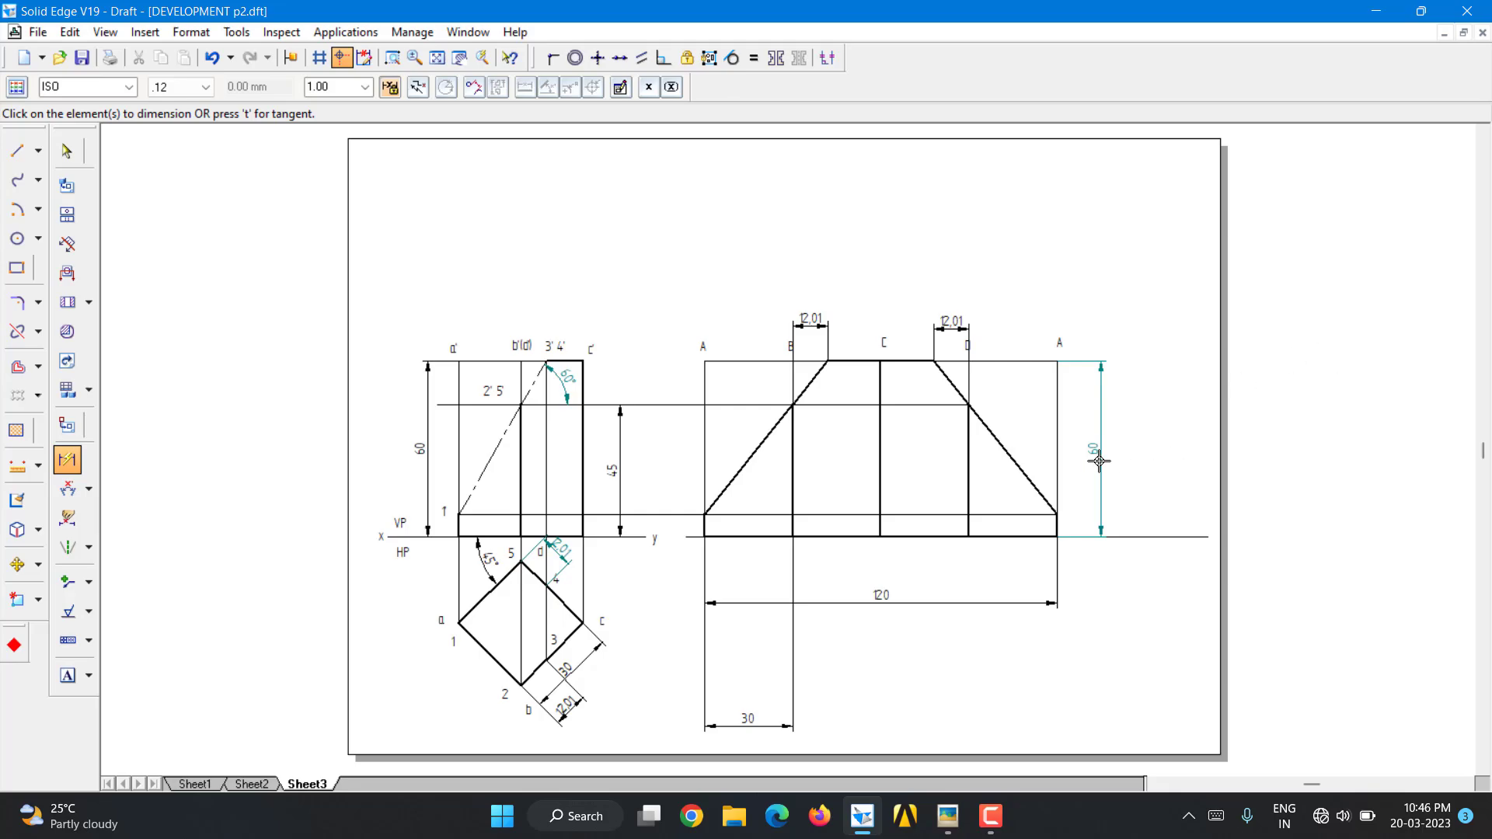